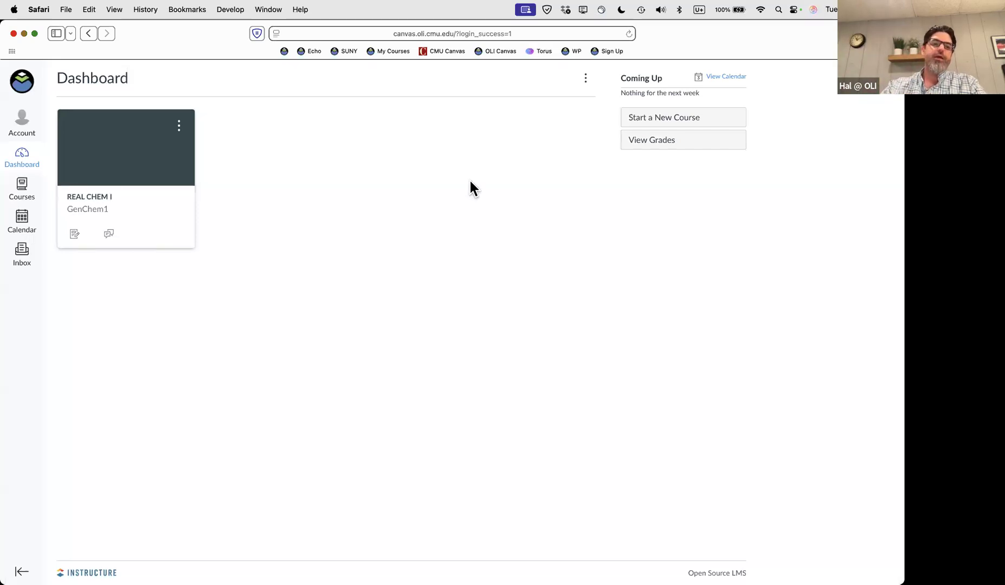
Open the REAL CHEM I course in Canvas and launch OLI Torus from its Assignments page
{"action": "left_click", "coordinate": [97, 202]}
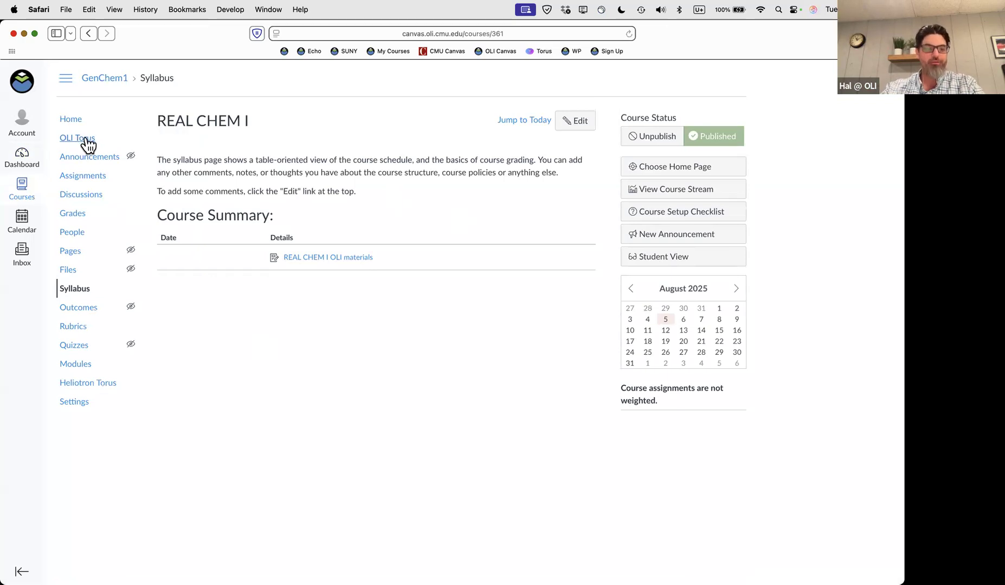
{"action": "left_click", "coordinate": [83, 177]}
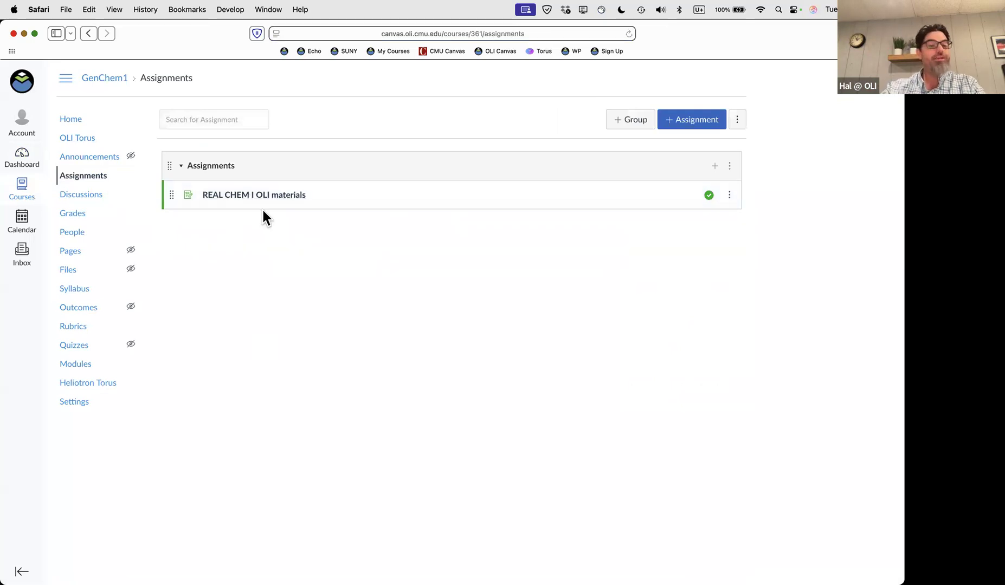
{"action": "left_click", "coordinate": [88, 139]}
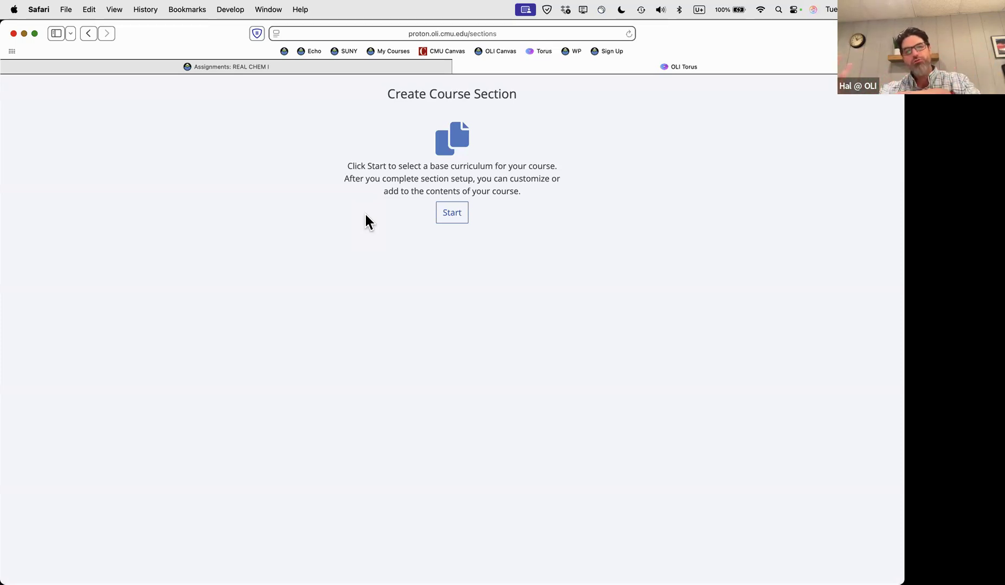
Start a new course section and pick REAL CHEM I Fall 2025 as the curriculum
{"action": "left_click", "coordinate": [456, 217]}
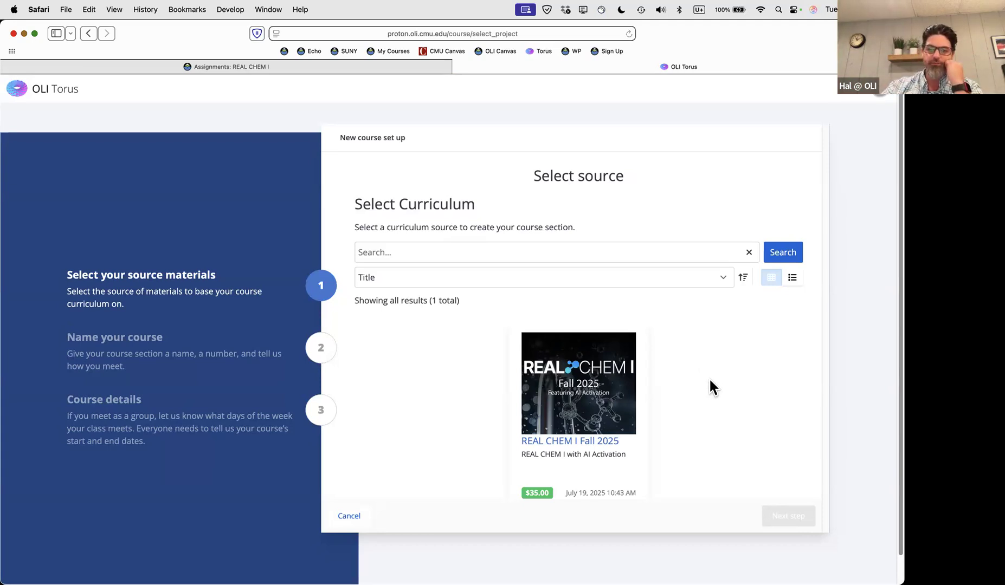
{"action": "scroll", "coordinate": [710, 376], "scroll_direction": "down", "scroll_amount": 2}
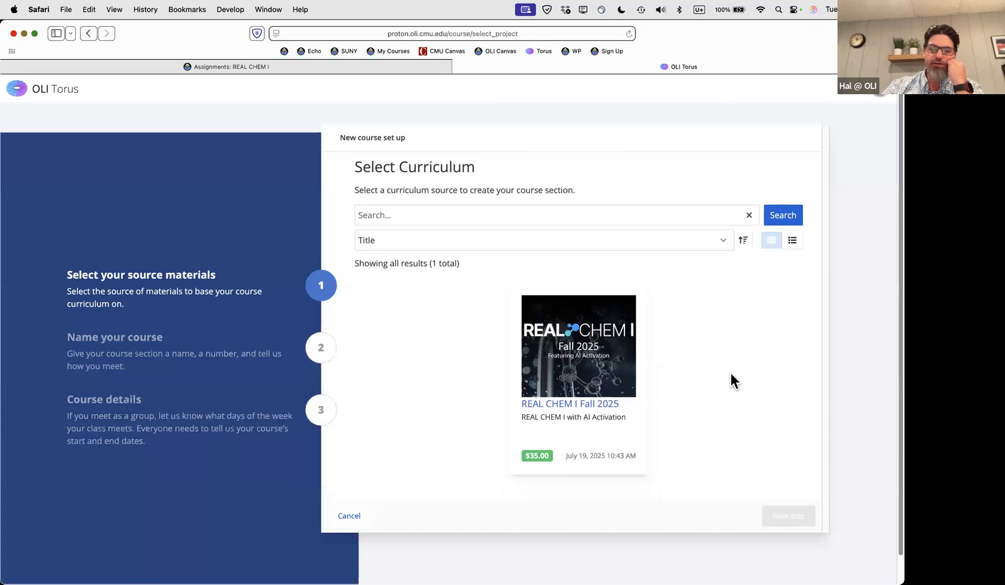
{"action": "scroll", "coordinate": [730, 373], "scroll_direction": "down", "scroll_amount": 1}
{"action": "left_click", "coordinate": [604, 360]}
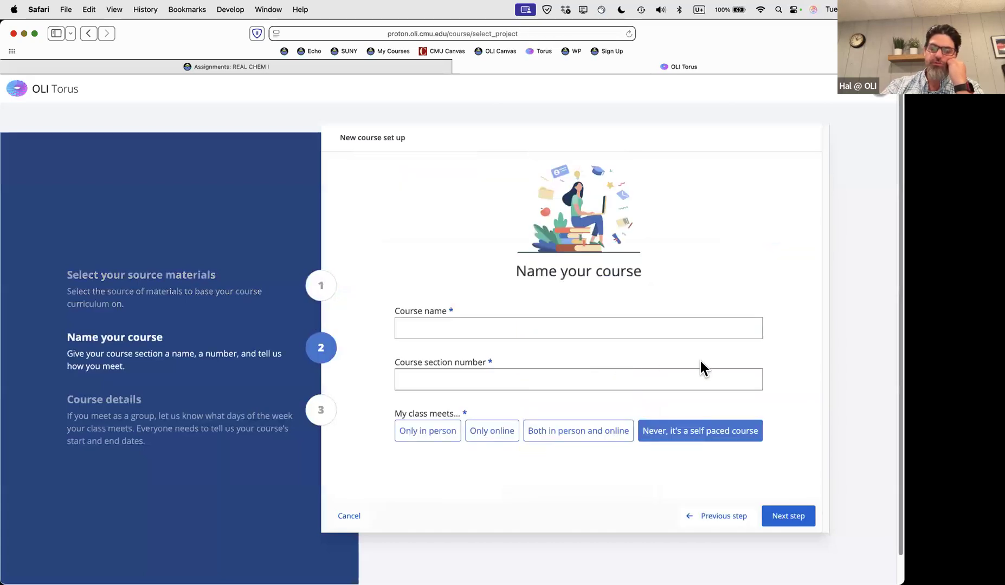
Enter the course name 'REAL CHEM I Fall 2025', then switch back to the Canvas Assignments tab
{"action": "left_click", "coordinate": [456, 328]}
{"action": "type", "text": "REAL CHEM Fall"}
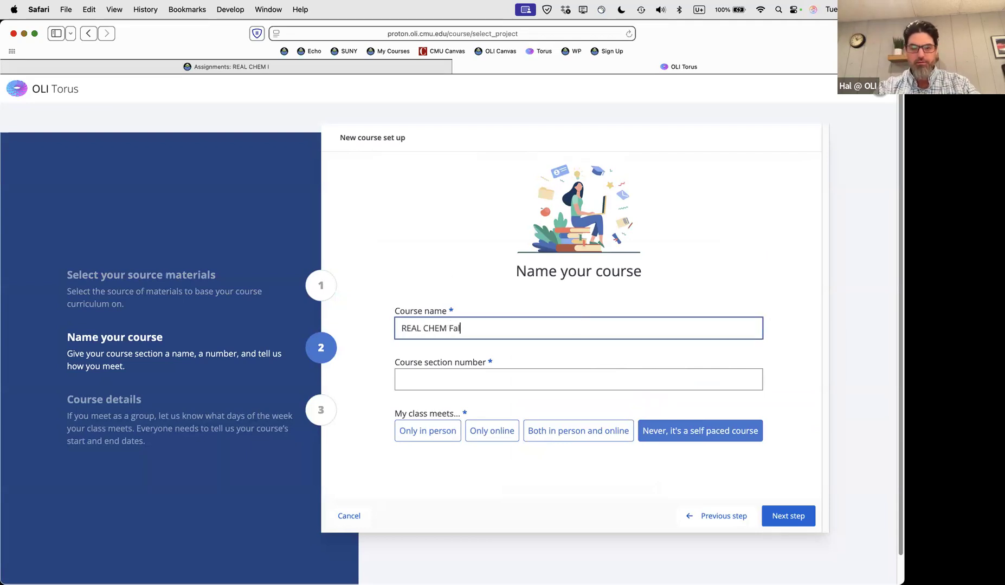
{"action": "type", "text": " 2025"}
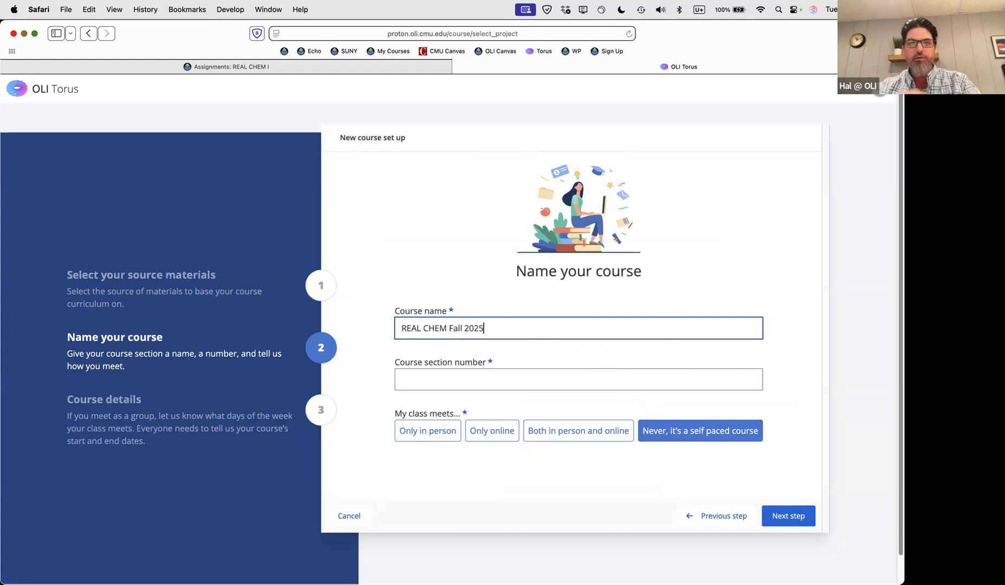
{"action": "left_click", "coordinate": [449, 328]}
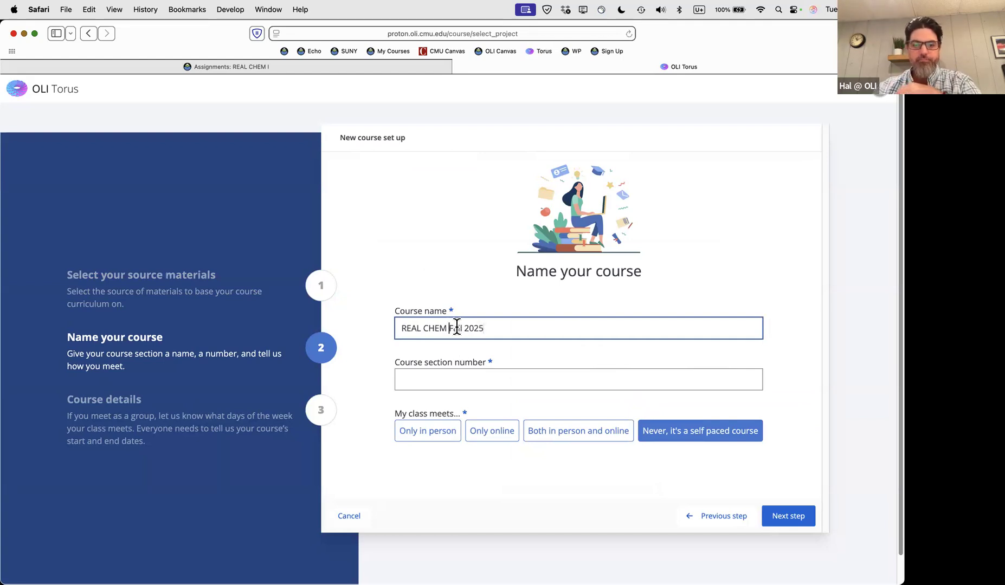
{"action": "type", "text": "I"}
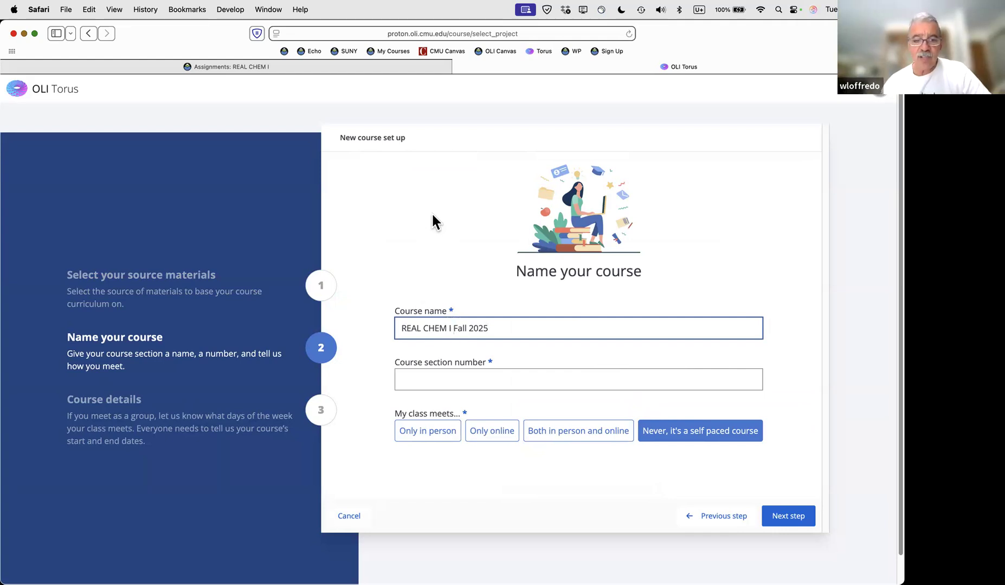
{"action": "left_click", "coordinate": [474, 377]}
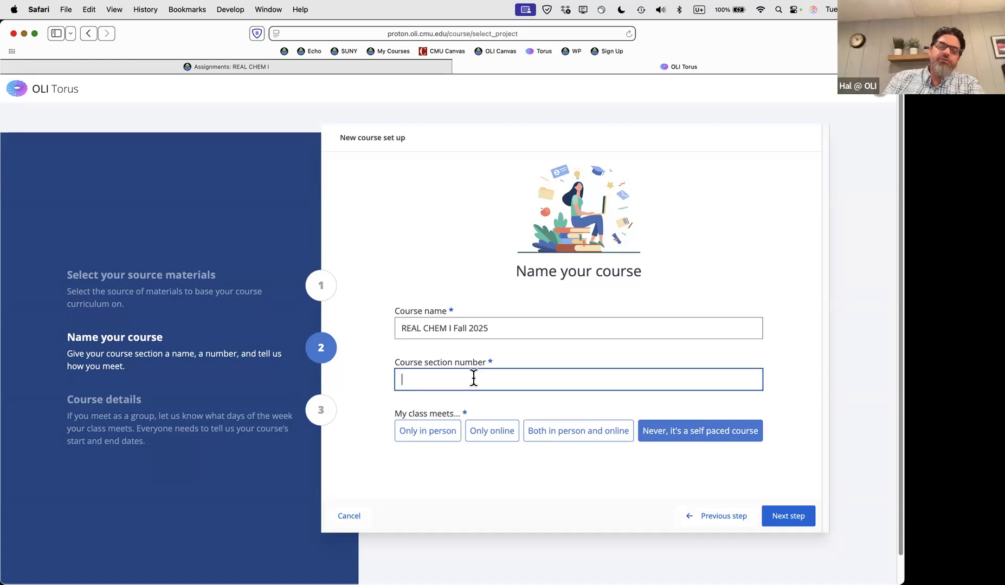
{"action": "left_click", "coordinate": [222, 66]}
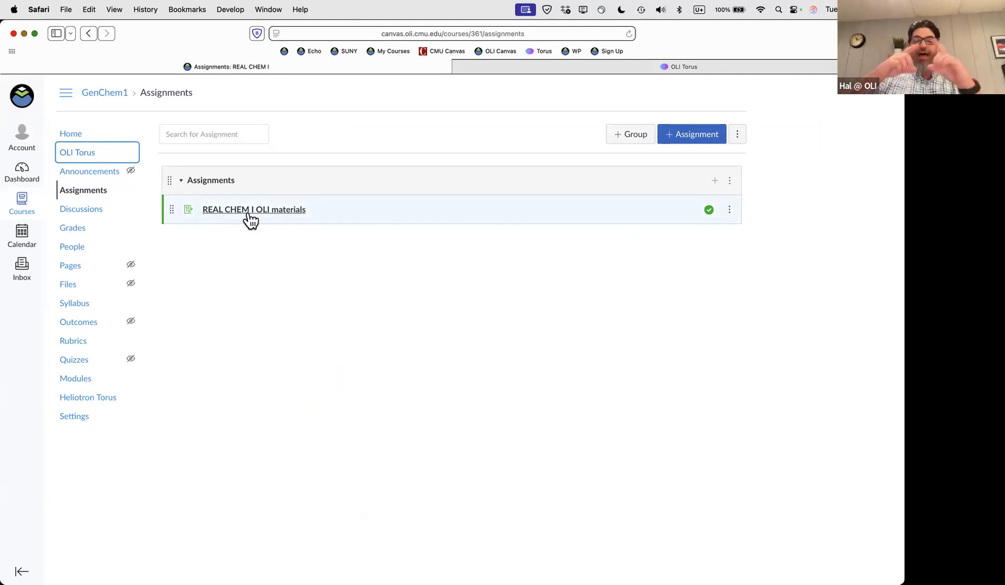
Switch back to the OLI Torus tab showing the Name your course step
{"action": "left_click", "coordinate": [653, 66]}
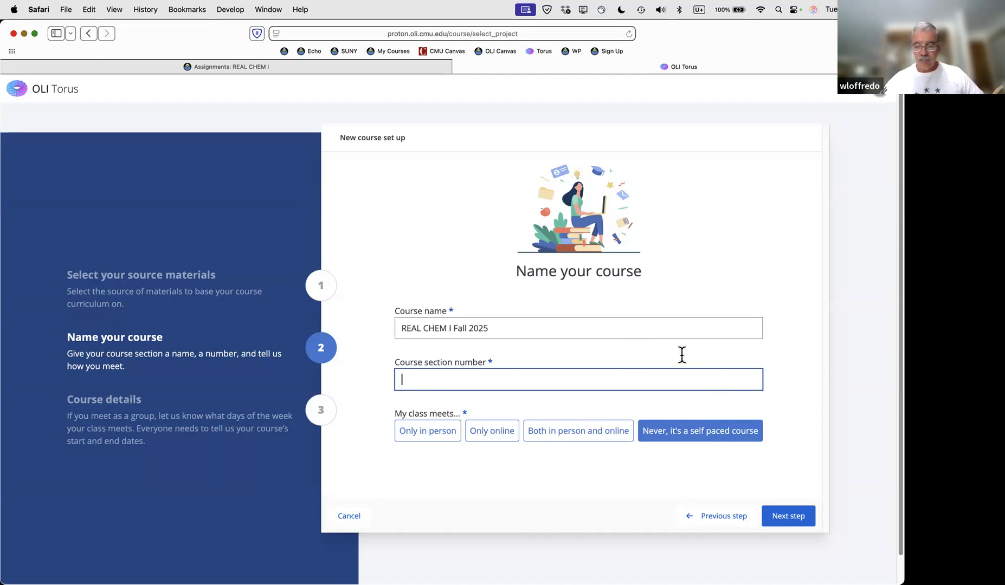
Append ' (03)' to the course name so it reads 'REAL CHEM I Fall 2025 (03)'
{"action": "left_click", "coordinate": [748, 295]}
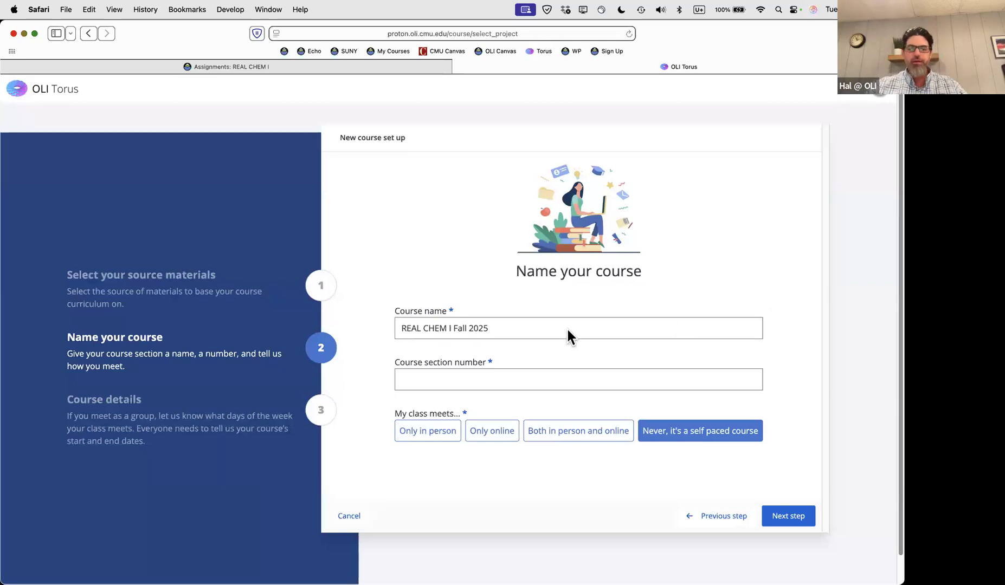
{"action": "left_click", "coordinate": [523, 326]}
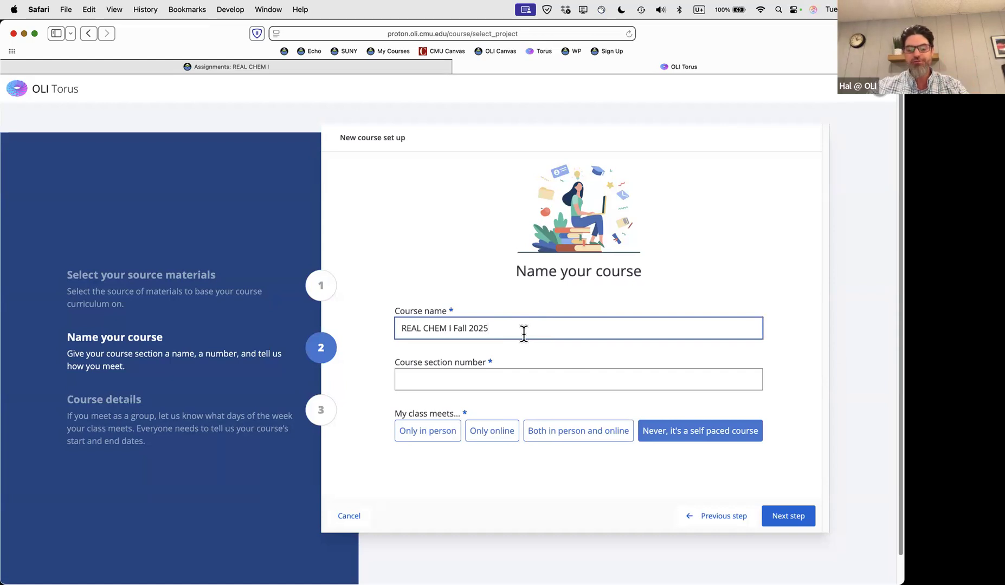
{"action": "type", "text": "("}
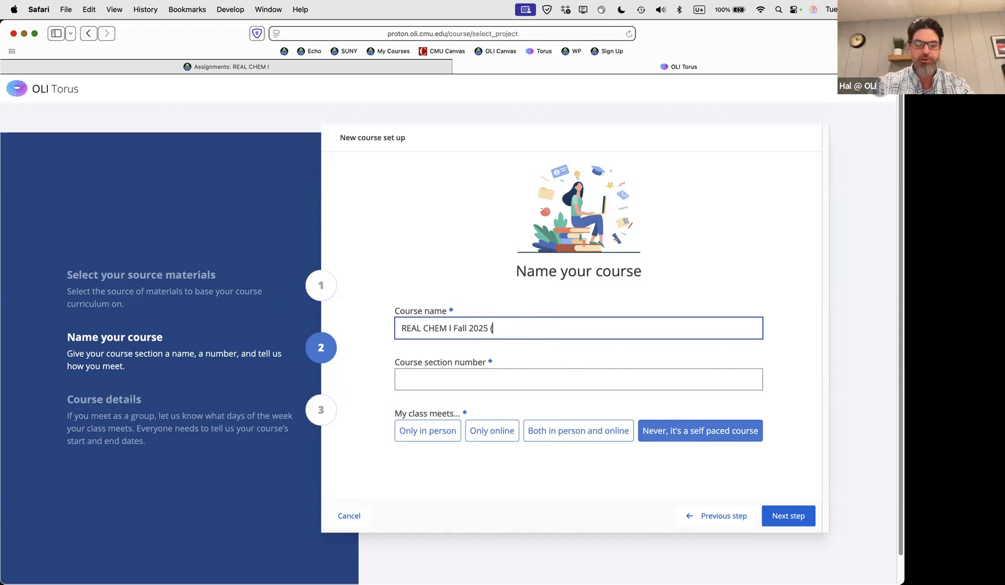
{"action": "type", "text": "03"}
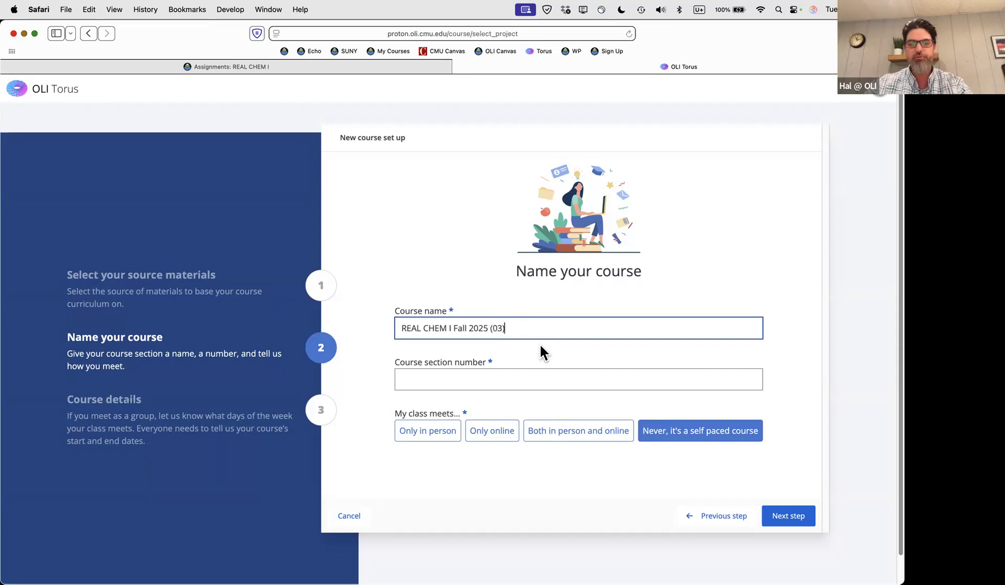
{"action": "type", "text": ")"}
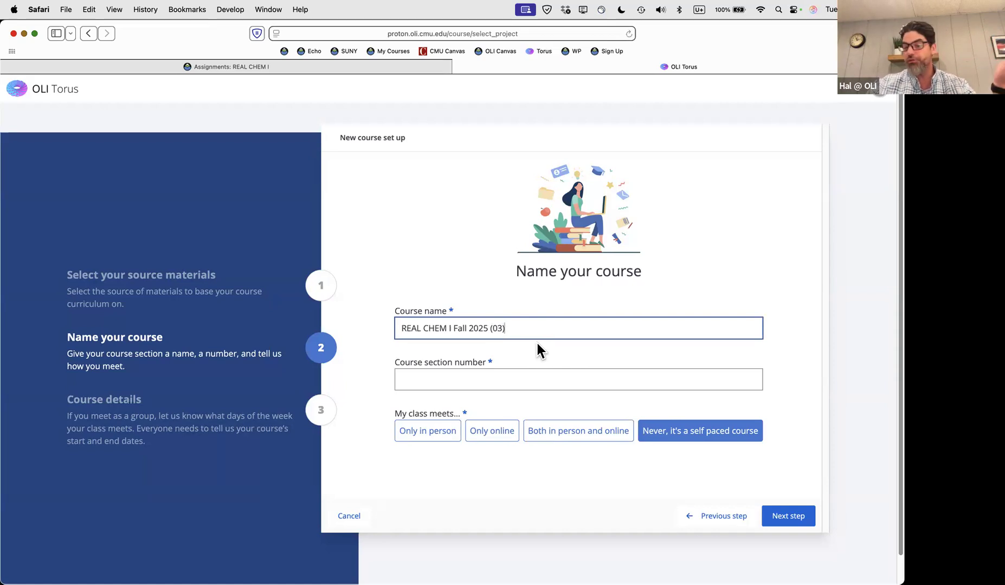
Enter section number gc1-03, choose Only in person meetings, and continue to Course details
{"action": "left_click", "coordinate": [505, 376]}
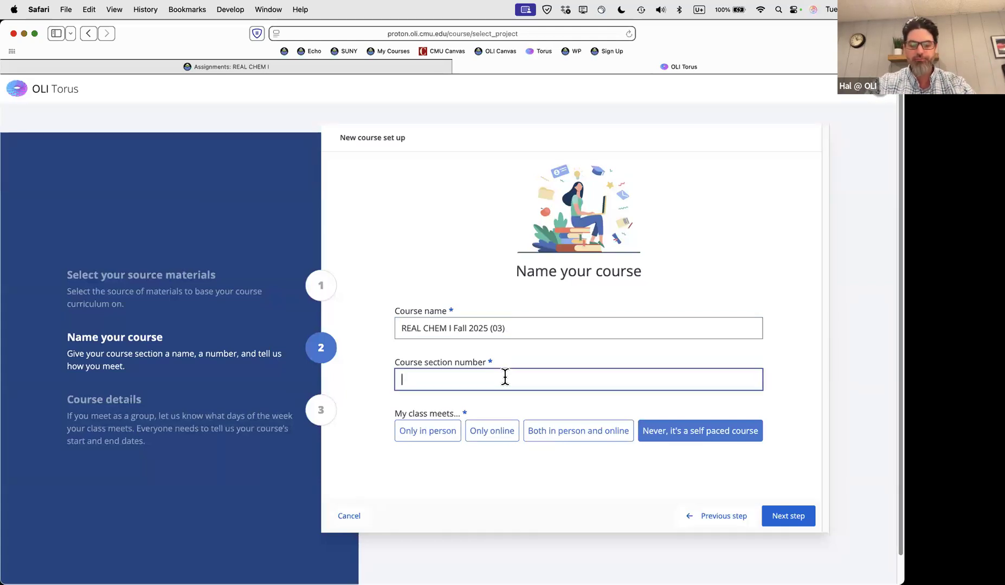
{"action": "type", "text": "gc"}
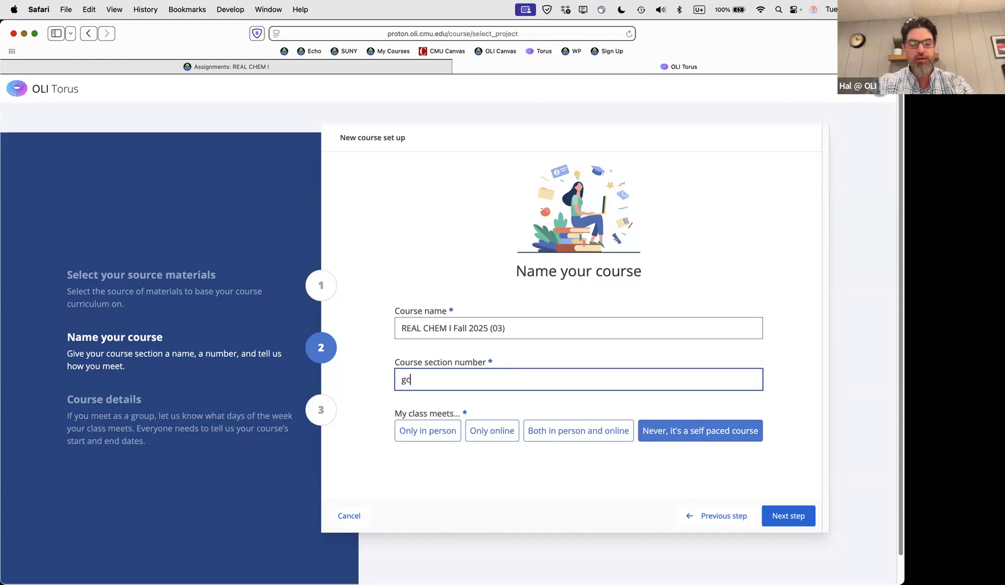
{"action": "type", "text": "1-03"}
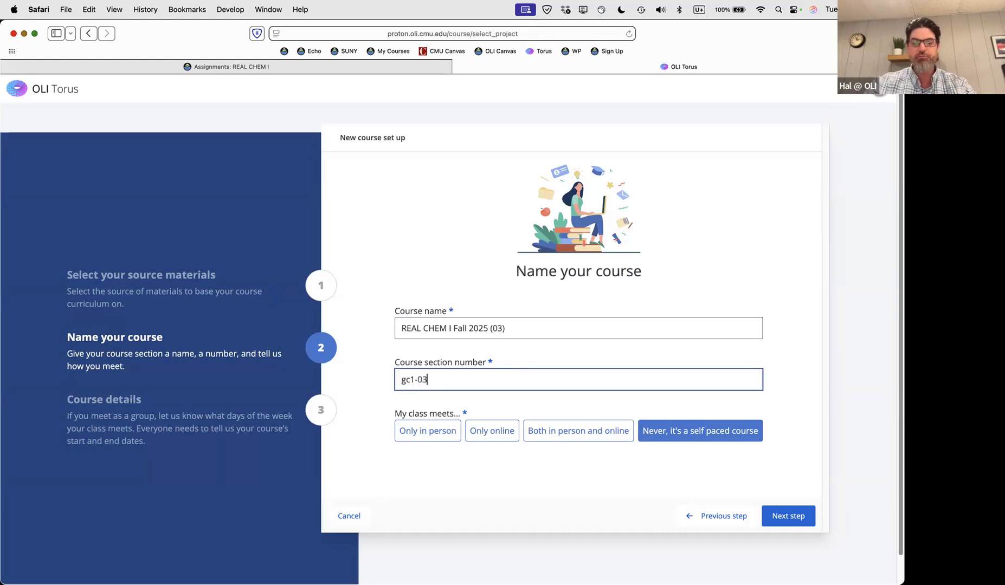
{"action": "triple_click", "coordinate": [473, 381]}
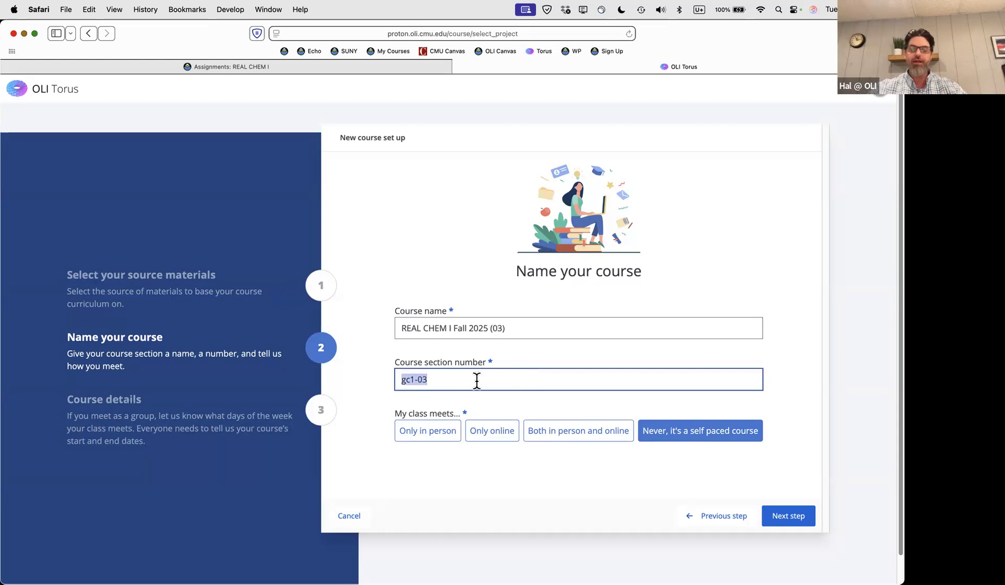
{"action": "left_click", "coordinate": [476, 382]}
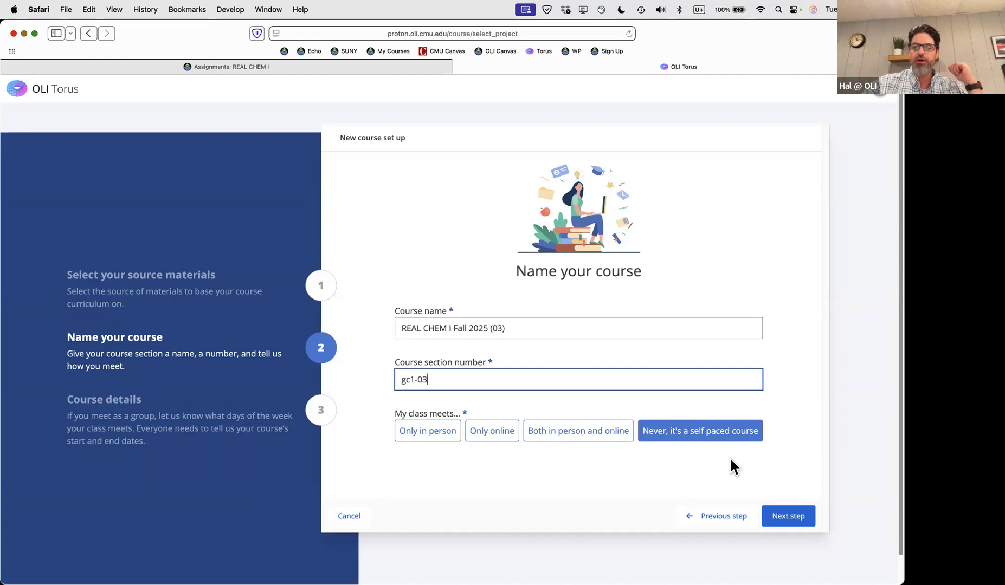
{"action": "left_click", "coordinate": [576, 468]}
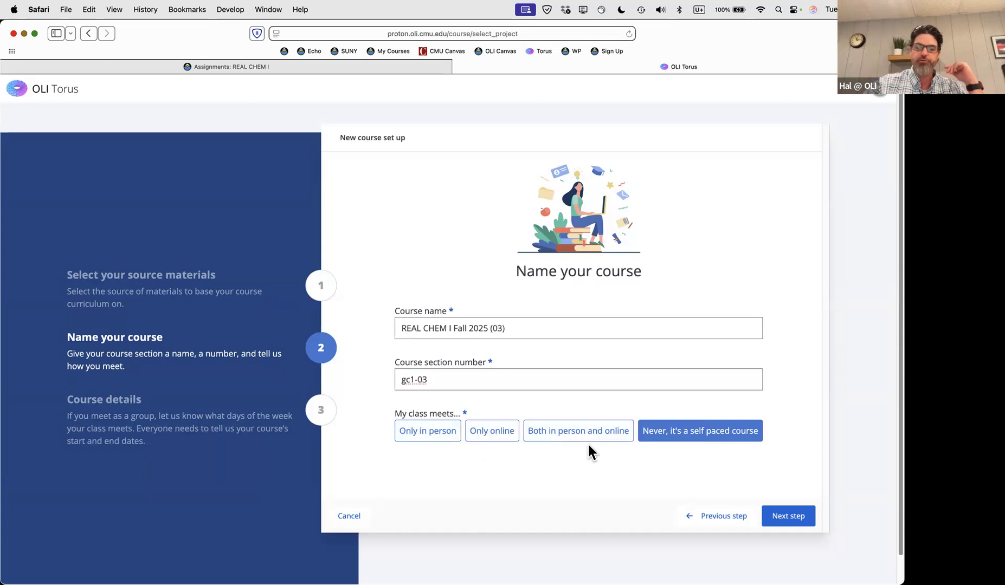
{"action": "left_click", "coordinate": [434, 434]}
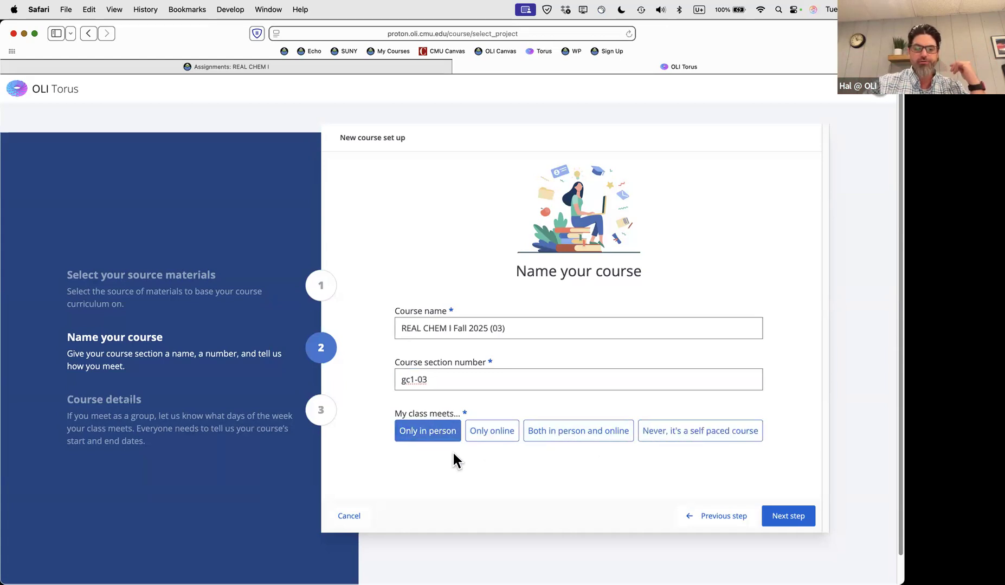
{"action": "left_click", "coordinate": [783, 516]}
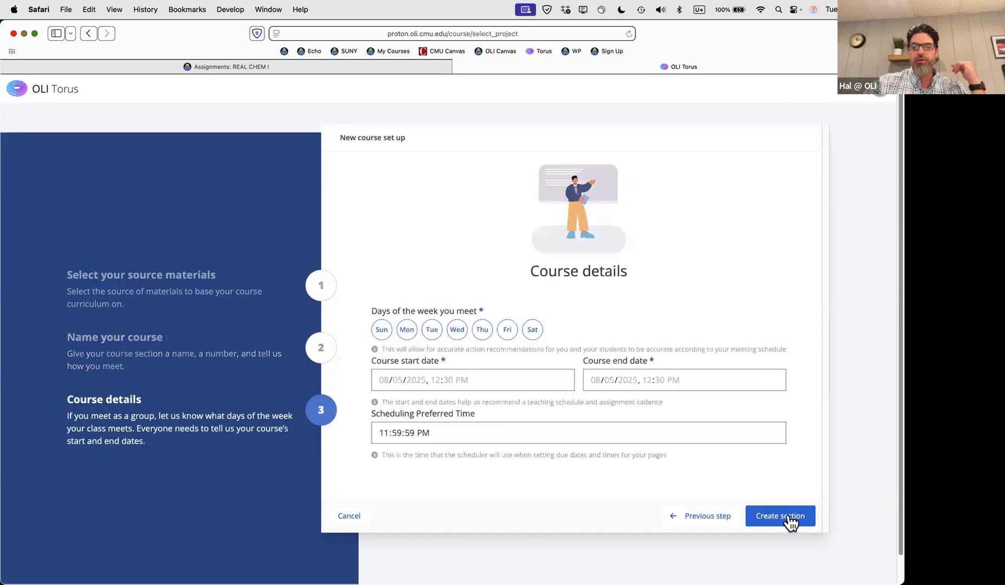
Select Monday, Wednesday and Friday meeting days and a start date of 08/05/2025
{"action": "left_click", "coordinate": [408, 334]}
{"action": "left_click", "coordinate": [458, 333]}
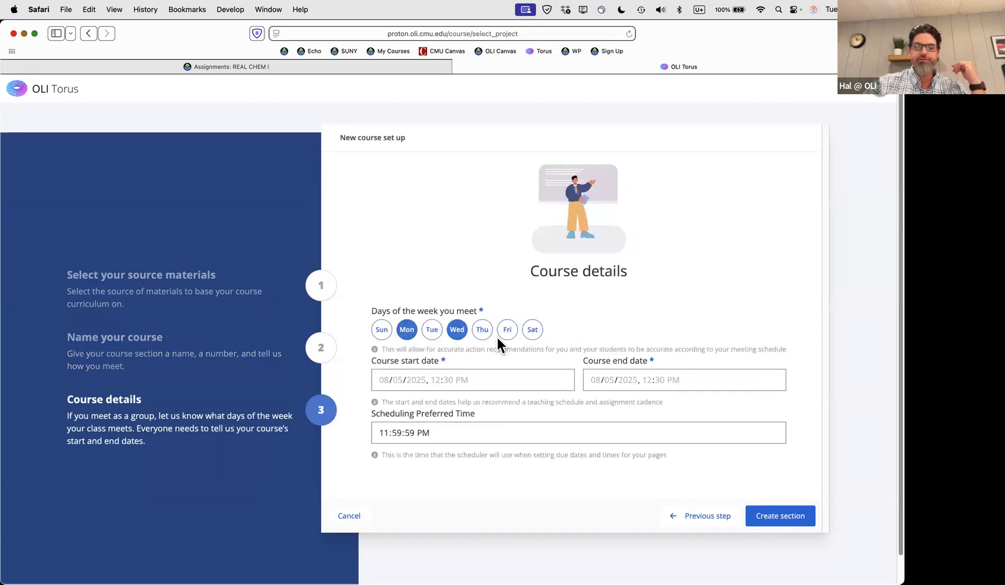
{"action": "left_click", "coordinate": [508, 336]}
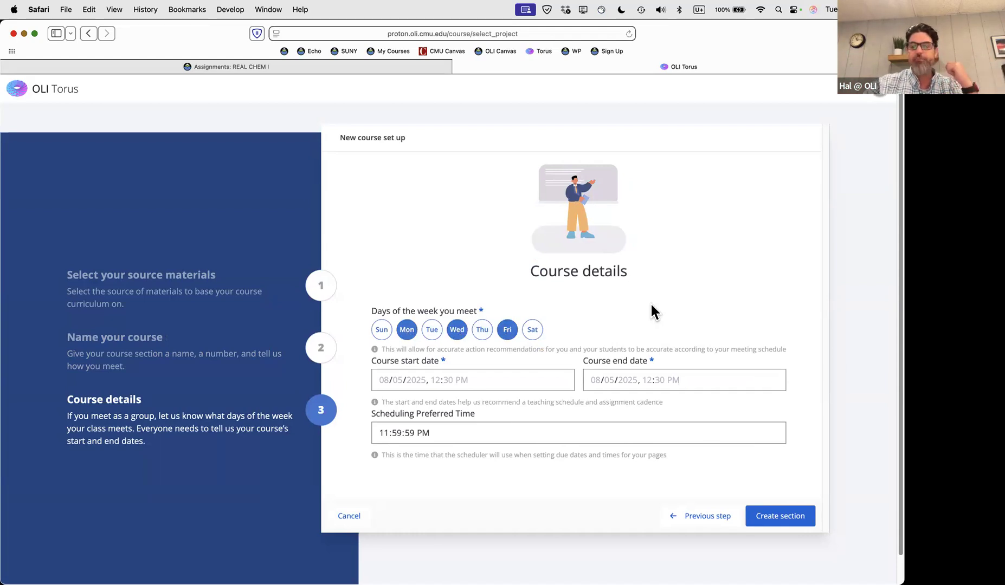
{"action": "left_click", "coordinate": [383, 379]}
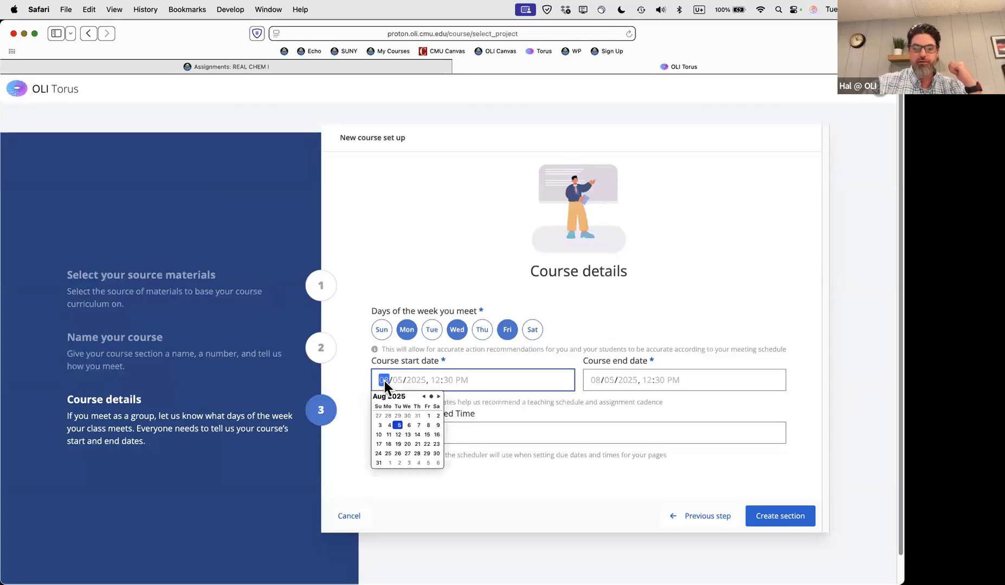
{"action": "left_click", "coordinate": [399, 426]}
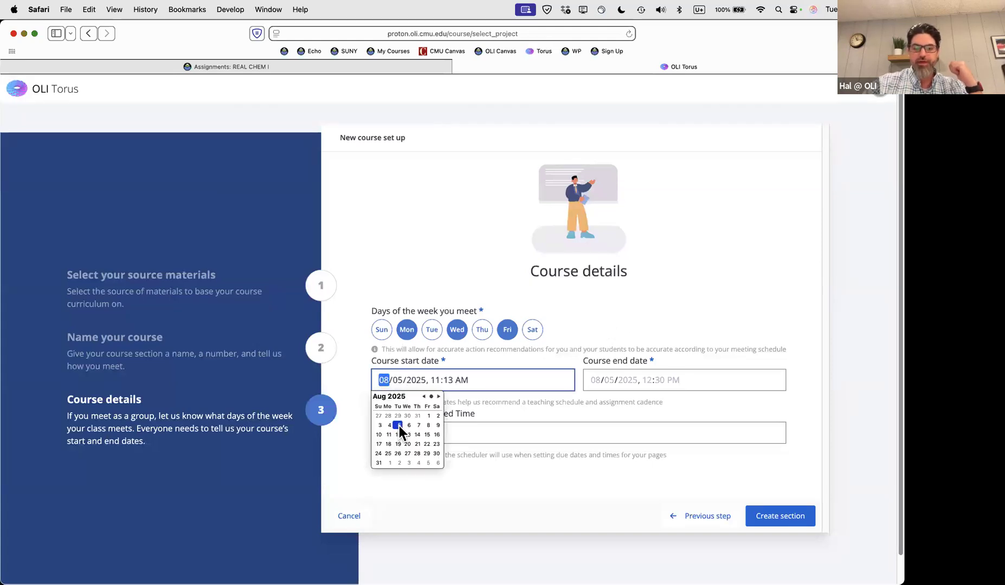
Set the end date to 12/09/2025, keep 11:59:59 PM scheduling time, and create the section
{"action": "left_click", "coordinate": [593, 382]}
{"action": "left_click", "coordinate": [609, 425]}
{"action": "type", "text": "12/05/2025, 11:13 AM"}
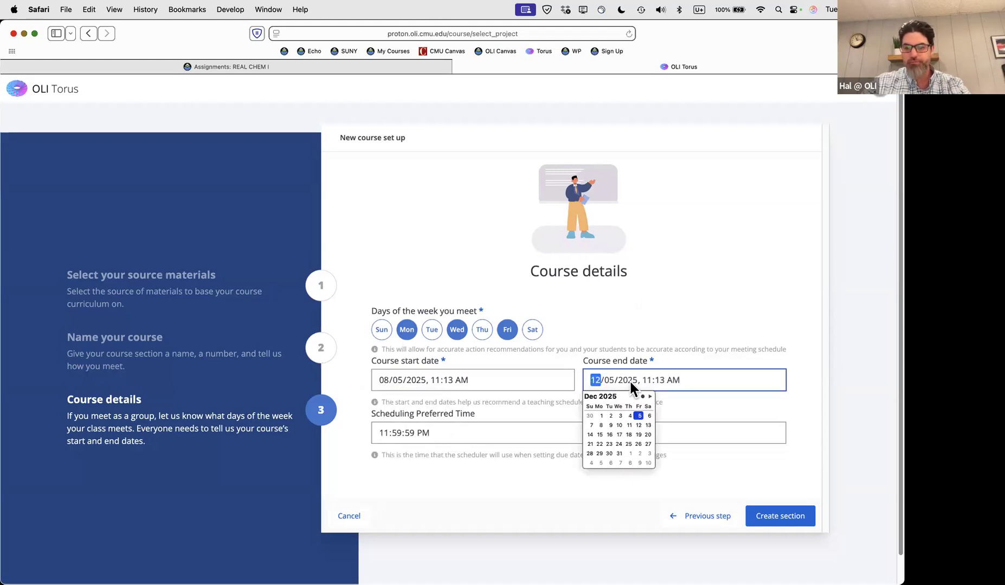
{"action": "left_click", "coordinate": [609, 379]}
{"action": "type", "text": "09"}
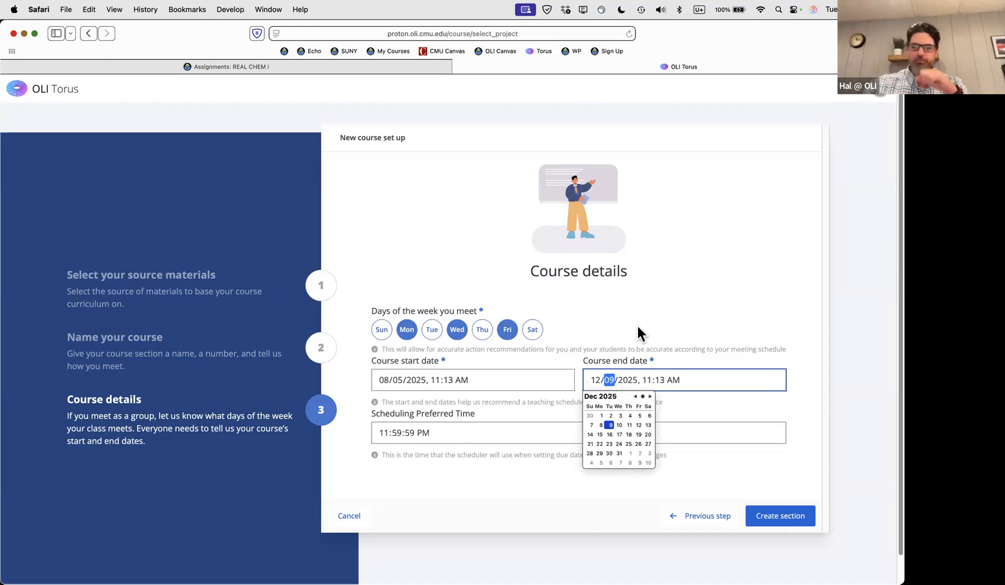
{"action": "left_click", "coordinate": [660, 311]}
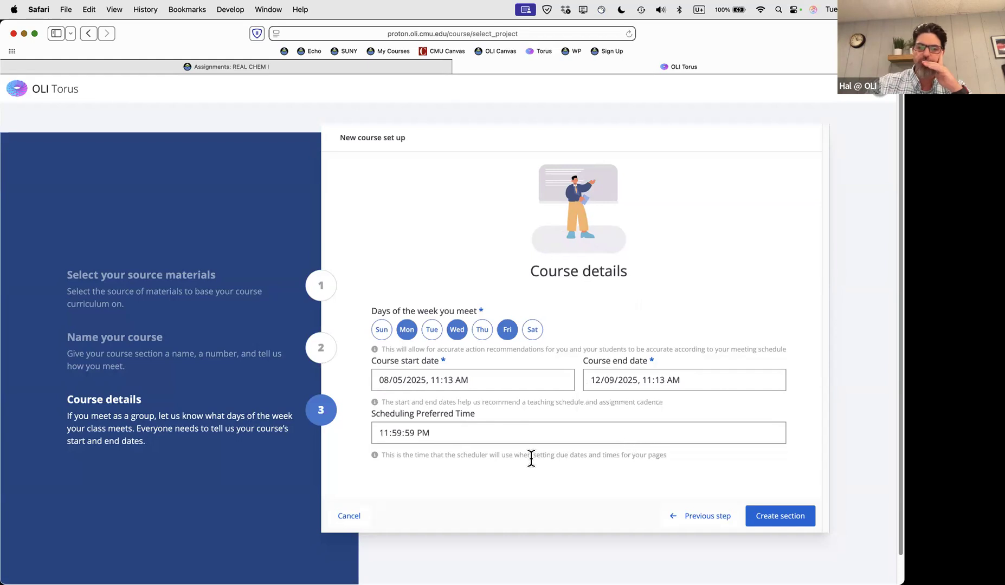
{"action": "left_click", "coordinate": [471, 433]}
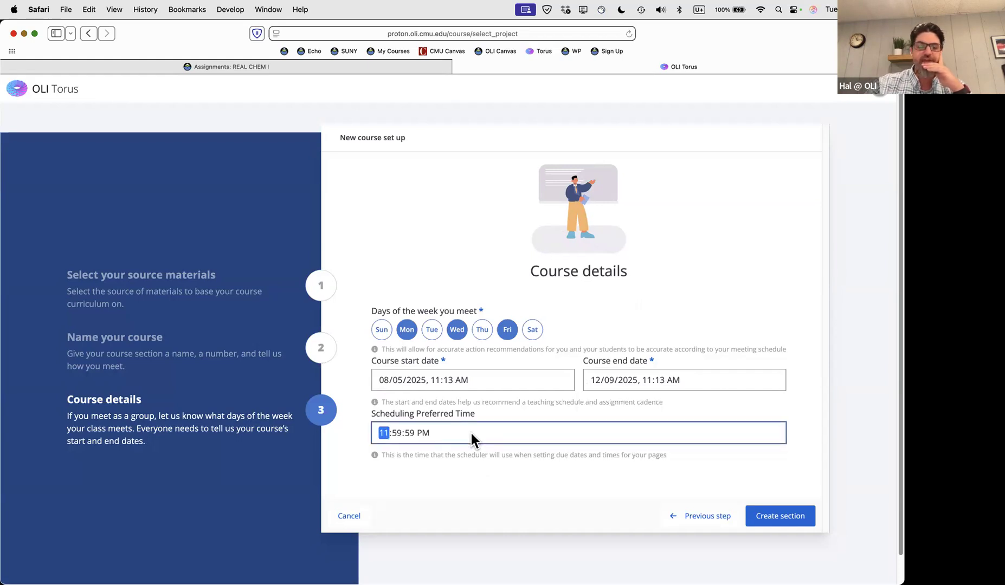
{"action": "left_click", "coordinate": [472, 465]}
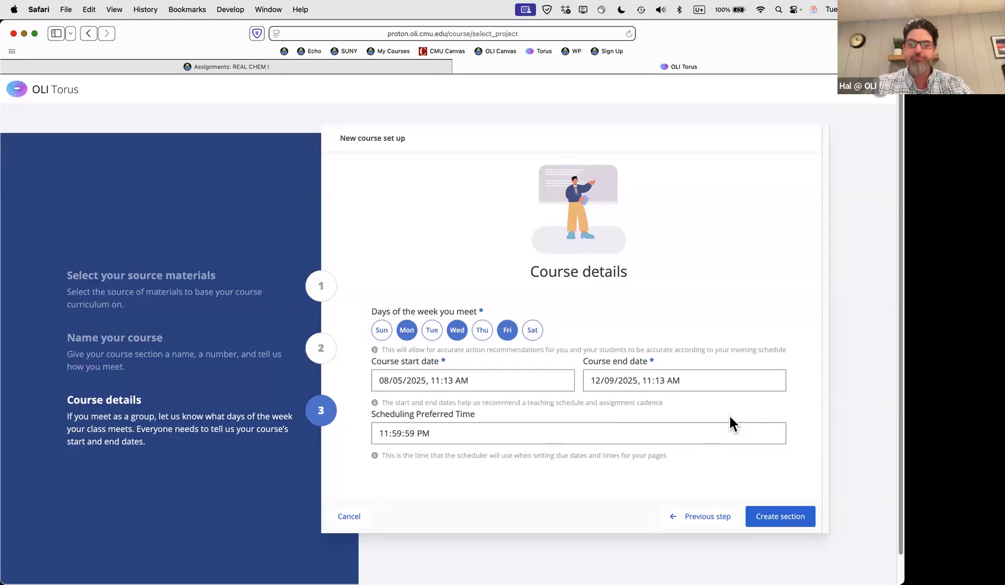
{"action": "left_click", "coordinate": [779, 519]}
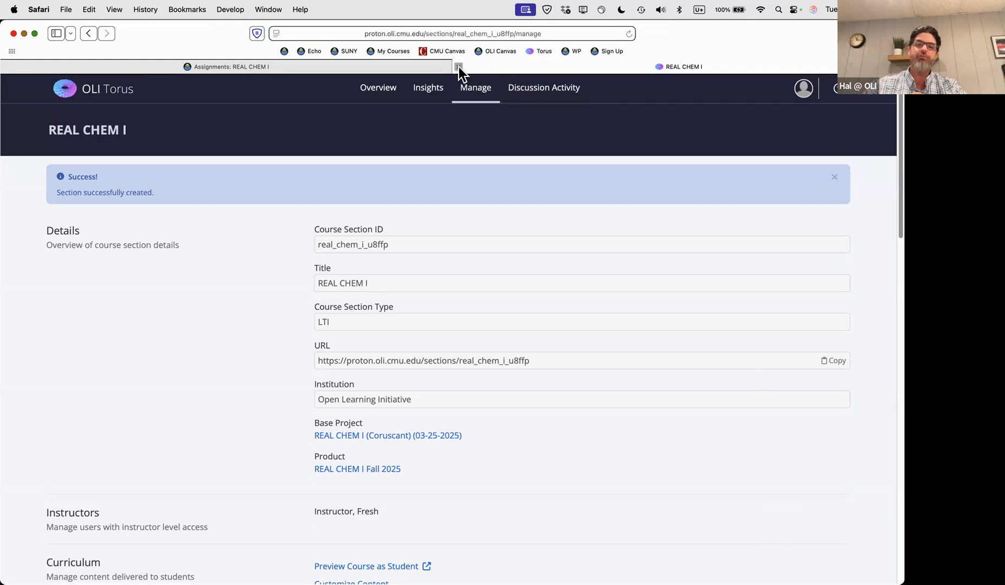
Close the section tab, reload Canvas Assignments, and open the REAL CHEM I OLI materials assignment
{"action": "left_click", "coordinate": [458, 67]}
{"action": "left_click", "coordinate": [538, 305]}
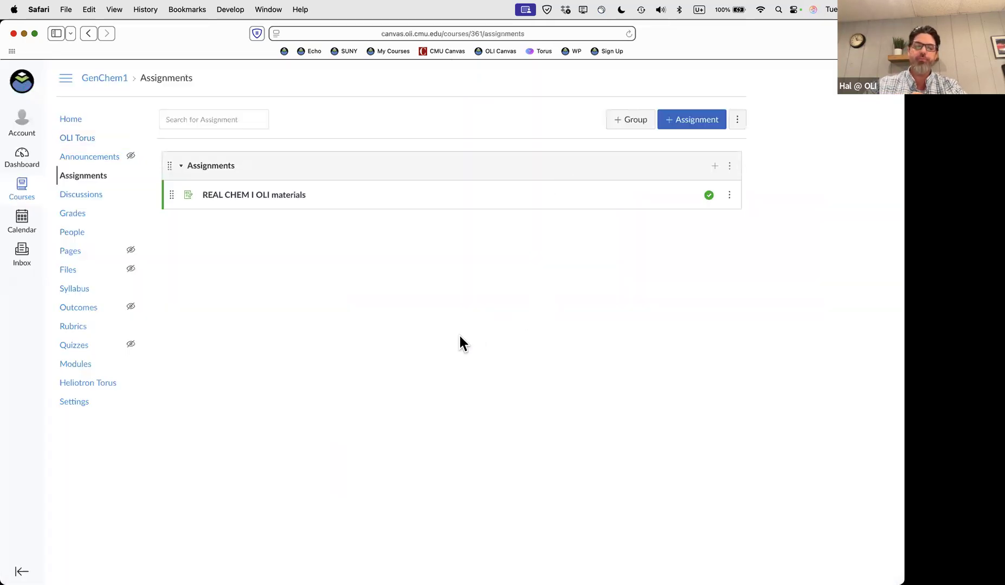
{"action": "key", "text": "super+r"}
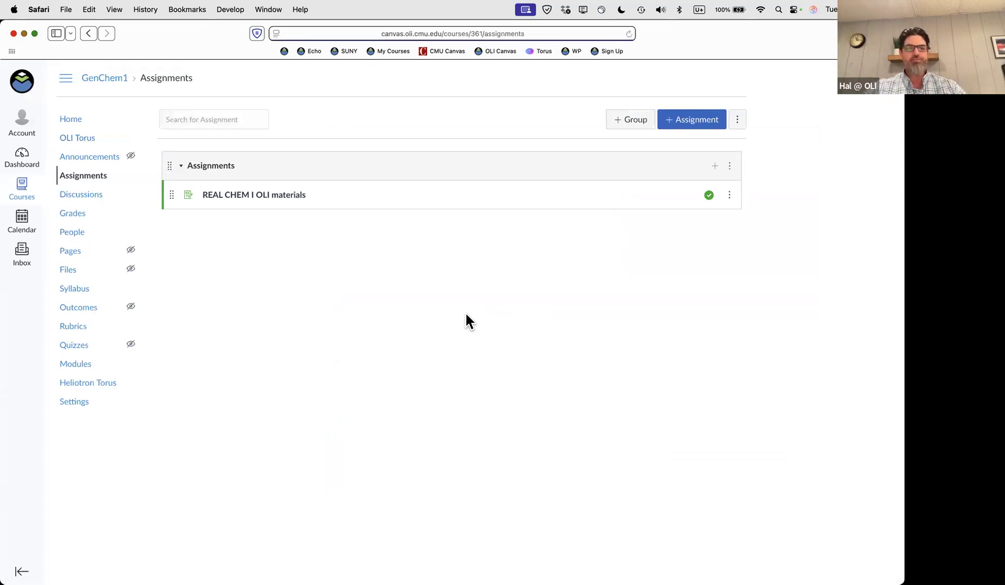
{"action": "left_click", "coordinate": [261, 196]}
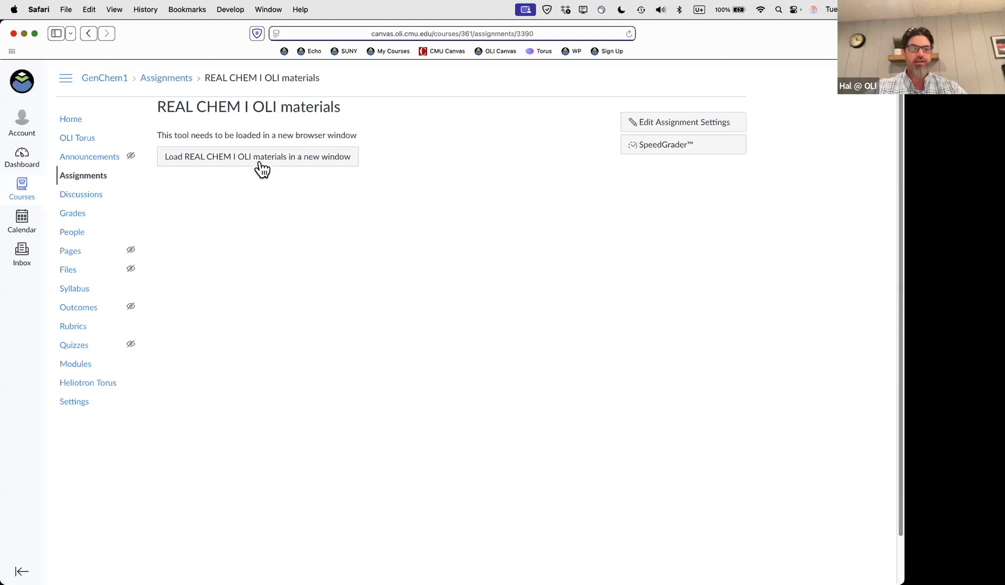
Load the REAL CHEM I OLI materials in a new window and scroll the Manage page through Scoring
{"action": "left_click", "coordinate": [259, 158]}
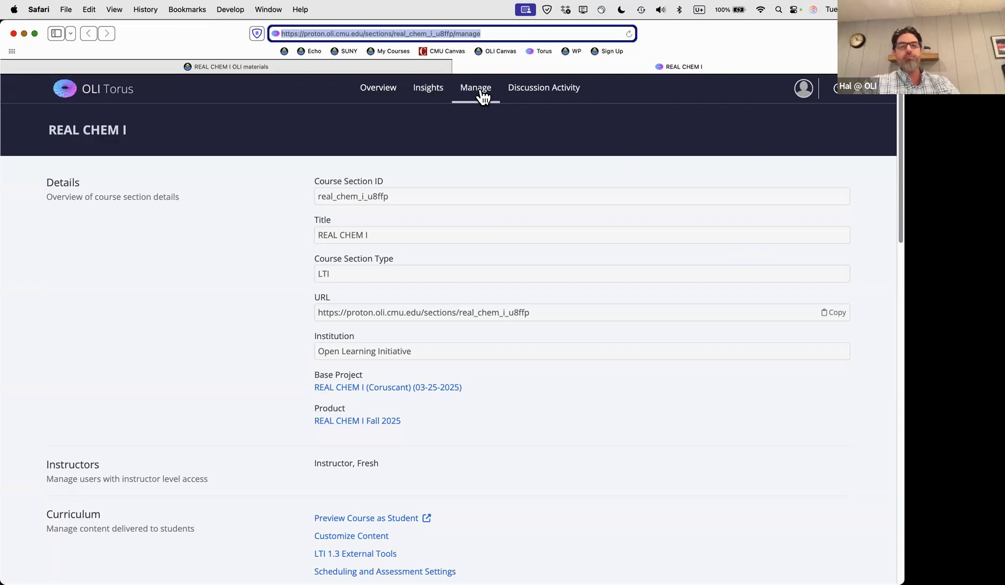
{"action": "scroll", "coordinate": [501, 295], "scroll_direction": "down", "scroll_amount": 5}
{"action": "scroll", "coordinate": [502, 298], "scroll_direction": "down", "scroll_amount": 3}
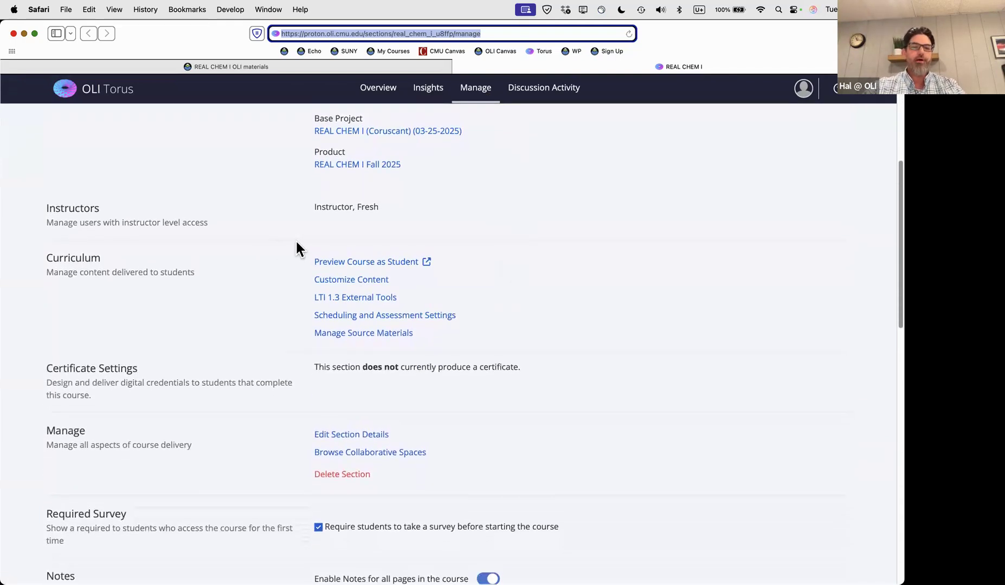
{"action": "scroll", "coordinate": [255, 320], "scroll_direction": "down", "scroll_amount": 2}
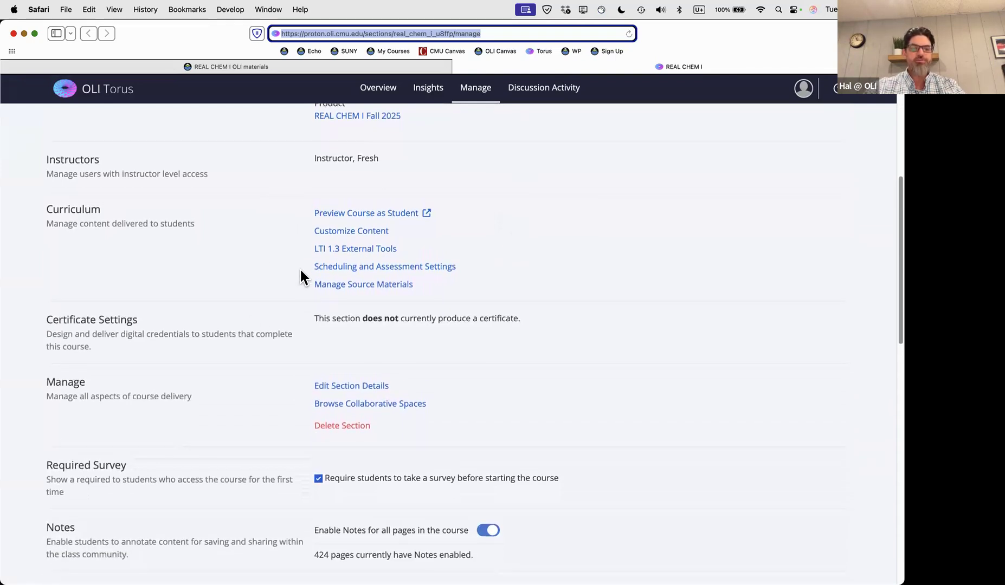
{"action": "scroll", "coordinate": [272, 285], "scroll_direction": "down", "scroll_amount": 3}
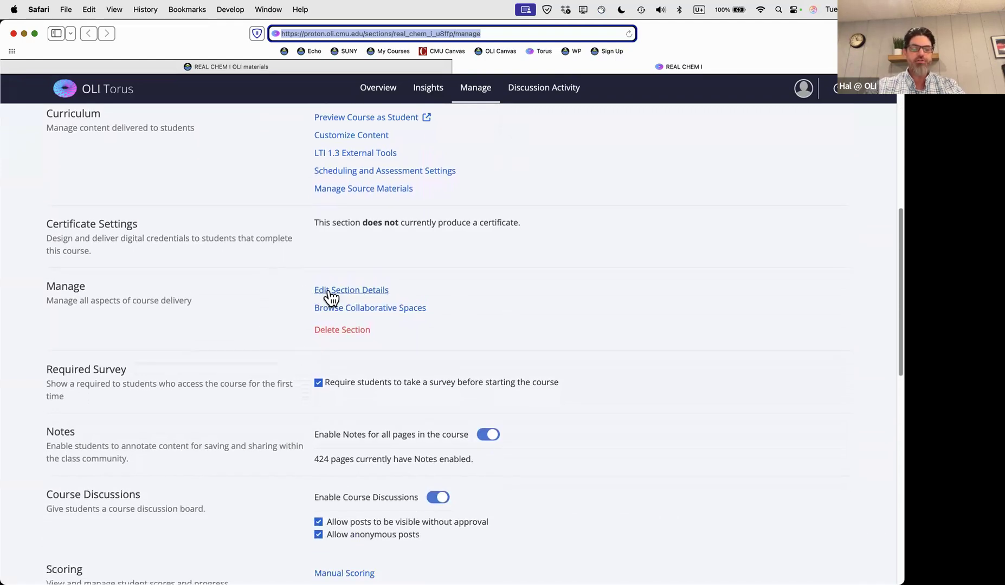
{"action": "scroll", "coordinate": [260, 302], "scroll_direction": "down", "scroll_amount": 5}
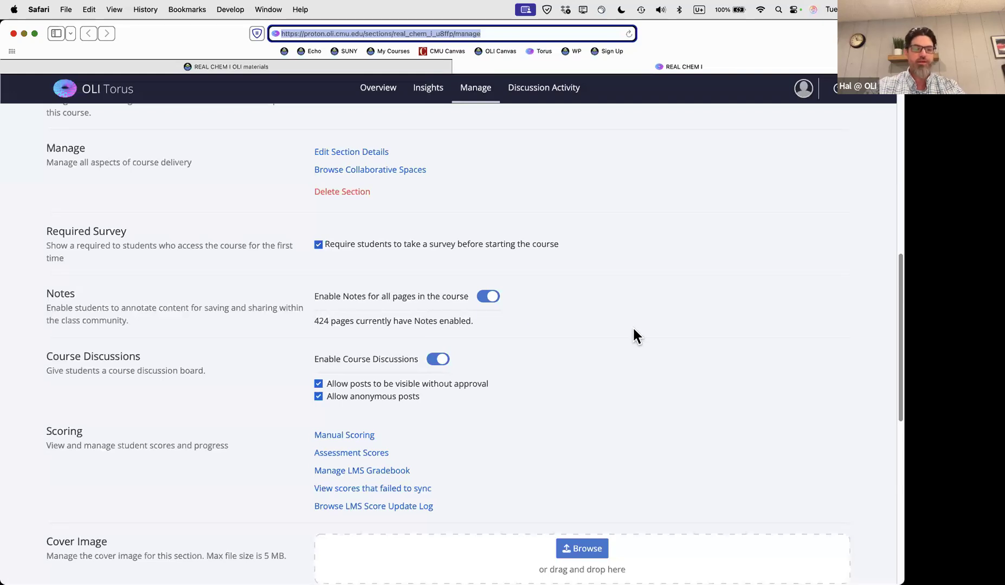
{"action": "scroll", "coordinate": [499, 270], "scroll_direction": "down", "scroll_amount": 3}
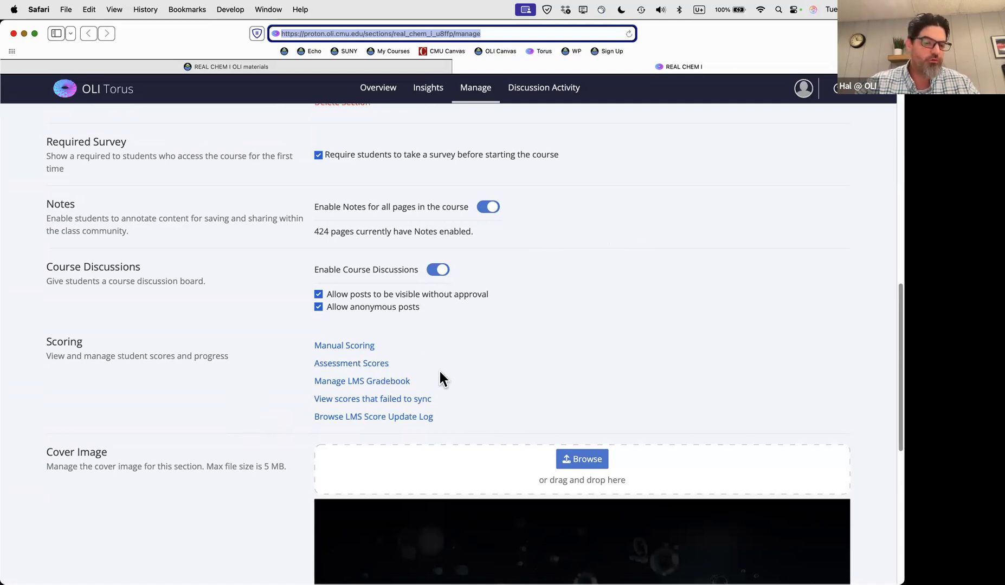
{"action": "scroll", "coordinate": [428, 363], "scroll_direction": "down", "scroll_amount": 1}
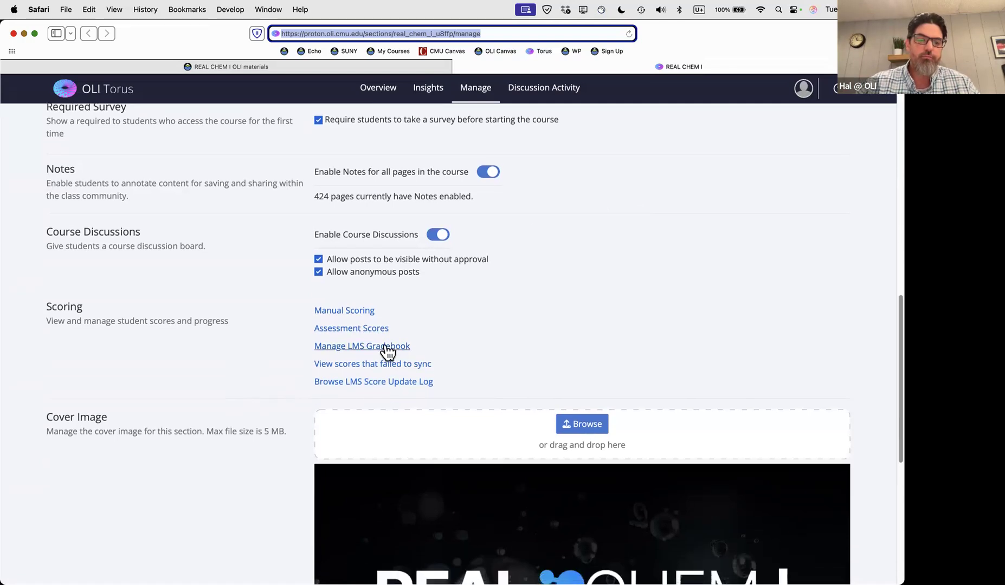
Open Manage LMS Gradebook and run Test Connection, confirming the log ends with Success!
{"action": "left_click", "coordinate": [388, 351]}
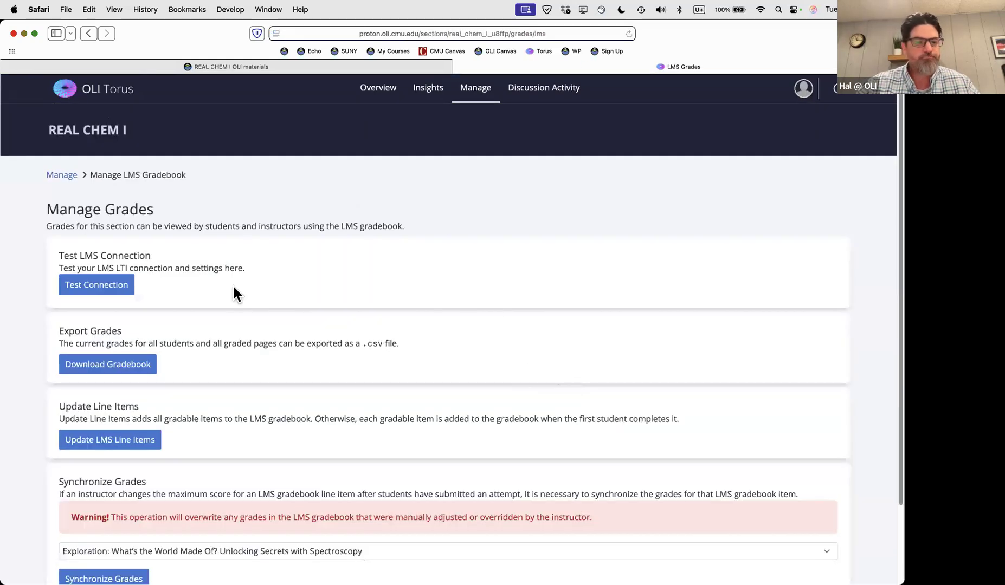
{"action": "scroll", "coordinate": [254, 282], "scroll_direction": "down", "scroll_amount": 2}
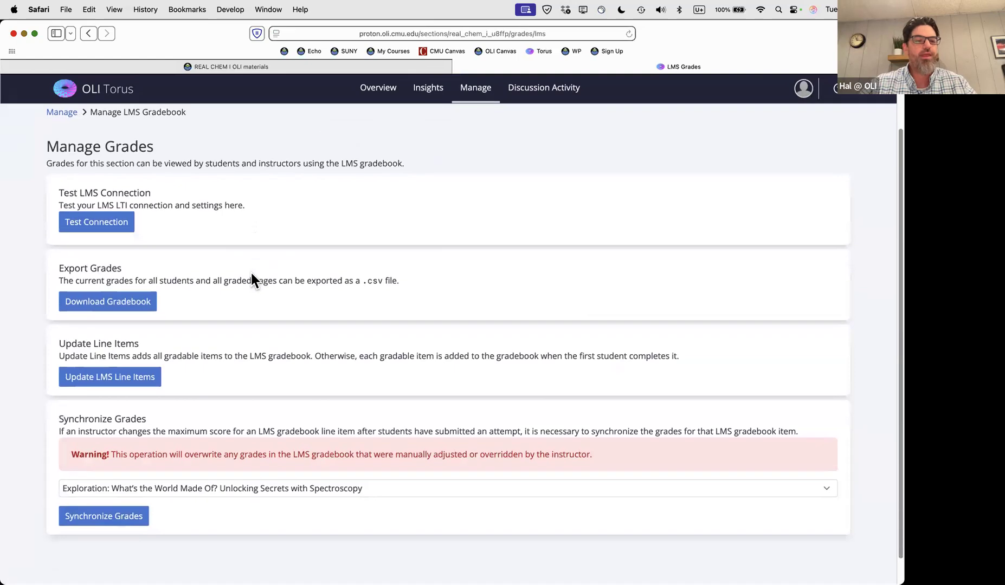
{"action": "left_click", "coordinate": [103, 228]}
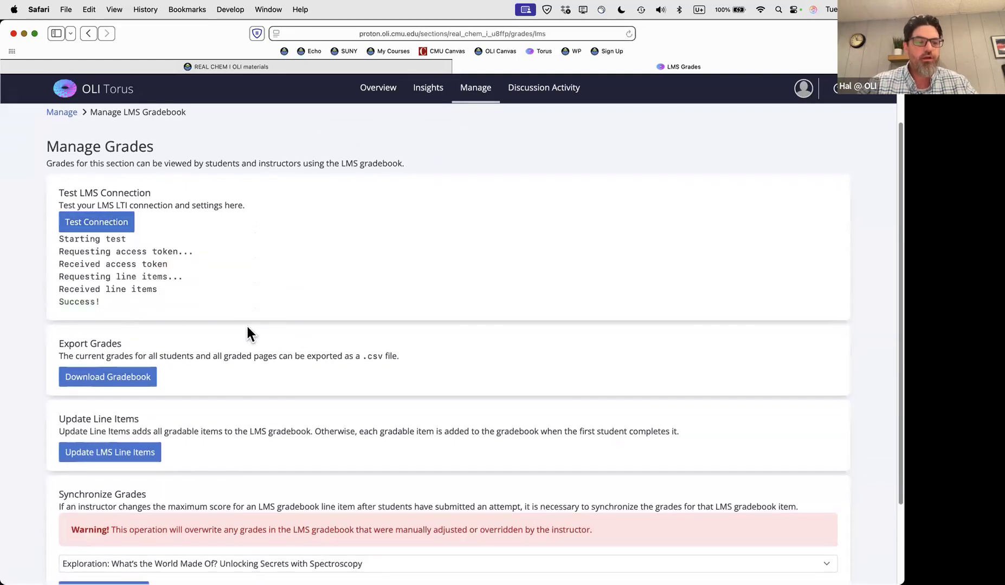
{"action": "triple_click", "coordinate": [85, 298]}
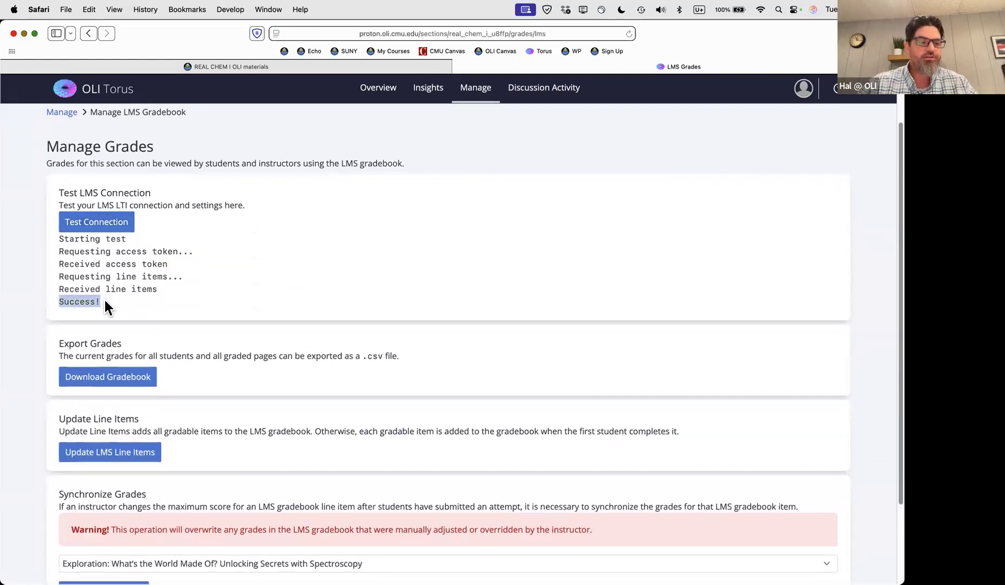
{"action": "left_click", "coordinate": [147, 301]}
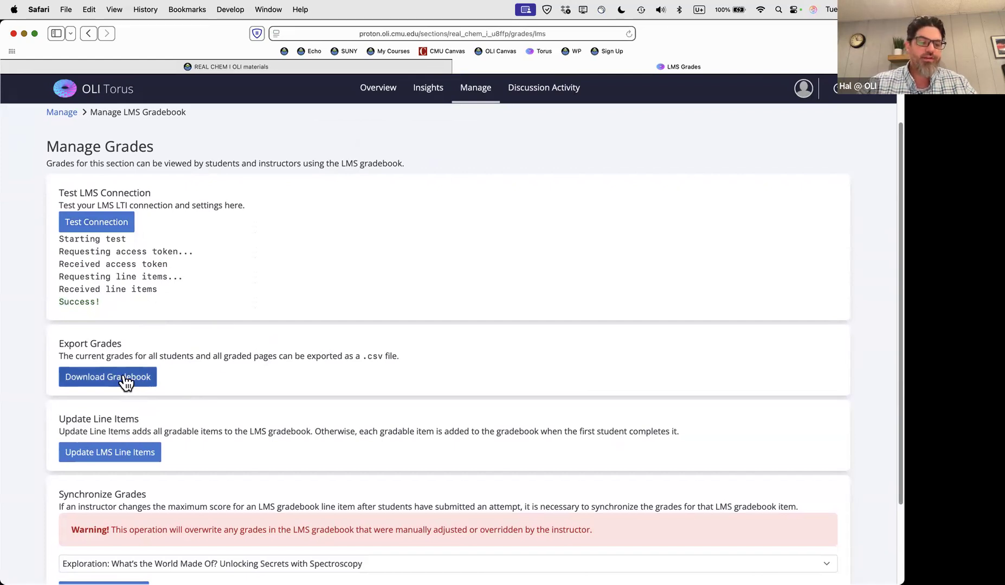
{"action": "scroll", "coordinate": [126, 382], "scroll_direction": "down", "scroll_amount": 3}
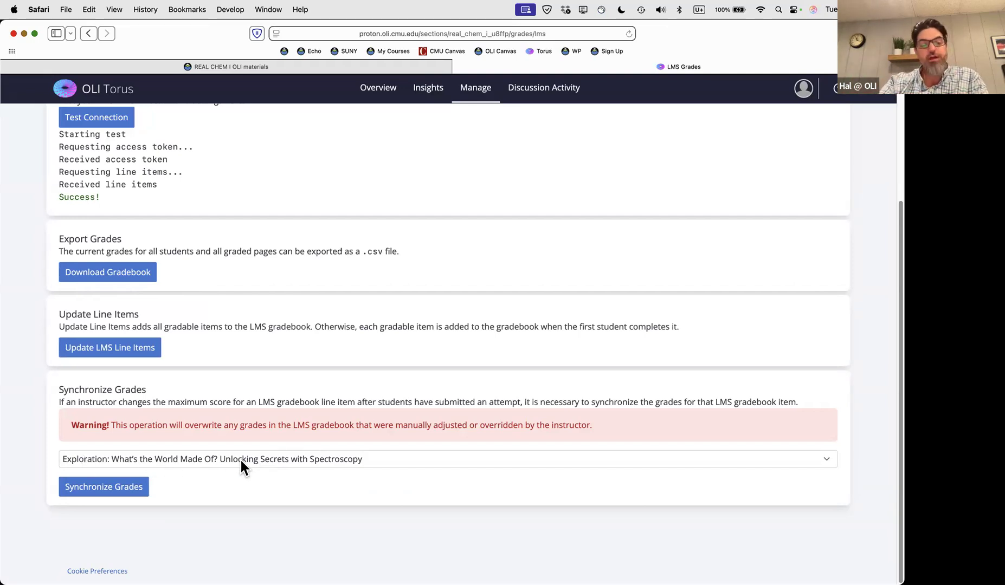
From the Manage page, open 'View scores that failed to sync' and confirm none are listed
{"action": "left_click", "coordinate": [475, 88]}
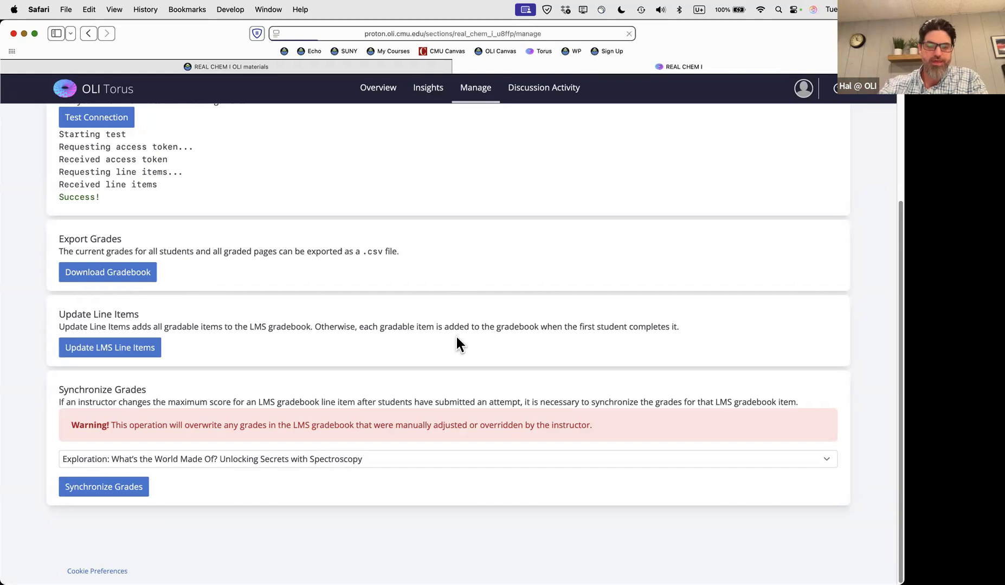
{"action": "scroll", "coordinate": [456, 335], "scroll_direction": "down", "scroll_amount": 15}
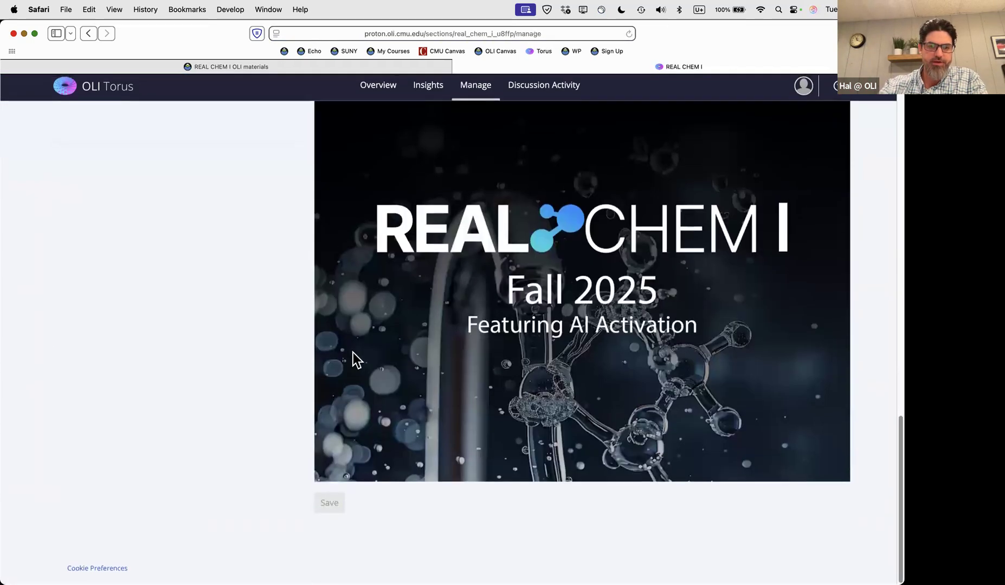
{"action": "scroll", "coordinate": [352, 355], "scroll_direction": "up", "scroll_amount": 10}
{"action": "scroll", "coordinate": [374, 406], "scroll_direction": "down", "scroll_amount": 1}
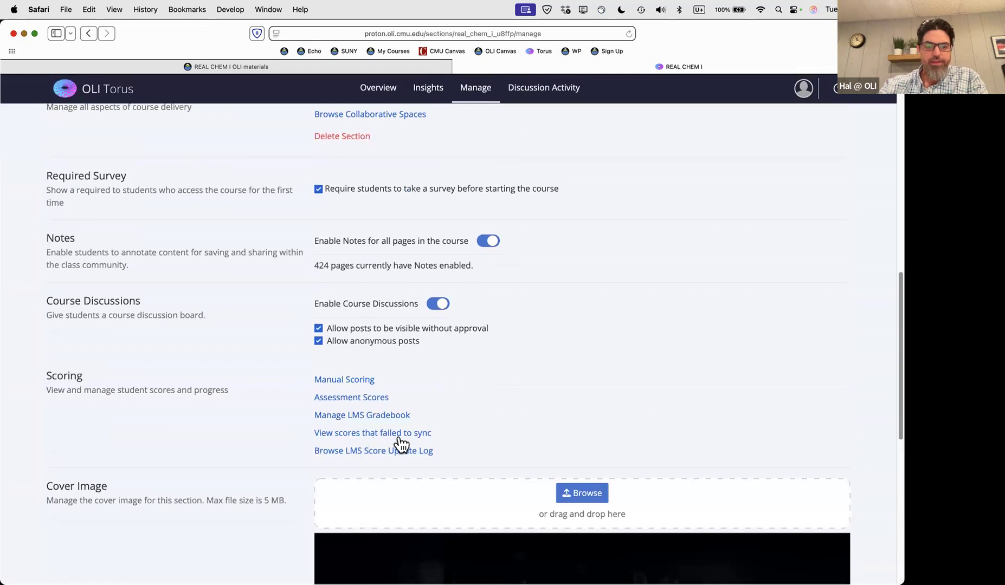
{"action": "left_click", "coordinate": [353, 433]}
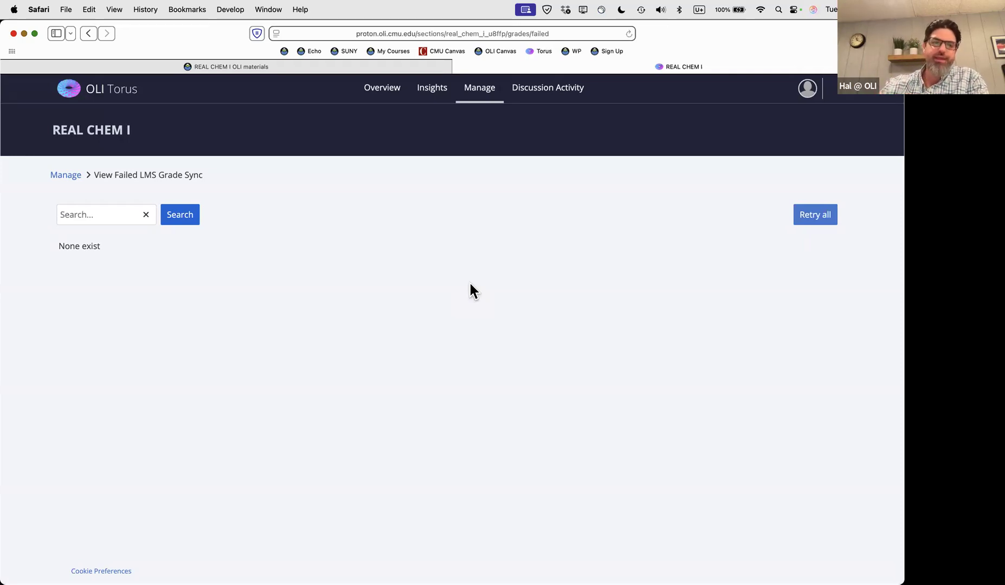
Go back to the REAL CHEM I Manage page and scroll down to its Curriculum options
{"action": "left_click", "coordinate": [476, 93]}
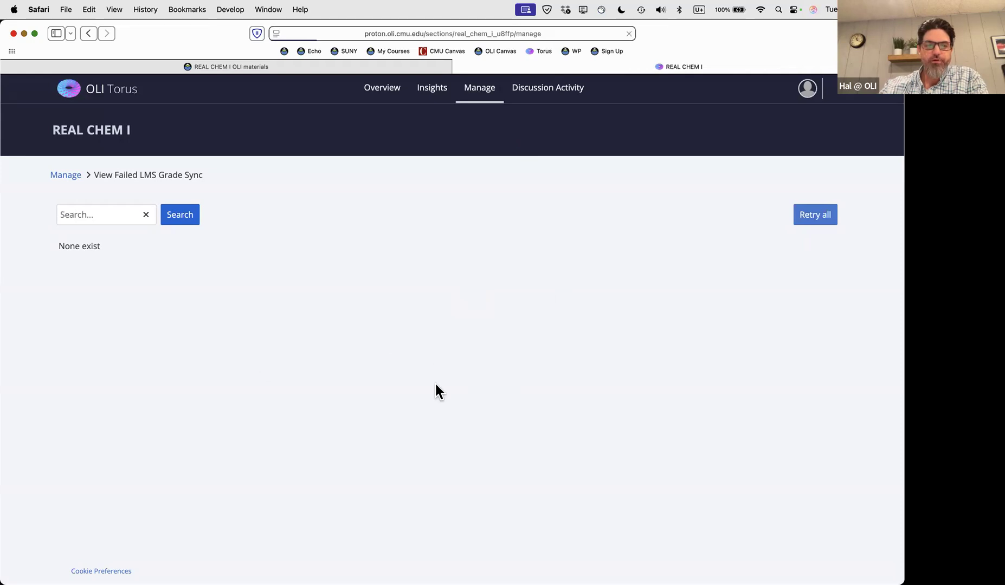
{"action": "scroll", "coordinate": [260, 398], "scroll_direction": "down", "scroll_amount": 3}
{"action": "scroll", "coordinate": [260, 400], "scroll_direction": "down", "scroll_amount": 2}
{"action": "scroll", "coordinate": [260, 400], "scroll_direction": "up", "scroll_amount": 1}
{"action": "scroll", "coordinate": [260, 400], "scroll_direction": "down", "scroll_amount": 2}
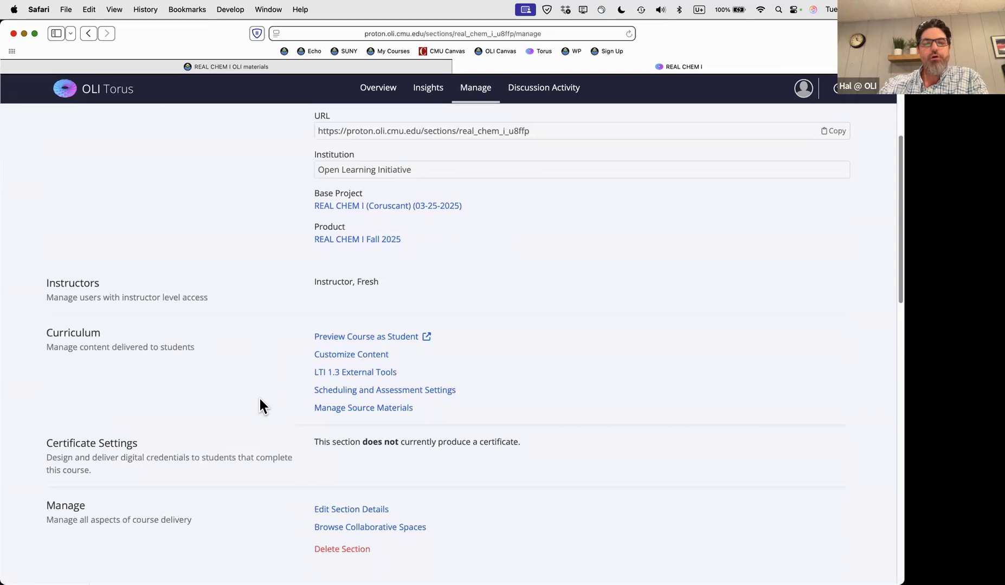
{"action": "scroll", "coordinate": [260, 399], "scroll_direction": "down", "scroll_amount": 1}
{"action": "scroll", "coordinate": [260, 400], "scroll_direction": "down", "scroll_amount": 1}
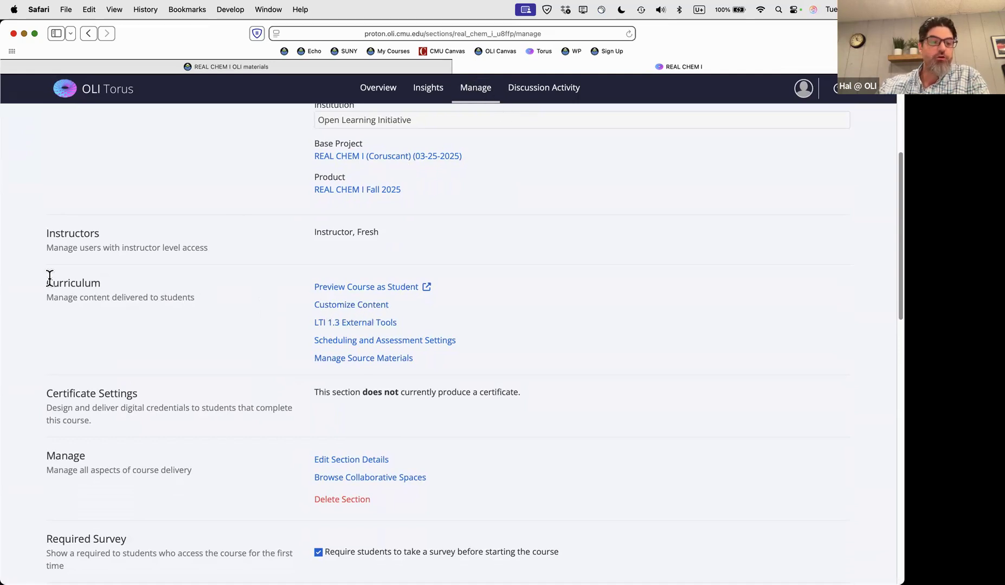
Open Customize Content and browse the units from Foundations of Chemistry through Acknowledgments
{"action": "left_click", "coordinate": [335, 305]}
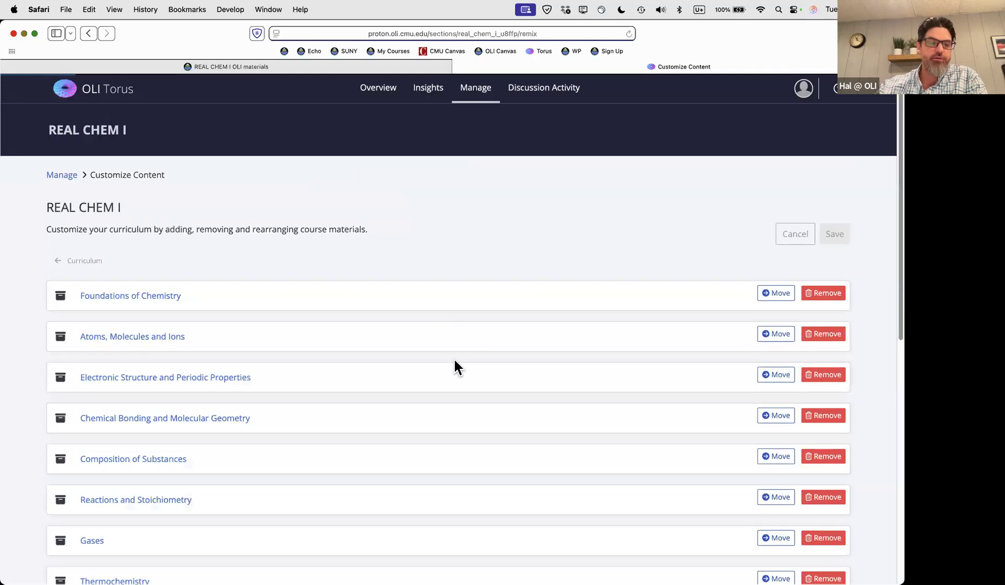
{"action": "scroll", "coordinate": [454, 360], "scroll_direction": "down", "scroll_amount": 5}
{"action": "scroll", "coordinate": [454, 361], "scroll_direction": "down", "scroll_amount": 5}
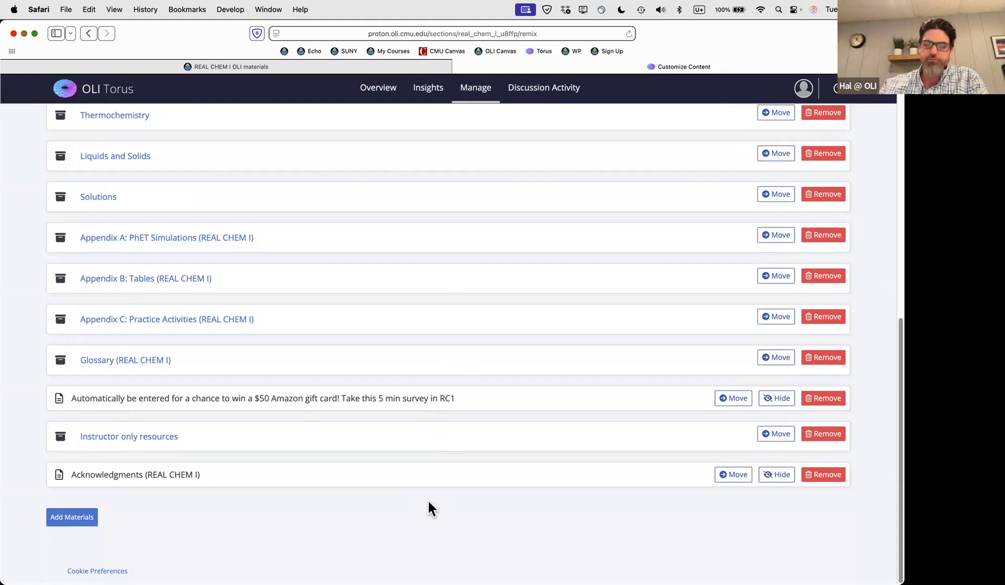
{"action": "scroll", "coordinate": [428, 502], "scroll_direction": "up", "scroll_amount": 6}
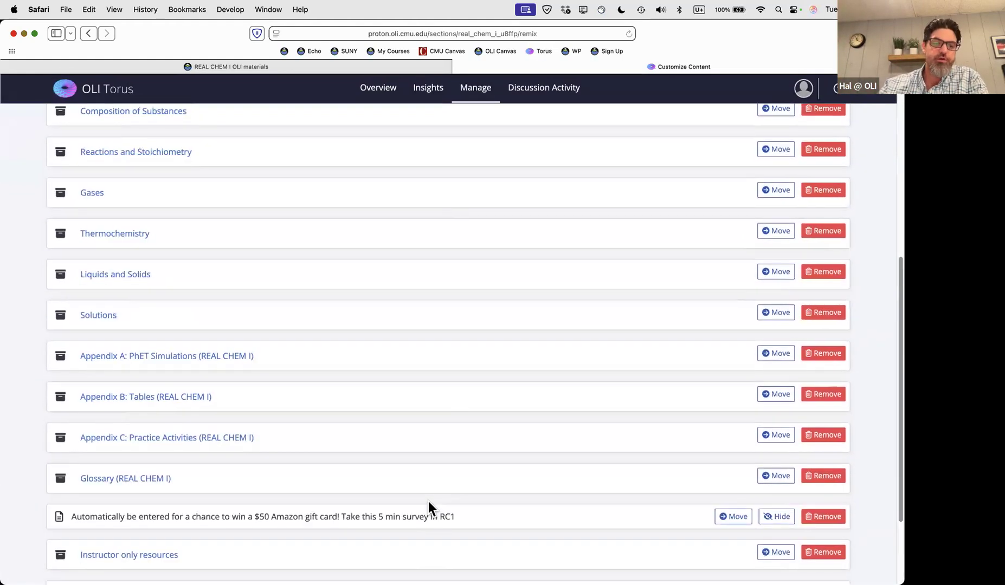
{"action": "scroll", "coordinate": [428, 501], "scroll_direction": "up", "scroll_amount": 5}
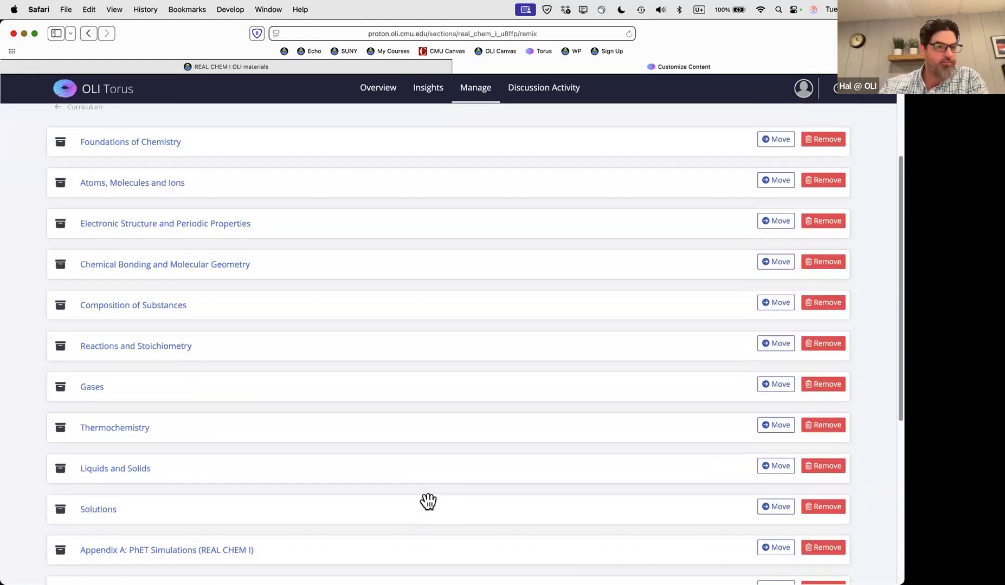
{"action": "scroll", "coordinate": [429, 501], "scroll_direction": "up", "scroll_amount": 1}
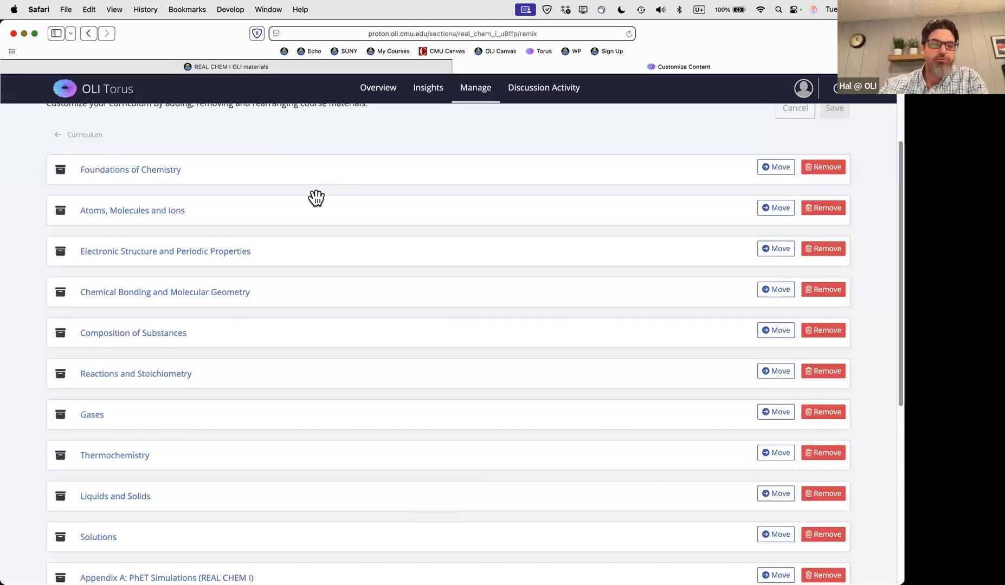
Drag 'Atoms, Molecules and Ions' down and back to second place, then start Add Materials
{"action": "left_click_drag", "start_coordinate": [243, 215], "coordinate": [267, 300]}
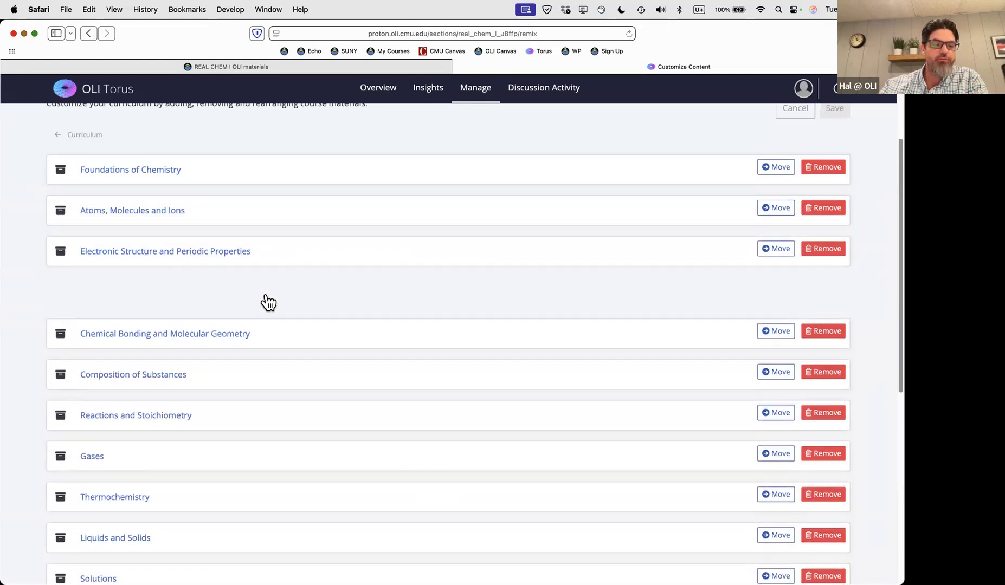
{"action": "left_click_drag", "start_coordinate": [267, 255], "coordinate": [276, 203]}
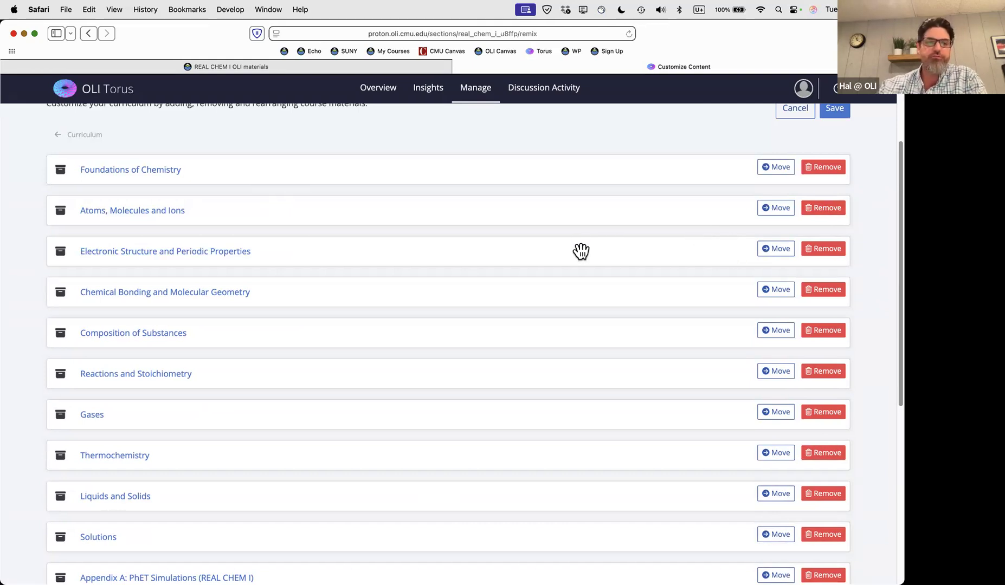
{"action": "scroll", "coordinate": [569, 281], "scroll_direction": "up", "scroll_amount": 2}
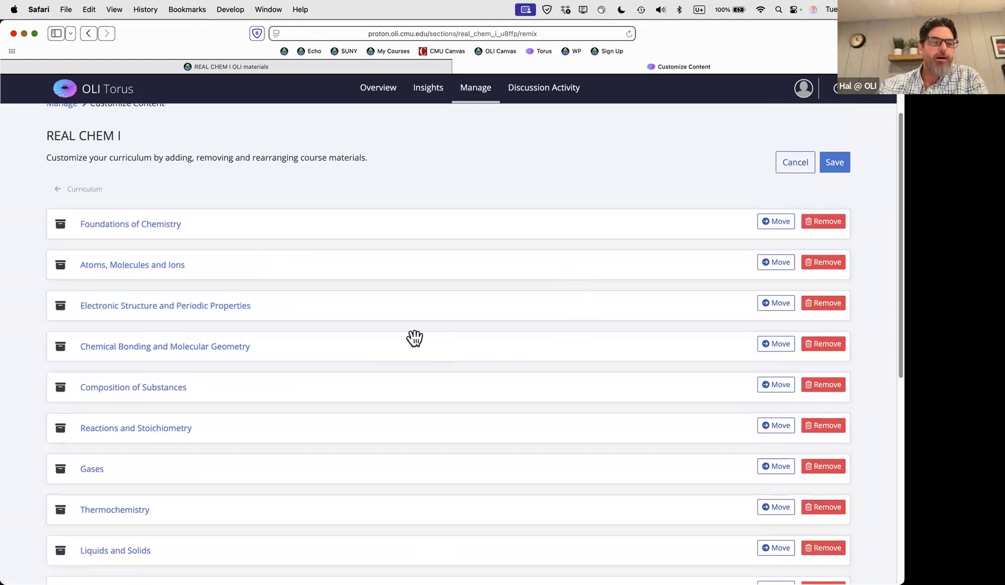
{"action": "scroll", "coordinate": [429, 343], "scroll_direction": "down", "scroll_amount": 8}
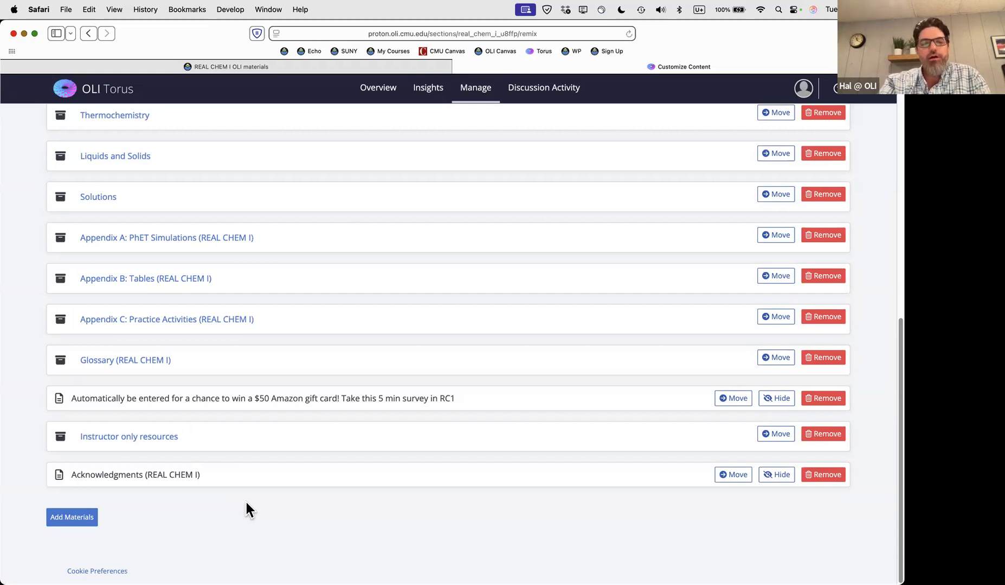
{"action": "left_click", "coordinate": [81, 522]}
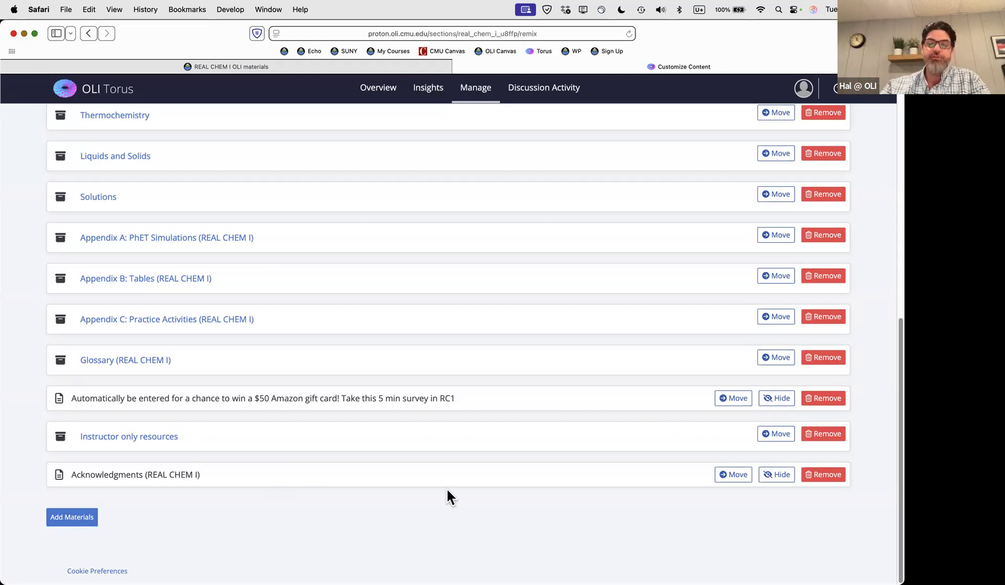
{"action": "scroll", "coordinate": [446, 484], "scroll_direction": "up", "scroll_amount": 10}
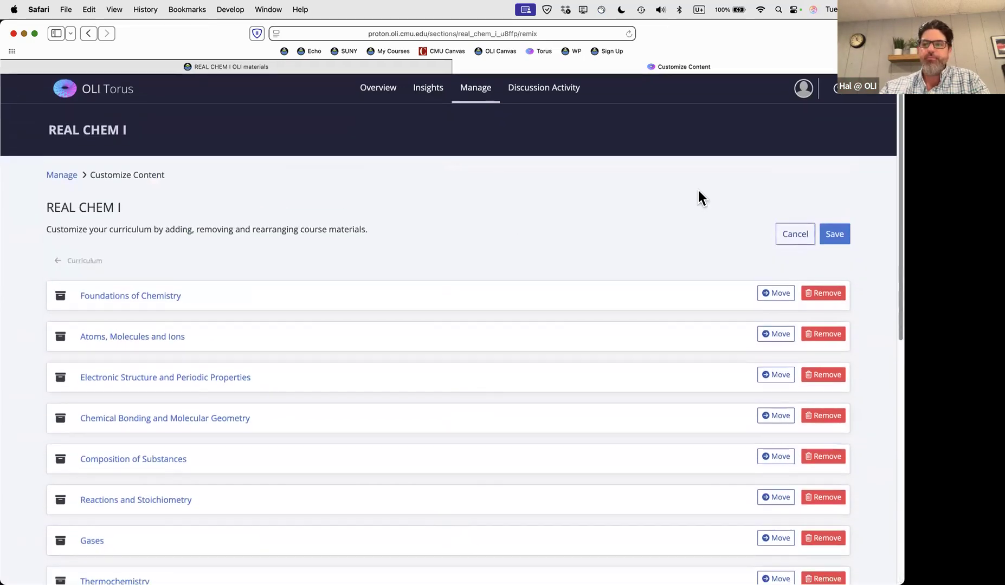
Discard the curriculum edits, then open Scheduling and Assessment Settings from the Manage page
{"action": "left_click", "coordinate": [795, 236]}
{"action": "left_click", "coordinate": [561, 367]}
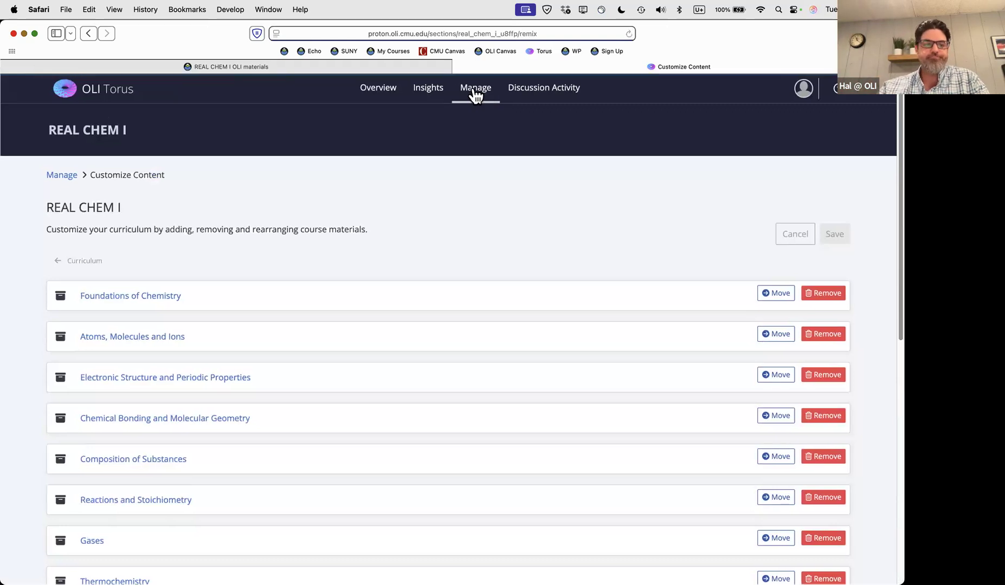
{"action": "left_click", "coordinate": [473, 88]}
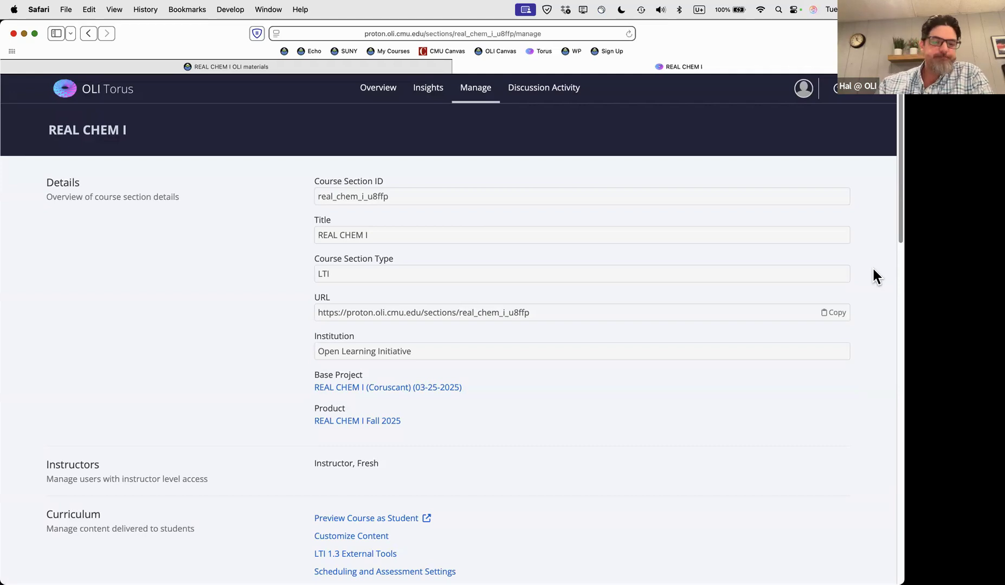
{"action": "scroll", "coordinate": [682, 380], "scroll_direction": "down", "scroll_amount": 5}
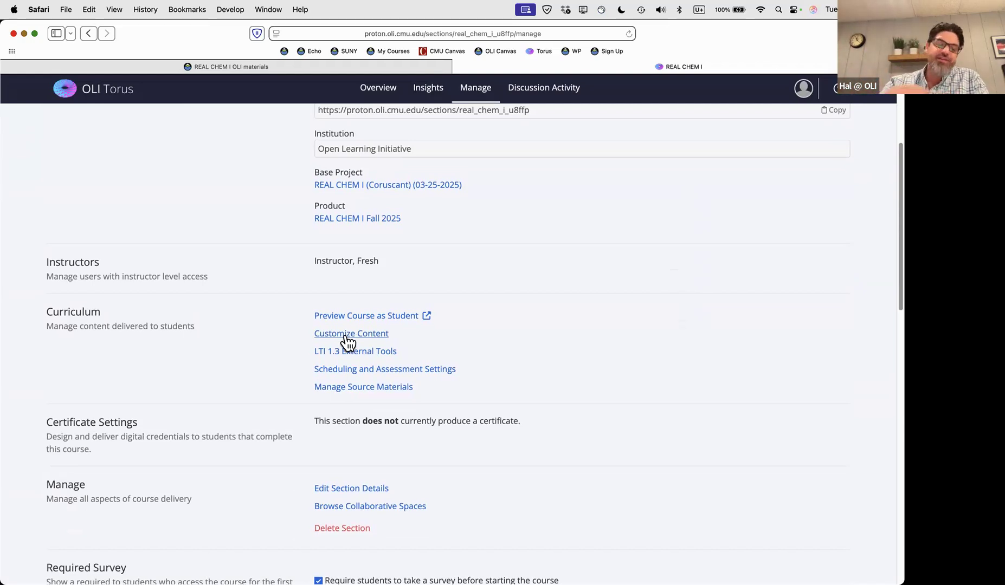
{"action": "left_click", "coordinate": [361, 371]}
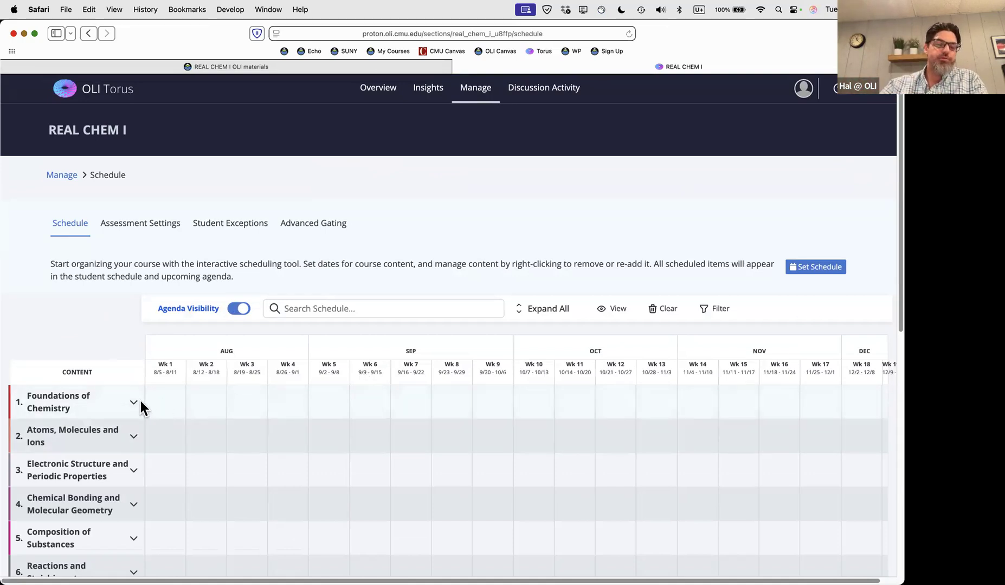
{"action": "scroll", "coordinate": [138, 401], "scroll_direction": "down", "scroll_amount": 4}
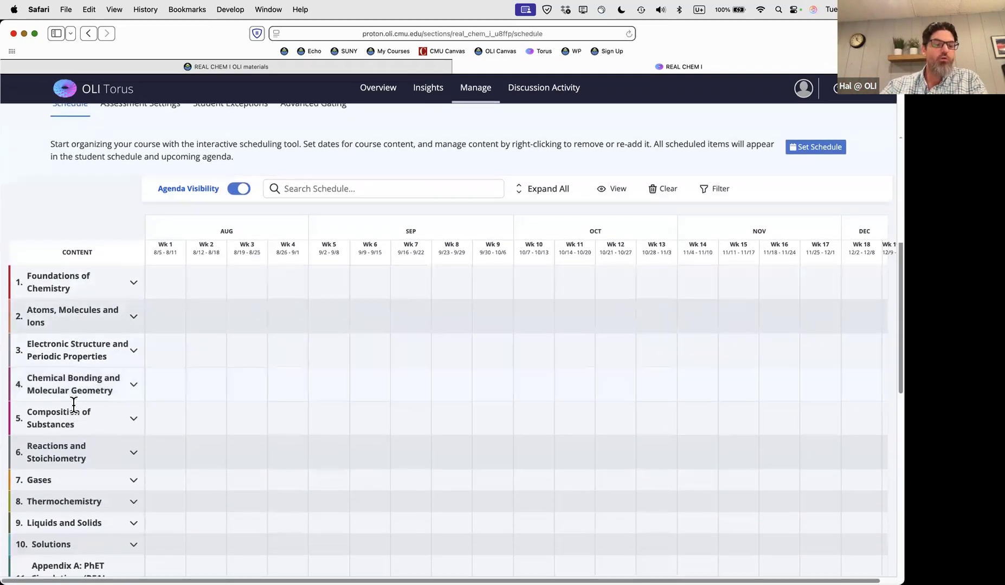
{"action": "scroll", "coordinate": [265, 437], "scroll_direction": "up", "scroll_amount": 3}
{"action": "scroll", "coordinate": [265, 439], "scroll_direction": "up", "scroll_amount": 1}
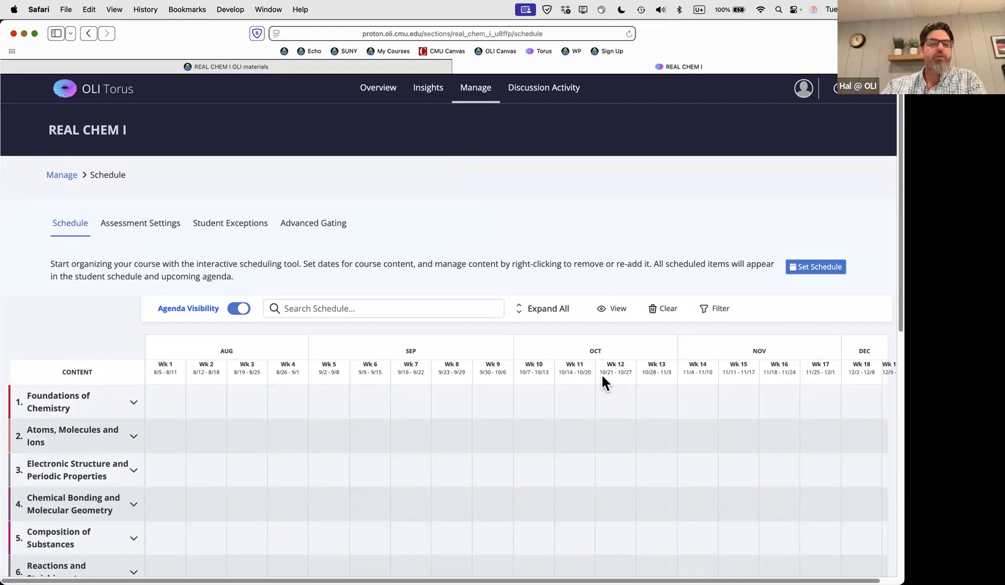
{"action": "scroll", "coordinate": [601, 373], "scroll_direction": "down", "scroll_amount": 5}
{"action": "scroll", "coordinate": [600, 371], "scroll_direction": "down", "scroll_amount": 2}
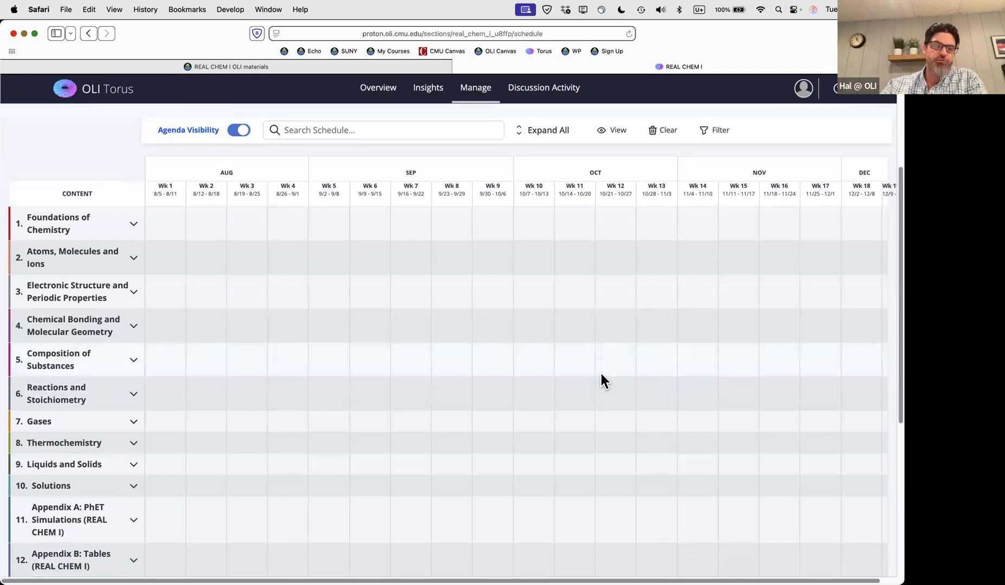
{"action": "scroll", "coordinate": [600, 371], "scroll_direction": "up", "scroll_amount": 1}
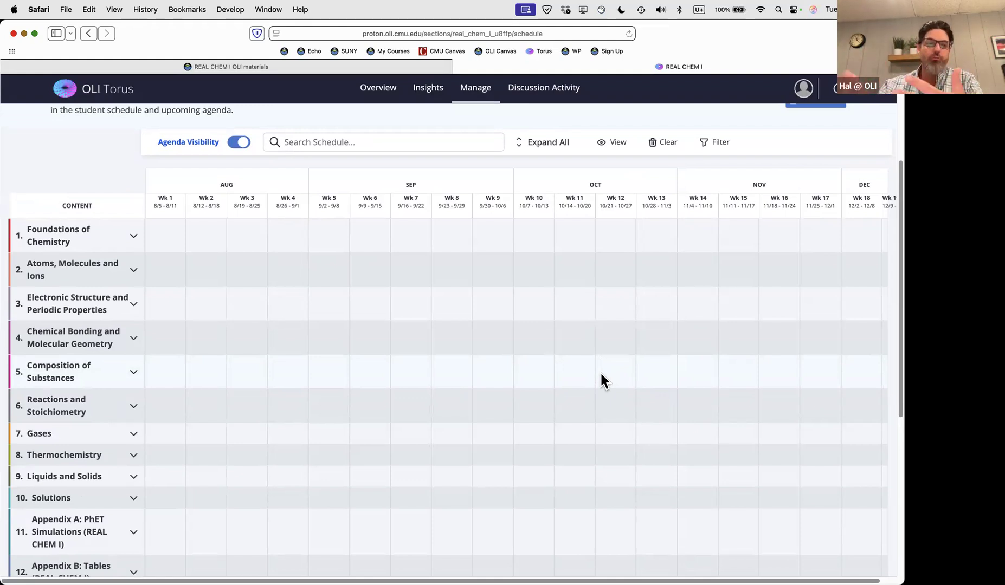
{"action": "scroll", "coordinate": [600, 372], "scroll_direction": "up", "scroll_amount": 3}
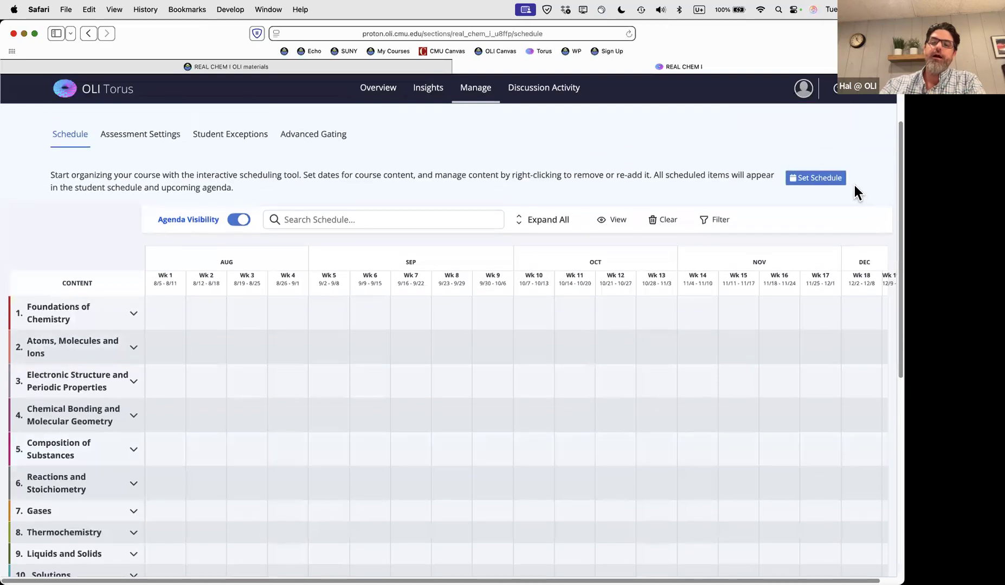
Open Schedule Preferences, cancel without applying, and return to the top of the empty schedule
{"action": "left_click", "coordinate": [825, 184]}
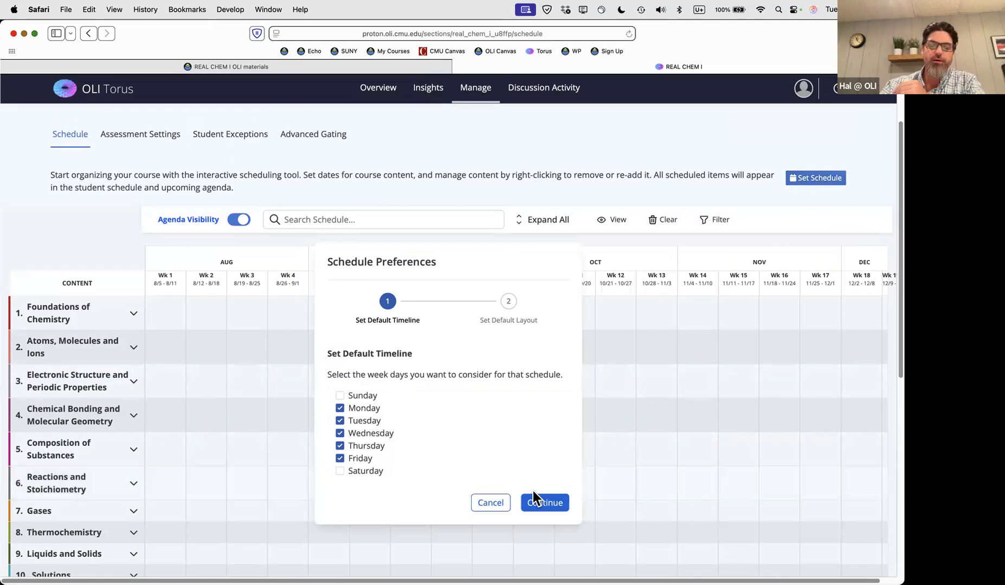
{"action": "left_click", "coordinate": [490, 503]}
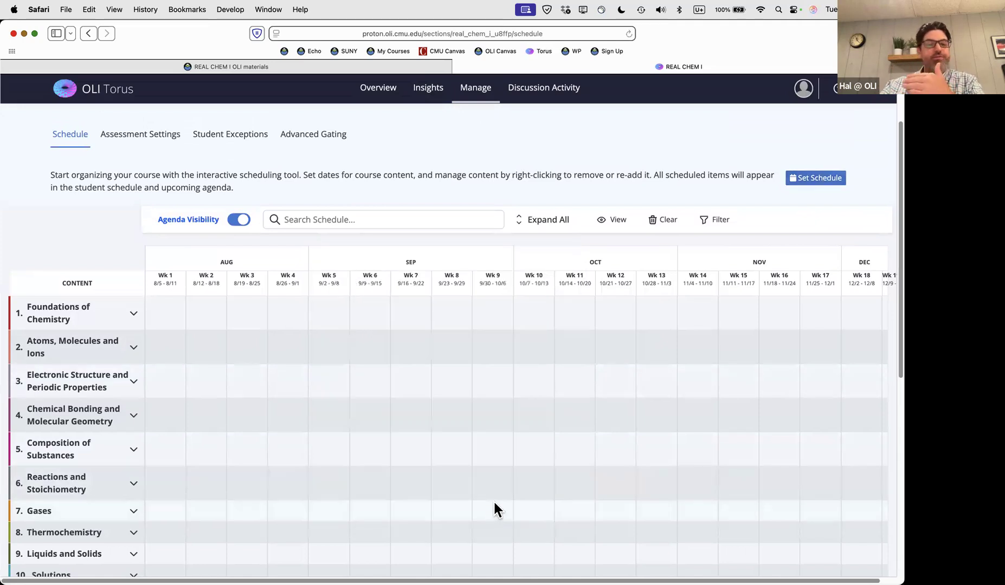
{"action": "scroll", "coordinate": [504, 358], "scroll_direction": "up", "scroll_amount": 2}
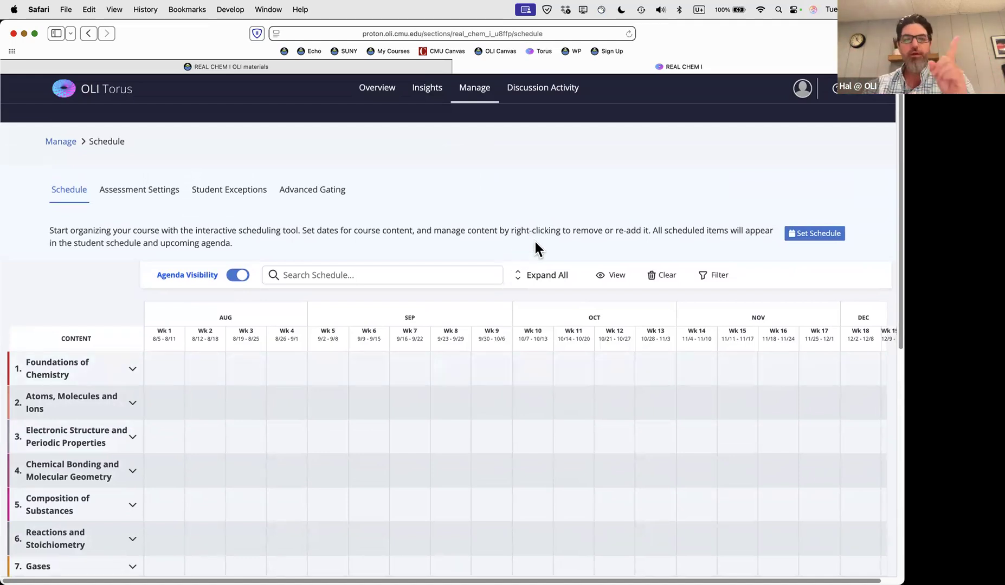
Go to the REAL CHEM I Manage page and choose Preview Course as Student under Curriculum
{"action": "left_click", "coordinate": [477, 91]}
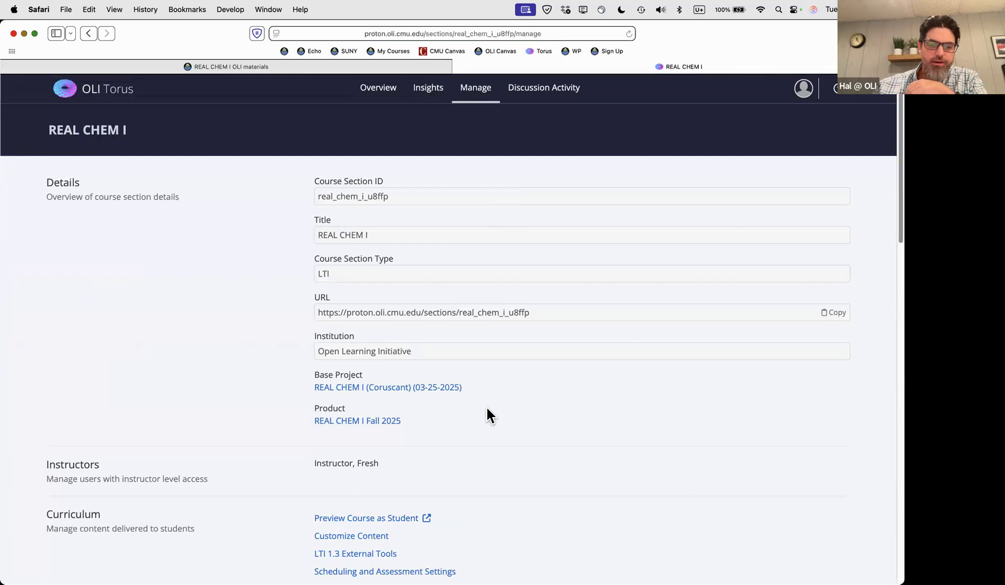
{"action": "scroll", "coordinate": [487, 412], "scroll_direction": "down", "scroll_amount": 5}
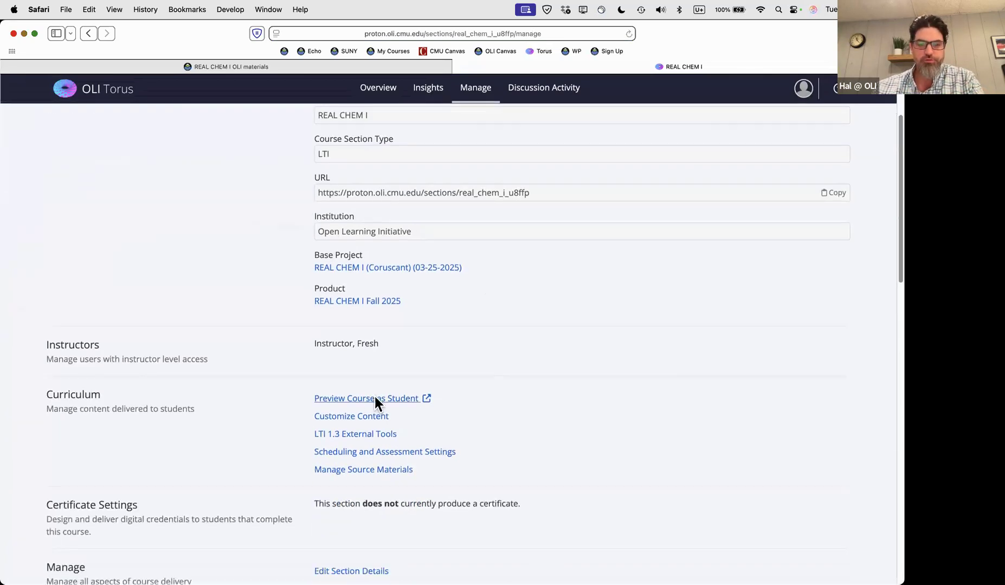
{"action": "left_click", "coordinate": [375, 400]}
Open the student preview and review My Assignments and the Upcoming Agenda lessons
{"action": "left_click", "coordinate": [673, 67]}
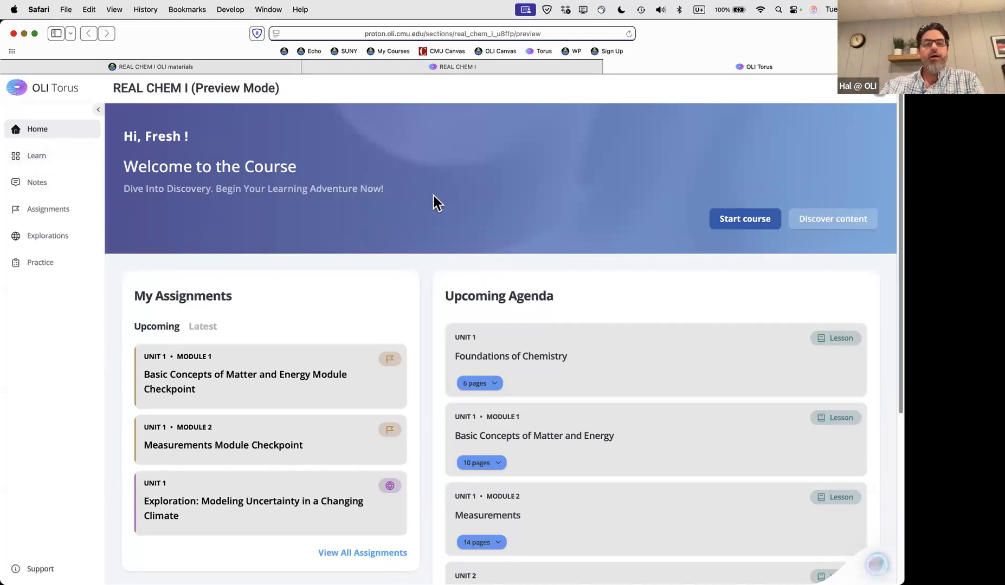
{"action": "scroll", "coordinate": [436, 202], "scroll_direction": "down", "scroll_amount": 3}
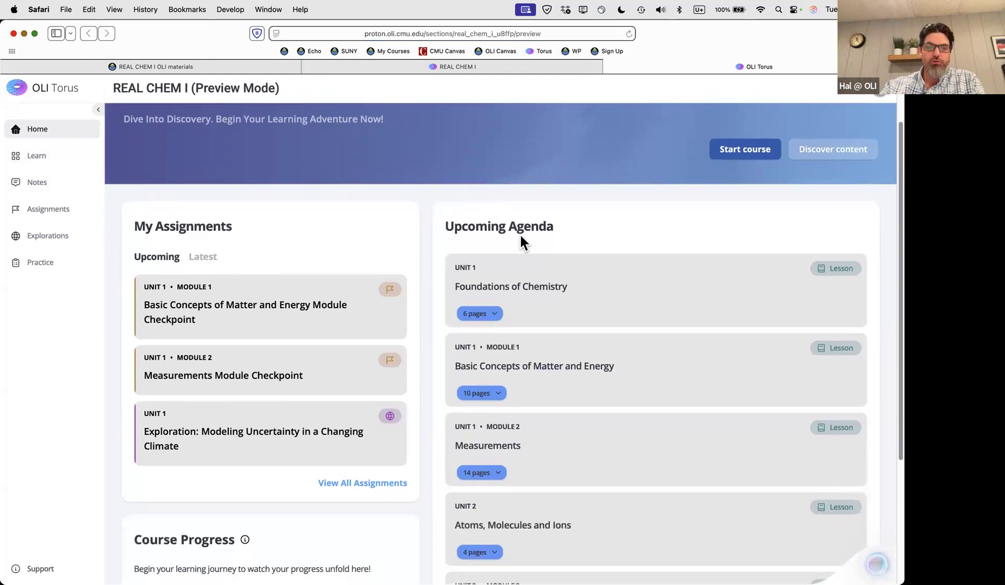
{"action": "scroll", "coordinate": [588, 220], "scroll_direction": "down", "scroll_amount": 3}
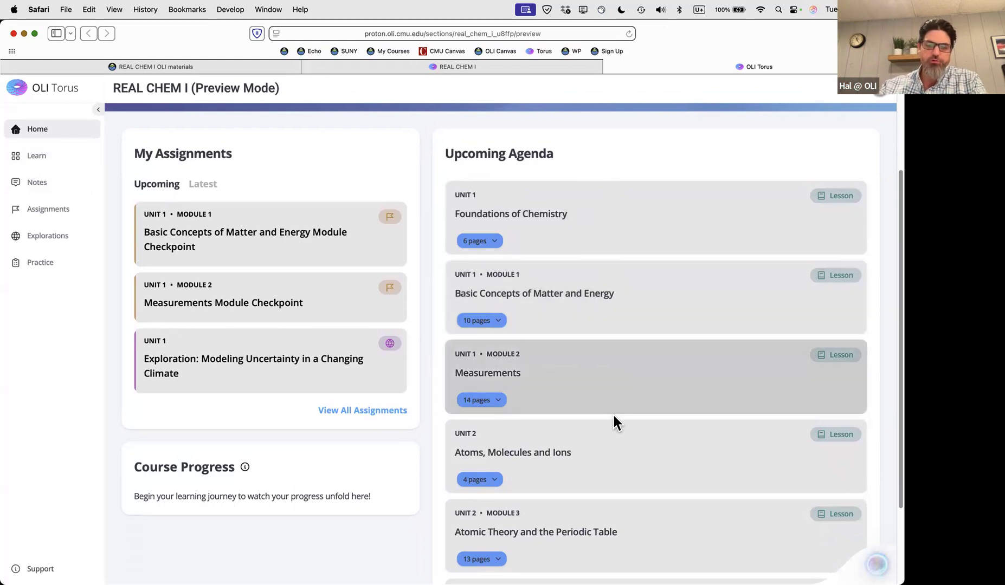
{"action": "scroll", "coordinate": [613, 418], "scroll_direction": "down", "scroll_amount": 4}
{"action": "scroll", "coordinate": [677, 365], "scroll_direction": "up", "scroll_amount": 7}
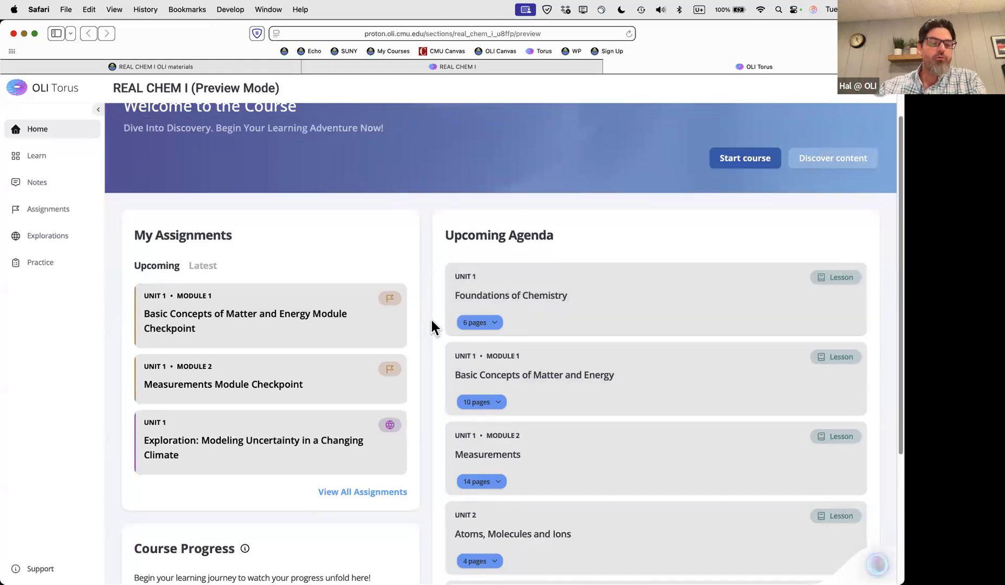
{"action": "scroll", "coordinate": [431, 321], "scroll_direction": "down", "scroll_amount": 4}
{"action": "scroll", "coordinate": [431, 321], "scroll_direction": "up", "scroll_amount": 6}
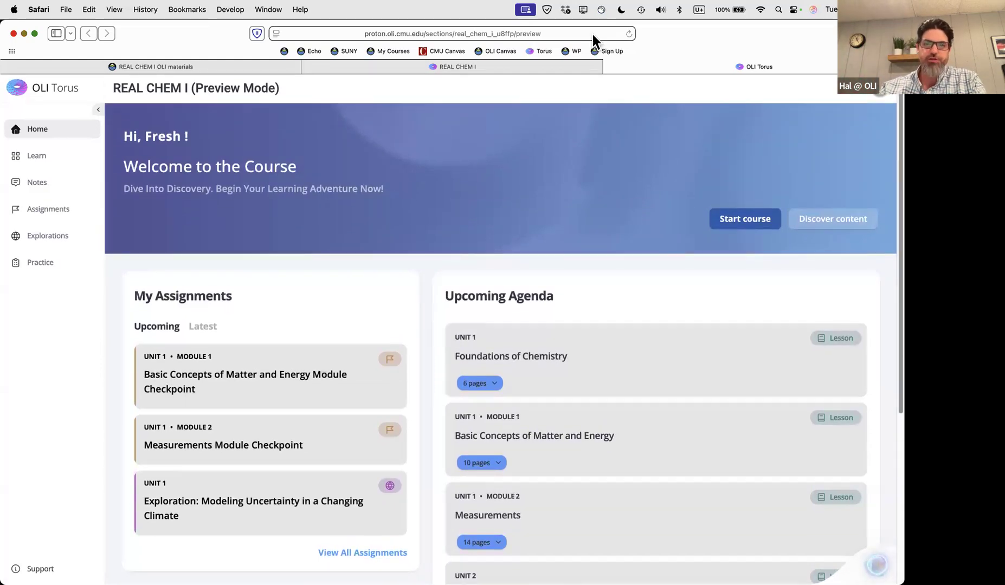
Close the student preview and open the section's Scheduling and Assessment Settings
{"action": "left_click", "coordinate": [609, 67]}
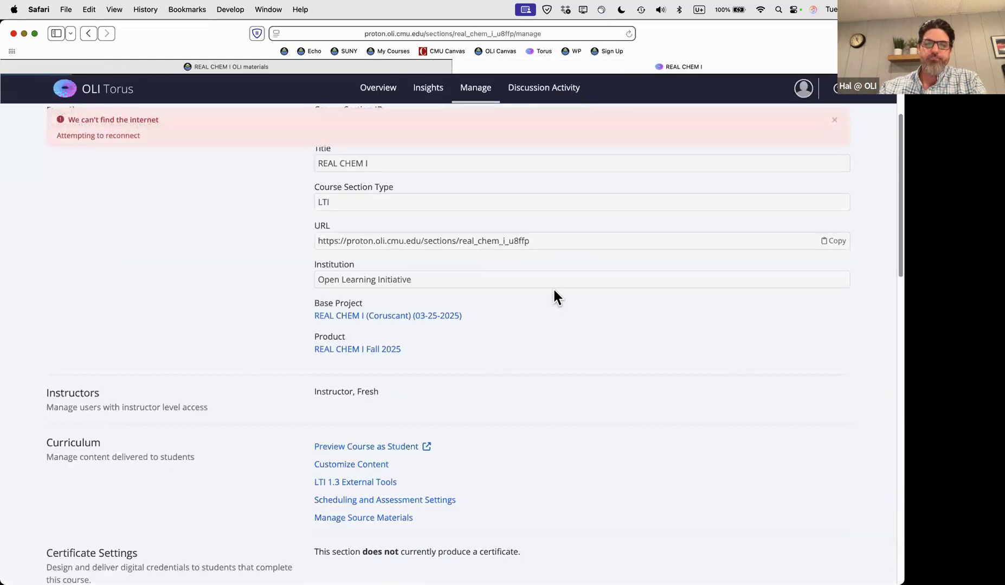
{"action": "scroll", "coordinate": [273, 291], "scroll_direction": "down", "scroll_amount": 5}
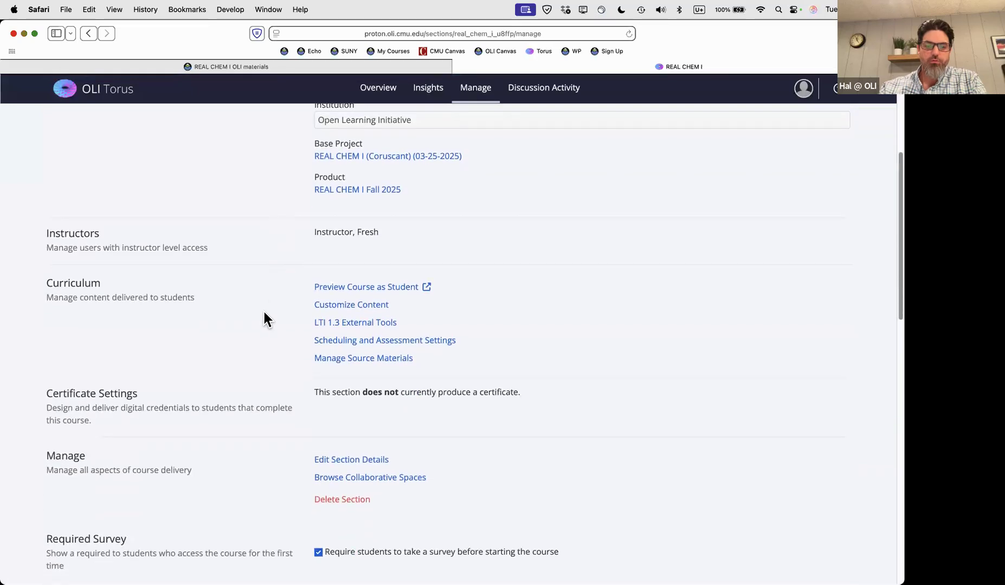
{"action": "left_click", "coordinate": [361, 341]}
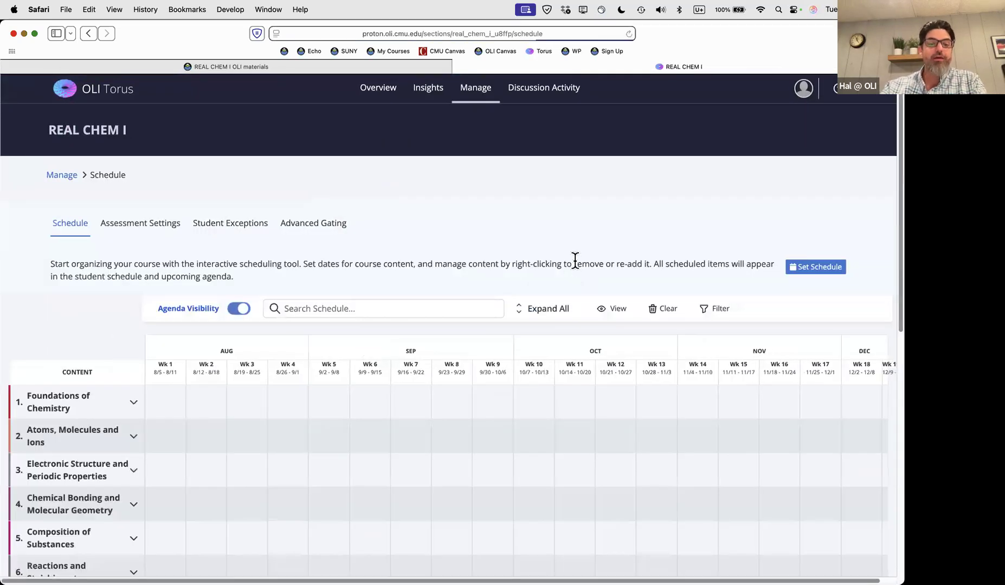
Set schedule preferences to add Sunday and Saturday, with no assessment due dates
{"action": "left_click", "coordinate": [816, 271]}
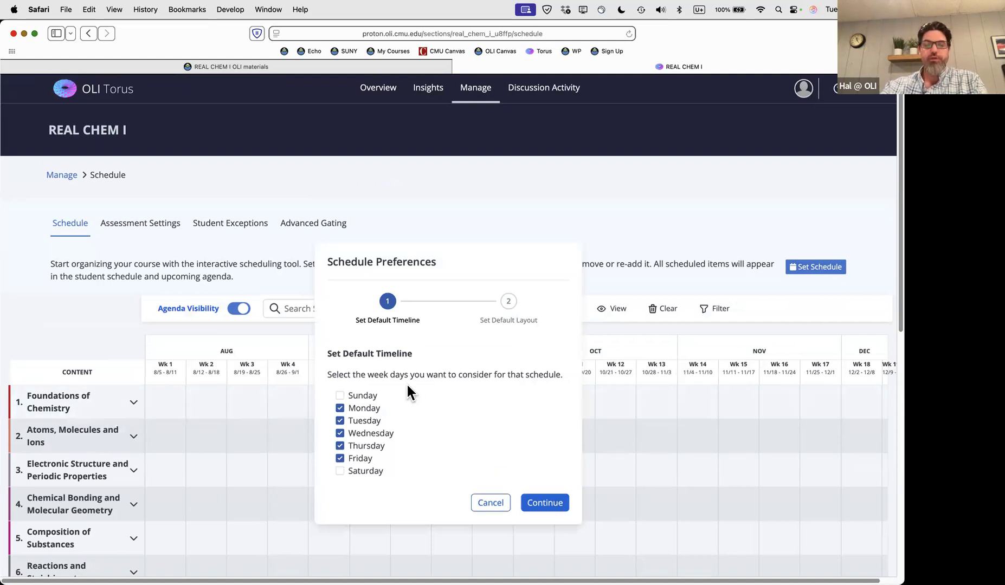
{"action": "left_click", "coordinate": [340, 396]}
{"action": "left_click", "coordinate": [340, 470]}
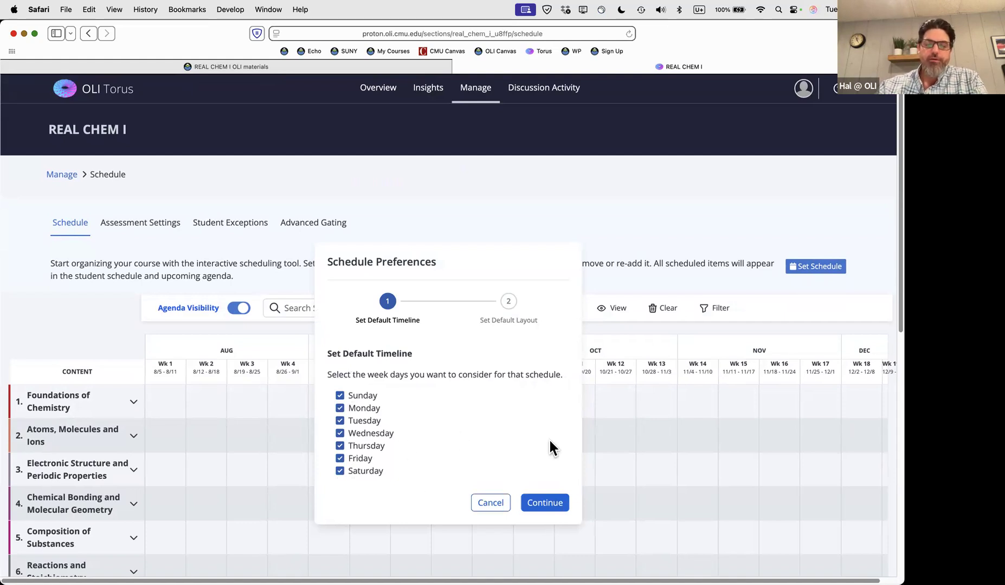
{"action": "left_click", "coordinate": [540, 504]}
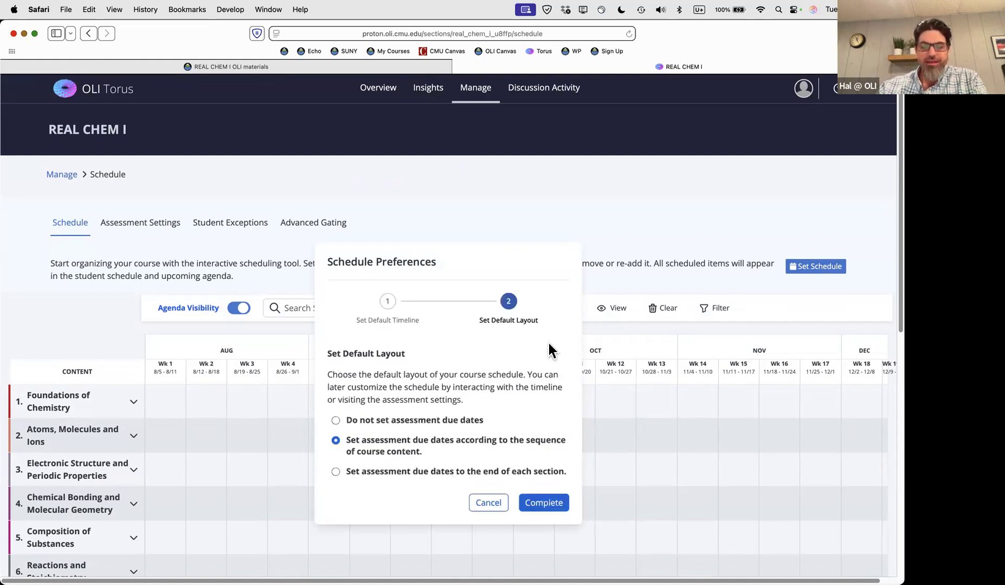
{"action": "scroll", "coordinate": [553, 343], "scroll_direction": "down", "scroll_amount": 1}
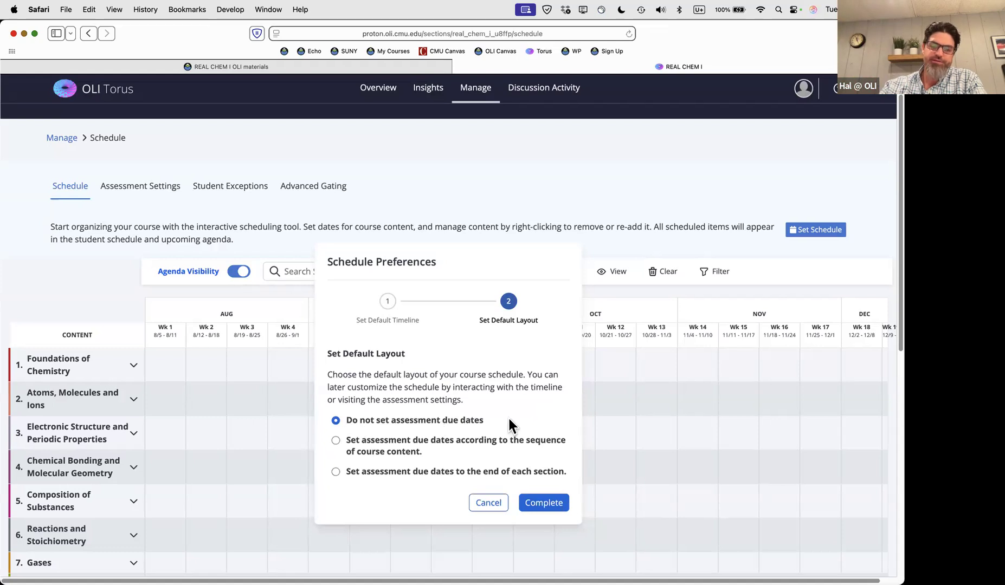
{"action": "left_click", "coordinate": [538, 504]}
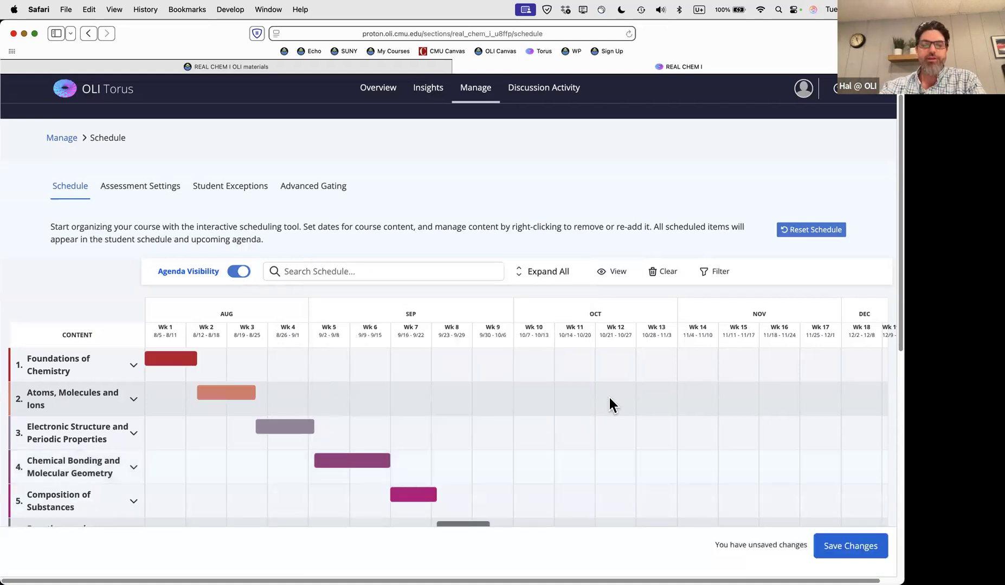
Review the generated unit bars, from Chemical Bonding in weeks 5–6 to Solutions in weeks 13–14
{"action": "scroll", "coordinate": [617, 358], "scroll_direction": "down", "scroll_amount": 2}
{"action": "scroll", "coordinate": [619, 361], "scroll_direction": "down", "scroll_amount": 4}
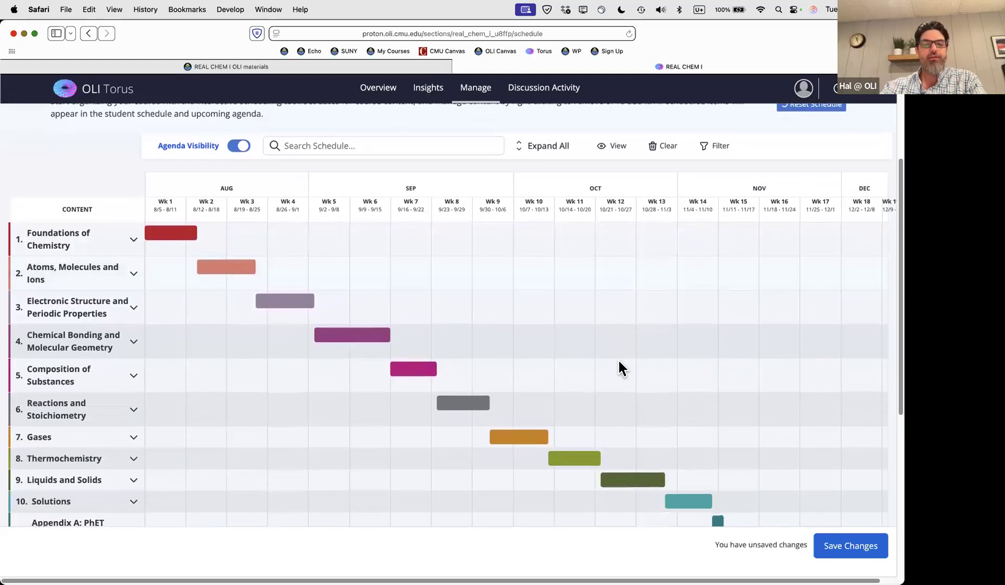
{"action": "scroll", "coordinate": [618, 362], "scroll_direction": "down", "scroll_amount": 1}
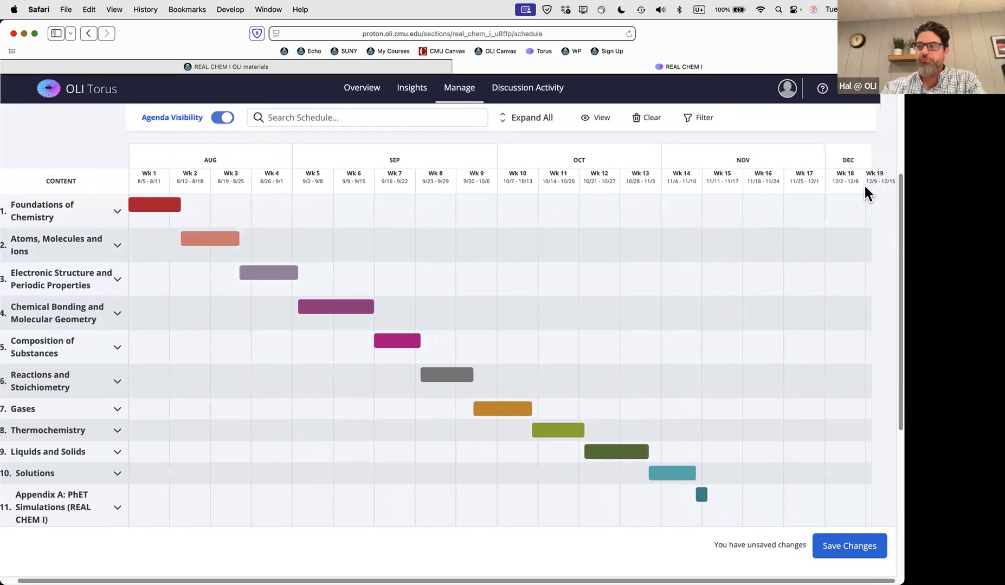
{"action": "scroll", "coordinate": [759, 382], "scroll_direction": "down", "scroll_amount": 5}
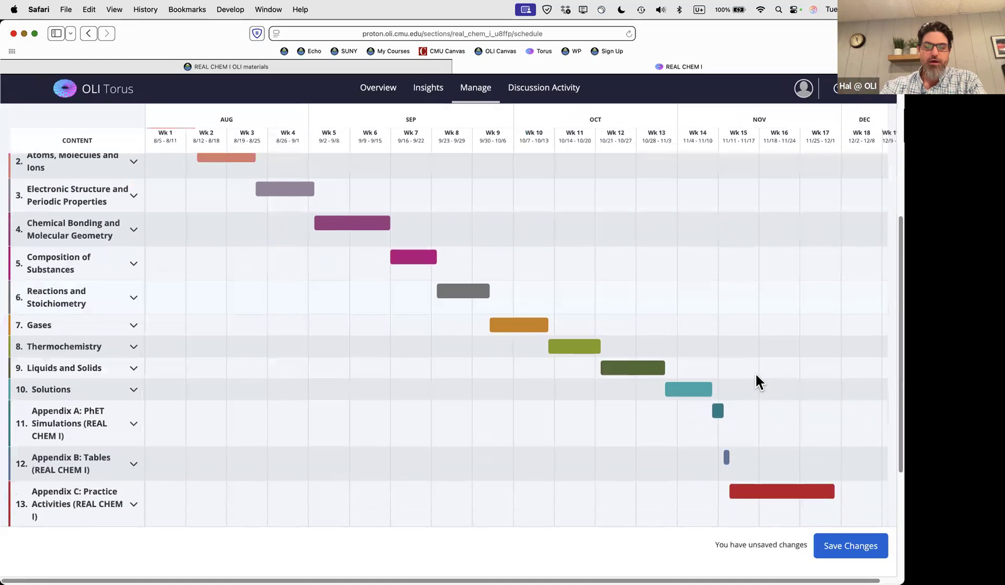
{"action": "scroll", "coordinate": [741, 375], "scroll_direction": "down", "scroll_amount": 1}
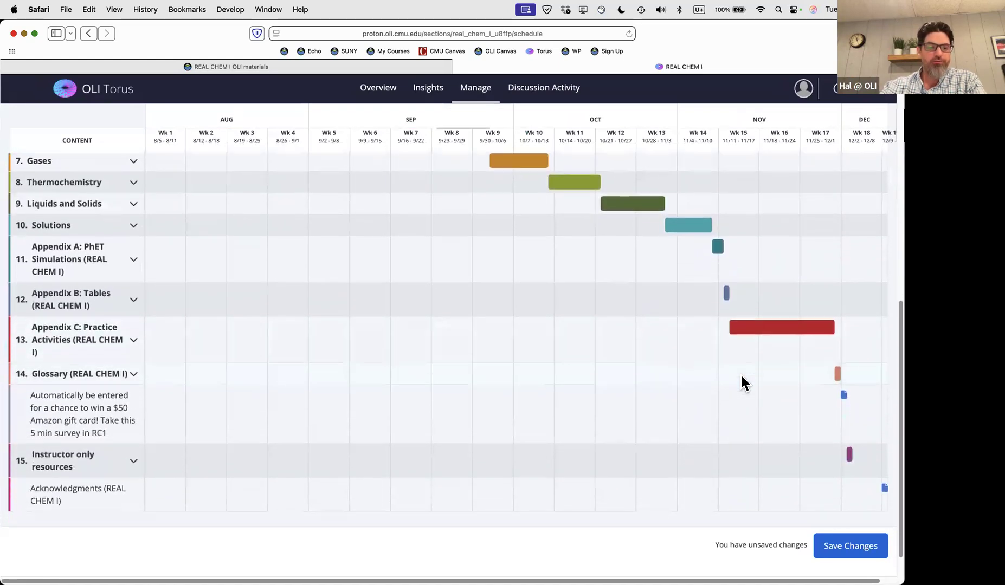
{"action": "scroll", "coordinate": [732, 381], "scroll_direction": "up", "scroll_amount": 1}
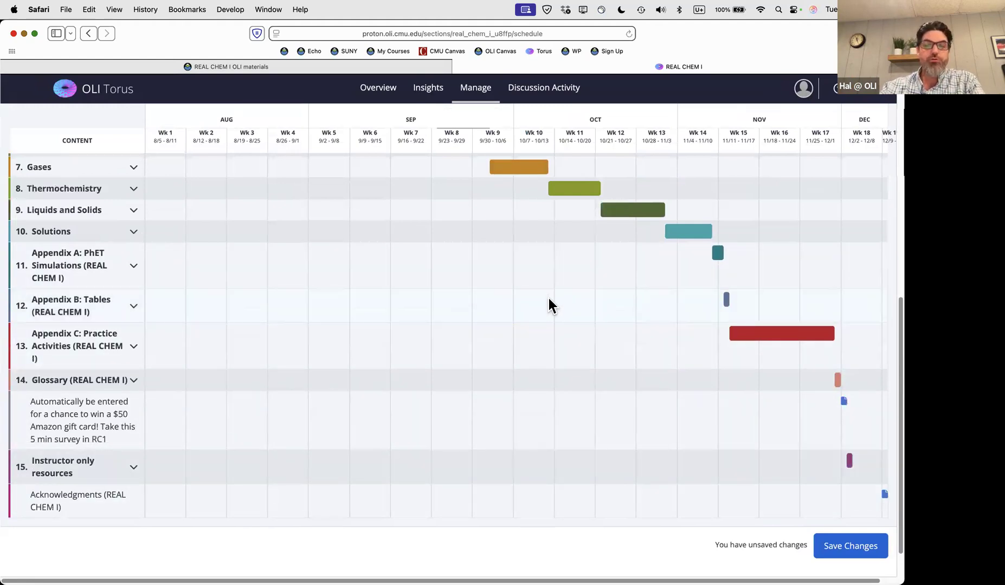
{"action": "scroll", "coordinate": [680, 248], "scroll_direction": "down", "scroll_amount": 1}
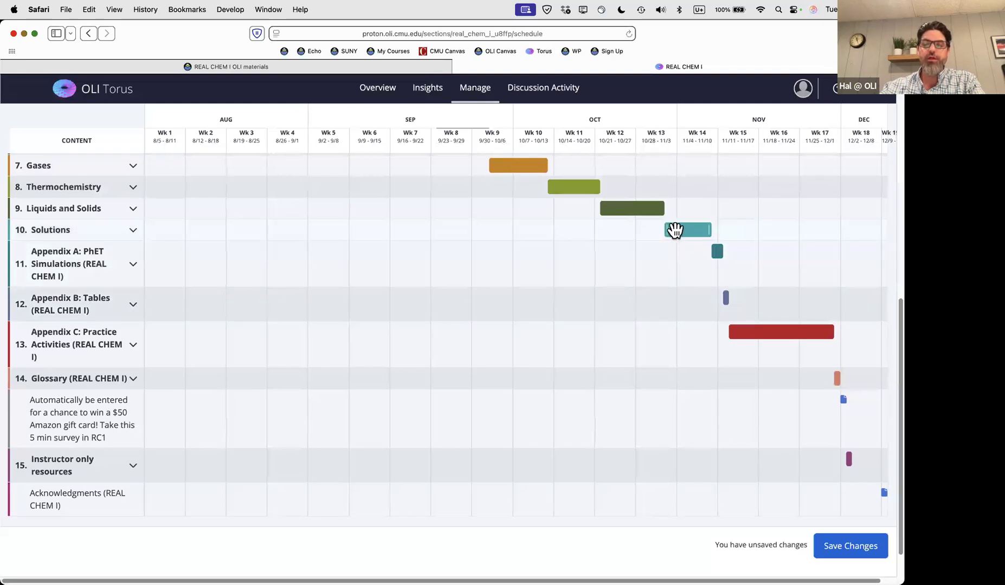
{"action": "scroll", "coordinate": [619, 260], "scroll_direction": "up", "scroll_amount": 5}
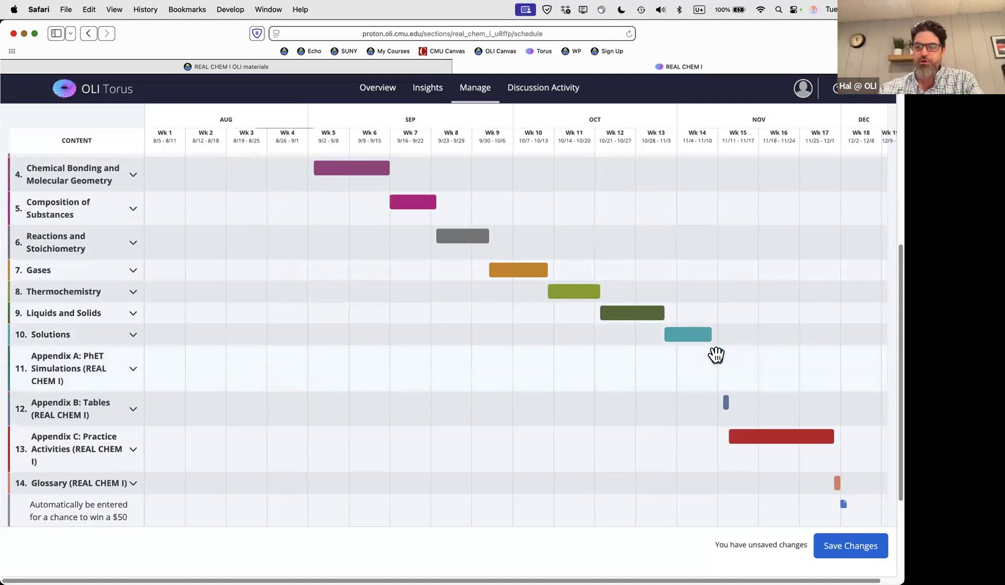
Remove Appendix A, Appendix B and Appendix C from the REAL CHEM I schedule
{"action": "left_click", "coordinate": [718, 355]}
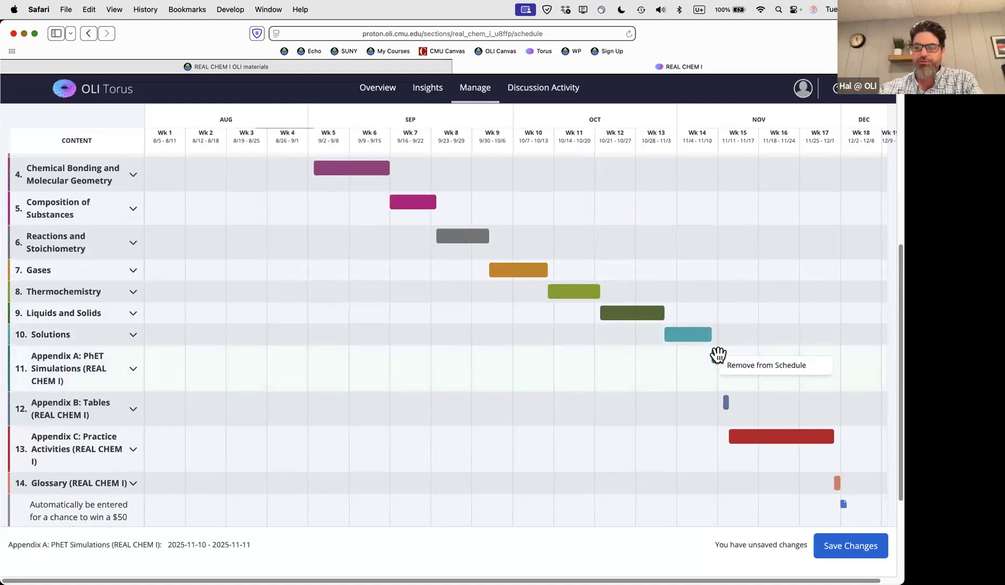
{"action": "left_click", "coordinate": [741, 372]}
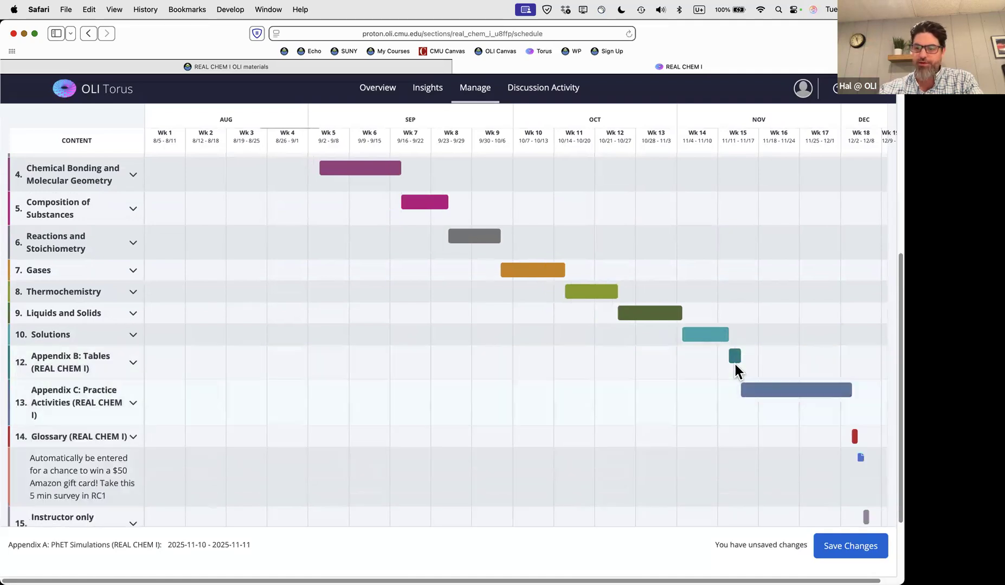
{"action": "left_click", "coordinate": [735, 356]}
{"action": "left_click", "coordinate": [751, 376]}
{"action": "left_click", "coordinate": [750, 356]}
{"action": "left_click", "coordinate": [786, 367]}
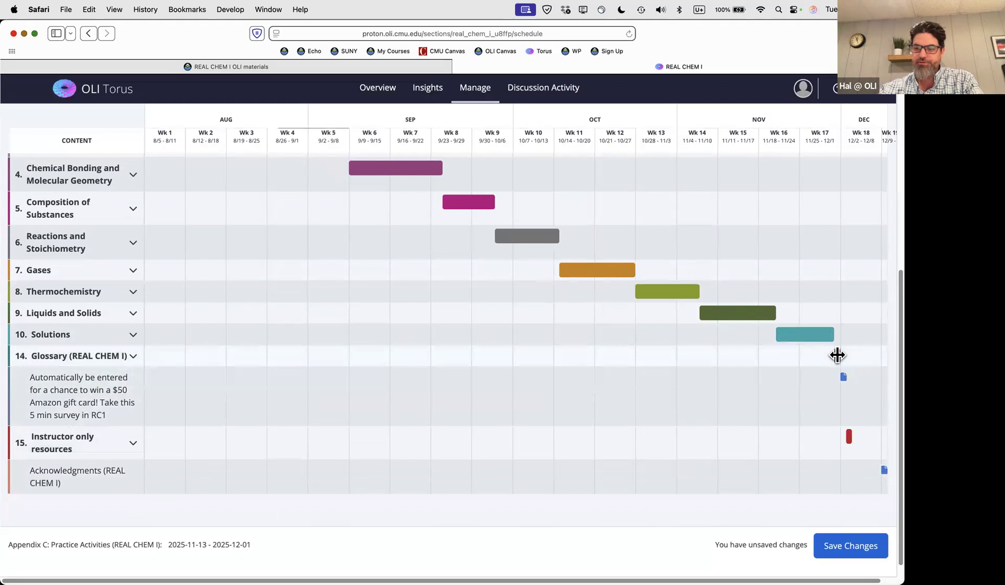
Remove Glossary, survey, Instructor only resources and Acknowledgments from the schedule
{"action": "left_click", "coordinate": [836, 356]}
{"action": "left_click", "coordinate": [855, 375]}
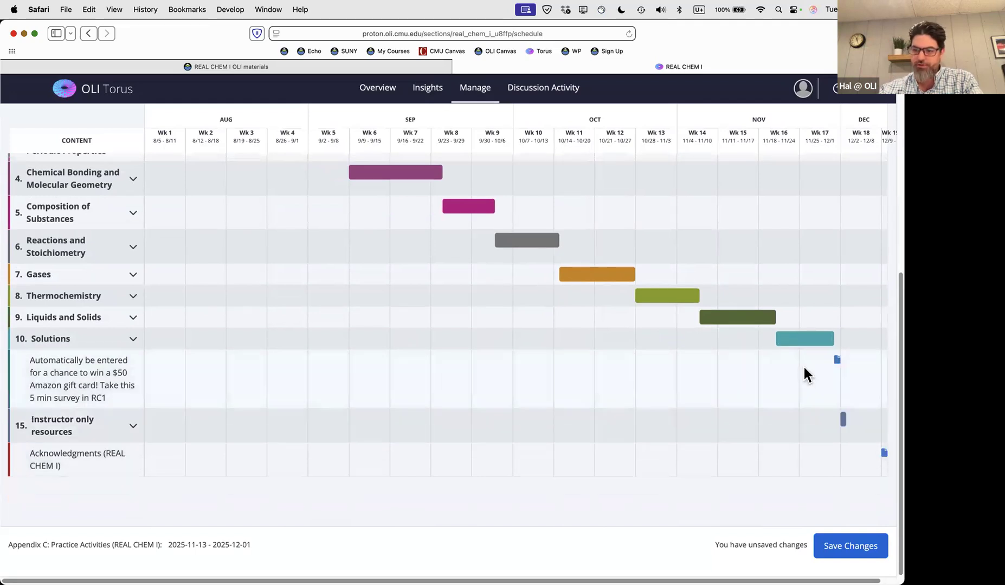
{"action": "left_click", "coordinate": [837, 359]}
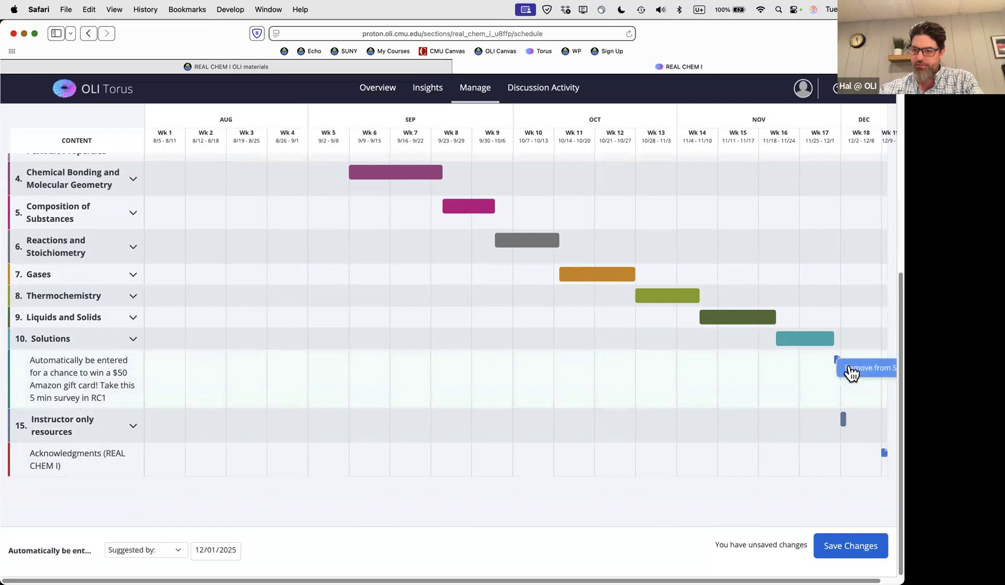
{"action": "left_click", "coordinate": [854, 368]}
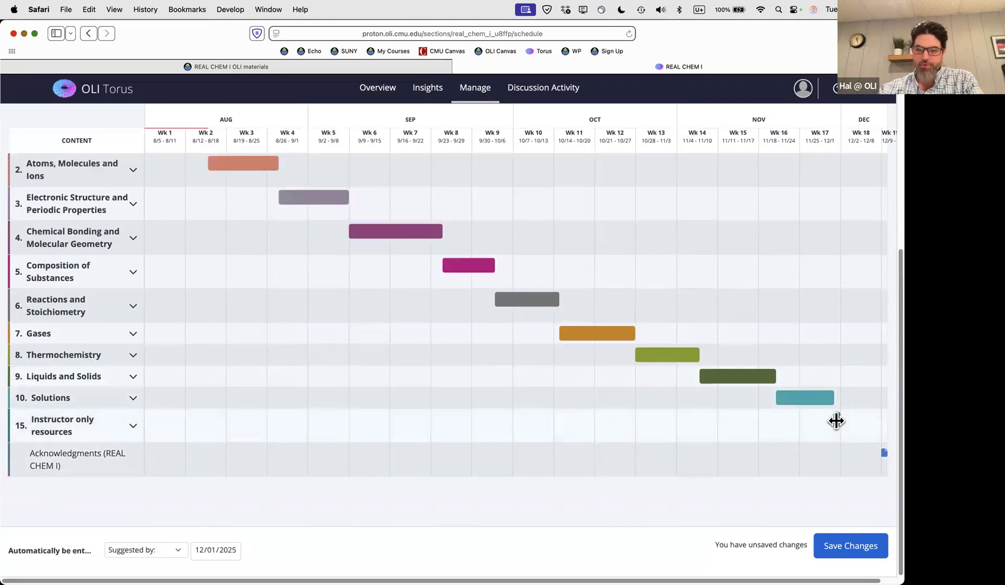
{"action": "left_click", "coordinate": [837, 419]}
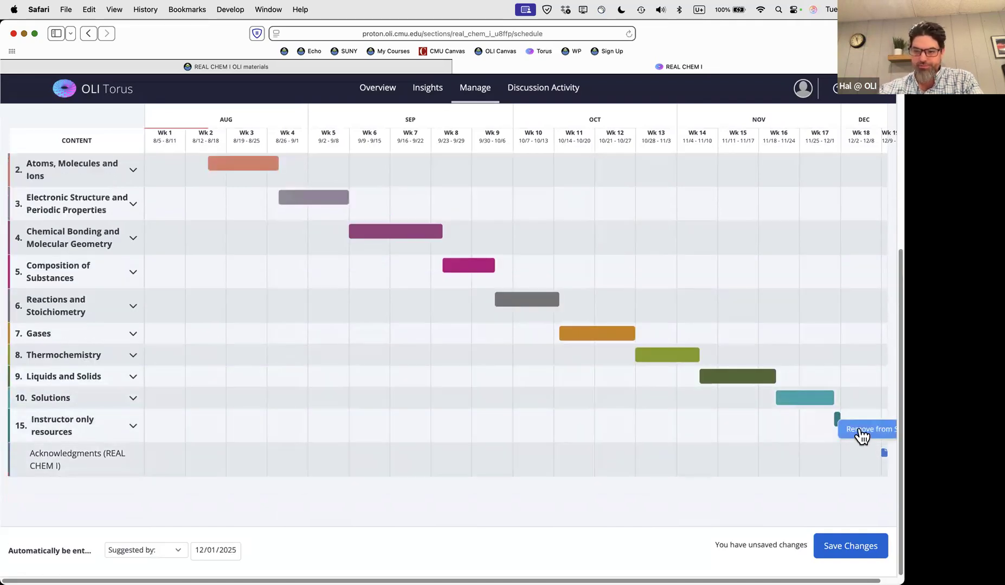
{"action": "left_click", "coordinate": [861, 434]}
{"action": "left_click", "coordinate": [883, 454]}
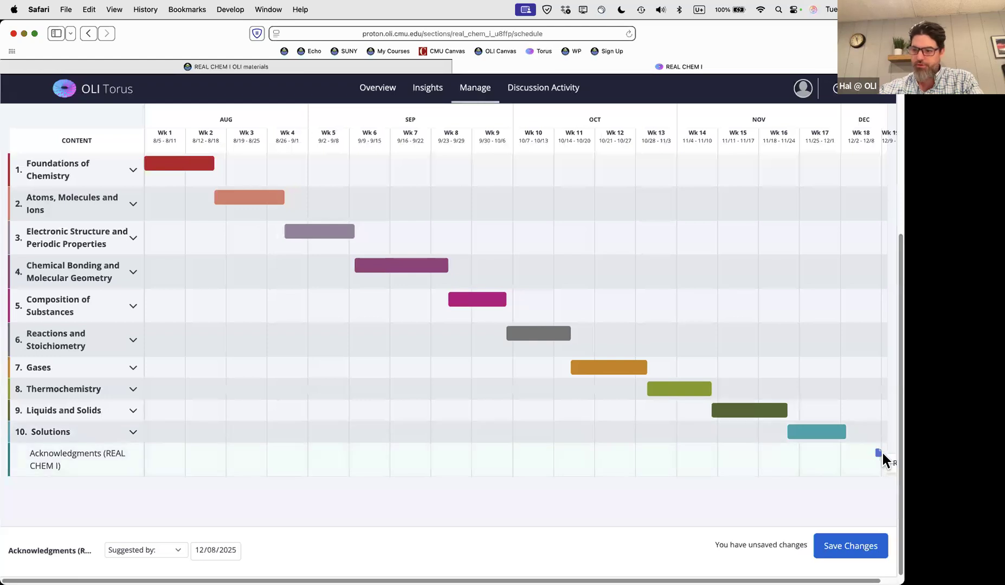
{"action": "left_click", "coordinate": [887, 462]}
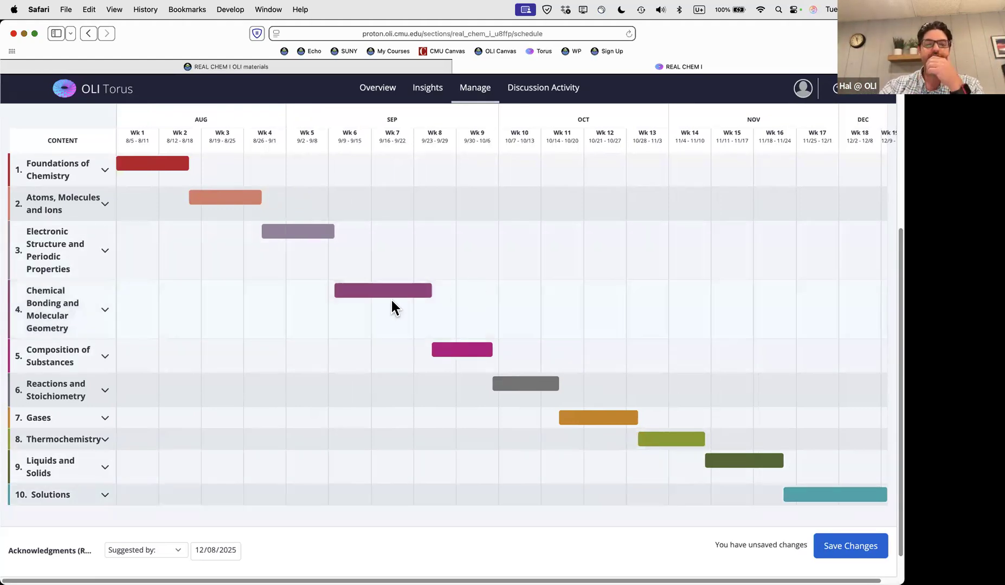
Drag the Chemical Bonding and Molecular Geometry bar to span 2025-09-10 to 2025-09-27
{"action": "mouse_move", "coordinate": [380, 290]}
{"action": "left_mouse_down"}
{"action": "mouse_move", "coordinate": [446, 287]}
{"action": "mouse_move", "coordinate": [365, 289]}
{"action": "mouse_move", "coordinate": [385, 291]}
{"action": "left_mouse_up"}
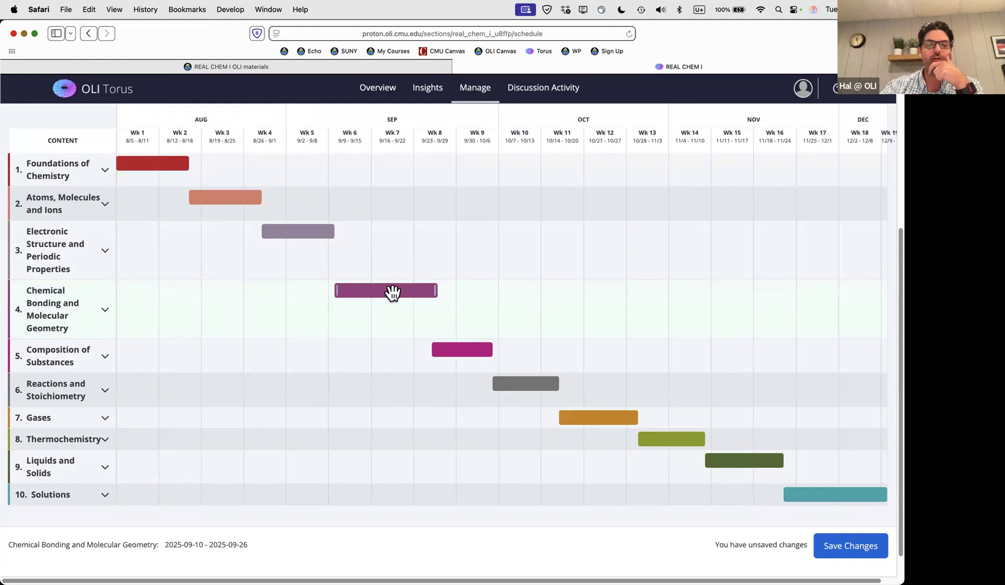
{"action": "left_click_drag", "start_coordinate": [251, 544], "coordinate": [162, 545]}
{"action": "left_click", "coordinate": [297, 540]}
{"action": "key", "text": "super+plus"}
{"action": "key", "text": "super+minus"}
{"action": "key", "text": "super+plus"}
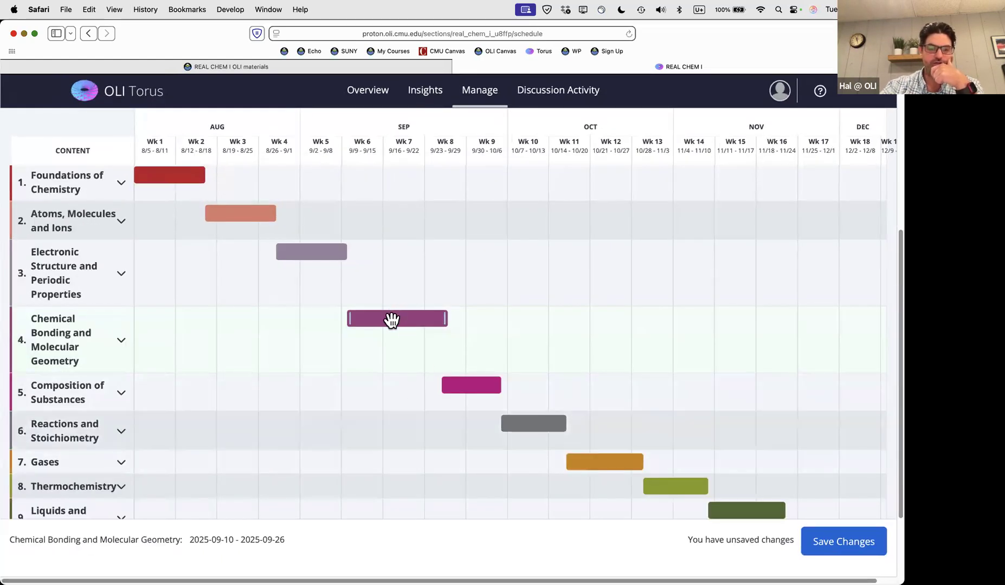
{"action": "left_click_drag", "start_coordinate": [397, 320], "coordinate": [429, 320]}
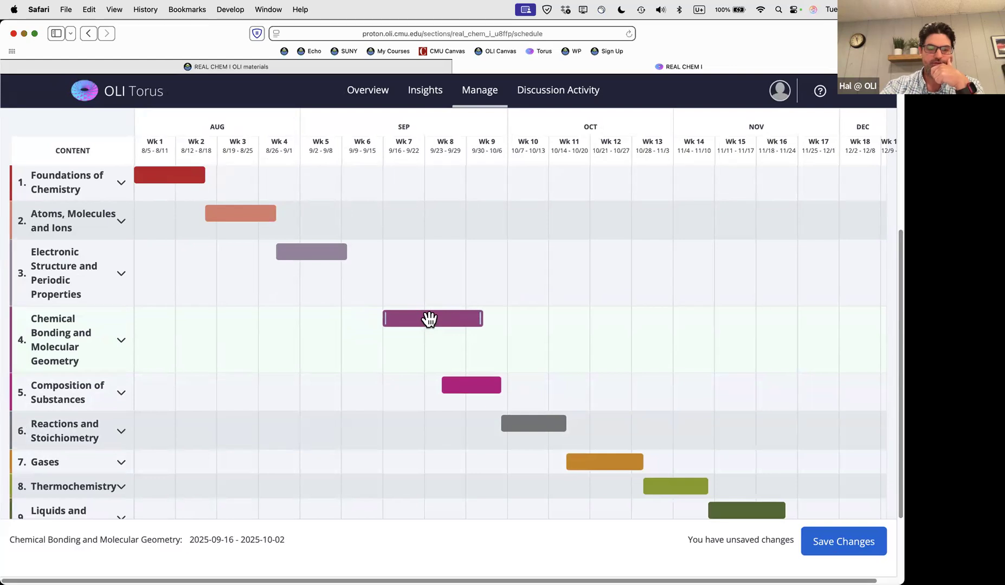
{"action": "left_click_drag", "start_coordinate": [430, 320], "coordinate": [392, 321]}
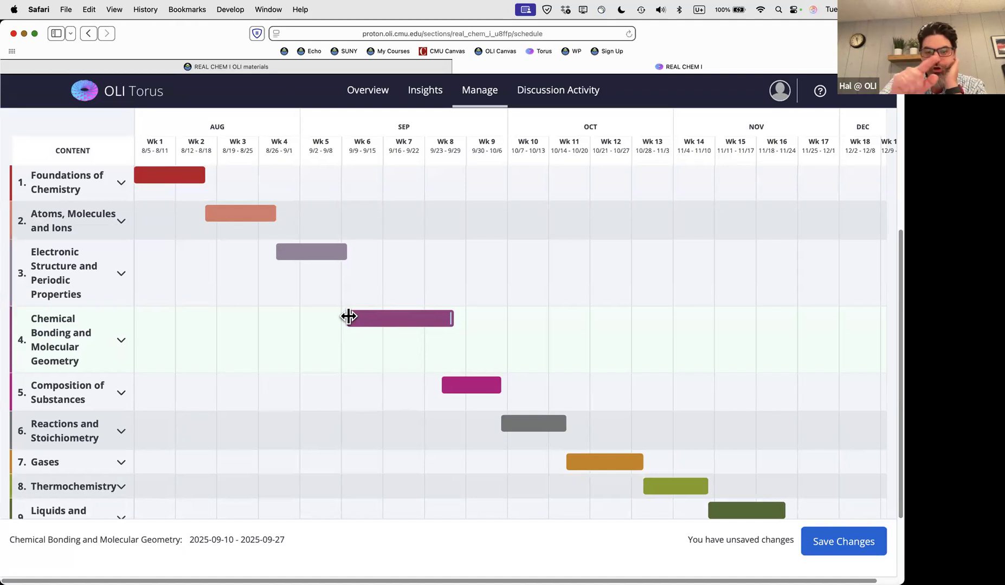
{"action": "mouse_move", "coordinate": [348, 317]}
{"action": "left_mouse_down"}
{"action": "mouse_move", "coordinate": [215, 319]}
{"action": "mouse_move", "coordinate": [350, 321]}
{"action": "left_mouse_up"}
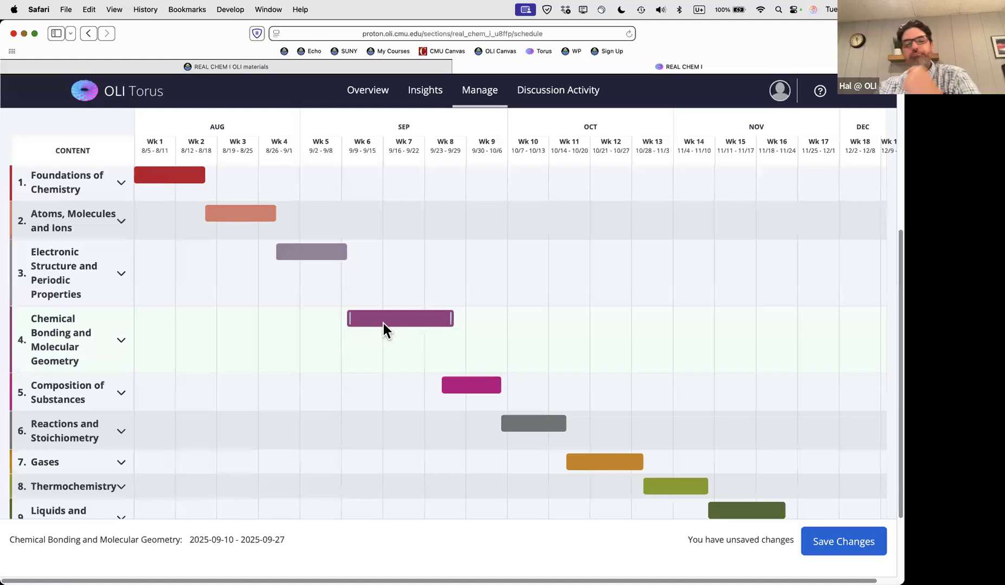
Expand the Atoms, Molecules and Ions unit and the Compounds and Chemical Formulas pages
{"action": "scroll", "coordinate": [408, 356], "scroll_direction": "up", "scroll_amount": 5}
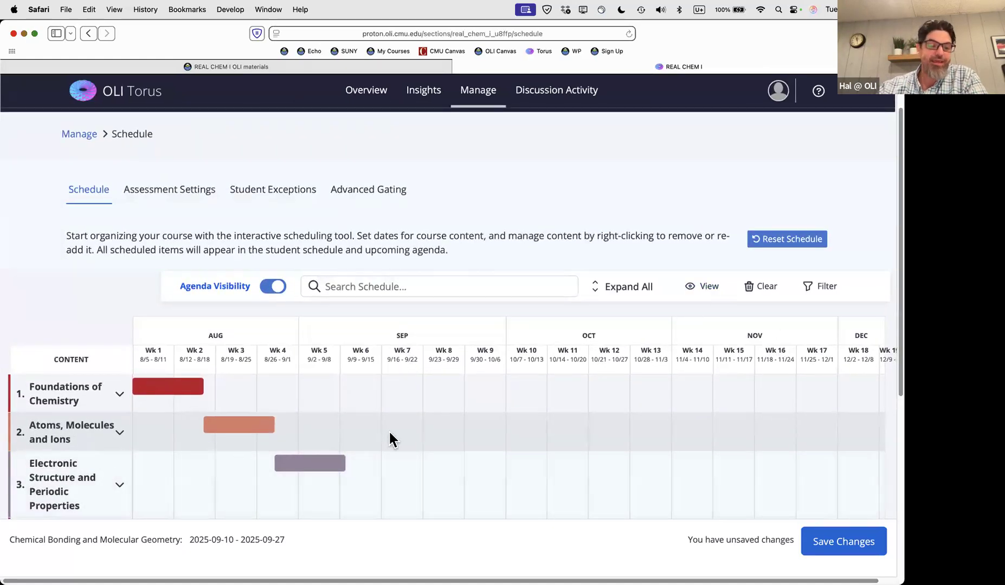
{"action": "scroll", "coordinate": [373, 427], "scroll_direction": "down", "scroll_amount": 4}
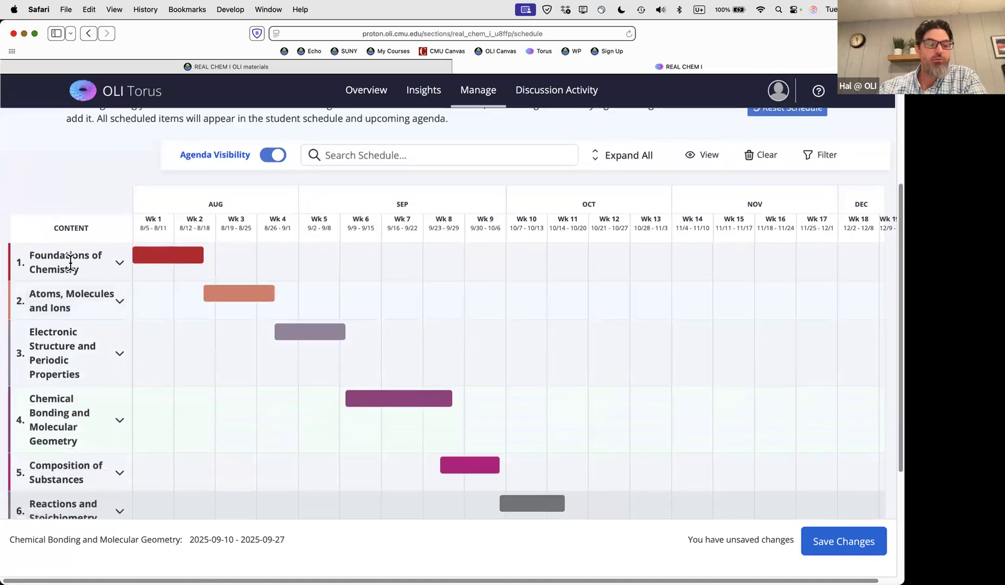
{"action": "left_click", "coordinate": [119, 301]}
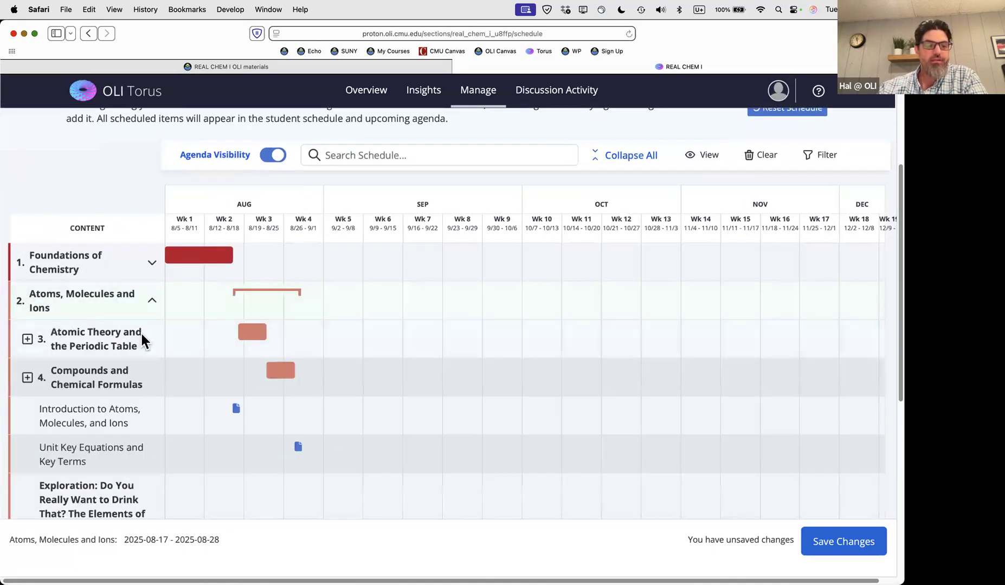
{"action": "scroll", "coordinate": [142, 334], "scroll_direction": "down", "scroll_amount": 2}
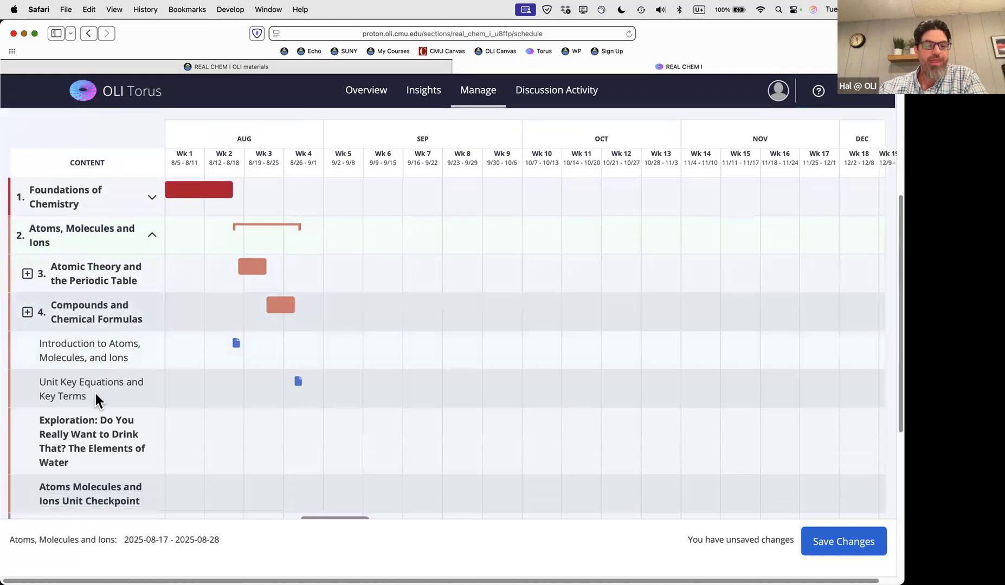
{"action": "scroll", "coordinate": [108, 395], "scroll_direction": "down", "scroll_amount": 2}
{"action": "scroll", "coordinate": [87, 347], "scroll_direction": "up", "scroll_amount": 2}
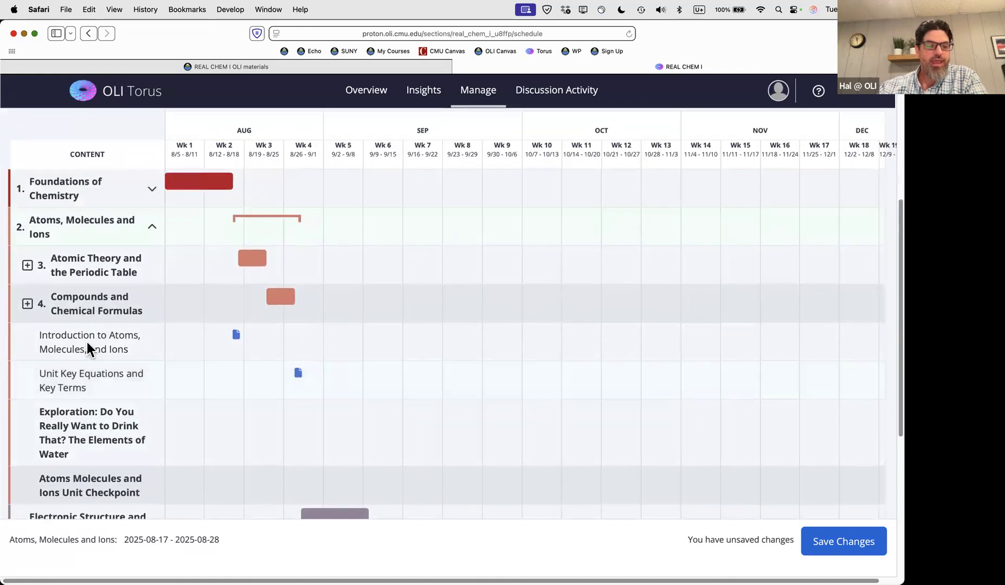
{"action": "left_click", "coordinate": [27, 304]}
{"action": "scroll", "coordinate": [242, 374], "scroll_direction": "down", "scroll_amount": 2}
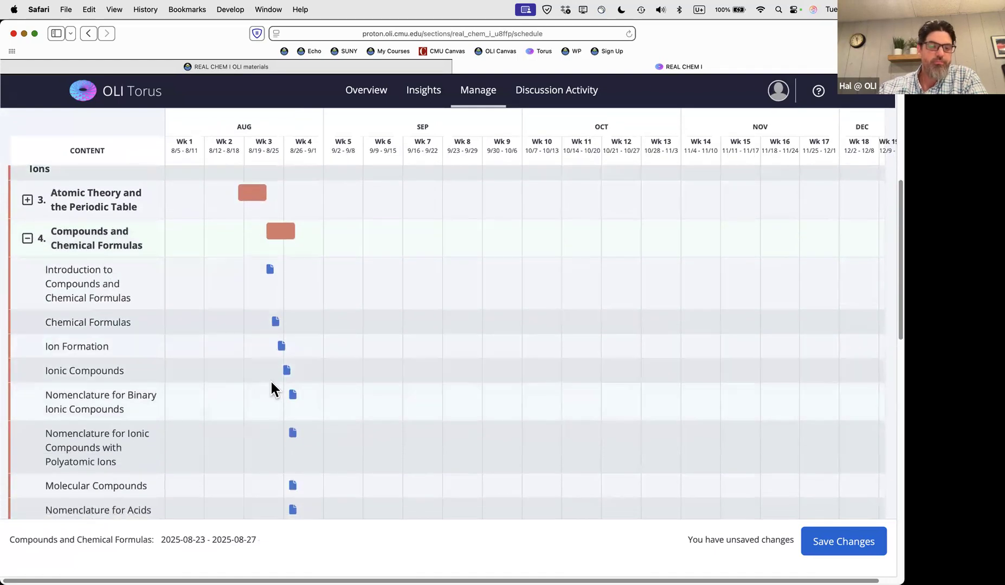
{"action": "scroll", "coordinate": [242, 358], "scroll_direction": "up", "scroll_amount": 5}
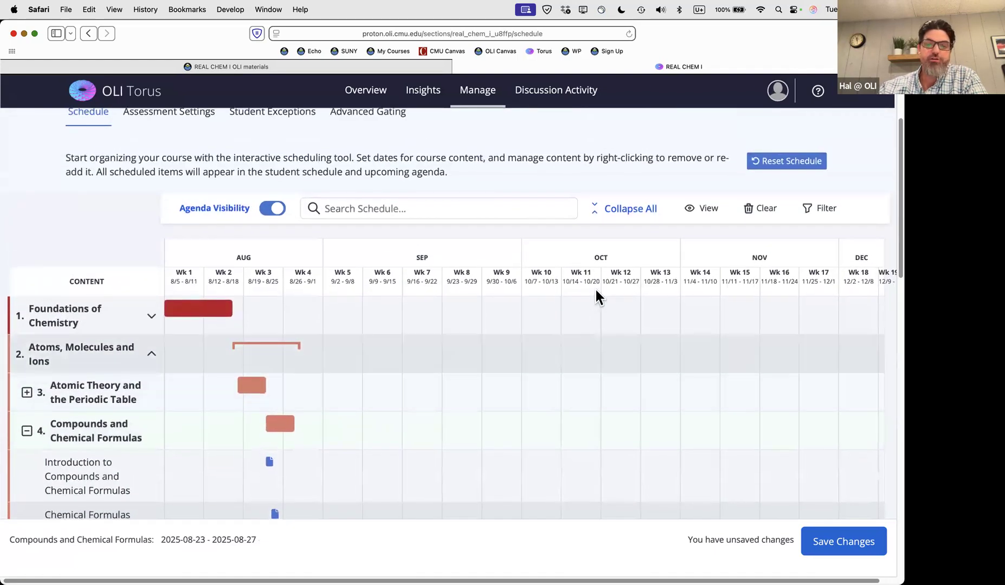
Collapse all units, then expand all and scroll through the Measurements pages
{"action": "left_click", "coordinate": [629, 214]}
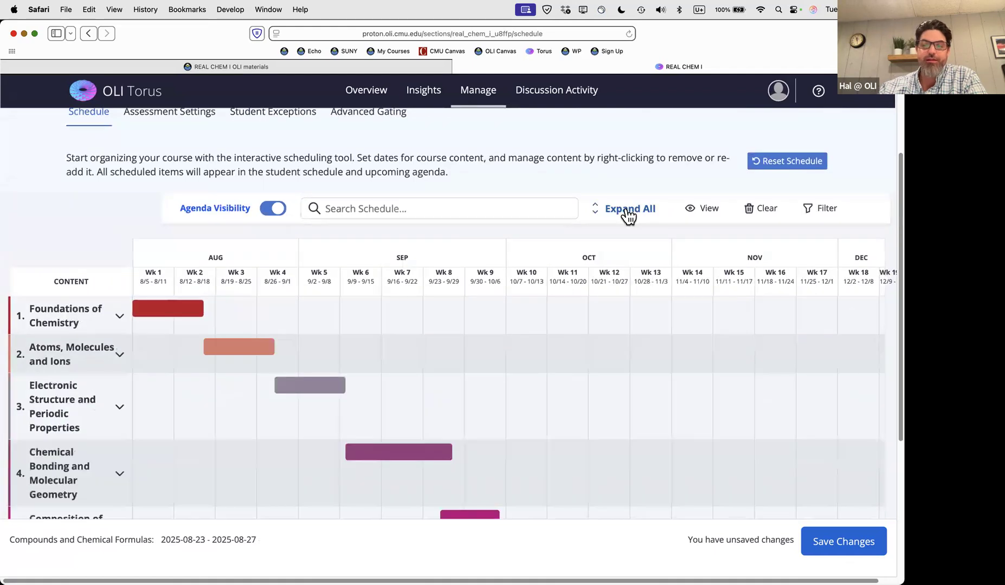
{"action": "left_click", "coordinate": [628, 213]}
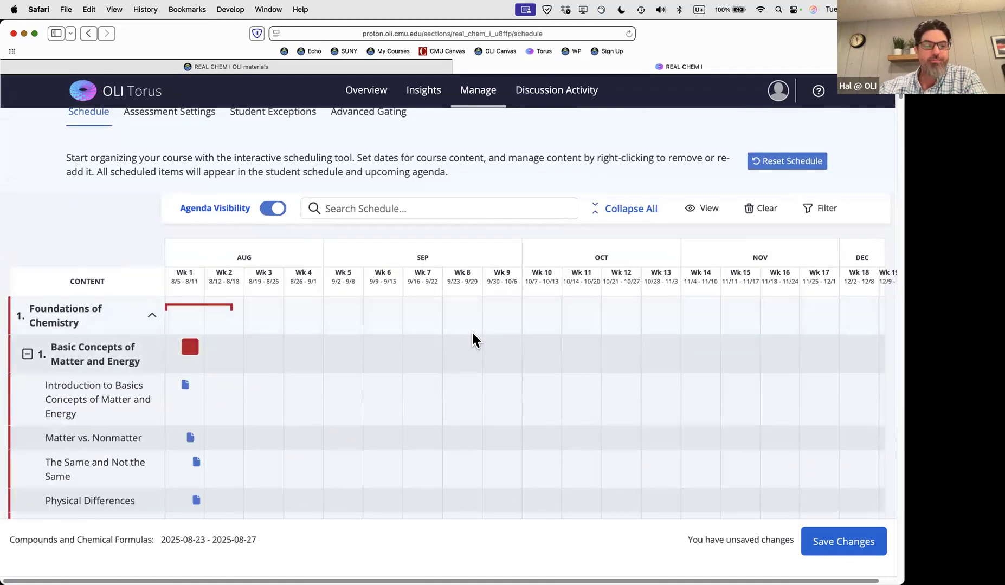
{"action": "scroll", "coordinate": [394, 395], "scroll_direction": "down", "scroll_amount": 5}
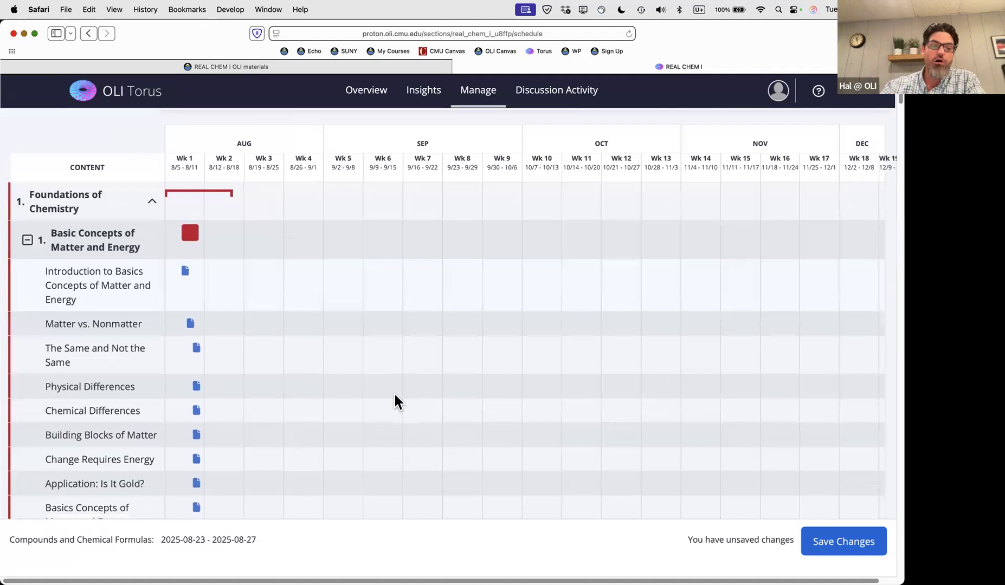
{"action": "scroll", "coordinate": [395, 401], "scroll_direction": "down", "scroll_amount": 5}
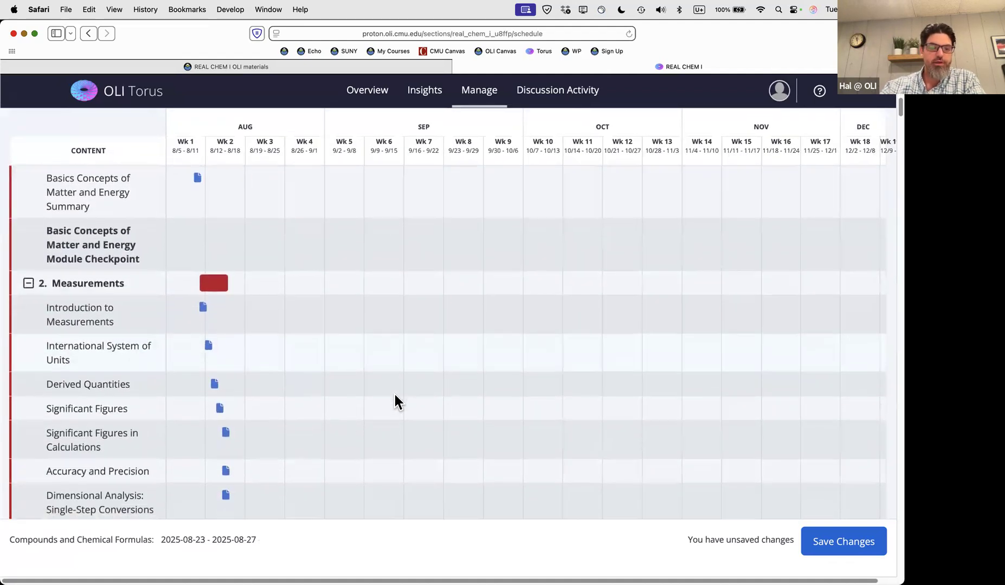
{"action": "scroll", "coordinate": [395, 395], "scroll_direction": "down", "scroll_amount": 5}
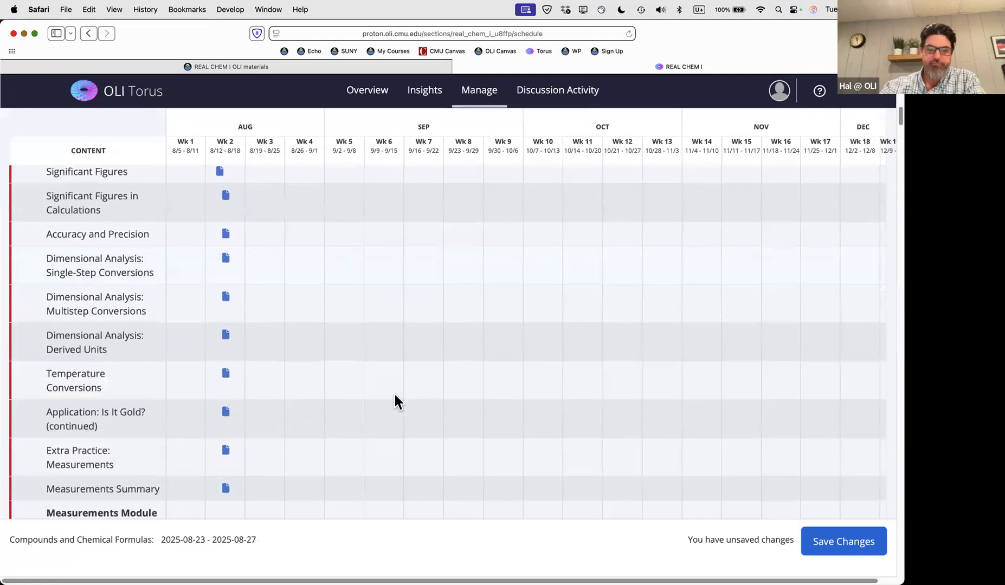
{"action": "scroll", "coordinate": [382, 397], "scroll_direction": "down", "scroll_amount": 2}
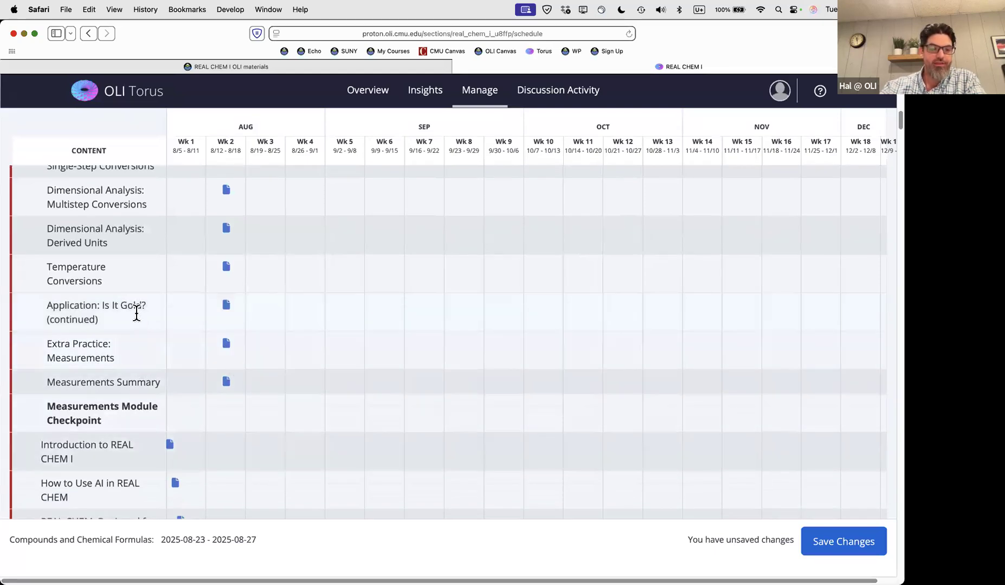
Select 'Application: Is It Gold? (continued)' and set its scheduling type to Due By
{"action": "left_click", "coordinate": [226, 304]}
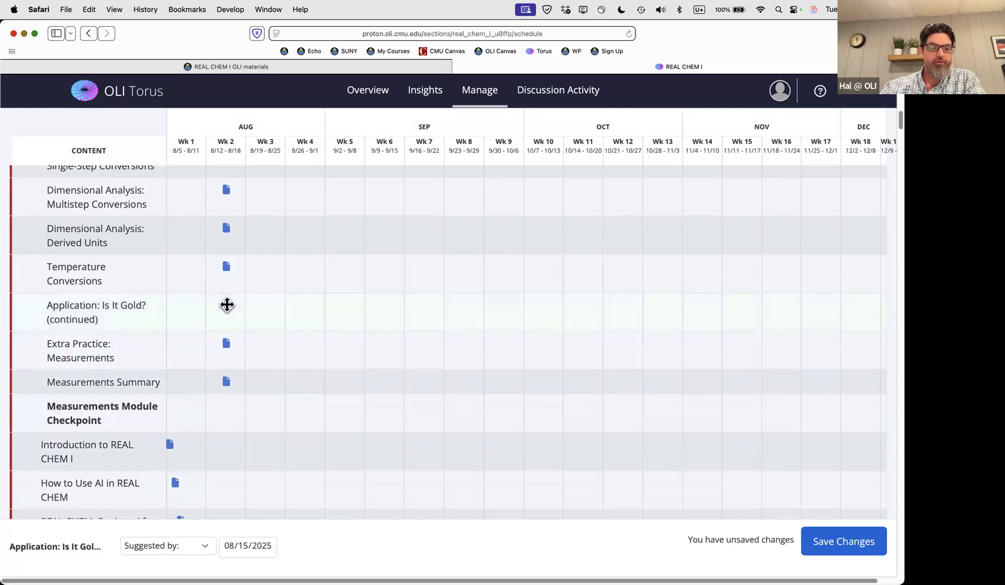
{"action": "left_click", "coordinate": [180, 548]}
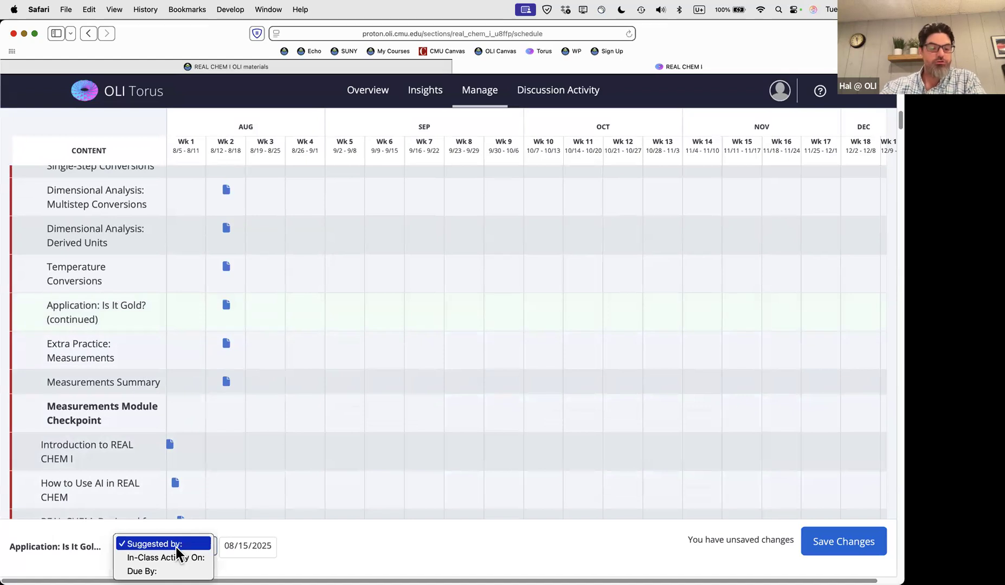
{"action": "key", "text": "Down"}
{"action": "key", "text": "Down"}
{"action": "key", "text": "Return"}
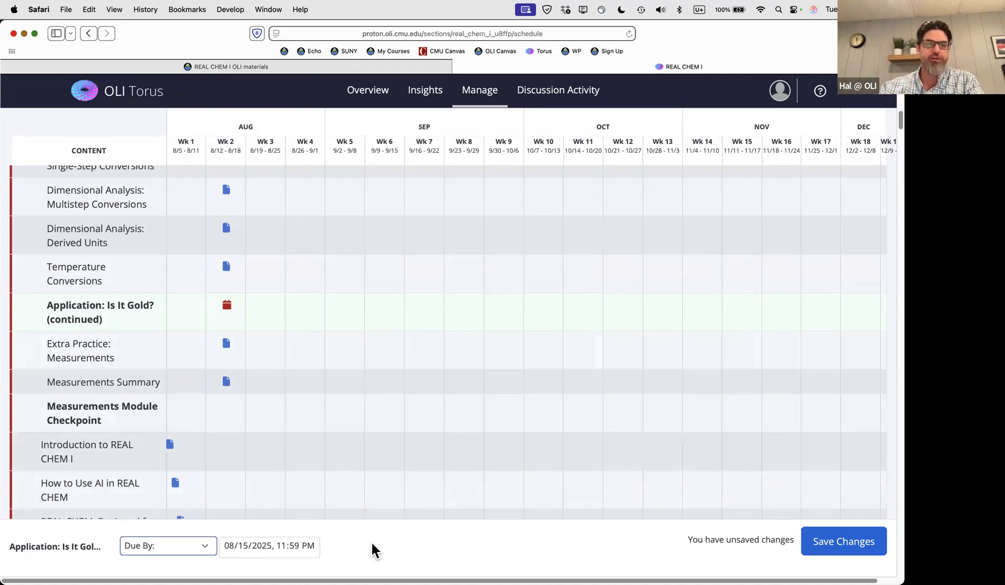
Switch 'Application: Is It Gold? (continued)' to In-Class Activity On 08/15/2025
{"action": "scroll", "coordinate": [337, 557], "scroll_direction": "up", "scroll_amount": 1}
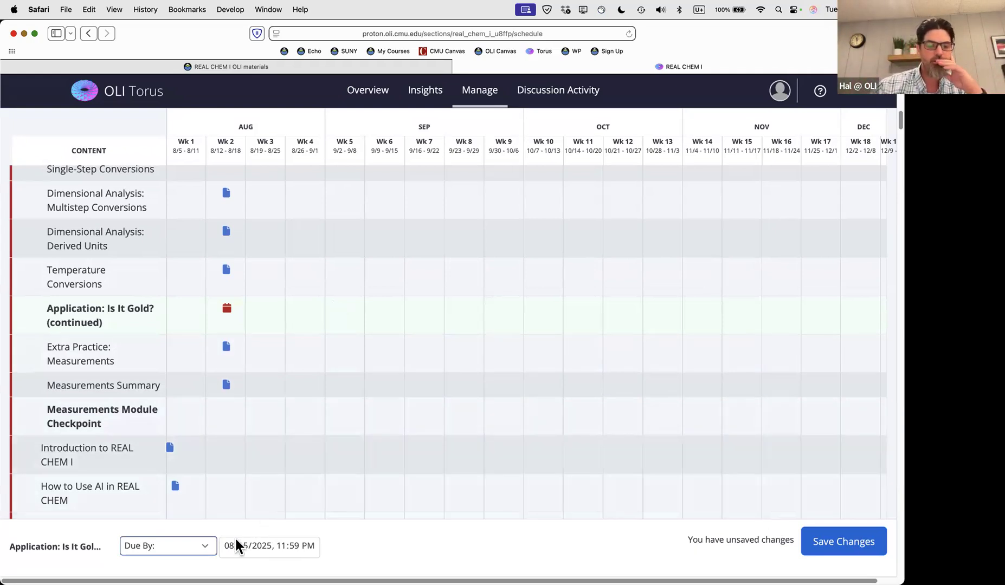
{"action": "left_click", "coordinate": [197, 550]}
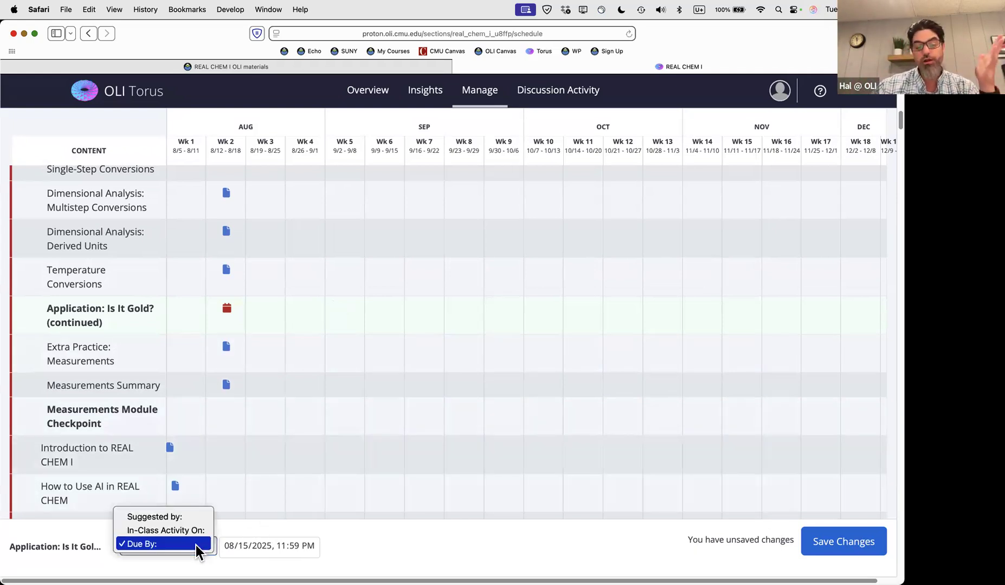
{"action": "left_click", "coordinate": [165, 531]}
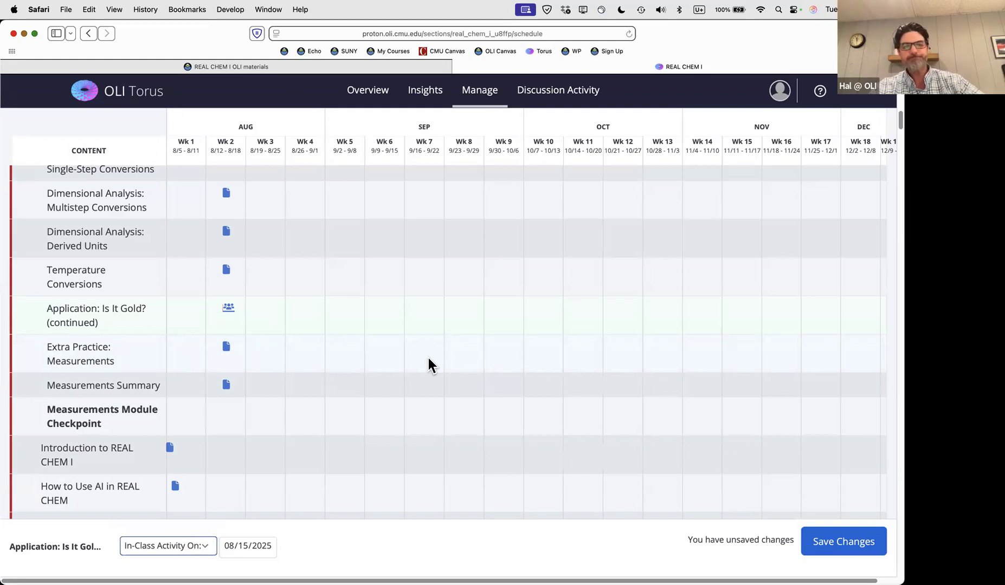
{"action": "scroll", "coordinate": [428, 358], "scroll_direction": "up", "scroll_amount": 10}
{"action": "scroll", "coordinate": [428, 359], "scroll_direction": "up", "scroll_amount": 5}
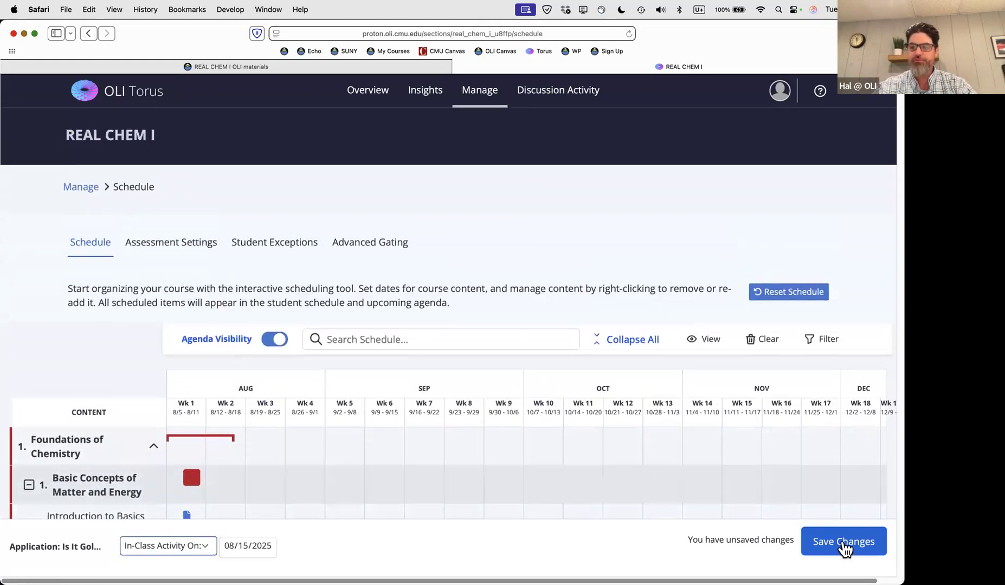
Save the schedule changes and return to the REAL CHEM I Manage page
{"action": "left_click", "coordinate": [843, 545]}
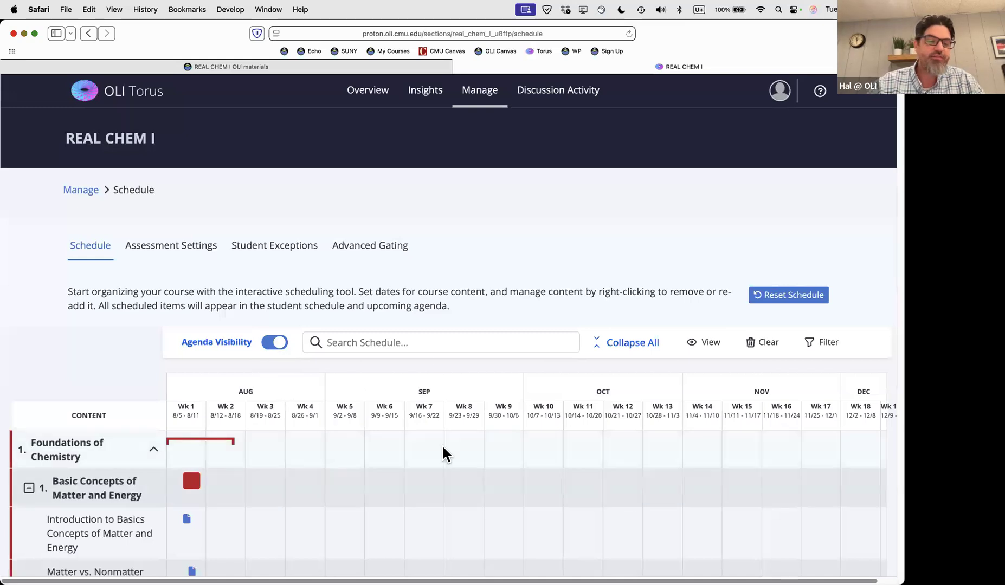
{"action": "left_click", "coordinate": [484, 95]}
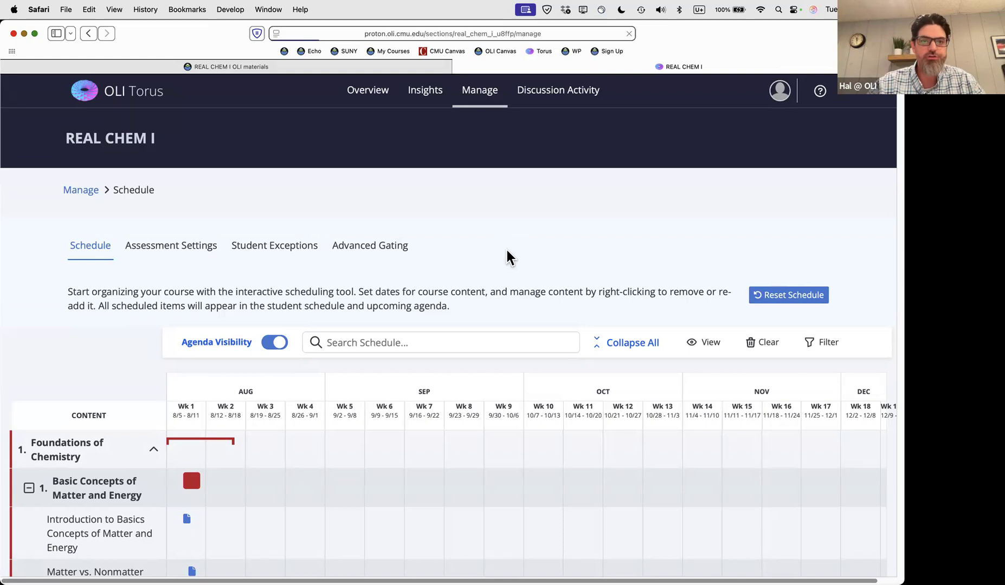
{"action": "scroll", "coordinate": [514, 334], "scroll_direction": "down", "scroll_amount": 3}
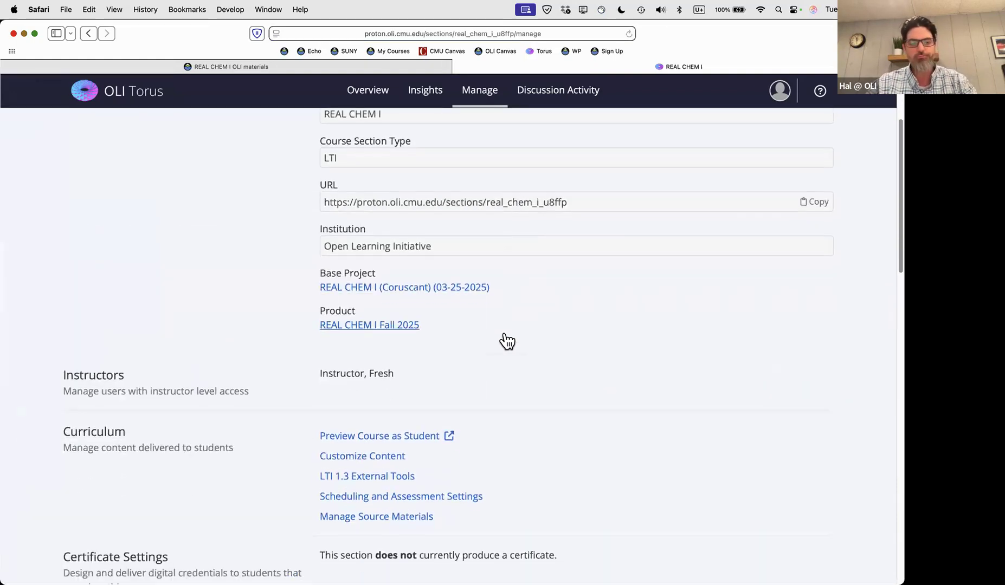
Preview REAL CHEM I as a student and scroll the Aug 3–9 Upcoming Agenda
{"action": "left_click", "coordinate": [359, 436]}
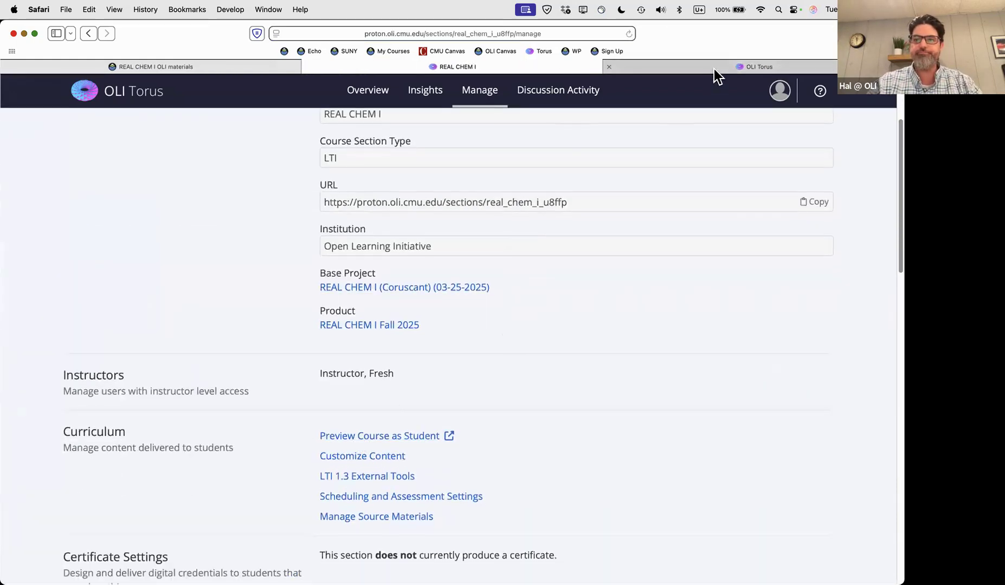
{"action": "left_click", "coordinate": [714, 70]}
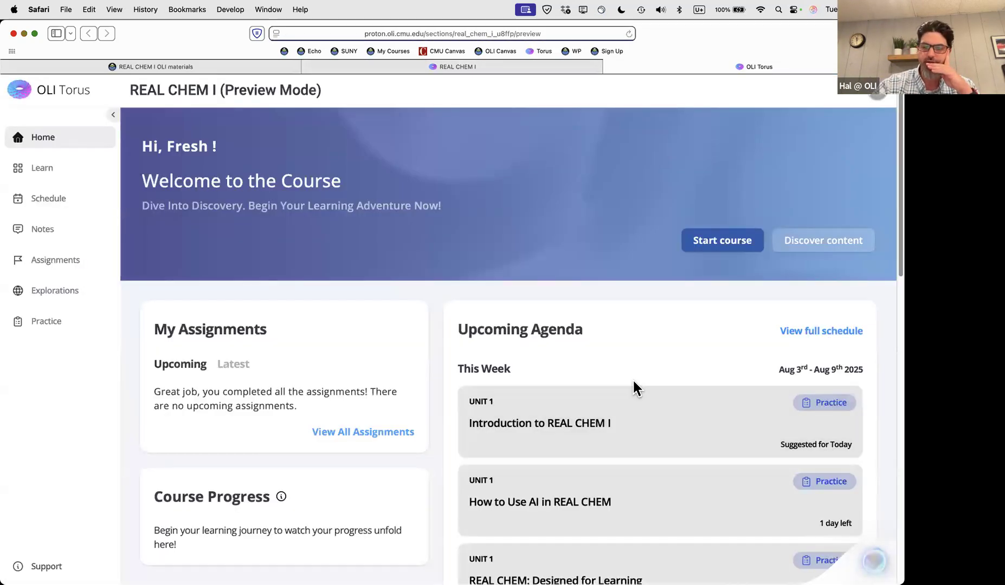
{"action": "scroll", "coordinate": [634, 388], "scroll_direction": "down", "scroll_amount": 3}
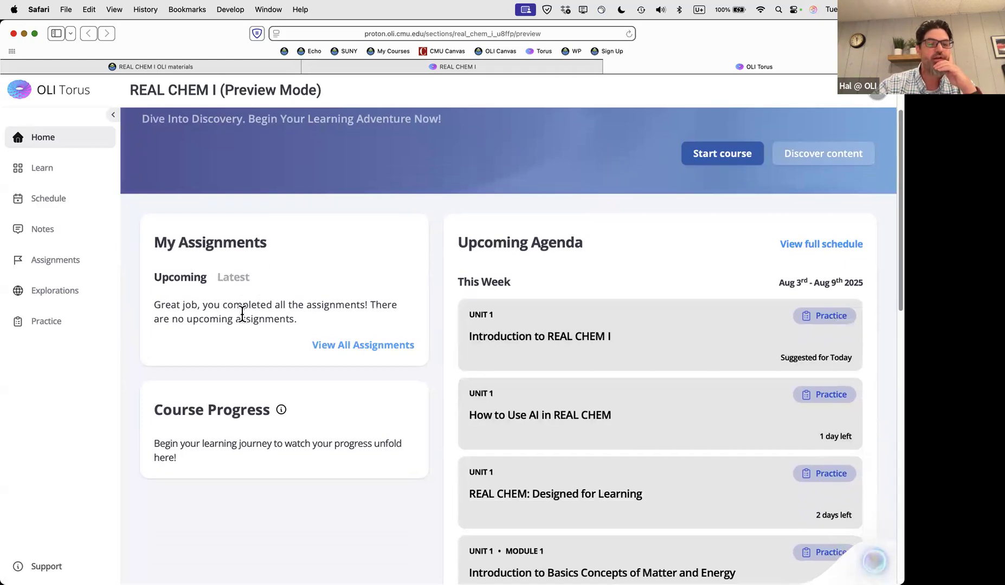
{"action": "scroll", "coordinate": [591, 342], "scroll_direction": "down", "scroll_amount": 2}
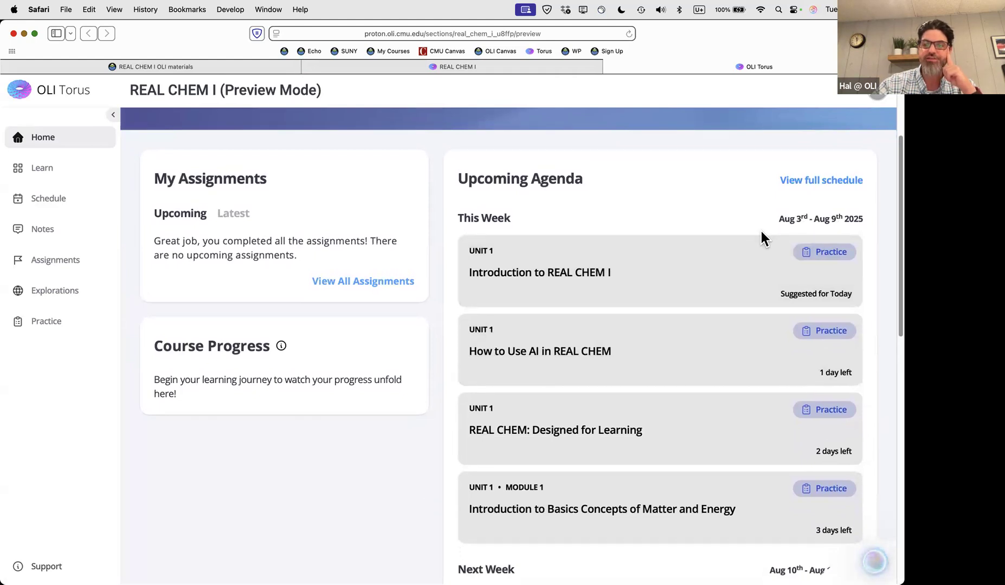
{"action": "scroll", "coordinate": [761, 239], "scroll_direction": "down", "scroll_amount": 1}
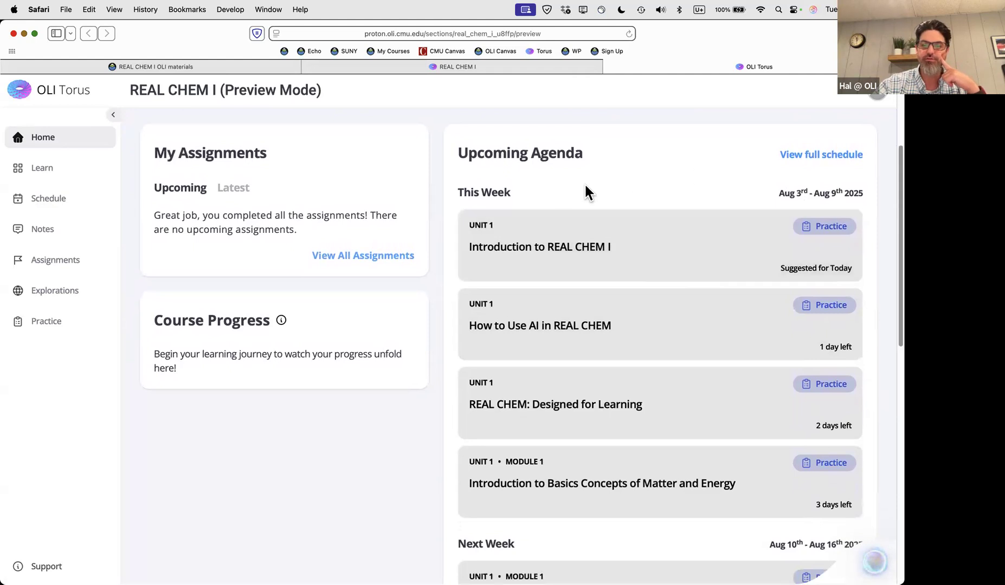
{"action": "scroll", "coordinate": [636, 197], "scroll_direction": "down", "scroll_amount": 1}
{"action": "scroll", "coordinate": [637, 201], "scroll_direction": "up", "scroll_amount": 1}
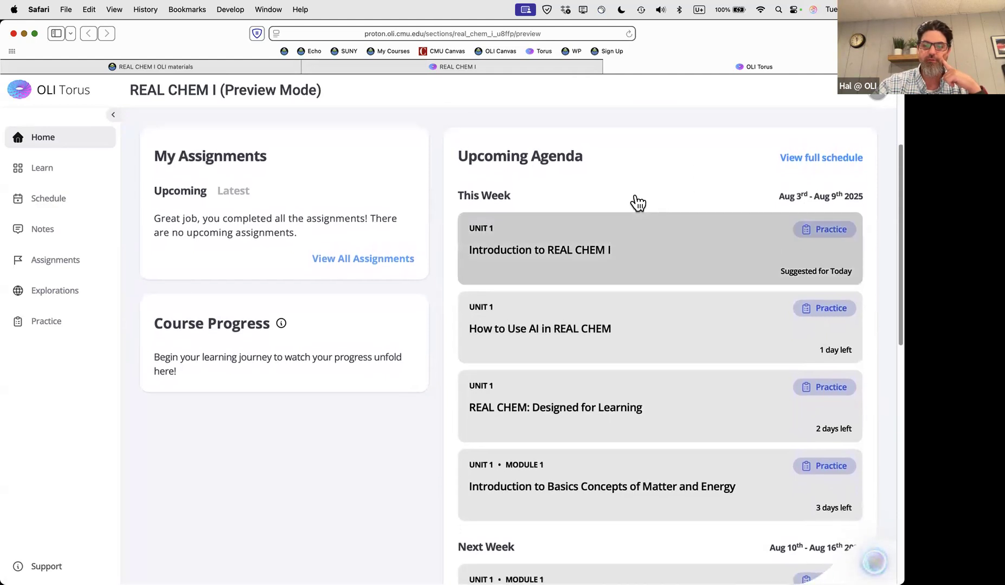
{"action": "scroll", "coordinate": [638, 201], "scroll_direction": "down", "scroll_amount": 4}
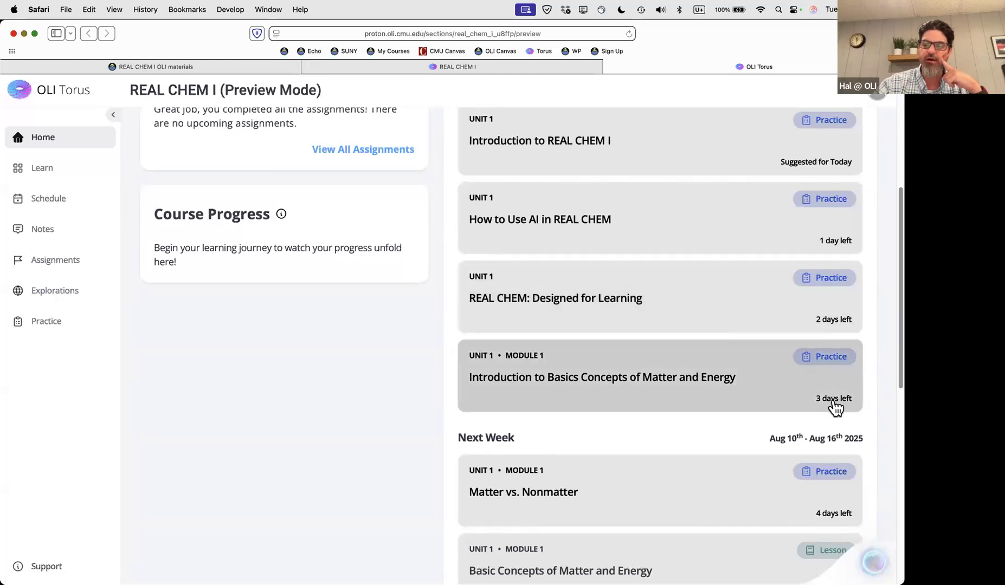
{"action": "scroll", "coordinate": [762, 332], "scroll_direction": "up", "scroll_amount": 5}
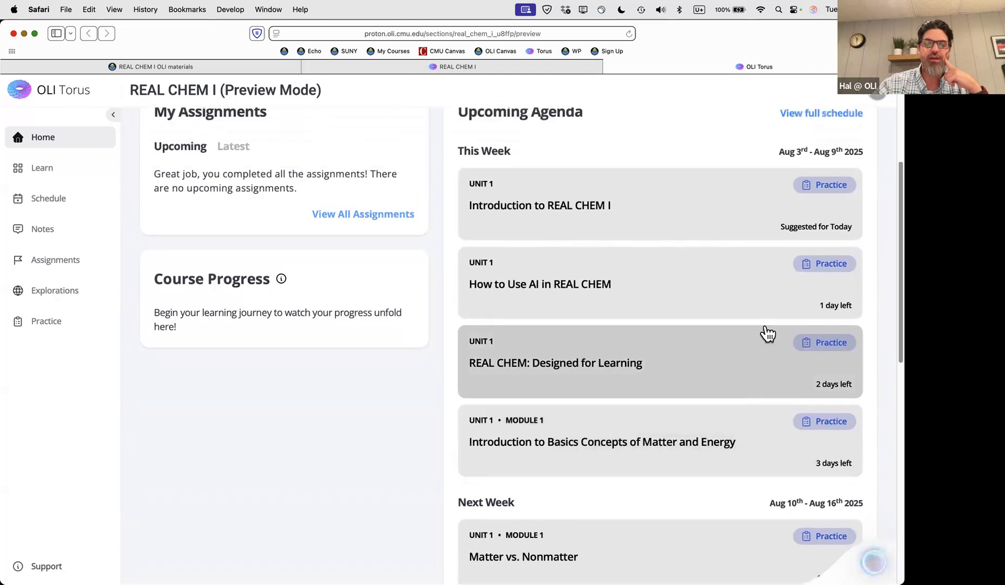
{"action": "scroll", "coordinate": [661, 334], "scroll_direction": "up", "scroll_amount": 4}
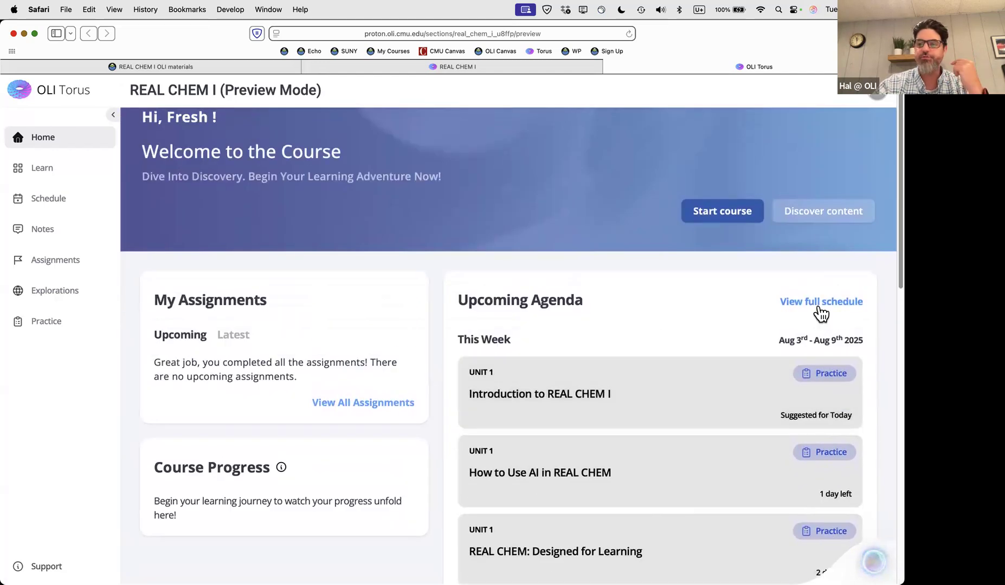
Open the full student schedule and scroll through the weekly Read By dates into September 2025
{"action": "left_click", "coordinate": [798, 305]}
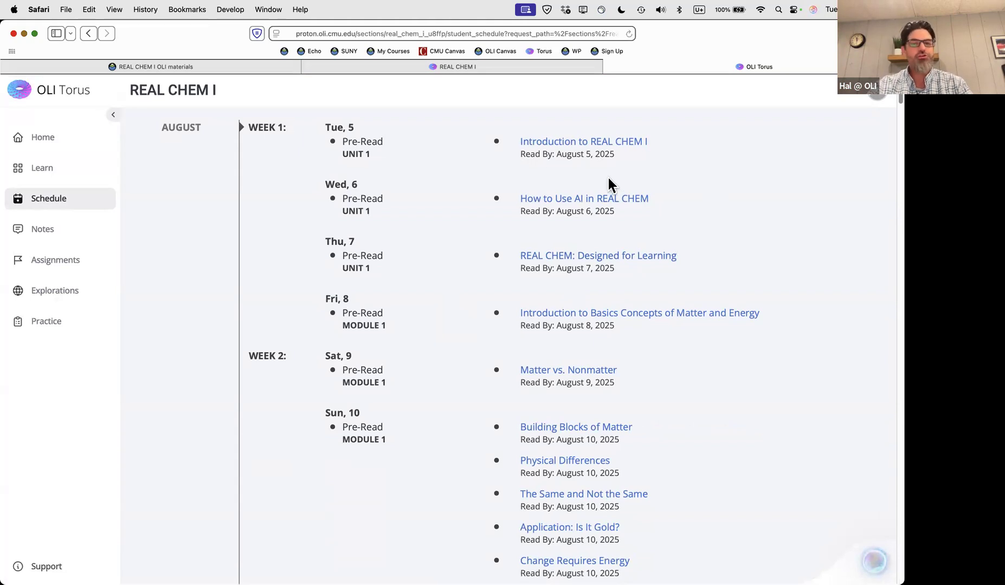
{"action": "scroll", "coordinate": [609, 184], "scroll_direction": "down", "scroll_amount": 10}
{"action": "scroll", "coordinate": [609, 179], "scroll_direction": "down", "scroll_amount": 8}
{"action": "scroll", "coordinate": [609, 179], "scroll_direction": "down", "scroll_amount": 19}
{"action": "scroll", "coordinate": [609, 185], "scroll_direction": "down", "scroll_amount": 18}
{"action": "scroll", "coordinate": [609, 178], "scroll_direction": "down", "scroll_amount": 16}
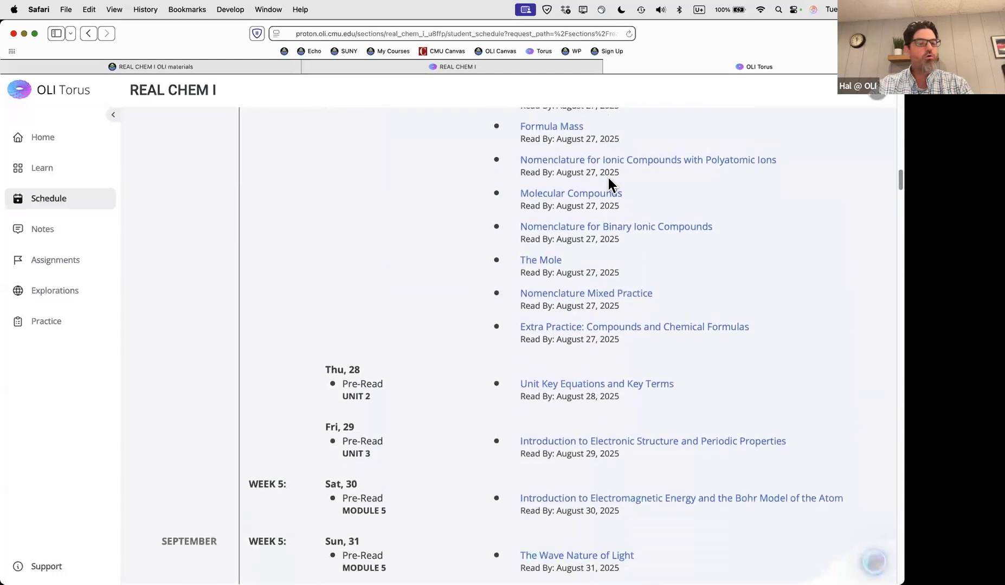
{"action": "scroll", "coordinate": [608, 177], "scroll_direction": "down", "scroll_amount": 12}
{"action": "scroll", "coordinate": [609, 177], "scroll_direction": "down", "scroll_amount": 8}
{"action": "scroll", "coordinate": [609, 177], "scroll_direction": "down", "scroll_amount": 9}
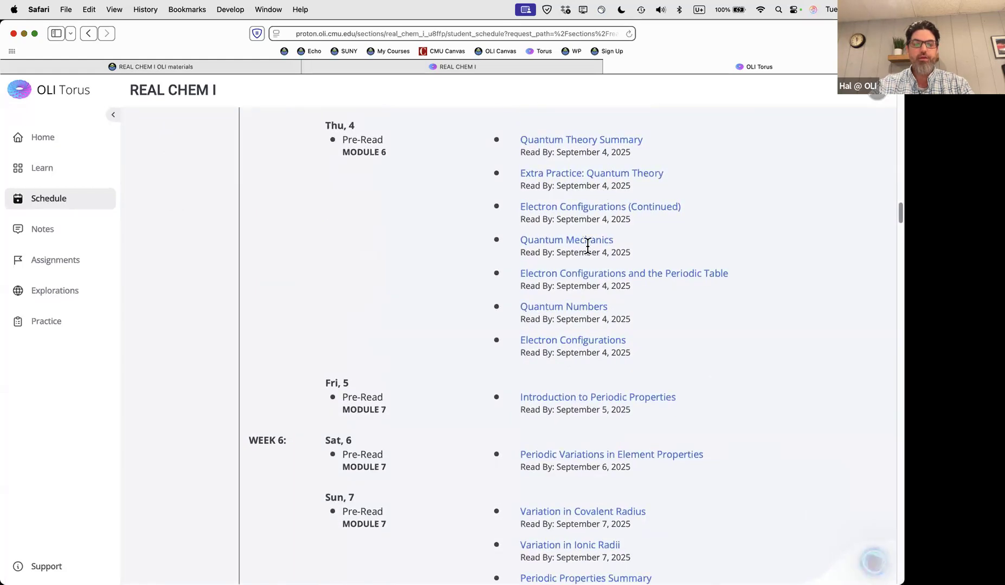
{"action": "scroll", "coordinate": [587, 246], "scroll_direction": "down", "scroll_amount": 4}
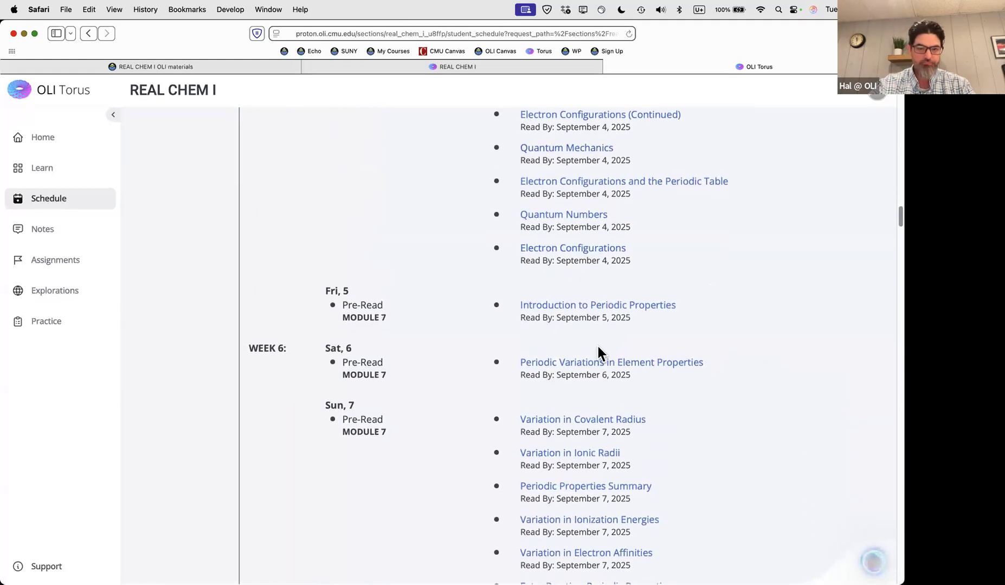
{"action": "left_click_drag", "start_coordinate": [519, 317], "coordinate": [549, 317]}
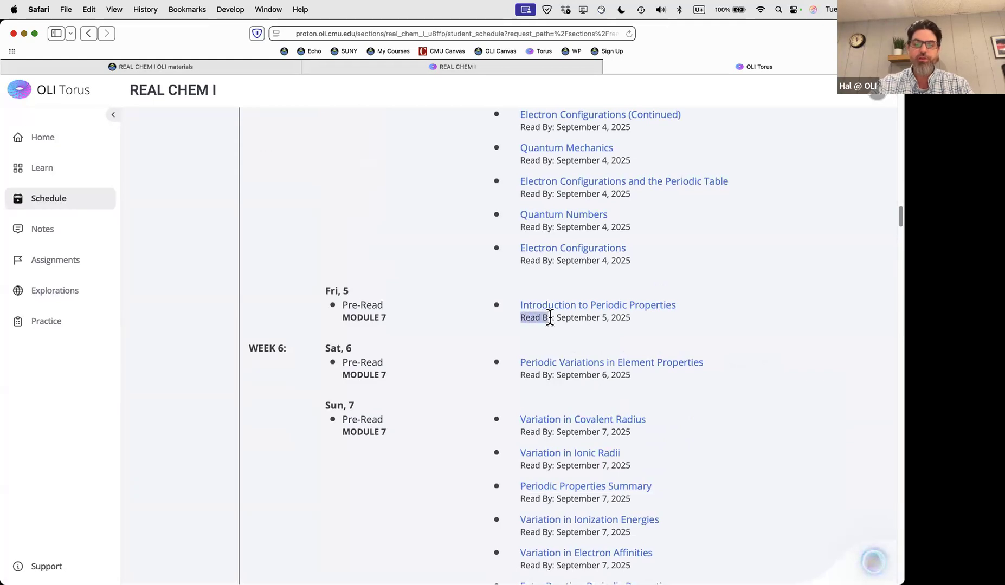
{"action": "scroll", "coordinate": [584, 340], "scroll_direction": "down", "scroll_amount": 5}
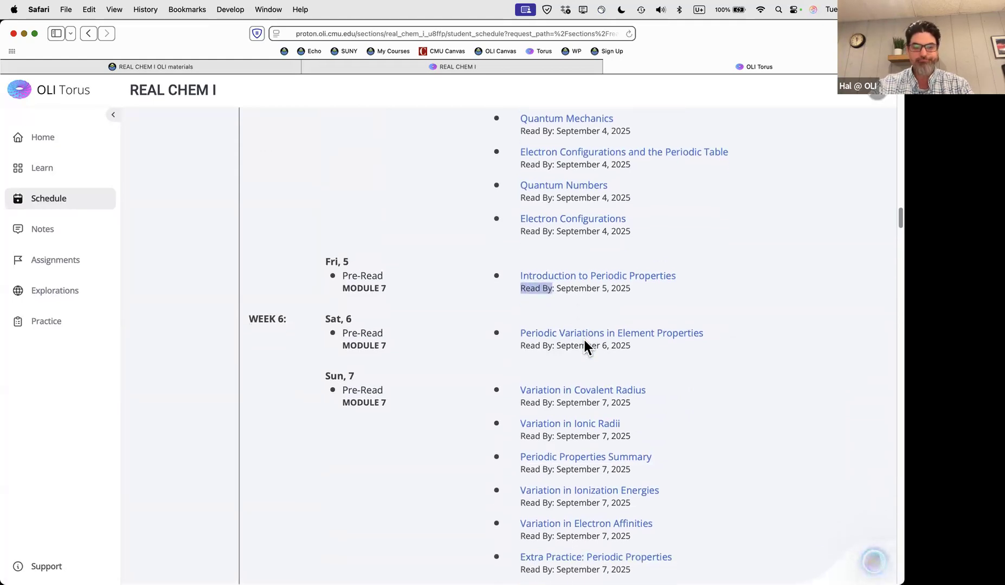
{"action": "scroll", "coordinate": [585, 346], "scroll_direction": "down", "scroll_amount": 3}
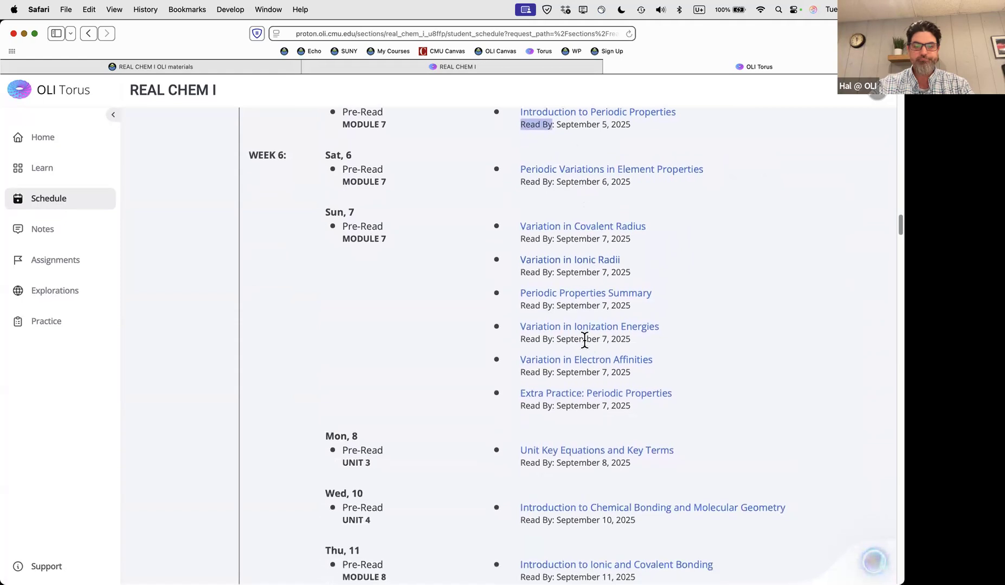
{"action": "scroll", "coordinate": [766, 320], "scroll_direction": "down", "scroll_amount": 10}
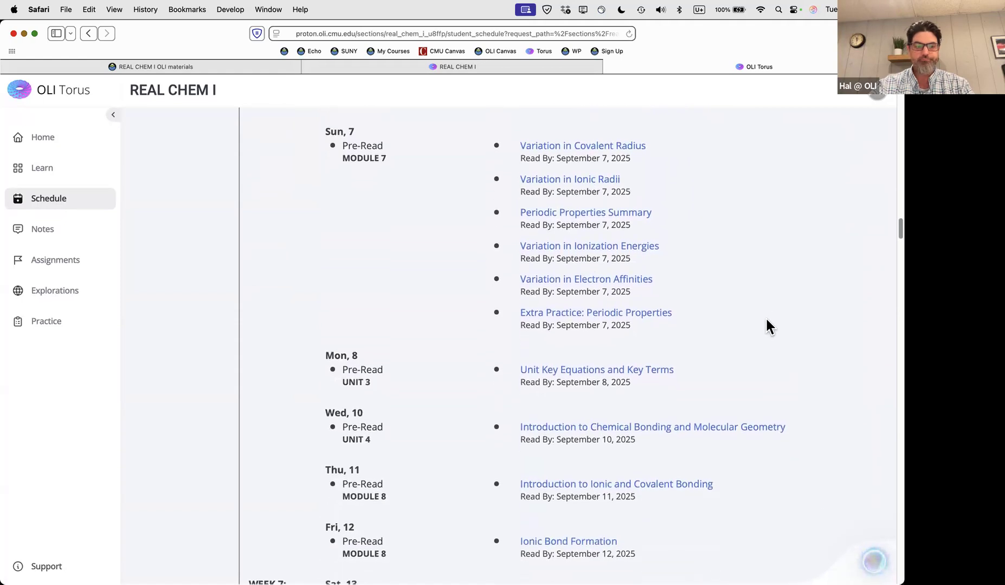
{"action": "scroll", "coordinate": [765, 317], "scroll_direction": "up", "scroll_amount": 20}
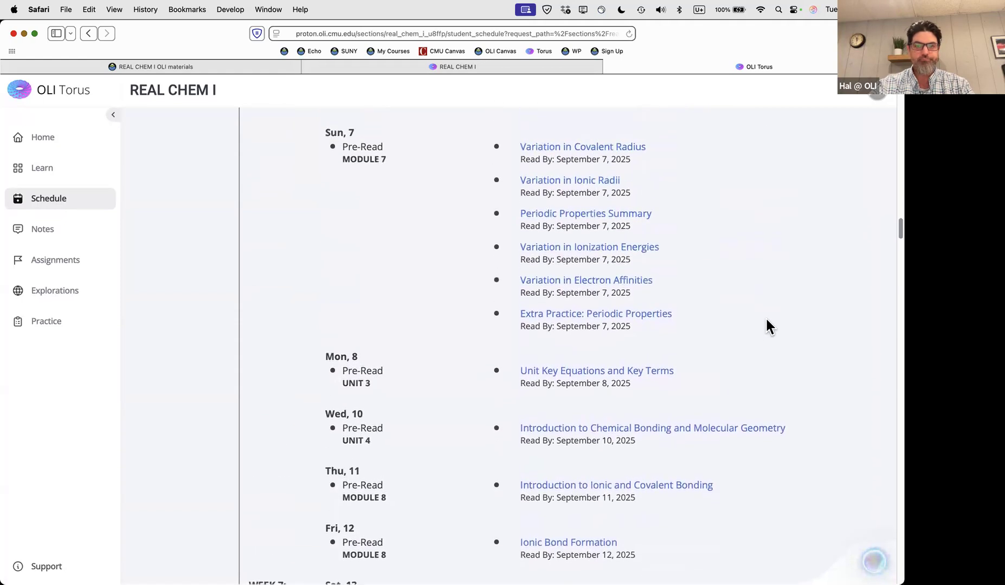
{"action": "scroll", "coordinate": [325, 337], "scroll_direction": "up", "scroll_amount": 2}
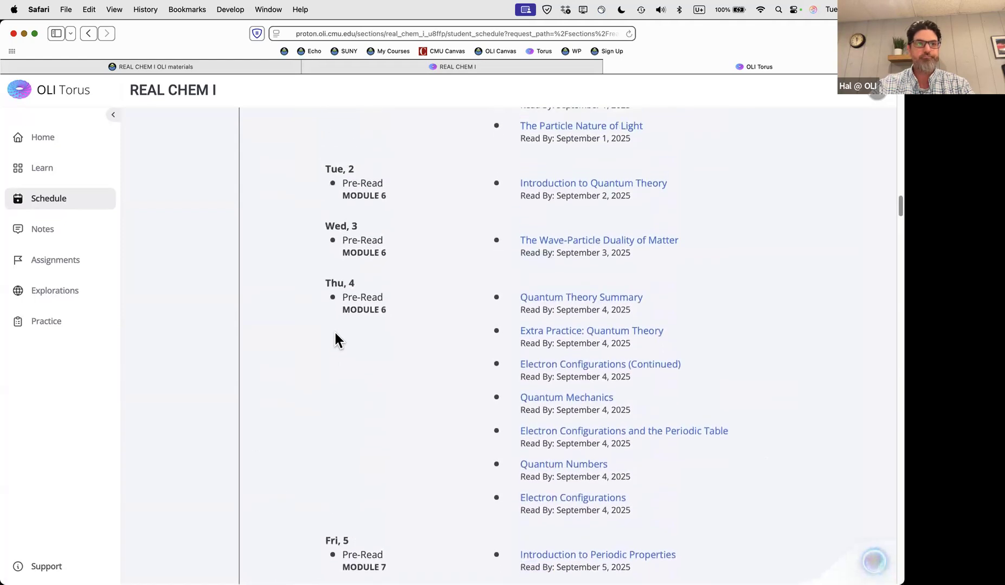
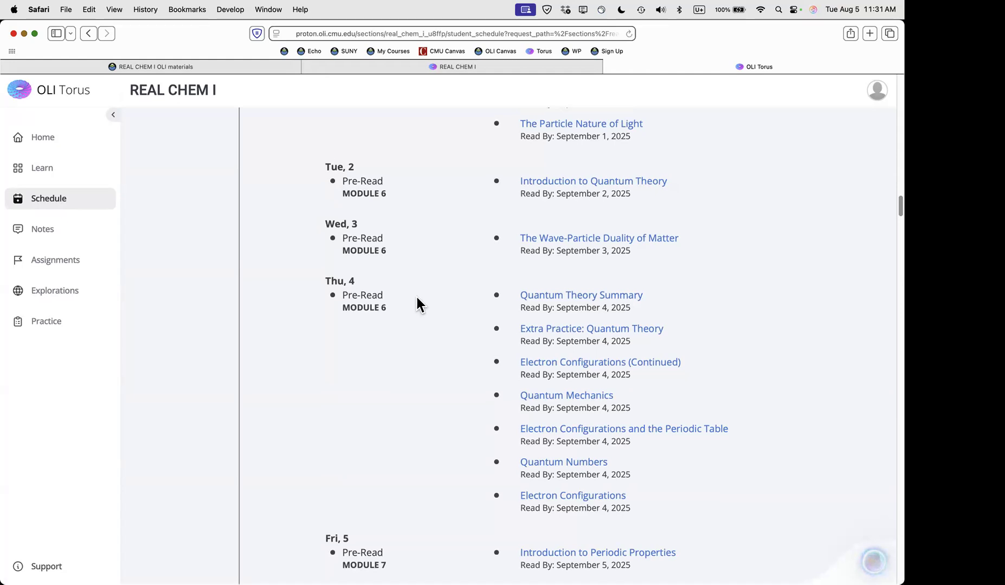
Scroll through the rest of the student schedule in the preview
{"action": "scroll", "coordinate": [411, 295], "scroll_direction": "down", "scroll_amount": 1}
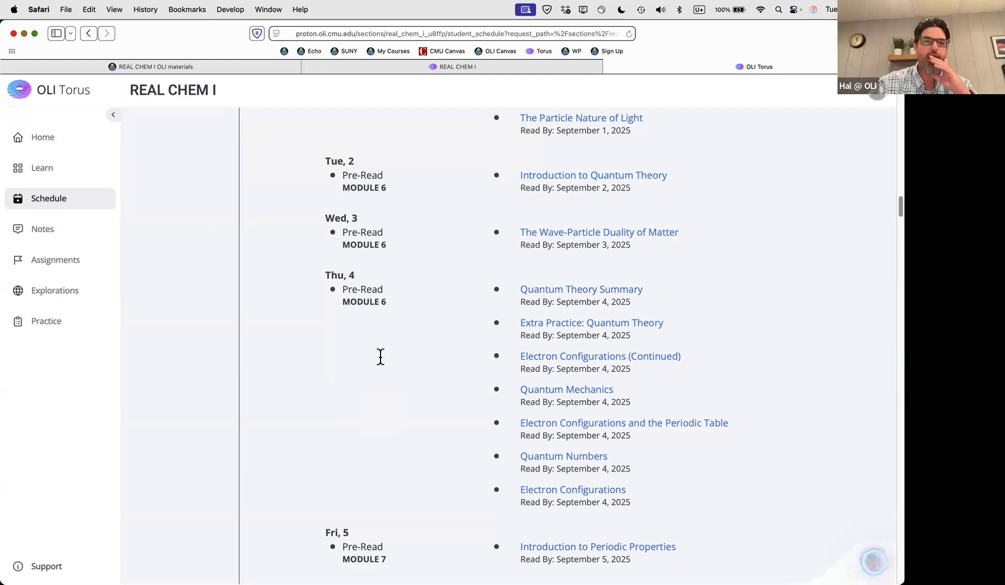
{"action": "scroll", "coordinate": [691, 184], "scroll_direction": "up", "scroll_amount": 1}
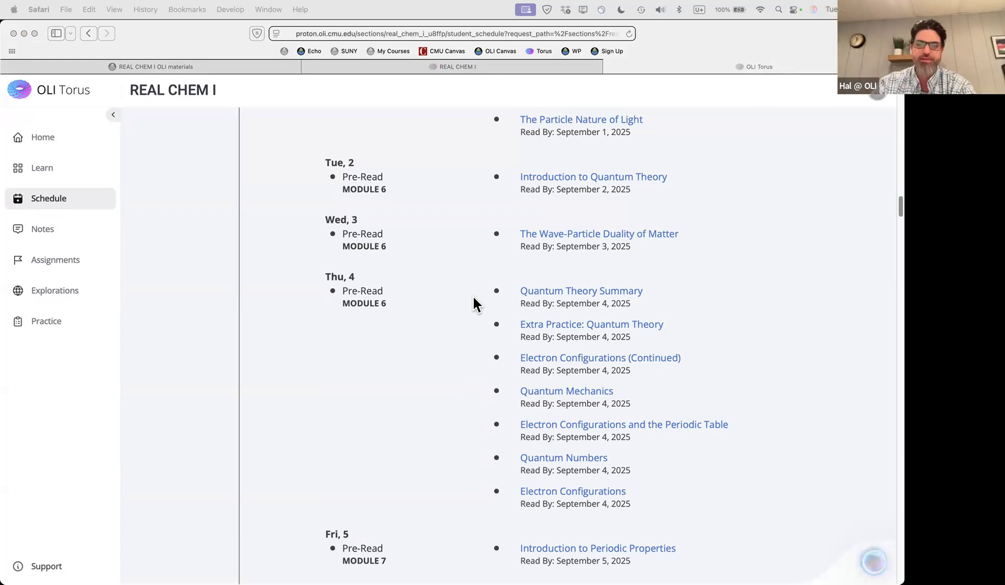
{"action": "scroll", "coordinate": [415, 361], "scroll_direction": "down", "scroll_amount": 3}
{"action": "scroll", "coordinate": [414, 355], "scroll_direction": "down", "scroll_amount": 2}
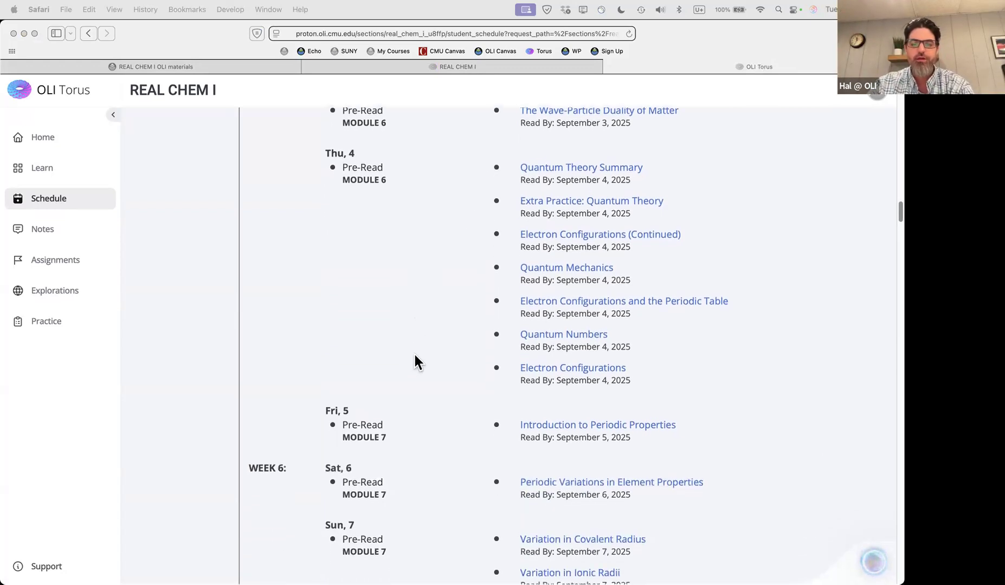
{"action": "scroll", "coordinate": [415, 356], "scroll_direction": "down", "scroll_amount": 1}
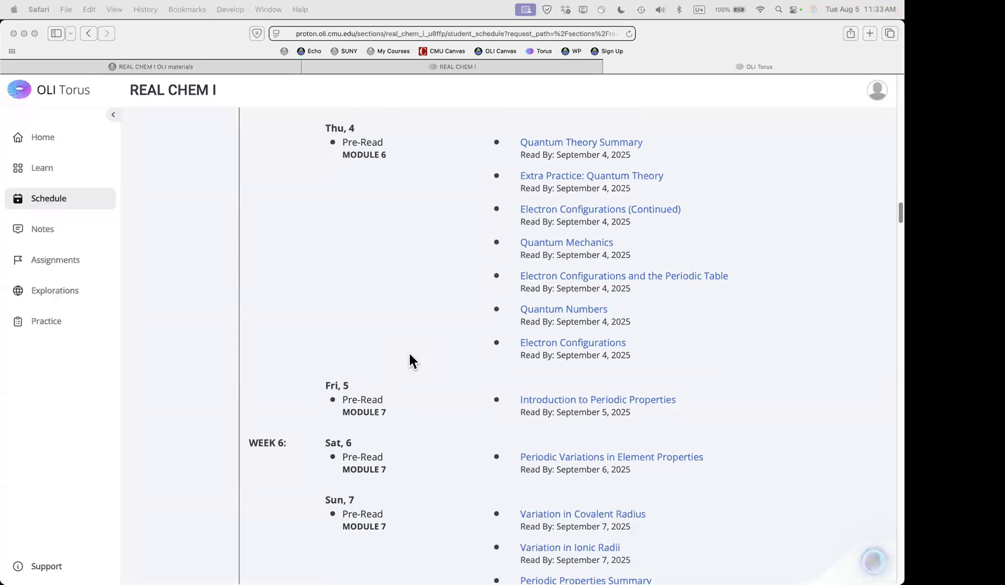
{"action": "scroll", "coordinate": [407, 353], "scroll_direction": "up", "scroll_amount": 1}
{"action": "scroll", "coordinate": [407, 354], "scroll_direction": "down", "scroll_amount": 1}
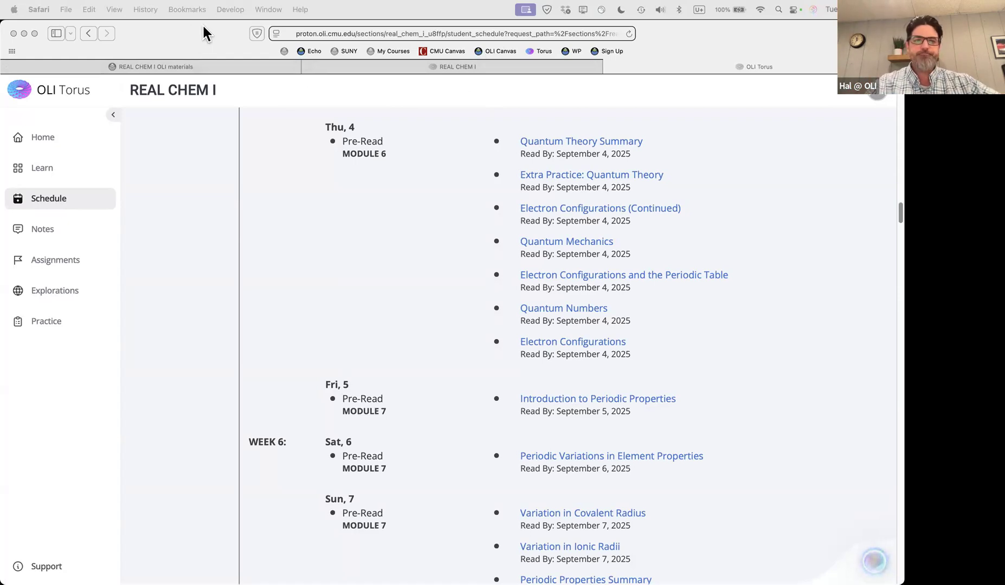
Switch to the REAL CHEM I instructor tab and open Manage LMS Gradebook under Scoring
{"action": "left_click", "coordinate": [464, 69]}
{"action": "left_click", "coordinate": [463, 69]}
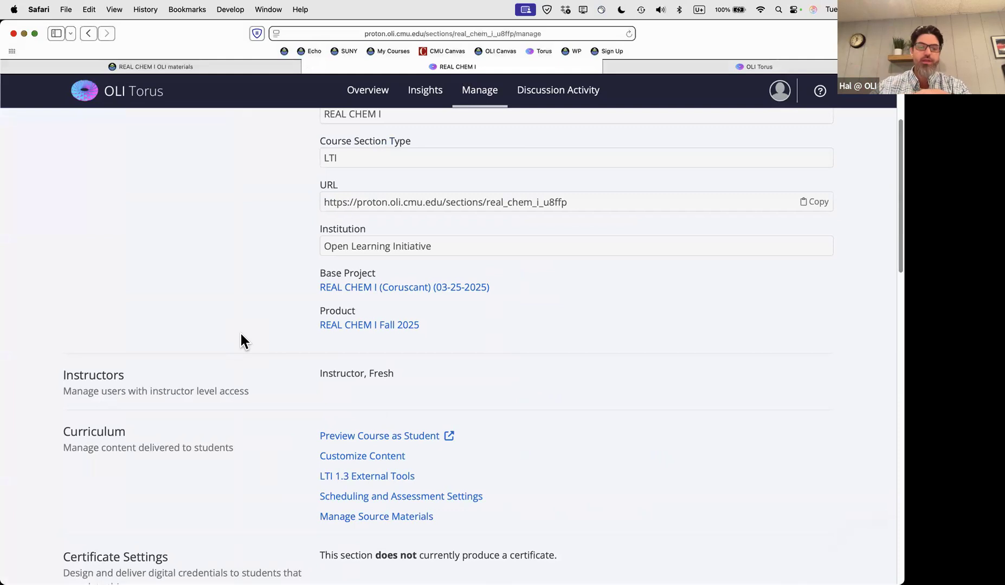
{"action": "scroll", "coordinate": [613, 368], "scroll_direction": "down", "scroll_amount": 4}
{"action": "scroll", "coordinate": [614, 378], "scroll_direction": "down", "scroll_amount": 10}
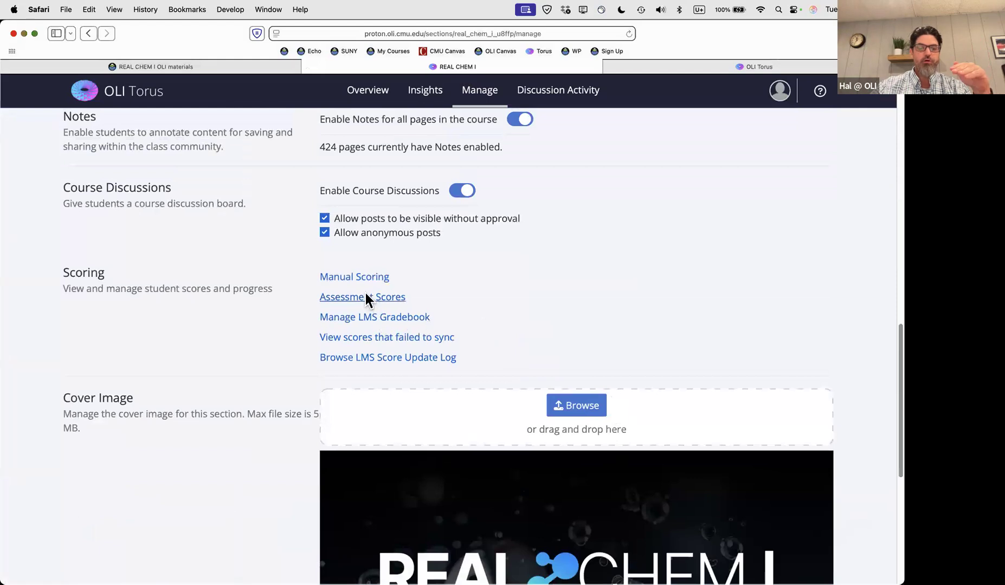
{"action": "left_click", "coordinate": [364, 317]}
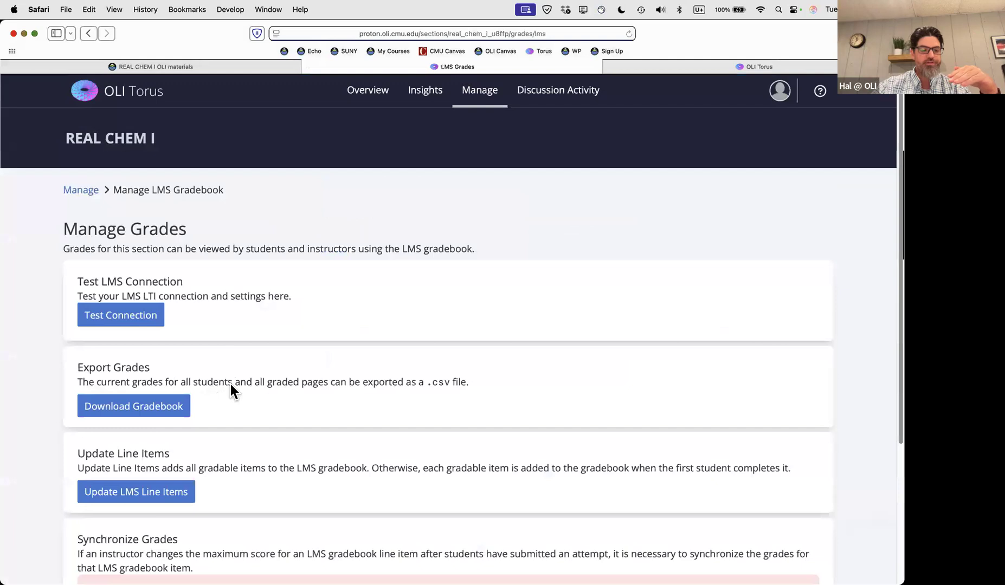
{"action": "scroll", "coordinate": [287, 398], "scroll_direction": "down", "scroll_amount": 3}
{"action": "scroll", "coordinate": [294, 397], "scroll_direction": "down", "scroll_amount": 1}
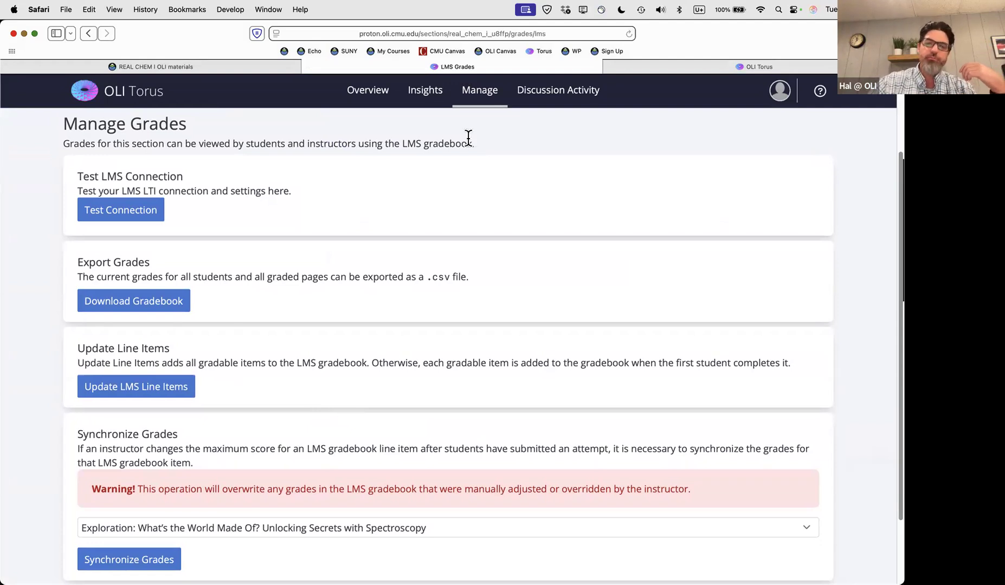
Return to the REAL CHEM I Manage page and scroll down to its Curriculum settings
{"action": "left_click", "coordinate": [480, 92]}
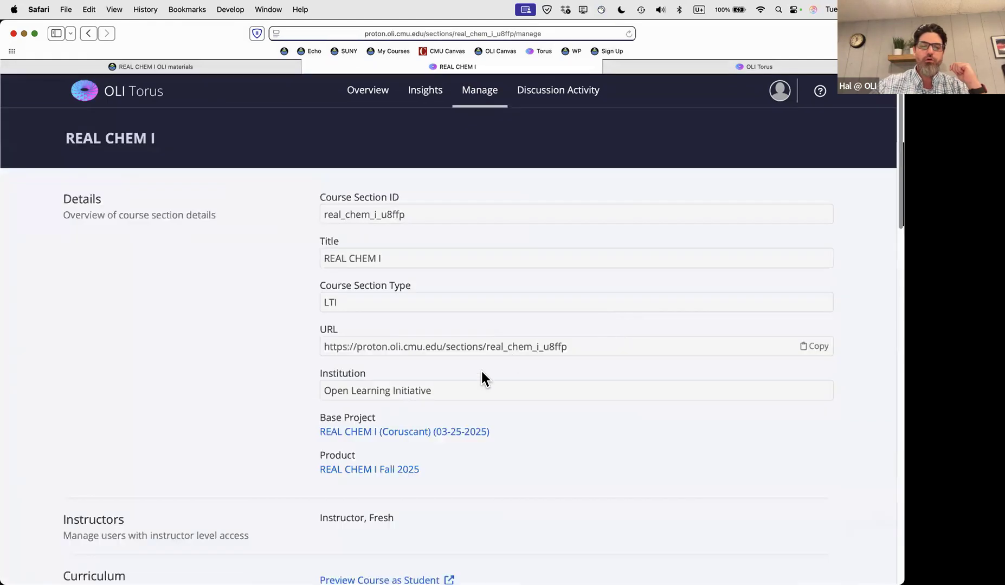
{"action": "scroll", "coordinate": [482, 401], "scroll_direction": "down", "scroll_amount": 3}
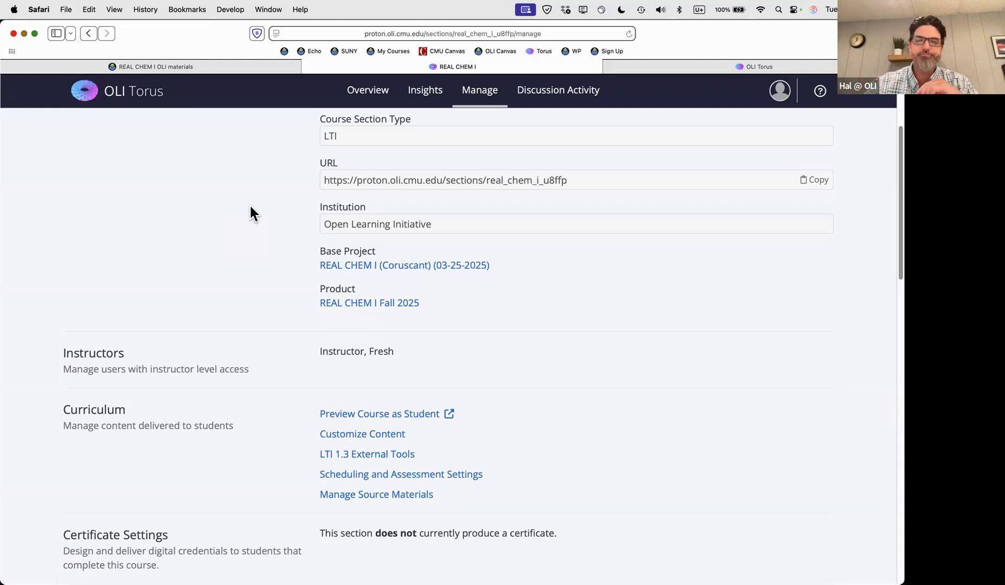
{"action": "scroll", "coordinate": [213, 233], "scroll_direction": "up", "scroll_amount": 1}
{"action": "scroll", "coordinate": [222, 281], "scroll_direction": "down", "scroll_amount": 3}
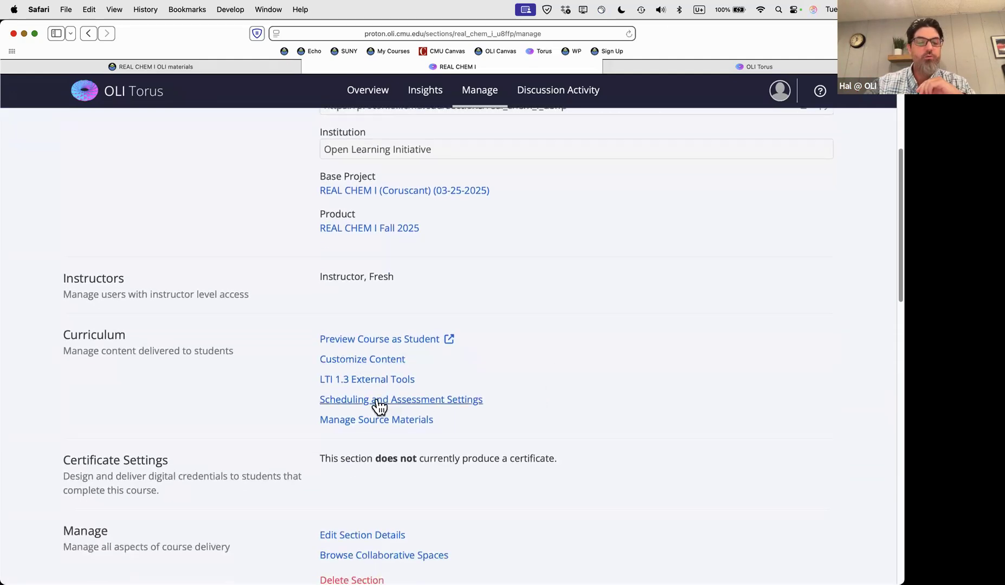
Open Scheduling and Assessment Settings and browse the settings table for all assessments
{"action": "left_click", "coordinate": [378, 403]}
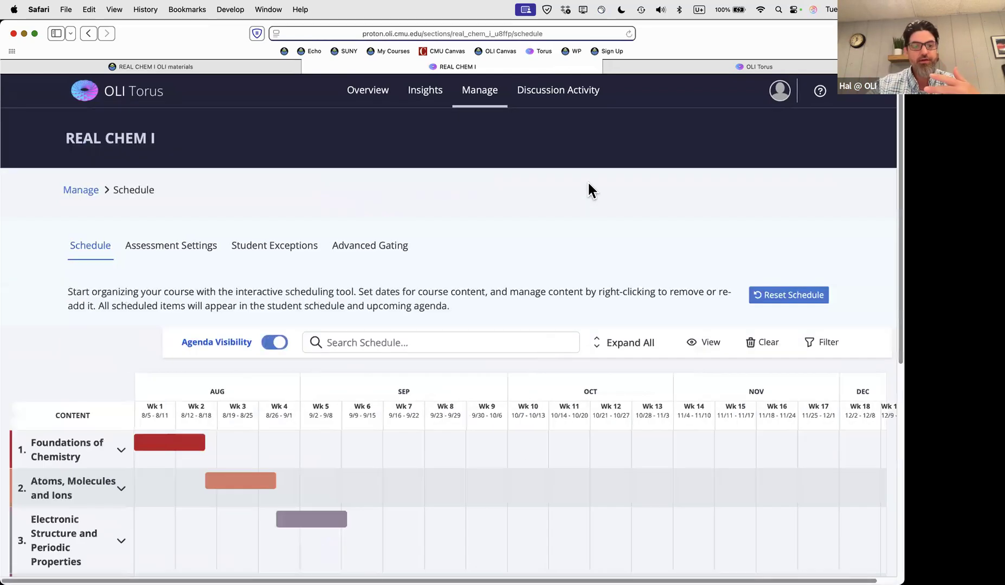
{"action": "scroll", "coordinate": [577, 271], "scroll_direction": "down", "scroll_amount": 3}
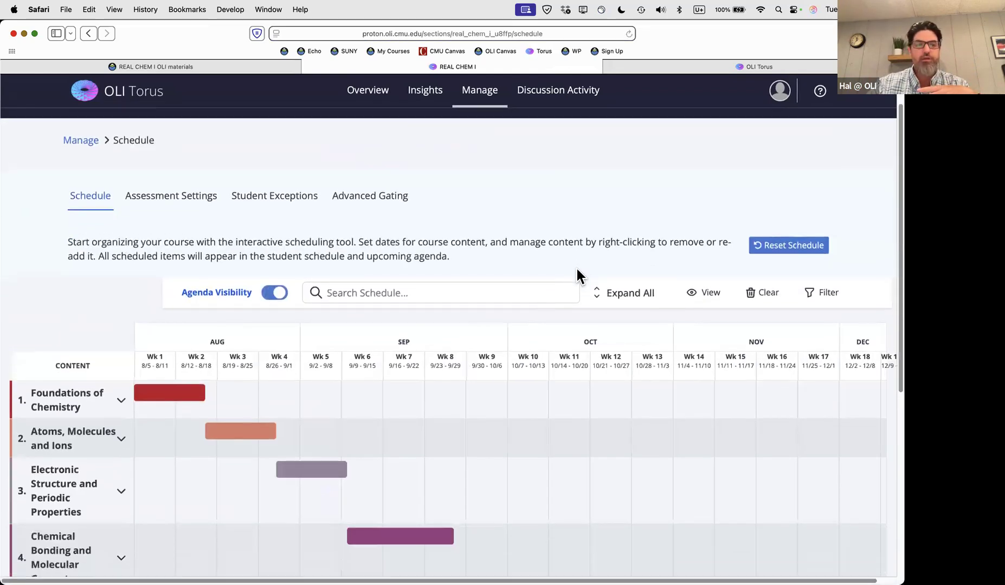
{"action": "scroll", "coordinate": [576, 269], "scroll_direction": "up", "scroll_amount": 3}
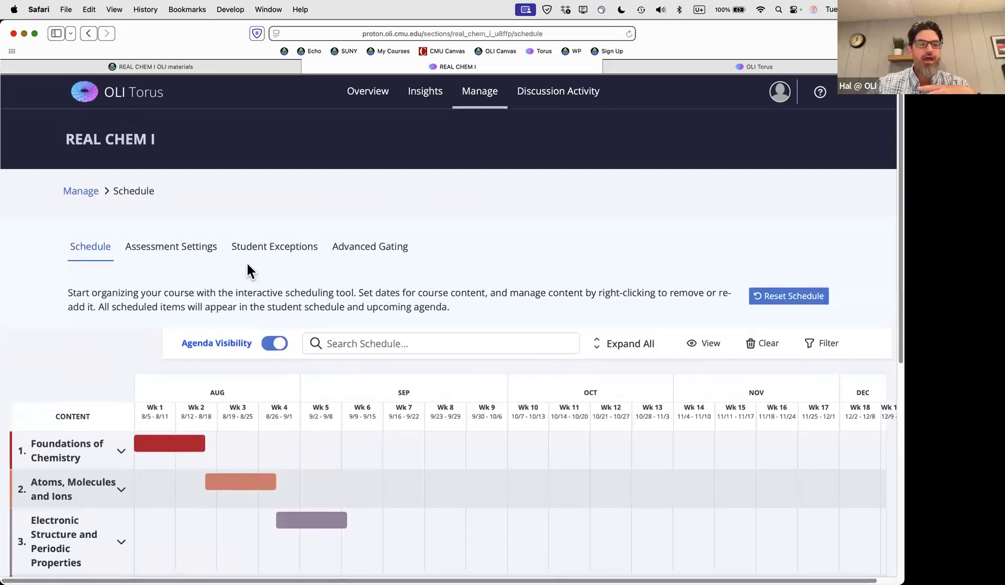
{"action": "left_click", "coordinate": [180, 244]}
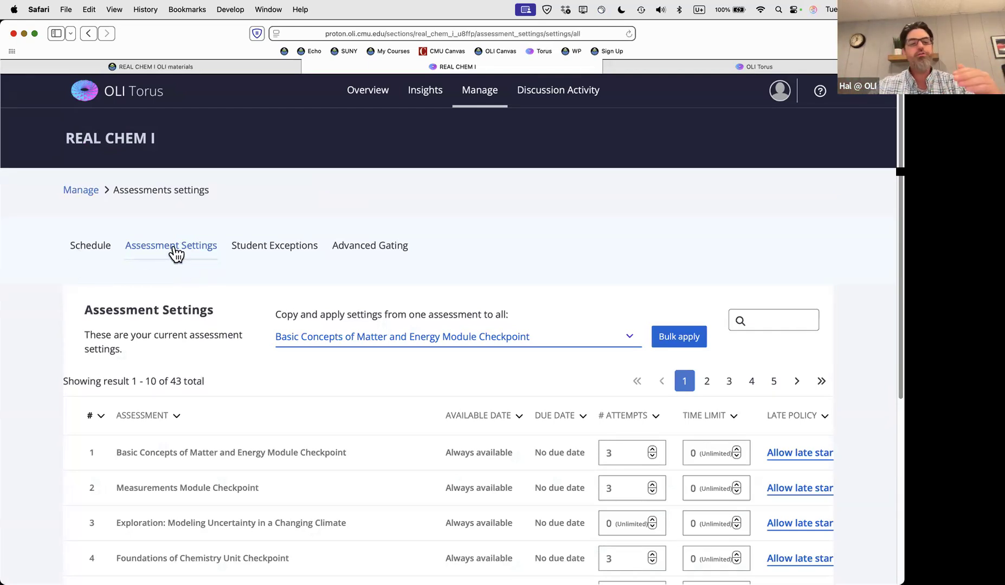
{"action": "scroll", "coordinate": [382, 398], "scroll_direction": "down", "scroll_amount": 3}
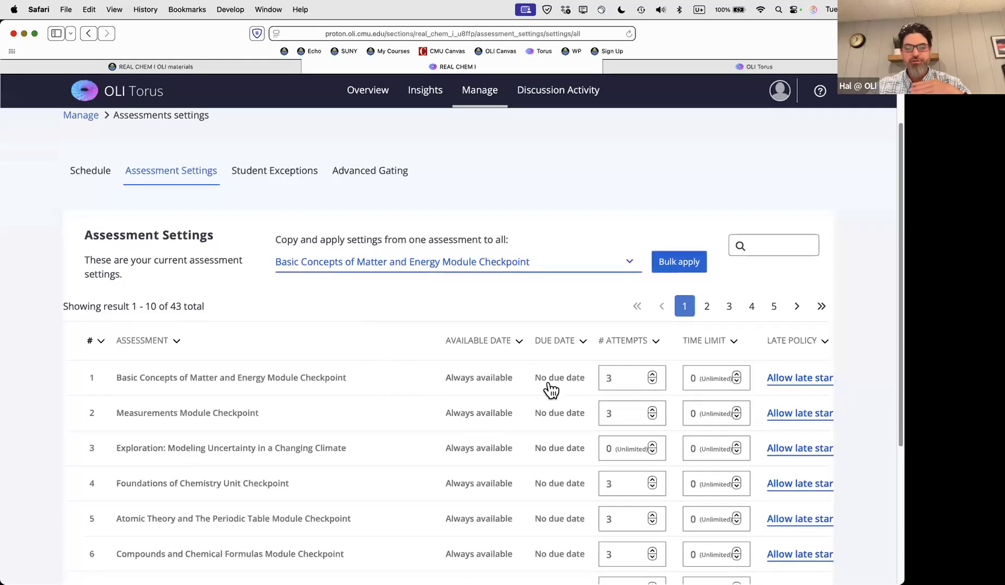
{"action": "scroll", "coordinate": [544, 388], "scroll_direction": "down", "scroll_amount": 7}
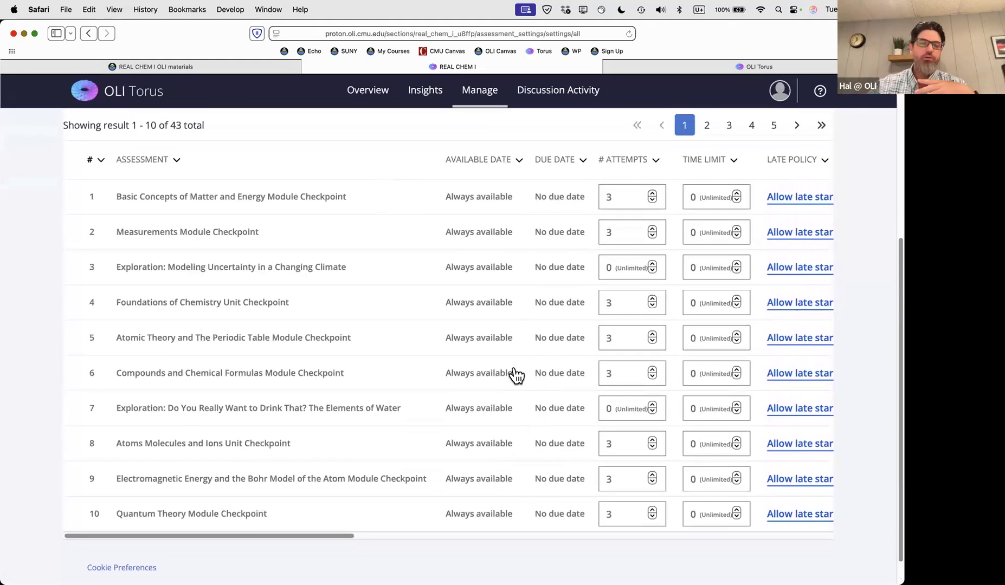
{"action": "scroll", "coordinate": [514, 375], "scroll_direction": "up", "scroll_amount": 2}
{"action": "scroll", "coordinate": [328, 231], "scroll_direction": "up", "scroll_amount": 4}
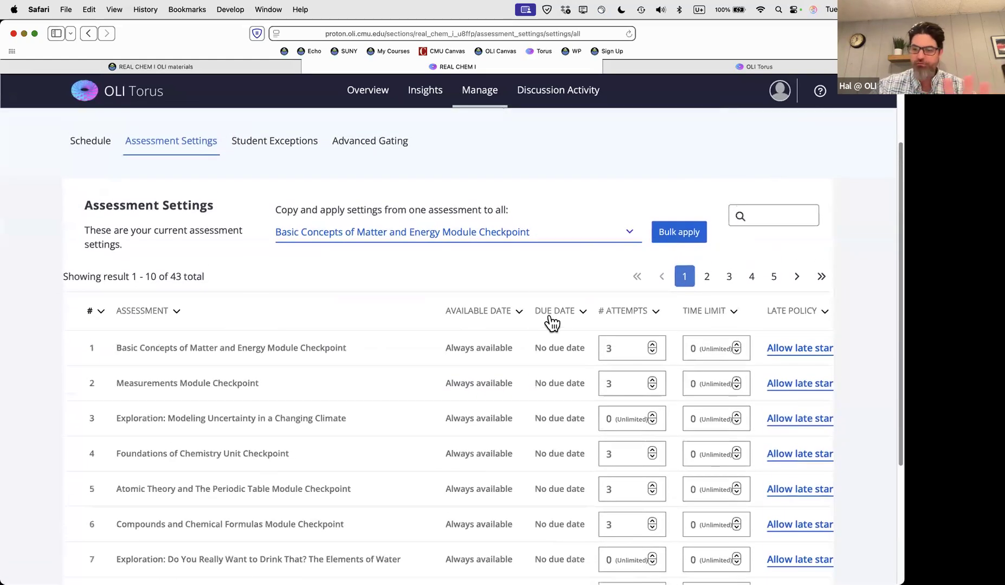
Compare the unit schedule timeline with the assessment settings, finishing on the Schedule view
{"action": "left_click", "coordinate": [95, 148]}
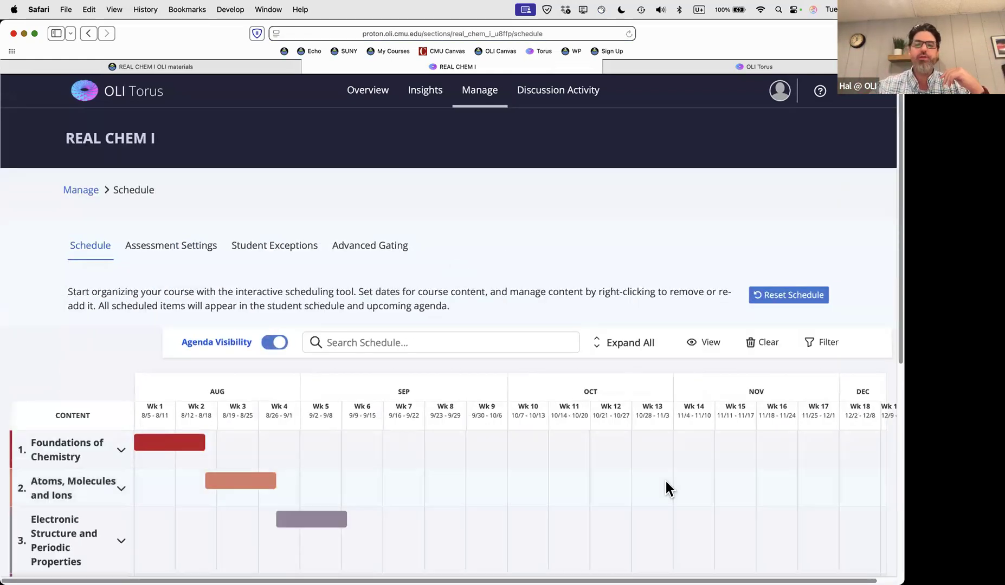
{"action": "scroll", "coordinate": [664, 479], "scroll_direction": "down", "scroll_amount": 3}
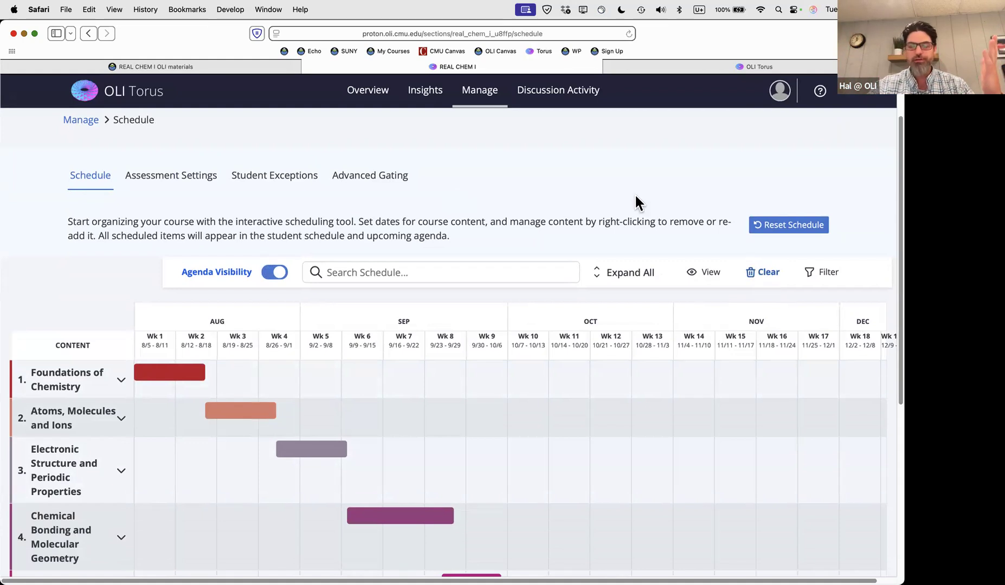
{"action": "left_click", "coordinate": [161, 181]}
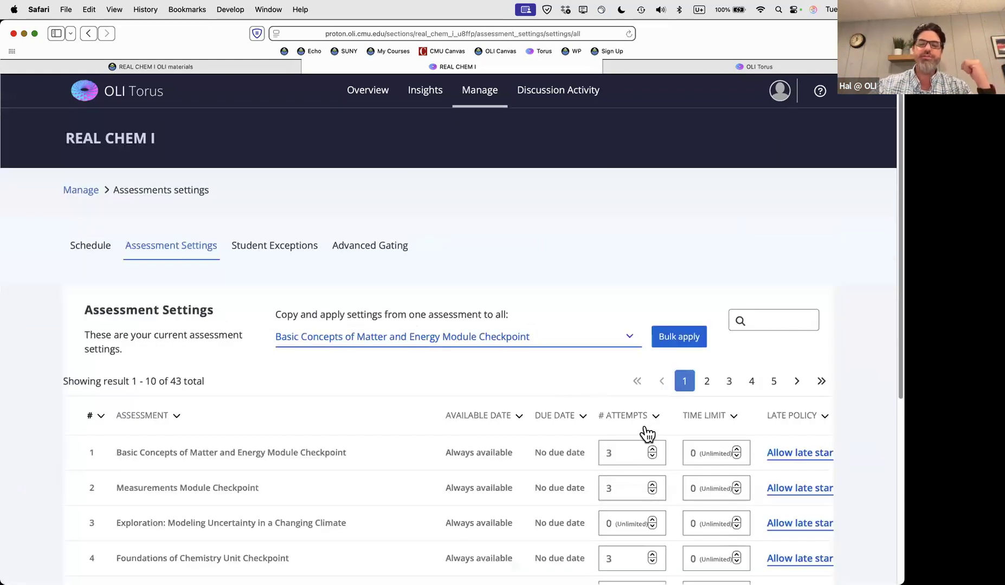
{"action": "scroll", "coordinate": [538, 438], "scroll_direction": "down", "scroll_amount": 3}
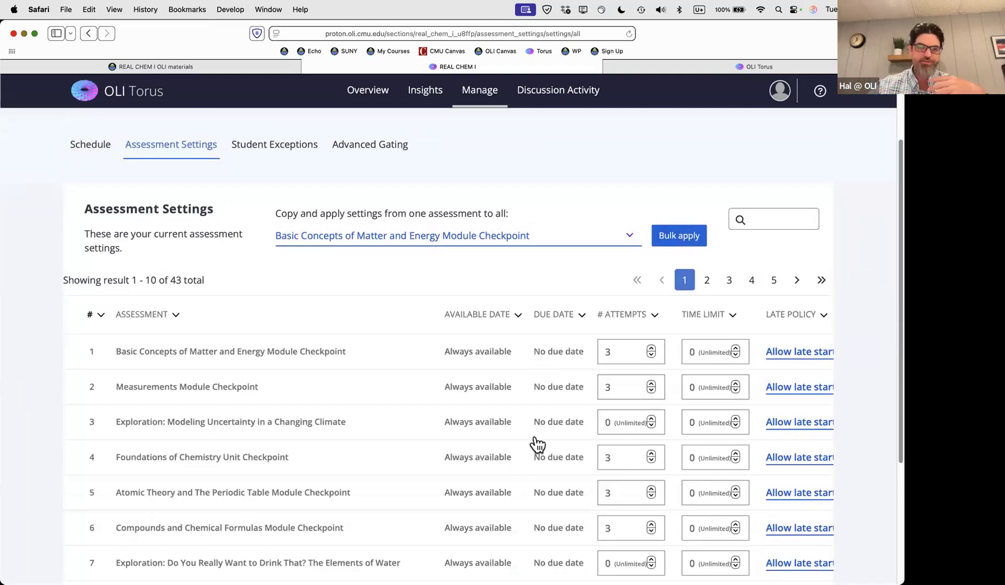
{"action": "scroll", "coordinate": [537, 444], "scroll_direction": "up", "scroll_amount": 1}
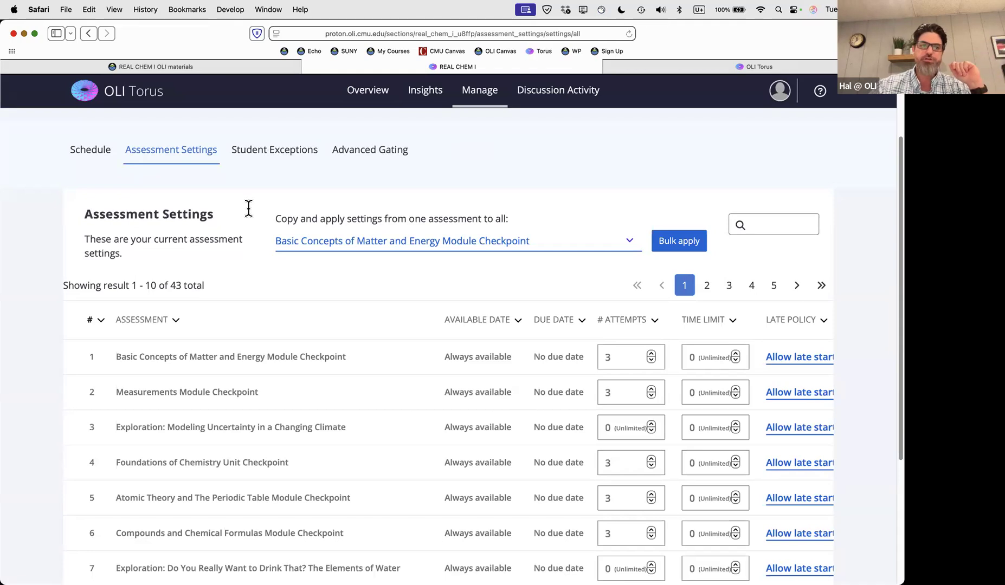
{"action": "left_click", "coordinate": [93, 156]}
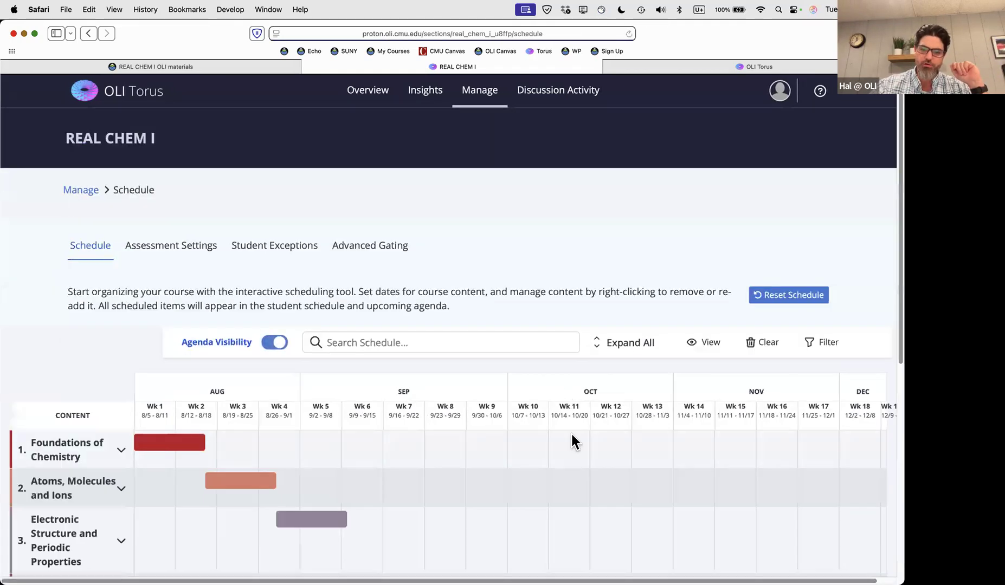
{"action": "scroll", "coordinate": [572, 441], "scroll_direction": "down", "scroll_amount": 3}
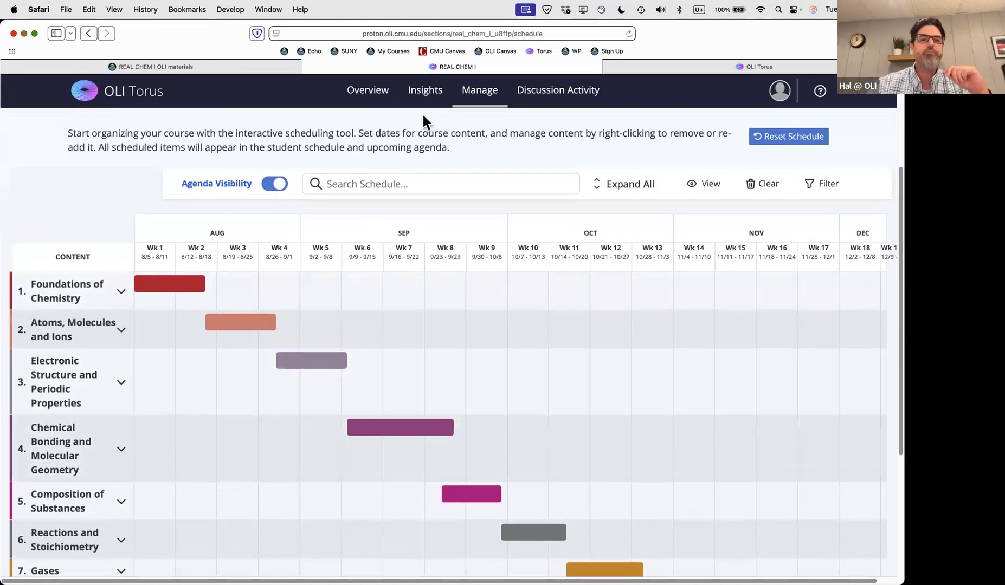
{"action": "scroll", "coordinate": [569, 211], "scroll_direction": "up", "scroll_amount": 3}
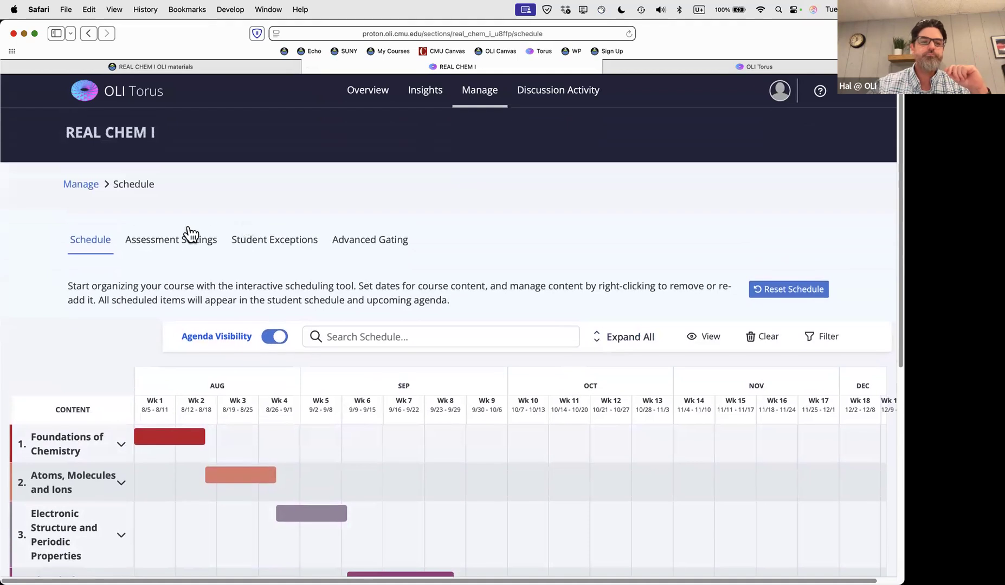
{"action": "left_click", "coordinate": [165, 248]}
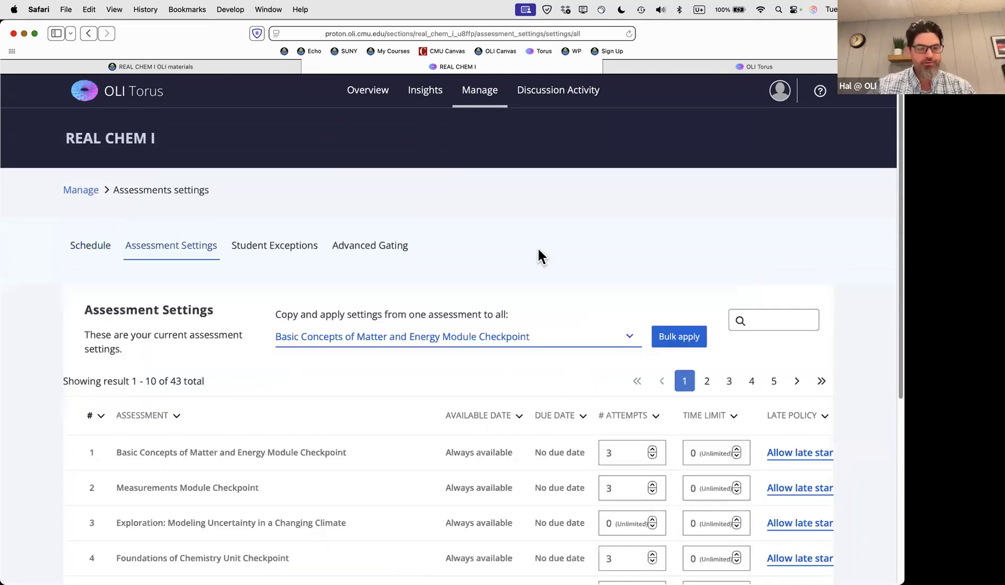
{"action": "scroll", "coordinate": [537, 247], "scroll_direction": "down", "scroll_amount": 5}
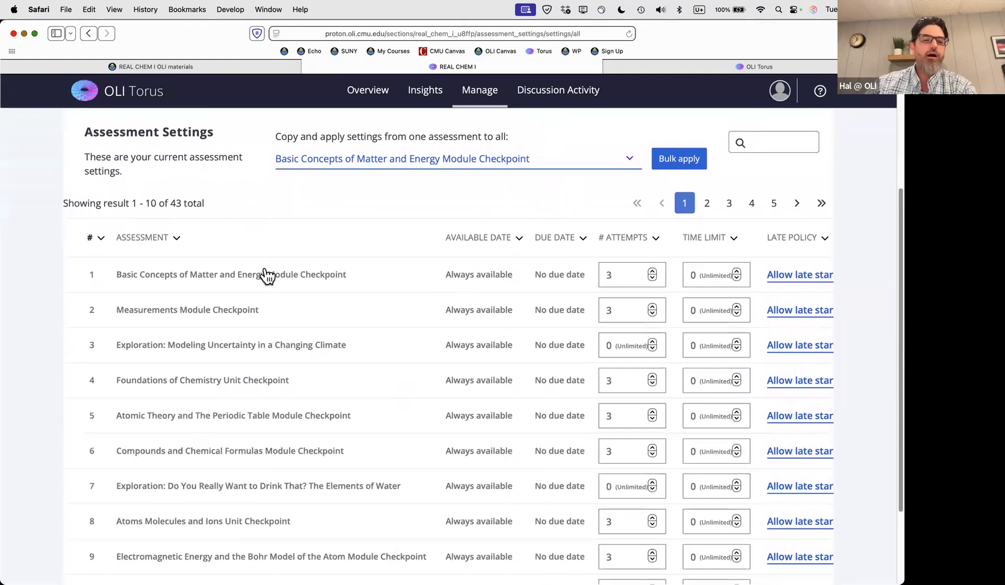
{"action": "scroll", "coordinate": [491, 268], "scroll_direction": "down", "scroll_amount": 1}
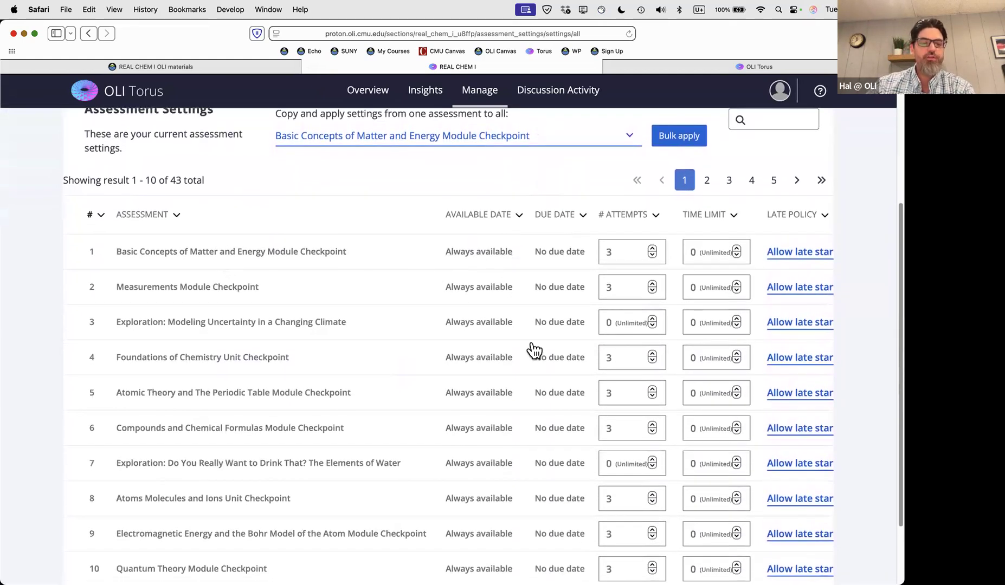
{"action": "scroll", "coordinate": [475, 285], "scroll_direction": "up", "scroll_amount": 1}
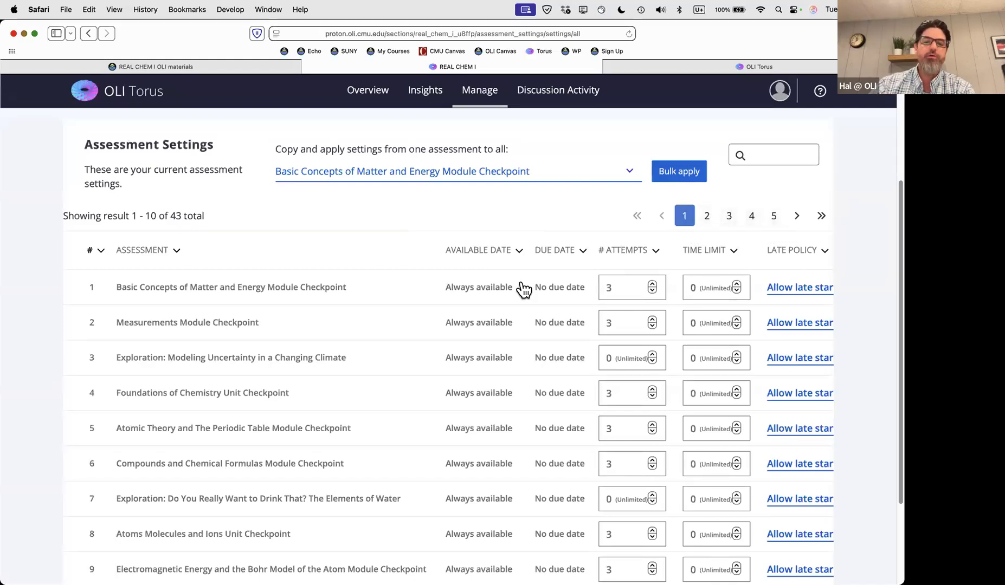
{"action": "scroll", "coordinate": [522, 290], "scroll_direction": "down", "scroll_amount": 2}
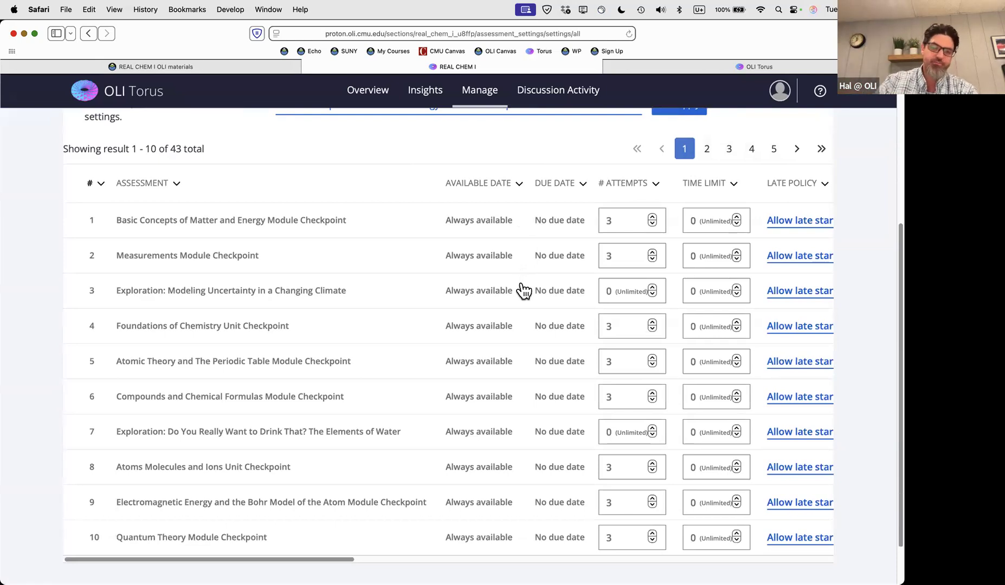
{"action": "scroll", "coordinate": [448, 303], "scroll_direction": "up", "scroll_amount": 1}
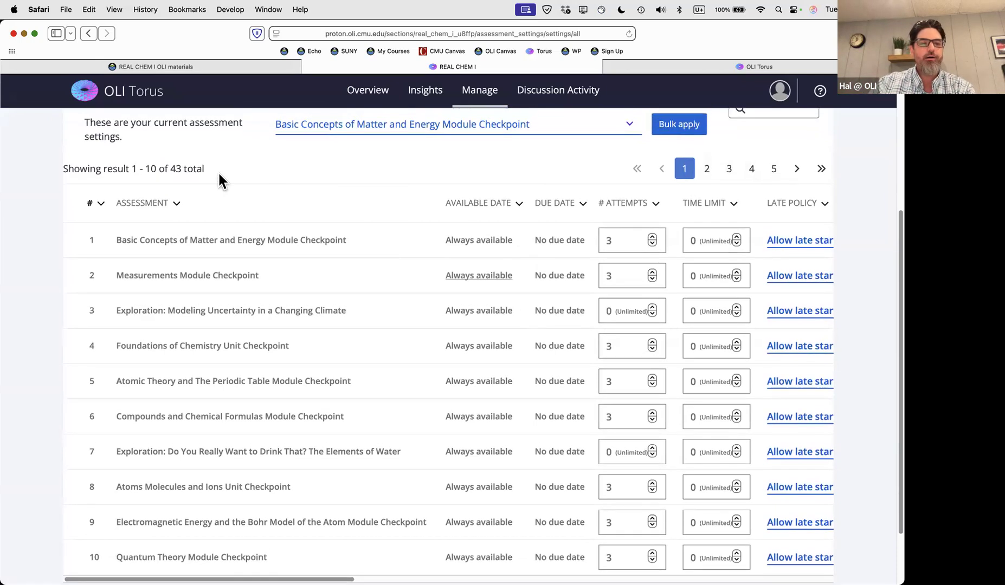
{"action": "left_click_drag", "start_coordinate": [133, 169], "coordinate": [236, 165]}
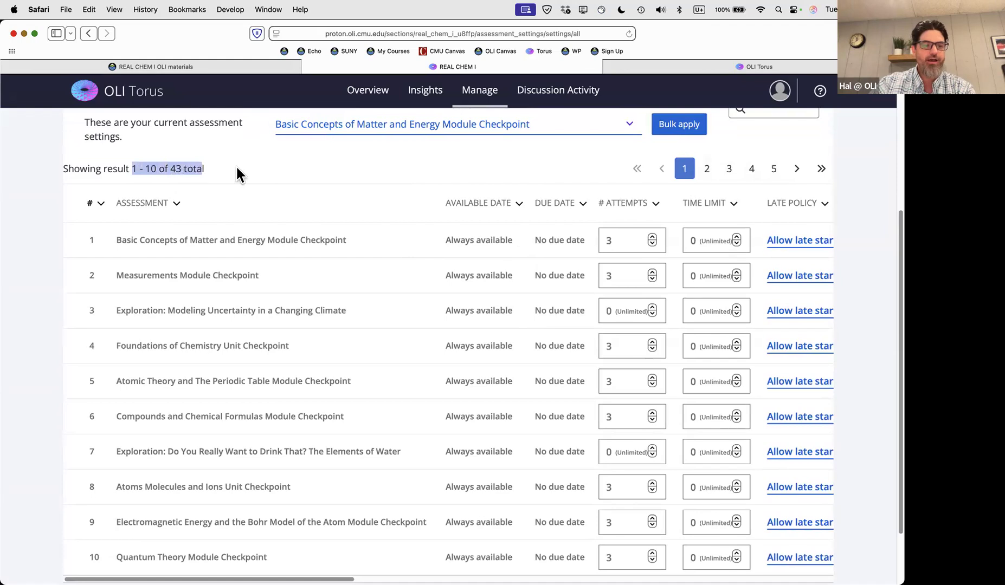
{"action": "left_click", "coordinate": [236, 166]}
{"action": "scroll", "coordinate": [436, 224], "scroll_direction": "down", "scroll_amount": 1}
{"action": "scroll", "coordinate": [466, 318], "scroll_direction": "up", "scroll_amount": 3}
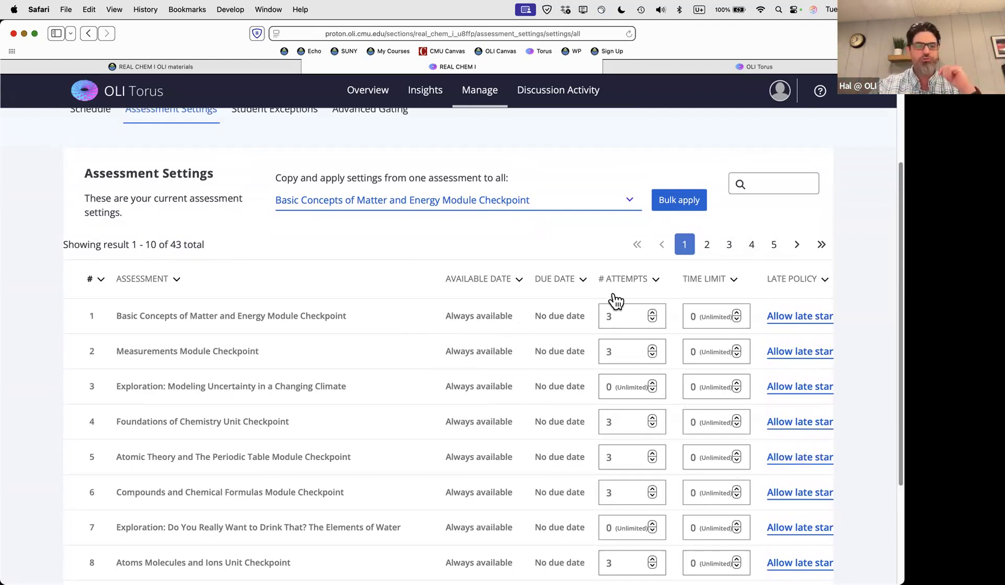
{"action": "scroll", "coordinate": [606, 307], "scroll_direction": "down", "scroll_amount": 2}
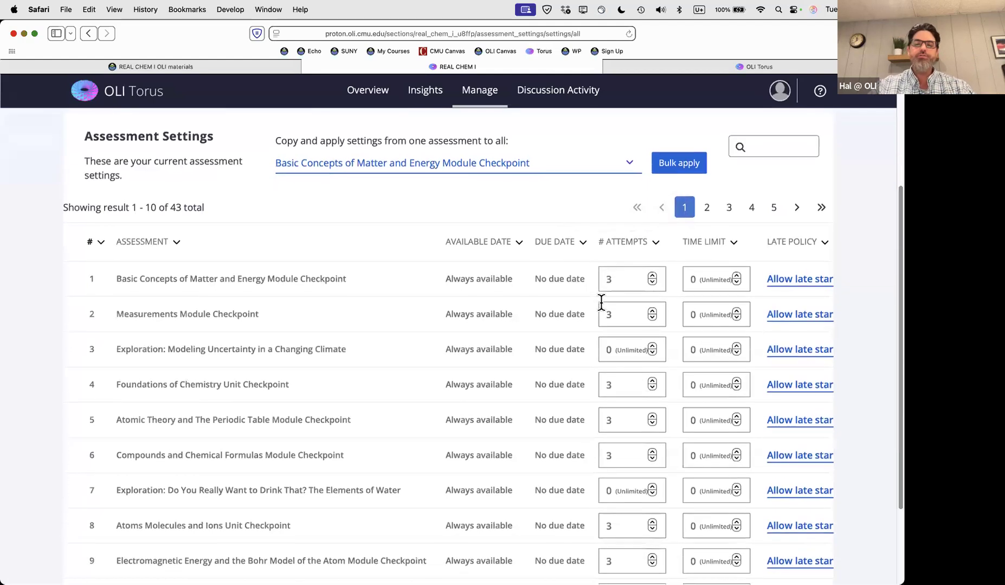
{"action": "scroll", "coordinate": [506, 212], "scroll_direction": "up", "scroll_amount": 2}
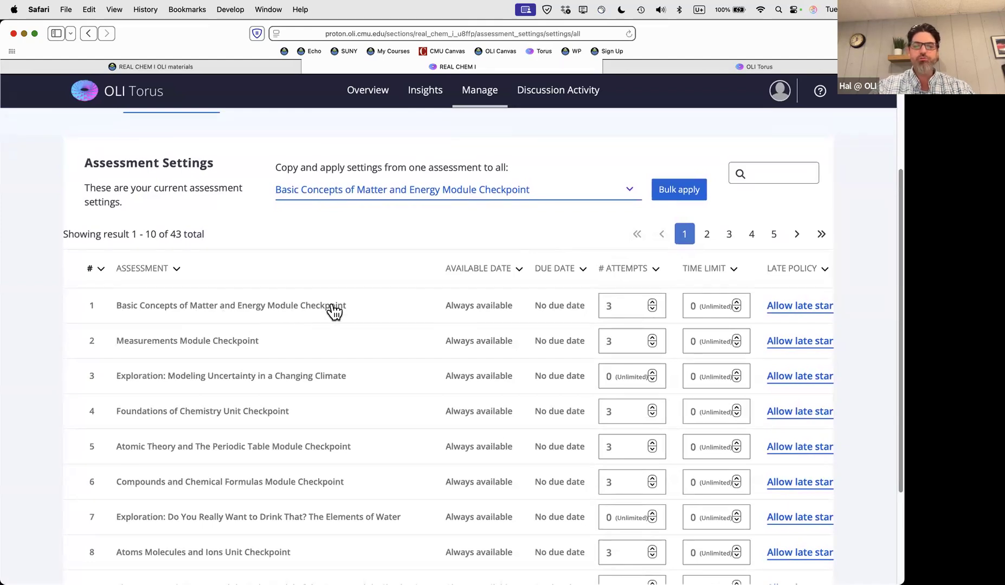
Make the Basic Concepts of Matter and Energy checkpoint available from Aug 5, 2025, 11:37 PM
{"action": "left_click", "coordinate": [487, 308]}
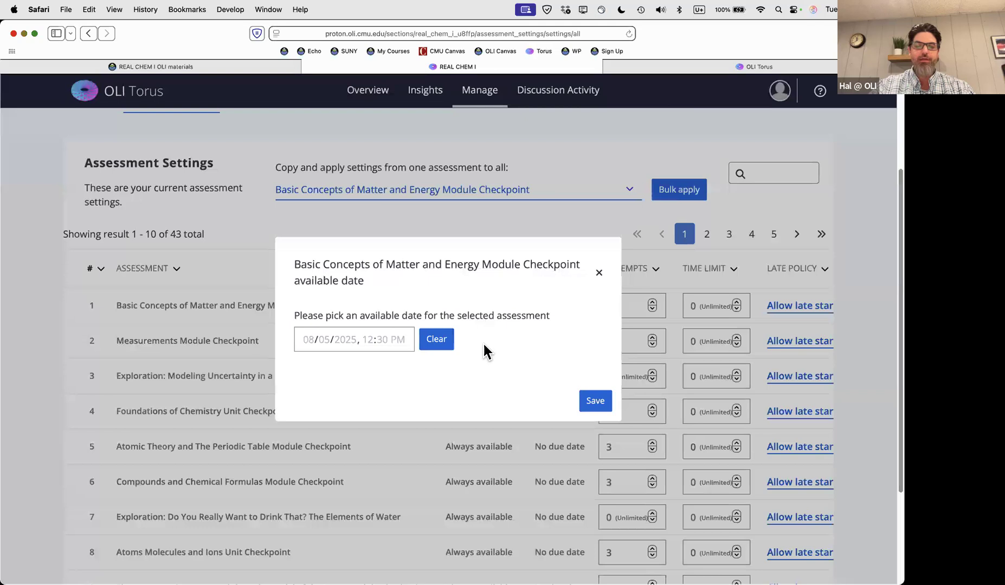
{"action": "left_click", "coordinate": [305, 339]}
{"action": "left_click", "coordinate": [321, 386]}
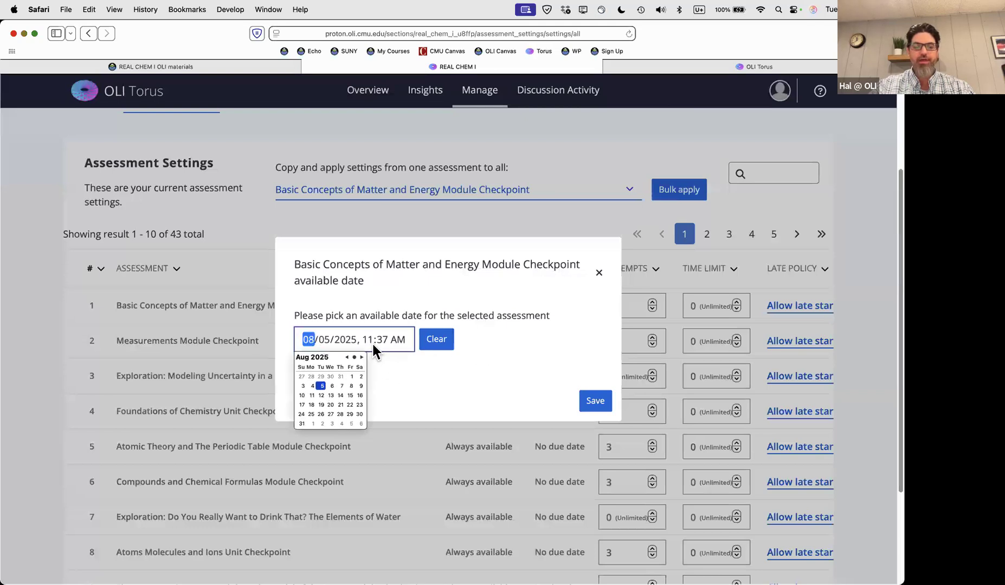
{"action": "left_click", "coordinate": [399, 340]}
{"action": "key", "text": "Up"}
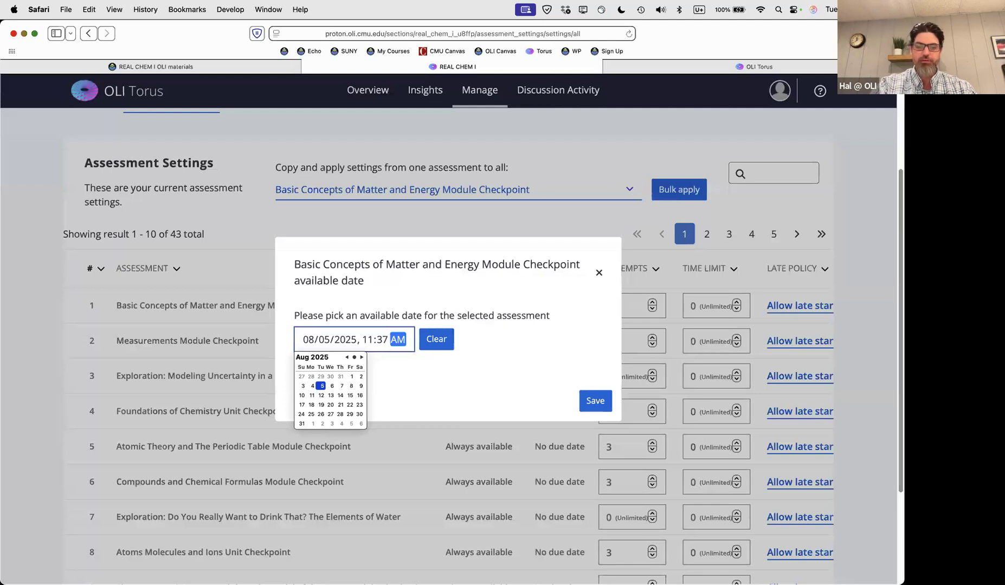
{"action": "left_click", "coordinate": [502, 378]}
{"action": "left_click", "coordinate": [595, 401]}
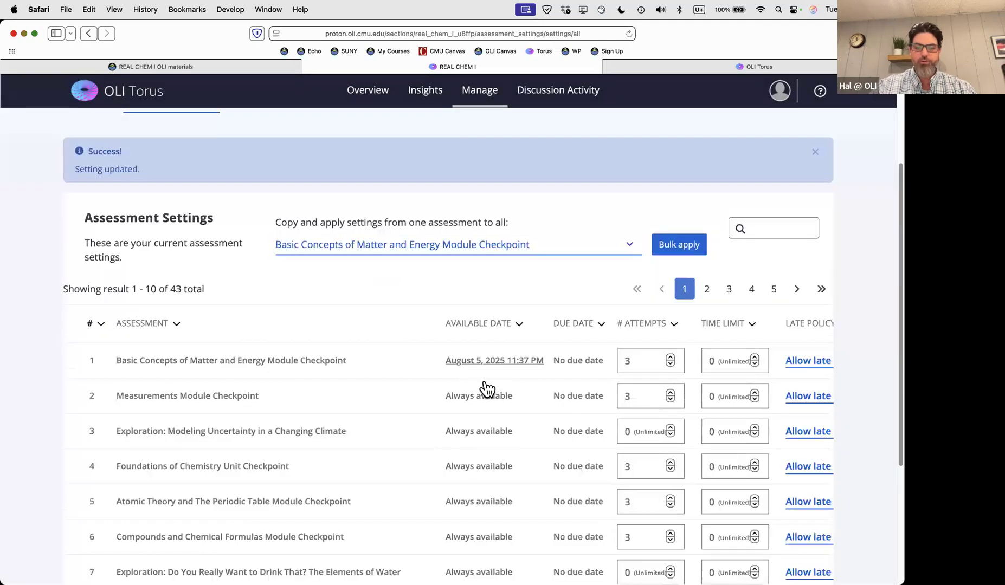
{"action": "left_click", "coordinate": [579, 363]}
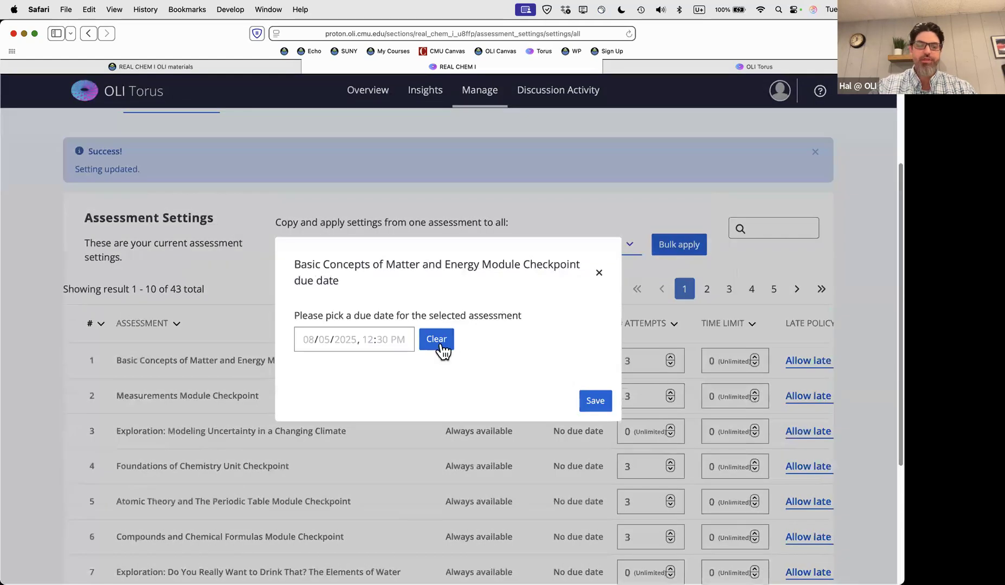
Set the first checkpoint's due date to August 7, 2025, 11:37 PM and save
{"action": "left_click", "coordinate": [313, 340]}
{"action": "left_click", "coordinate": [342, 385]}
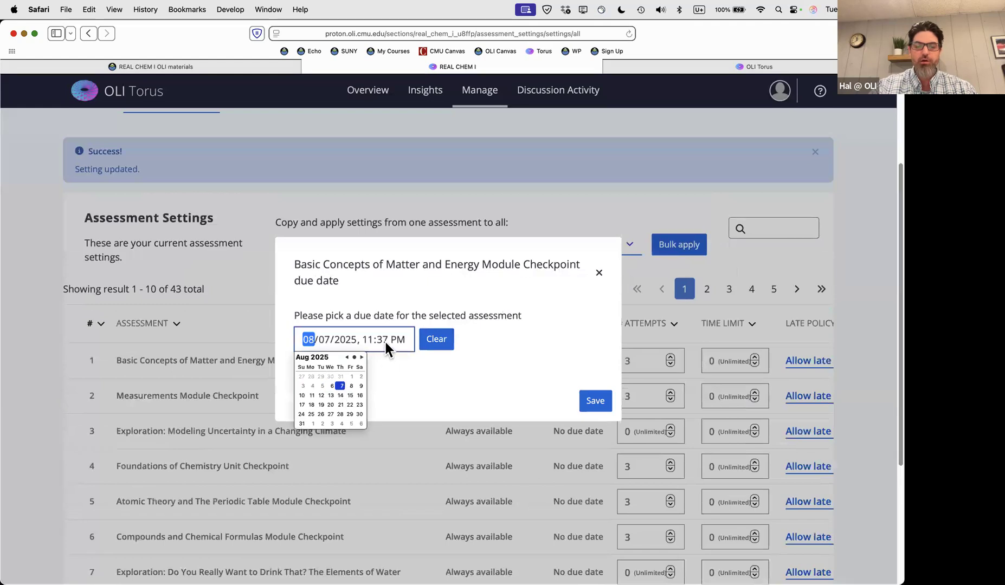
{"action": "left_click", "coordinate": [596, 404]}
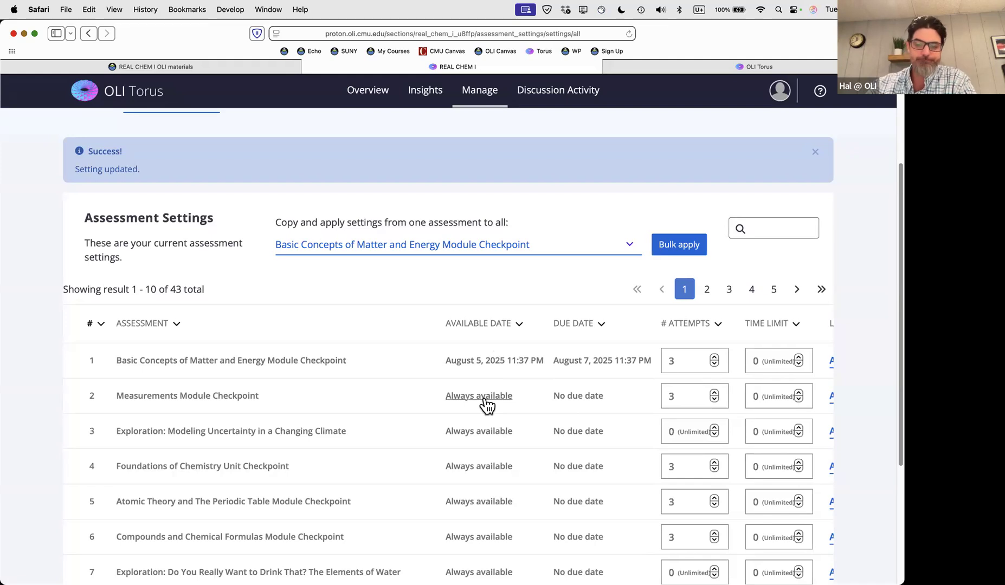
Review attempts and time limits across the ten assessments, then close the Success banner
{"action": "scroll", "coordinate": [487, 405], "scroll_direction": "right", "scroll_amount": 4}
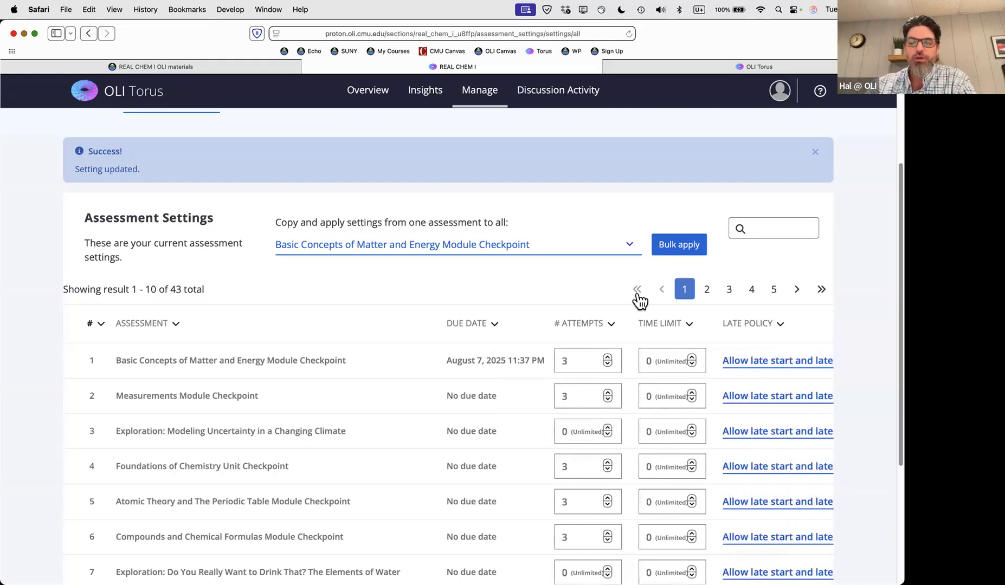
{"action": "scroll", "coordinate": [639, 300], "scroll_direction": "down", "scroll_amount": 5}
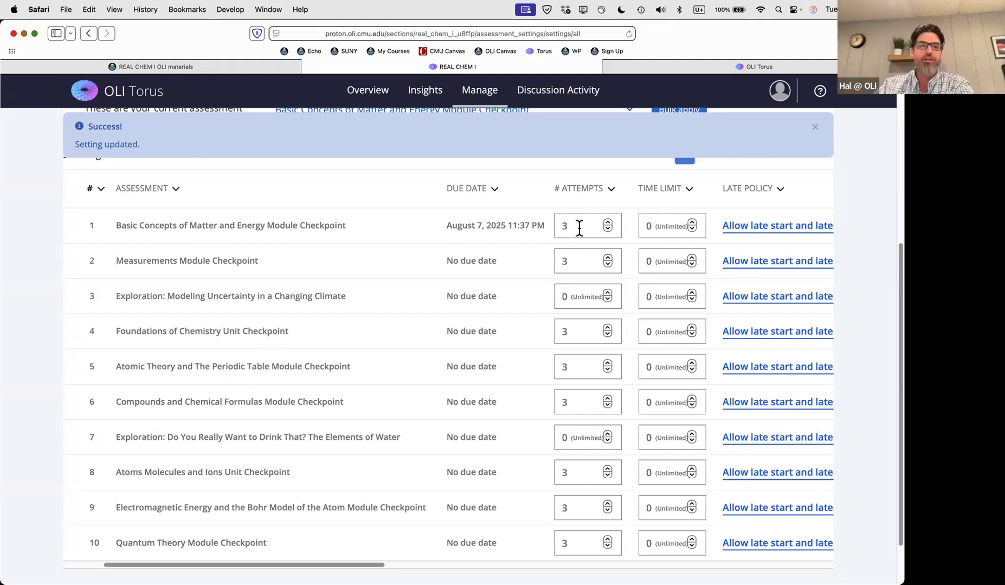
{"action": "left_click", "coordinate": [815, 128]}
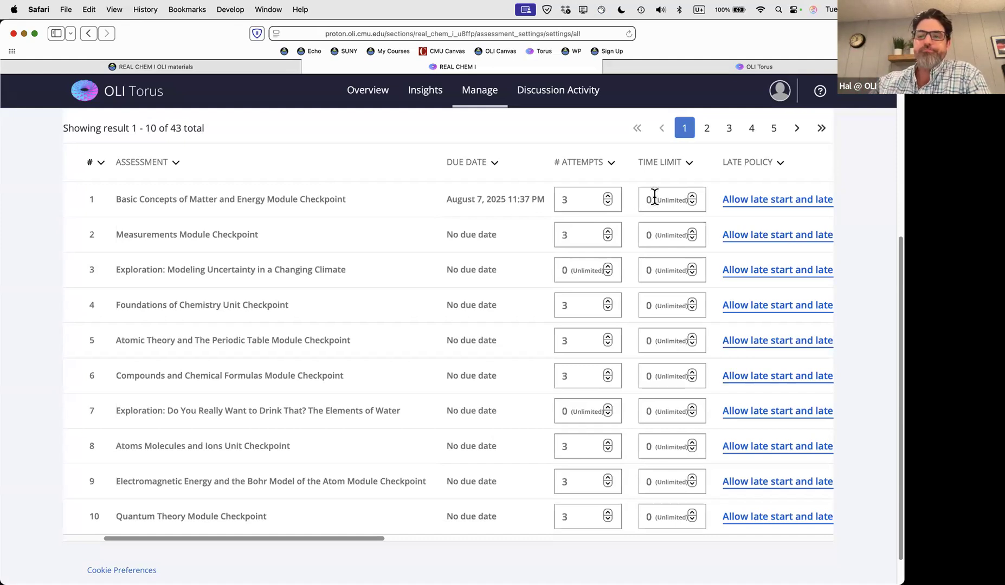
Give the Basic Concepts of Matter and Energy checkpoint a 60-minute time limit
{"action": "scroll", "coordinate": [672, 217], "scroll_direction": "right", "scroll_amount": 3}
{"action": "scroll", "coordinate": [684, 224], "scroll_direction": "right", "scroll_amount": 3}
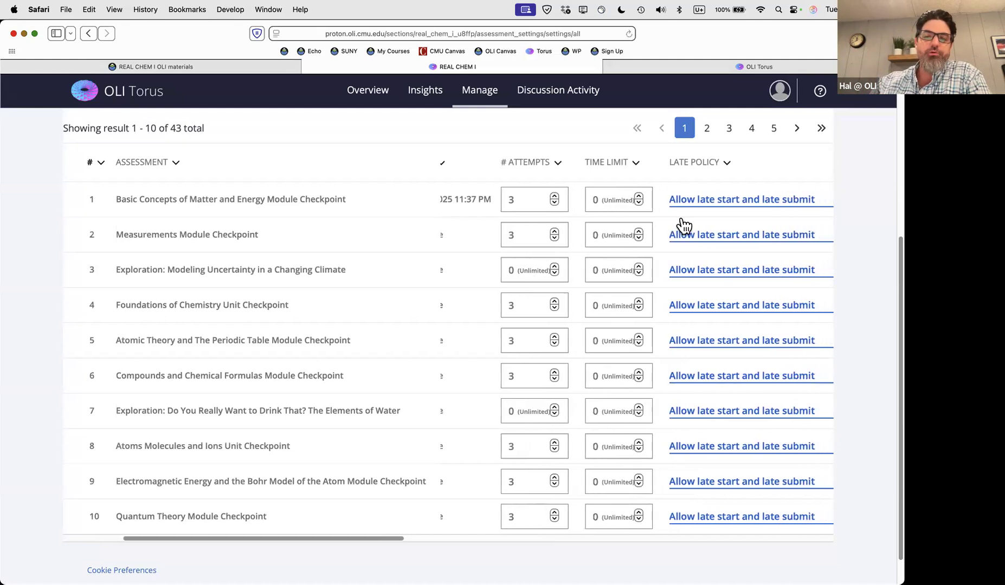
{"action": "left_click", "coordinate": [586, 203]}
{"action": "type", "text": "6"}
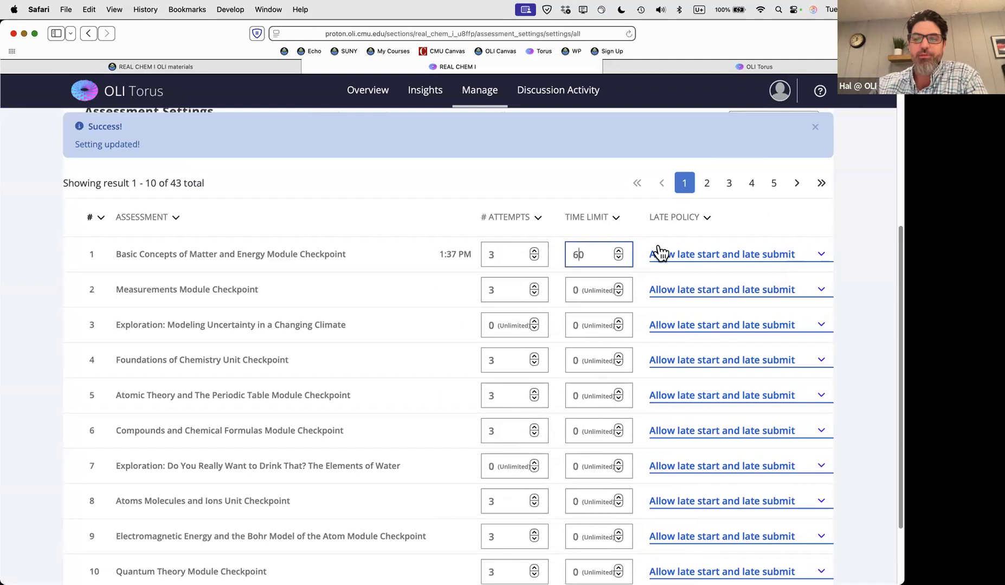
{"action": "scroll", "coordinate": [696, 259], "scroll_direction": "right", "scroll_amount": 2}
{"action": "scroll", "coordinate": [695, 253], "scroll_direction": "right", "scroll_amount": 3}
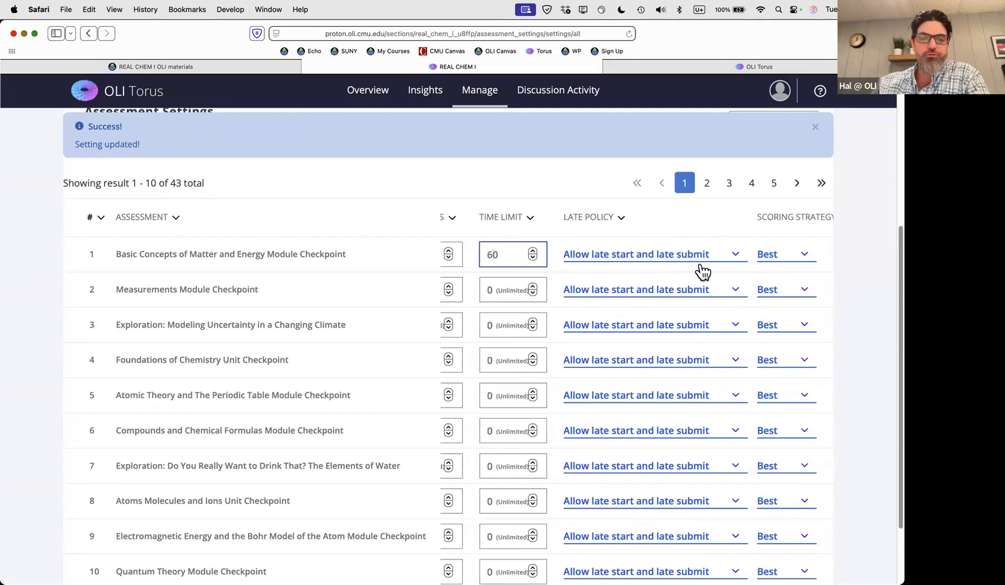
{"action": "scroll", "coordinate": [685, 282], "scroll_direction": "right", "scroll_amount": 3}
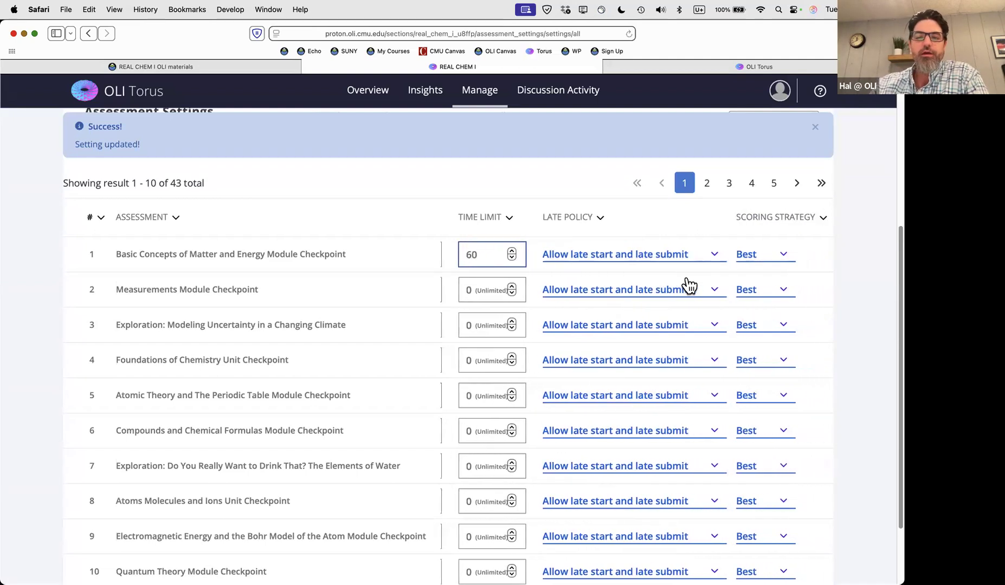
{"action": "left_click", "coordinate": [663, 259]}
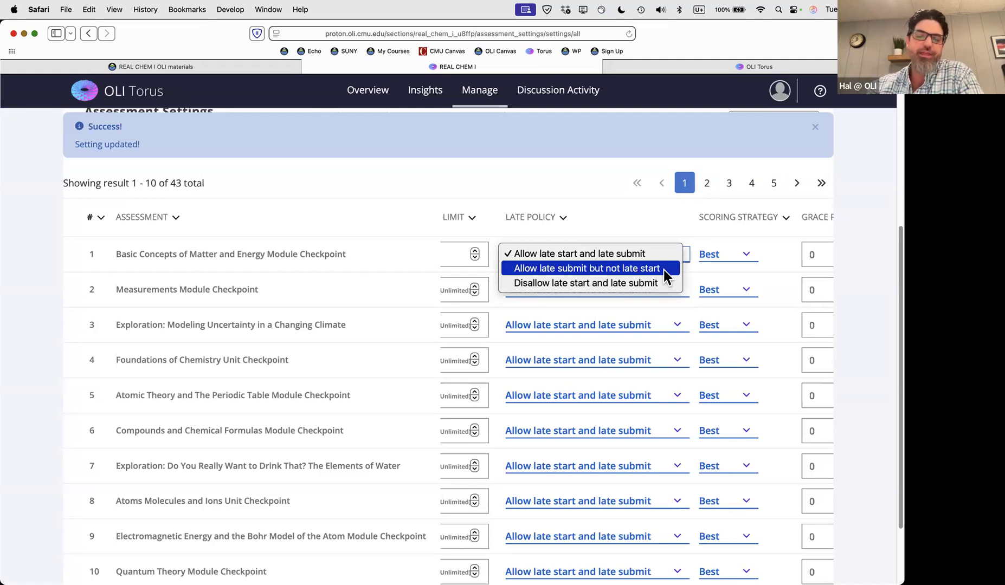
{"action": "left_click", "coordinate": [665, 233]}
{"action": "scroll", "coordinate": [744, 259], "scroll_direction": "right", "scroll_amount": 5}
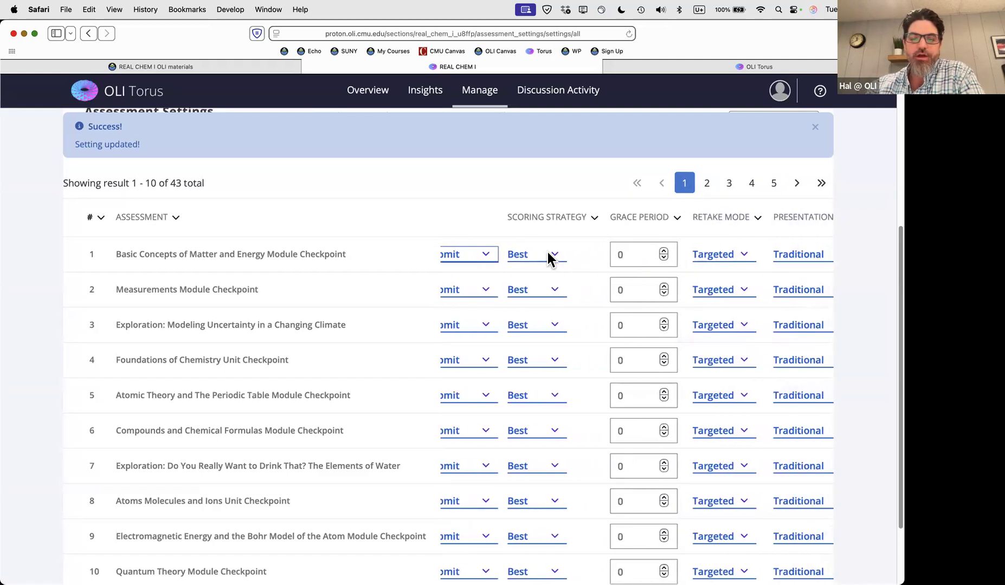
{"action": "left_click", "coordinate": [550, 257]}
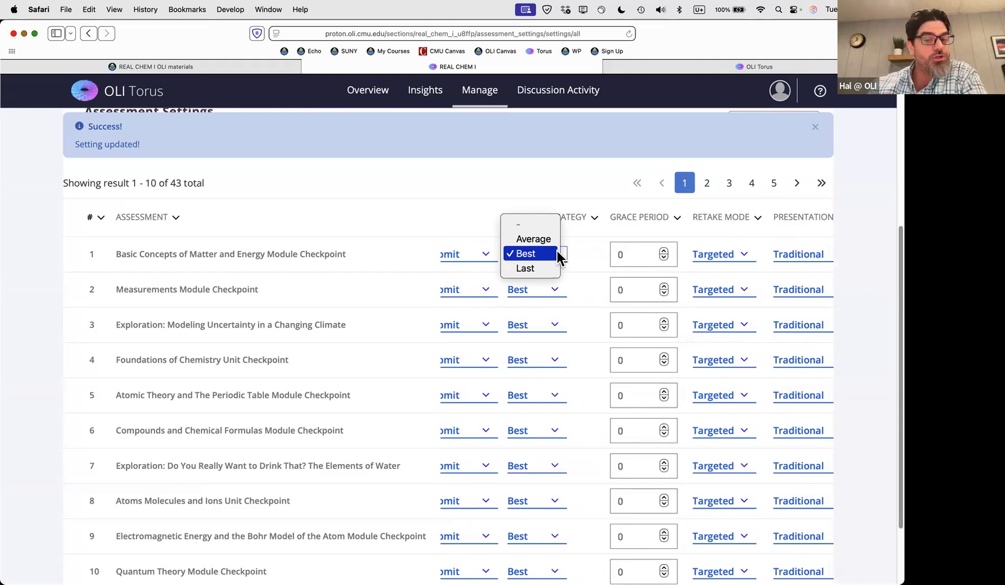
{"action": "left_click", "coordinate": [586, 255]}
{"action": "scroll", "coordinate": [587, 255], "scroll_direction": "right", "scroll_amount": 5}
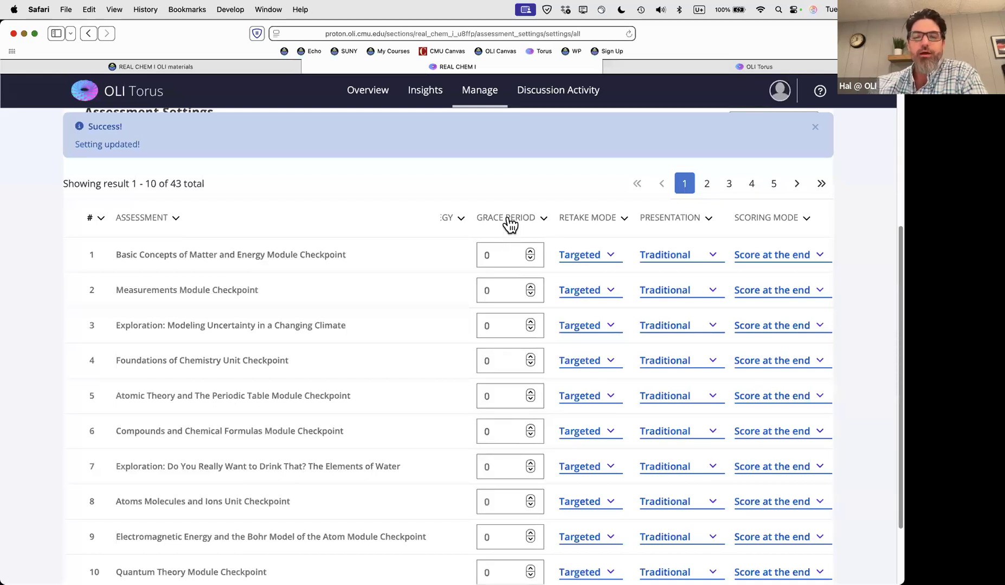
Increase the first checkpoint's grace period, then dismiss the setting-updated notice
{"action": "mouse_move", "coordinate": [509, 224]}
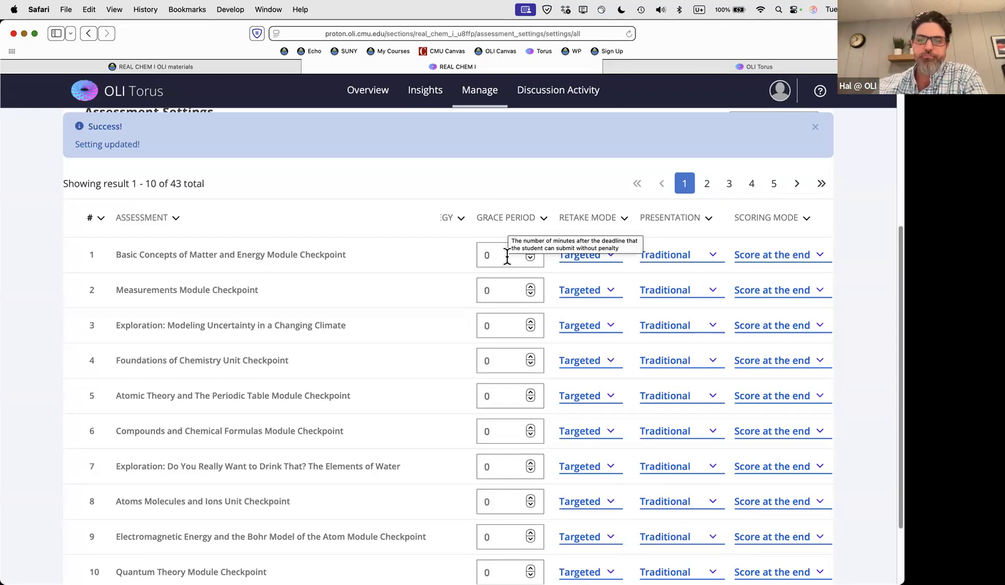
{"action": "left_click", "coordinate": [529, 251]}
{"action": "left_click", "coordinate": [528, 251]}
{"action": "left_click", "coordinate": [528, 251]}
{"action": "left_click", "coordinate": [528, 252]}
{"action": "left_click", "coordinate": [529, 251]}
{"action": "scroll", "coordinate": [539, 252], "scroll_direction": "right", "scroll_amount": 1}
{"action": "scroll", "coordinate": [539, 251], "scroll_direction": "right", "scroll_amount": 2}
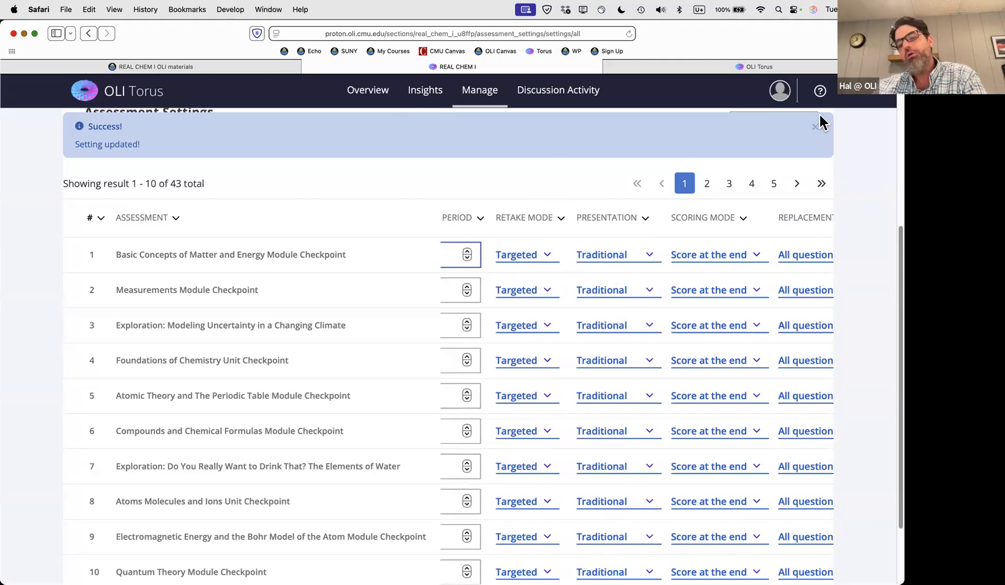
{"action": "left_click", "coordinate": [818, 133]}
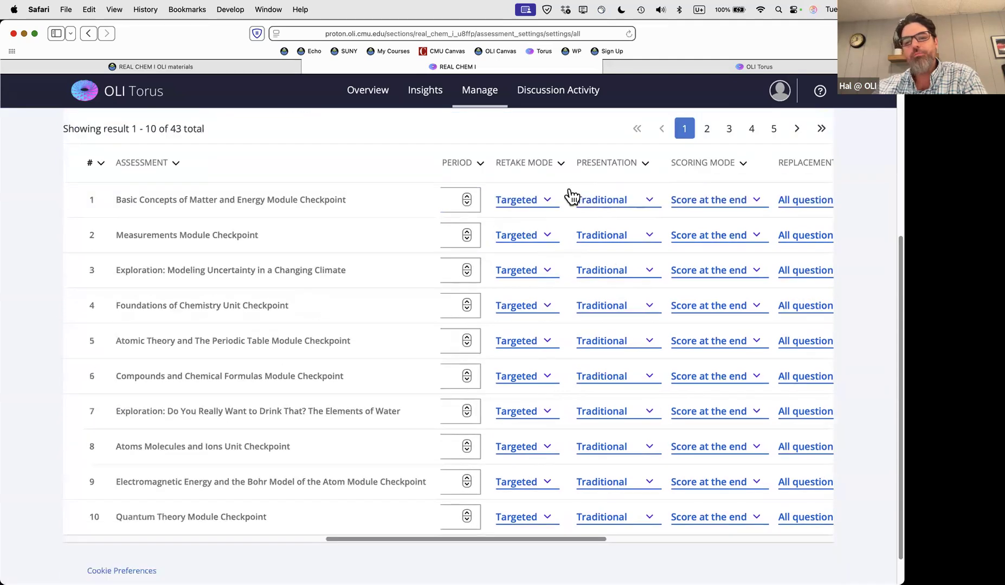
{"action": "scroll", "coordinate": [569, 200], "scroll_direction": "down", "scroll_amount": 1}
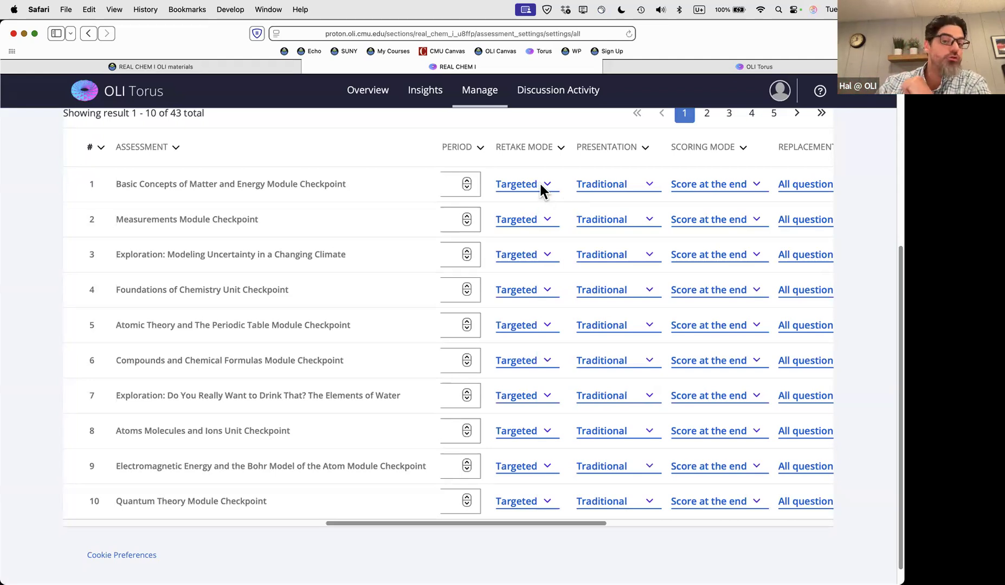
Change the Basic Concepts checkpoint's Retake Mode to Normal
{"action": "left_click", "coordinate": [548, 189]}
{"action": "left_click", "coordinate": [538, 200]}
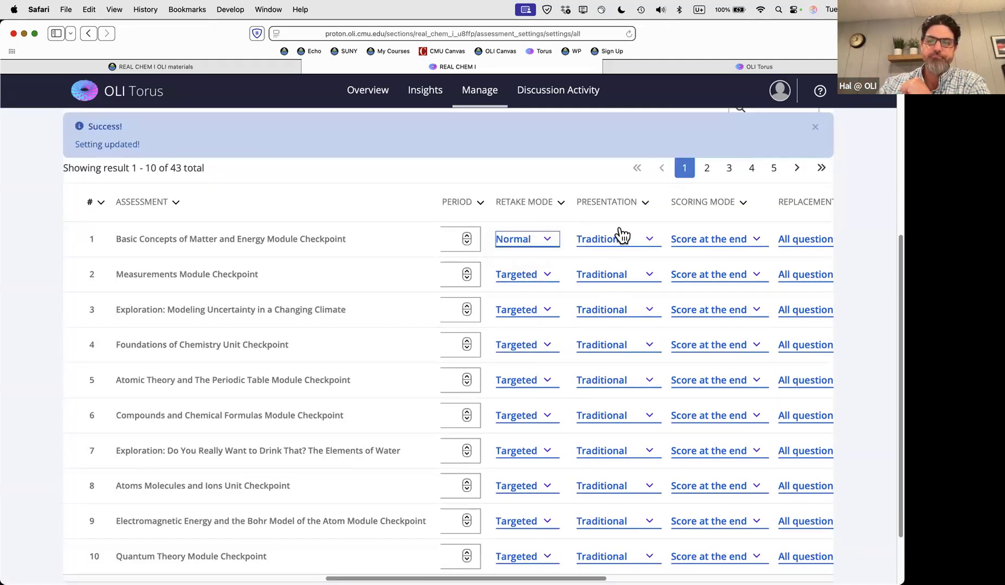
{"action": "scroll", "coordinate": [629, 262], "scroll_direction": "right", "scroll_amount": 2}
{"action": "scroll", "coordinate": [626, 261], "scroll_direction": "right", "scroll_amount": 1}
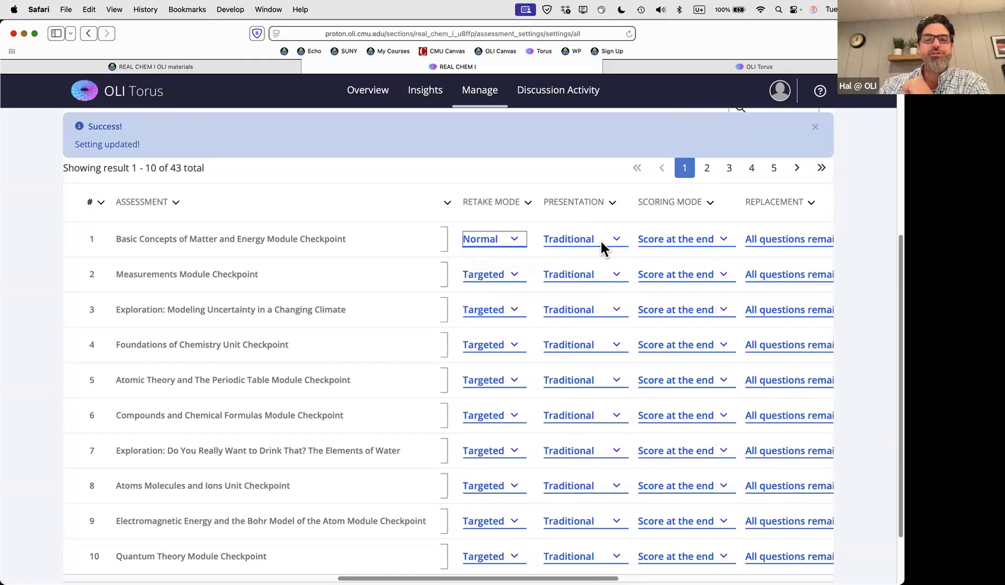
{"action": "scroll", "coordinate": [600, 239], "scroll_direction": "right", "scroll_amount": 2}
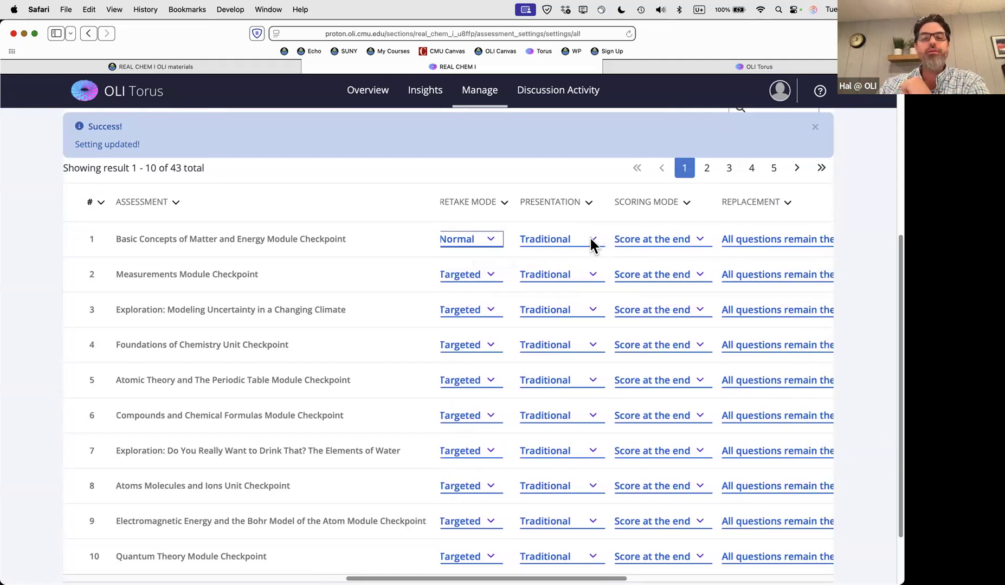
{"action": "left_click", "coordinate": [593, 241]}
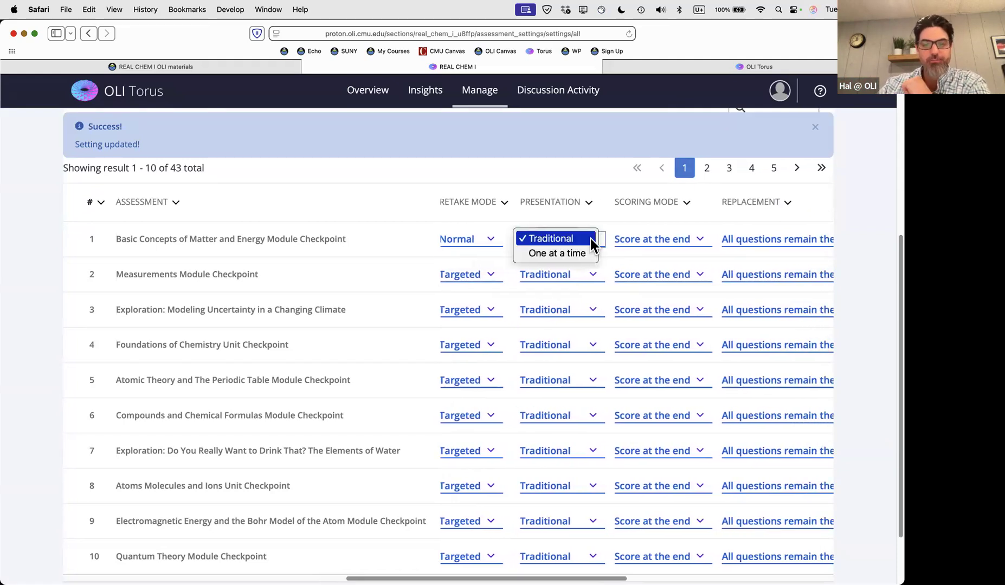
Set the first checkpoint's Presentation to 'One at a time'
{"action": "left_click", "coordinate": [564, 252]}
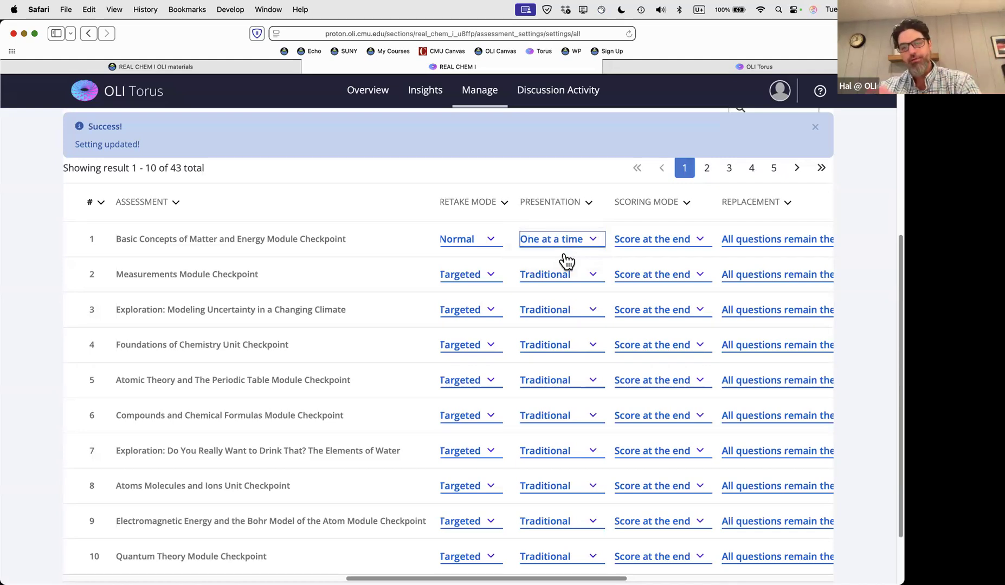
{"action": "scroll", "coordinate": [568, 266], "scroll_direction": "right", "scroll_amount": 3}
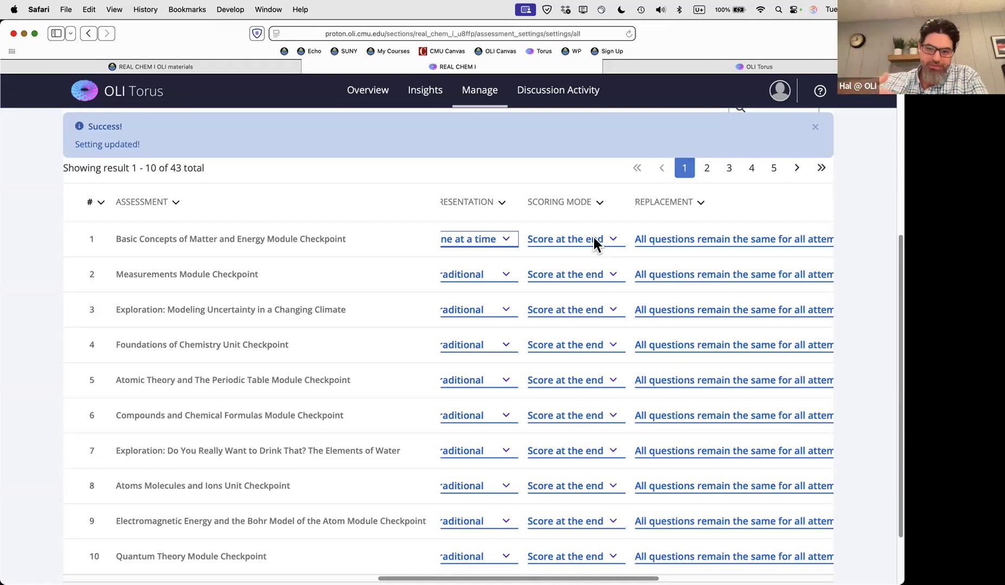
Set the Basic Concepts checkpoint's Scoring Mode in row 1 to Score as you go
{"action": "left_click", "coordinate": [593, 237]}
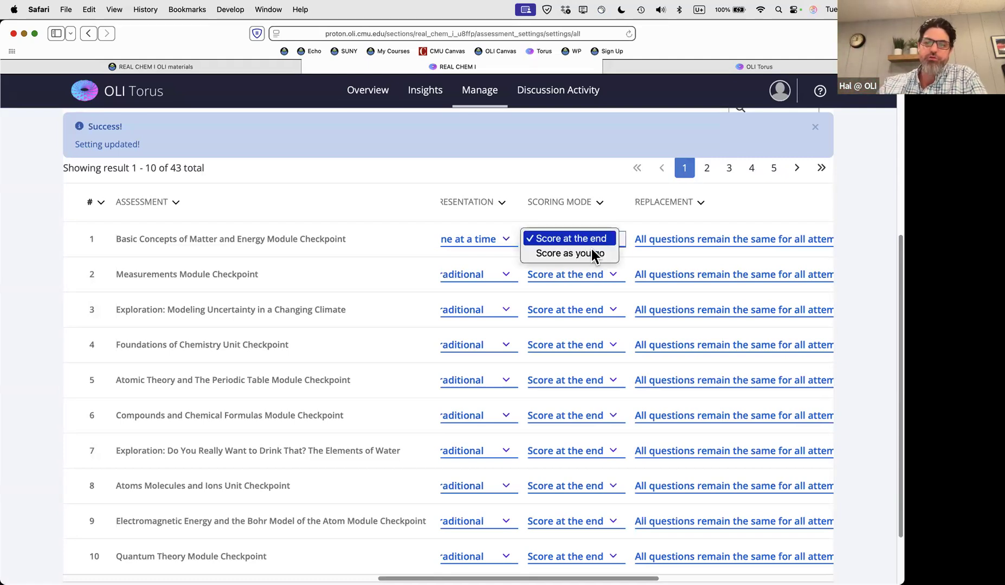
{"action": "left_click", "coordinate": [601, 252]}
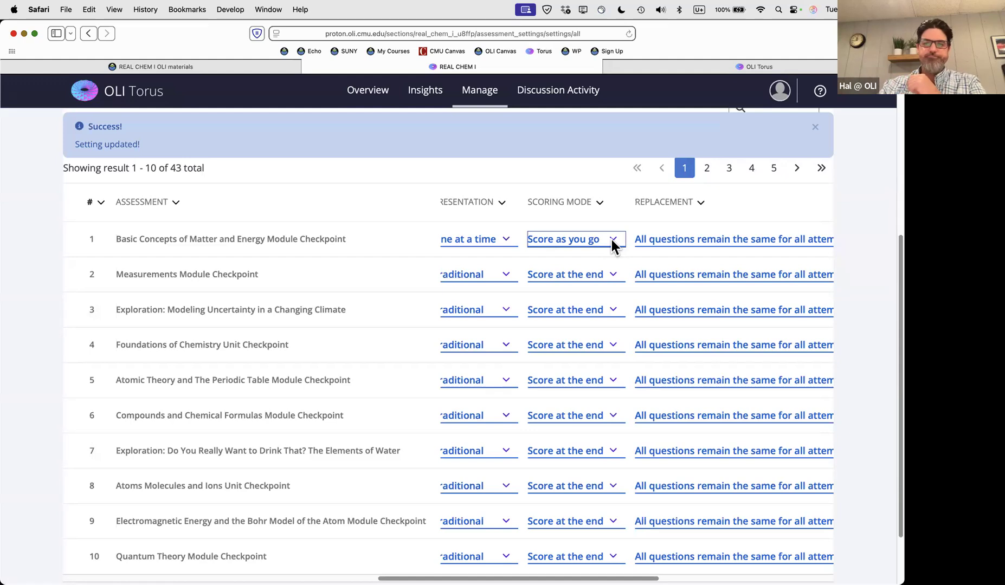
{"action": "scroll", "coordinate": [611, 240], "scroll_direction": "right", "scroll_amount": 5}
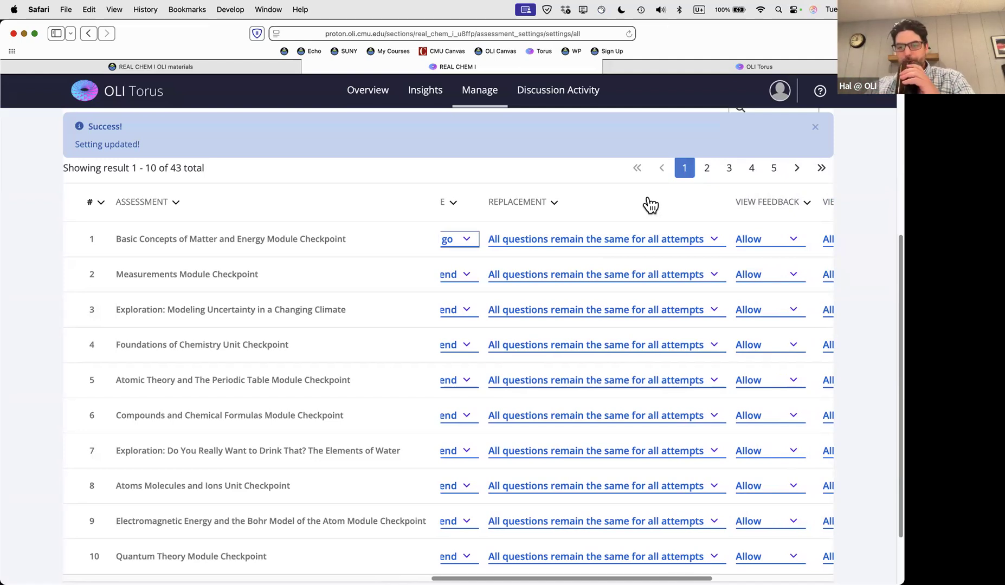
{"action": "left_click", "coordinate": [685, 239]}
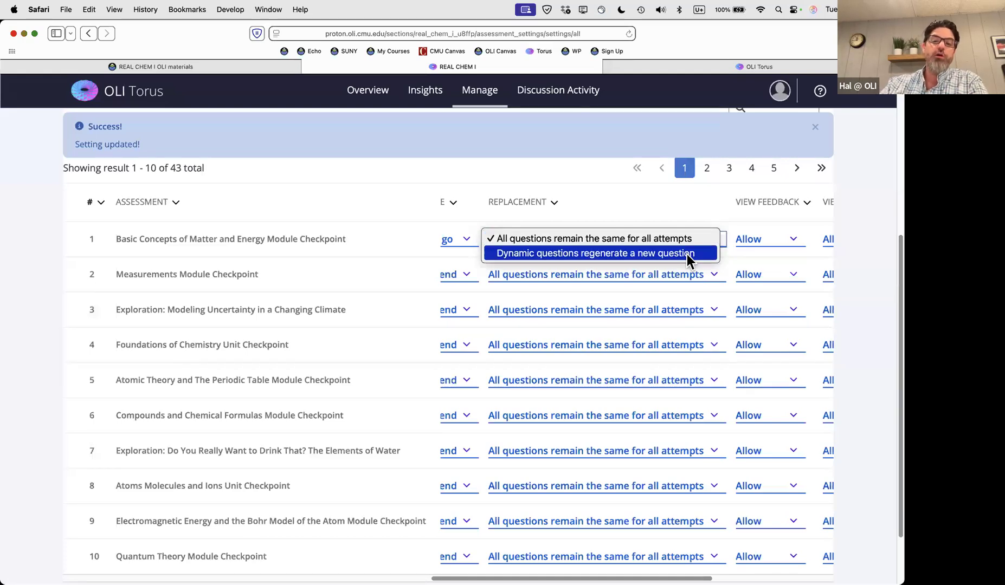
{"action": "left_click", "coordinate": [685, 207]}
{"action": "scroll", "coordinate": [686, 208], "scroll_direction": "right", "scroll_amount": 1}
{"action": "scroll", "coordinate": [688, 215], "scroll_direction": "right", "scroll_amount": 3}
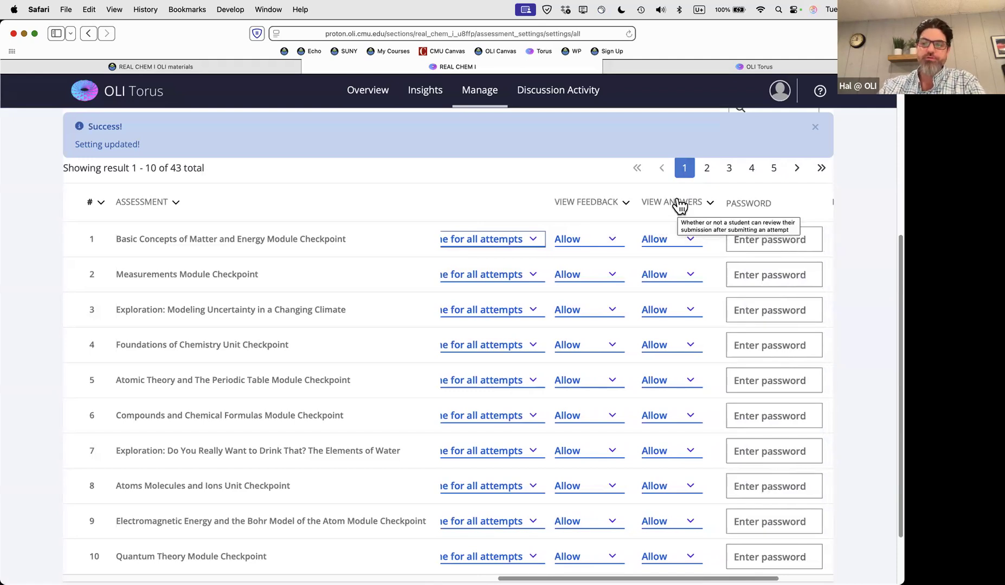
{"action": "scroll", "coordinate": [679, 206], "scroll_direction": "right", "scroll_amount": 2}
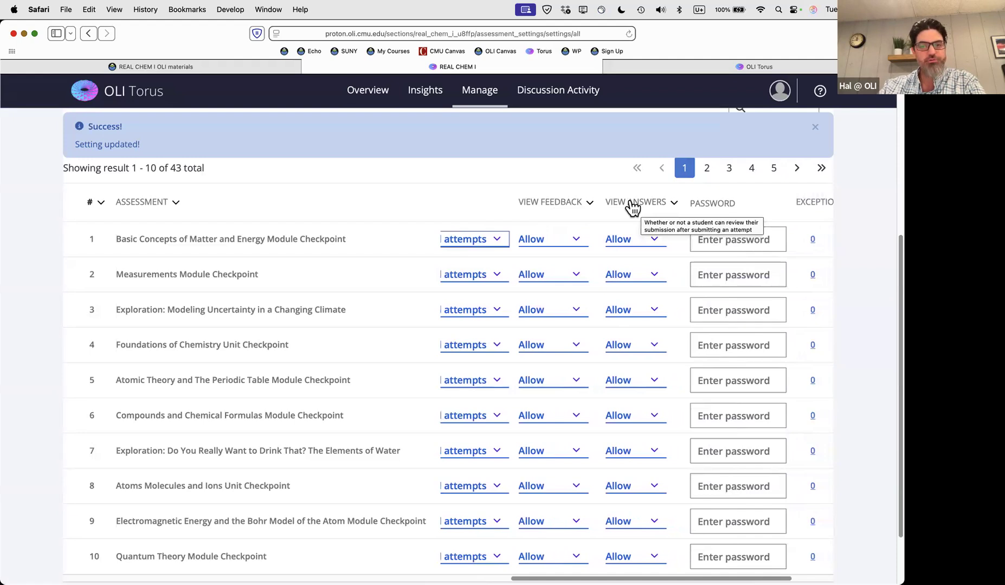
{"action": "scroll", "coordinate": [632, 207], "scroll_direction": "right", "scroll_amount": 2}
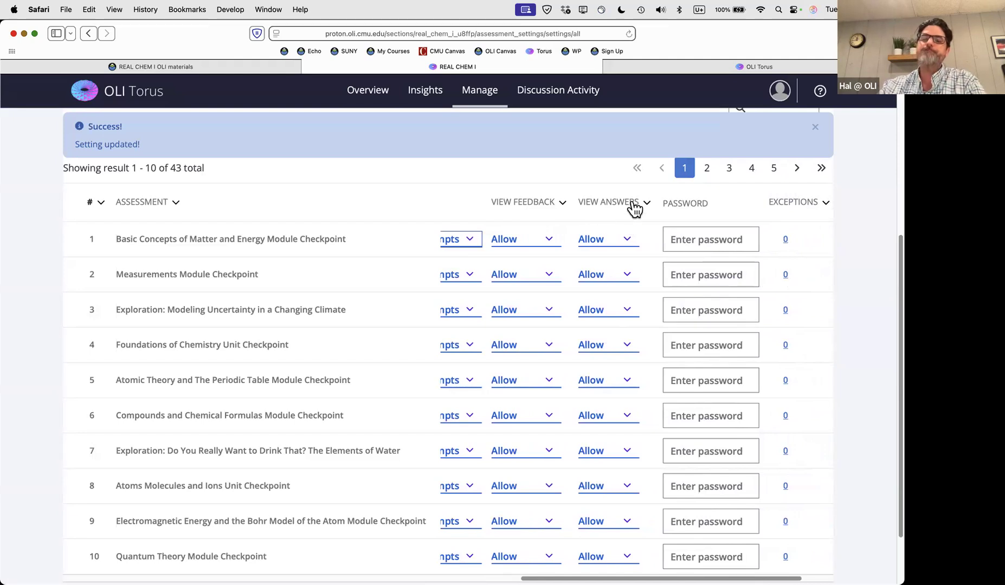
{"action": "scroll", "coordinate": [632, 217], "scroll_direction": "right", "scroll_amount": 4}
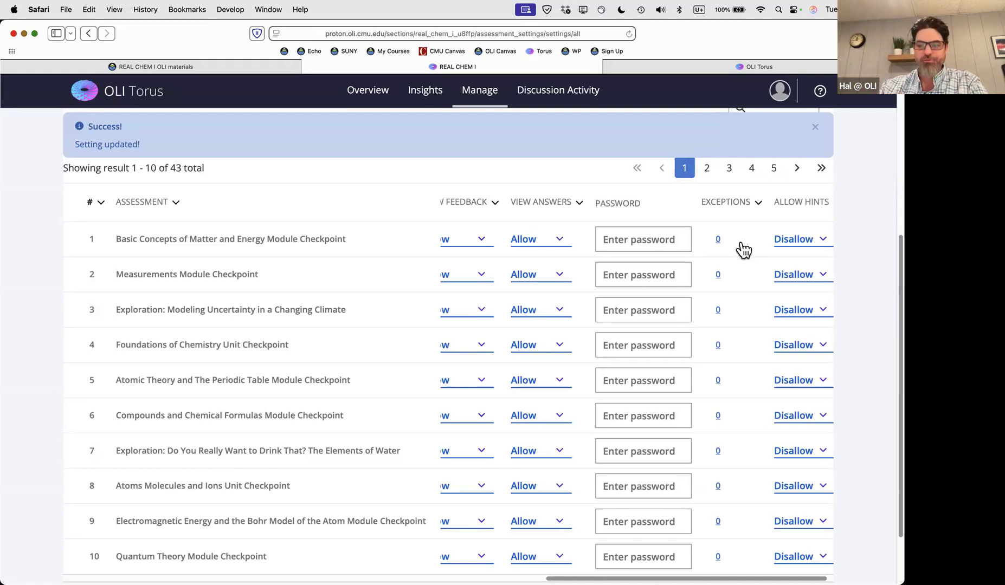
{"action": "scroll", "coordinate": [710, 246], "scroll_direction": "right", "scroll_amount": 2}
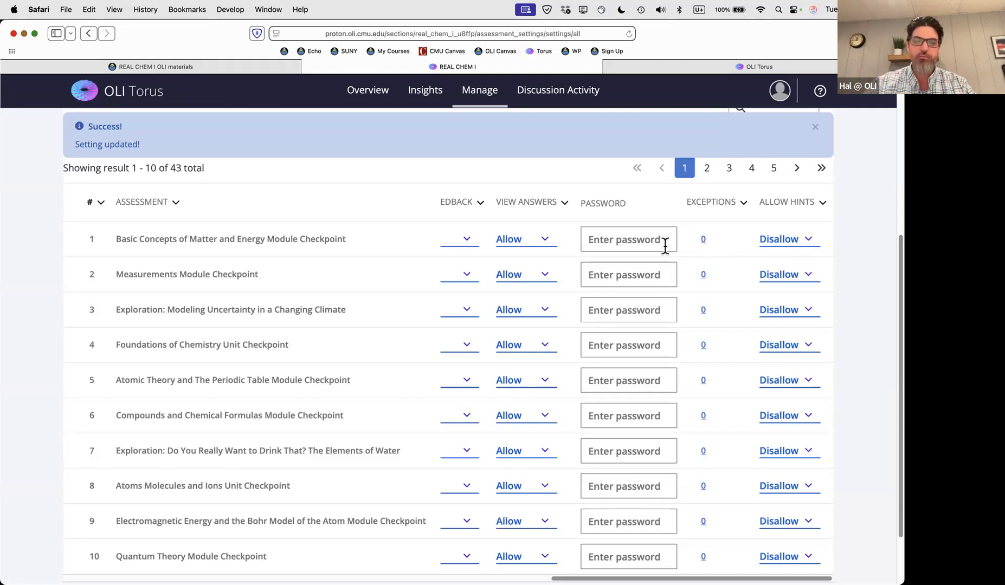
Review the first checkpoint's remaining setting columns and close the setting-updated Success banner
{"action": "scroll", "coordinate": [663, 245], "scroll_direction": "left", "scroll_amount": 15}
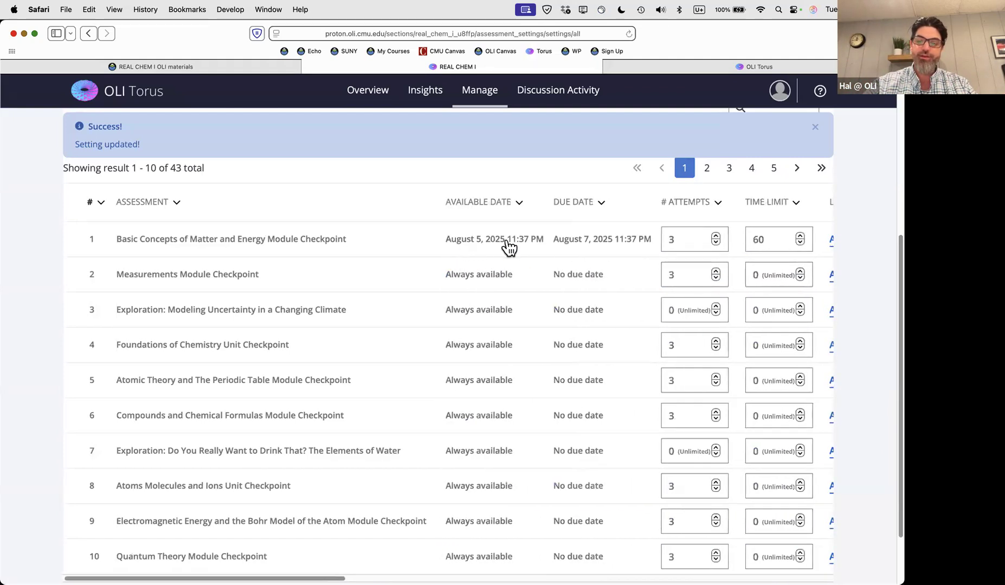
{"action": "scroll", "coordinate": [665, 263], "scroll_direction": "right", "scroll_amount": 4}
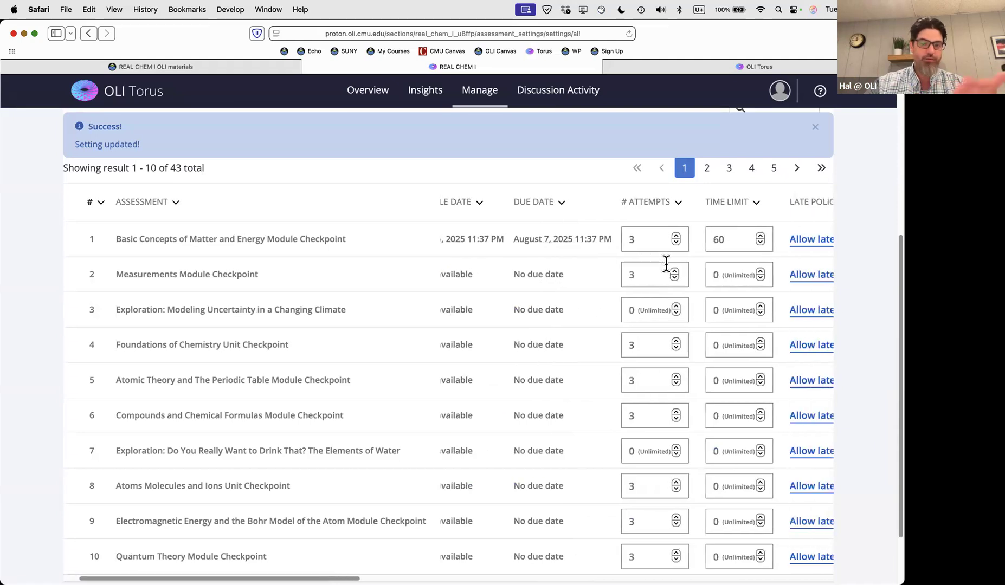
{"action": "scroll", "coordinate": [592, 237], "scroll_direction": "right", "scroll_amount": 4}
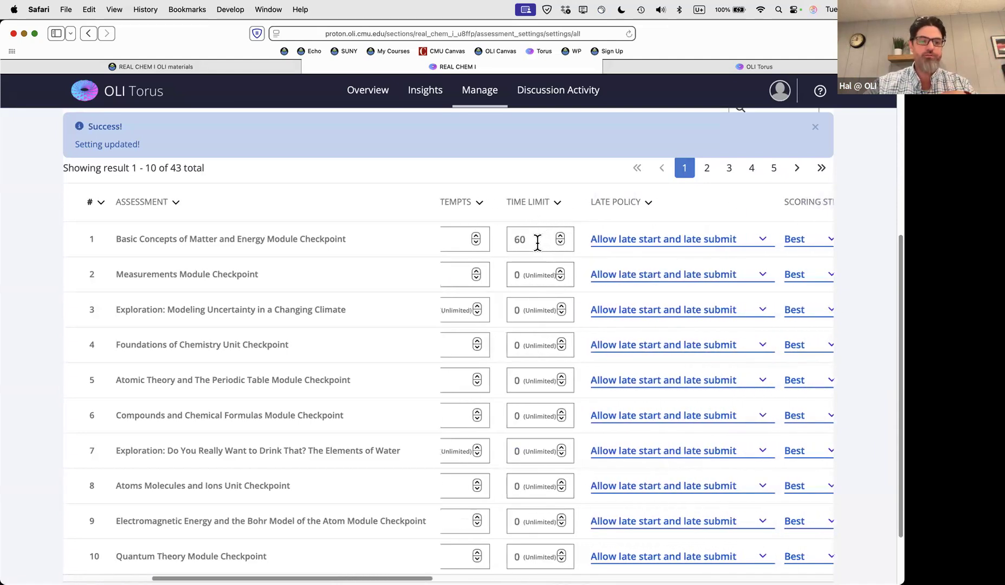
{"action": "scroll", "coordinate": [542, 242], "scroll_direction": "right", "scroll_amount": 10}
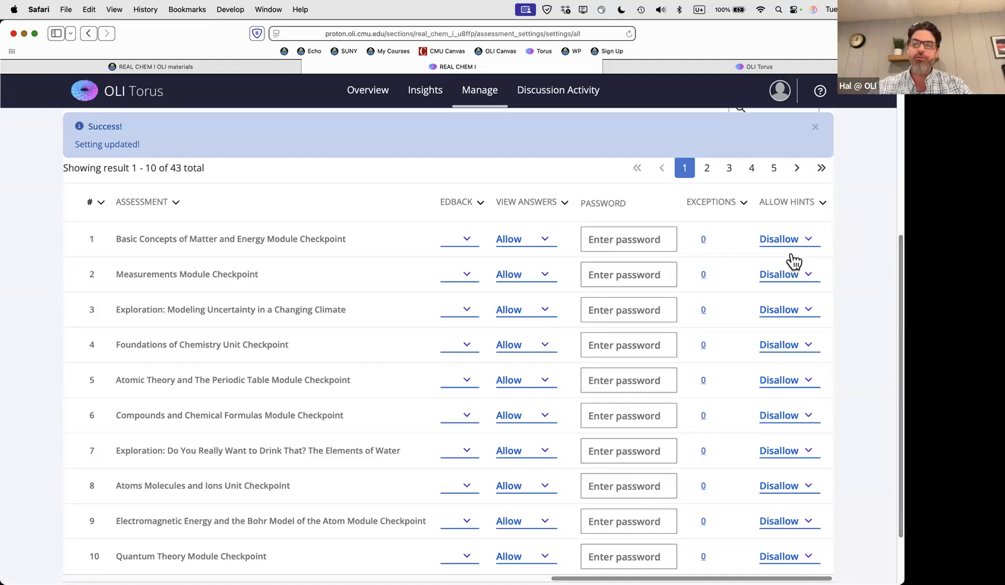
{"action": "scroll", "coordinate": [758, 262], "scroll_direction": "left", "scroll_amount": 10}
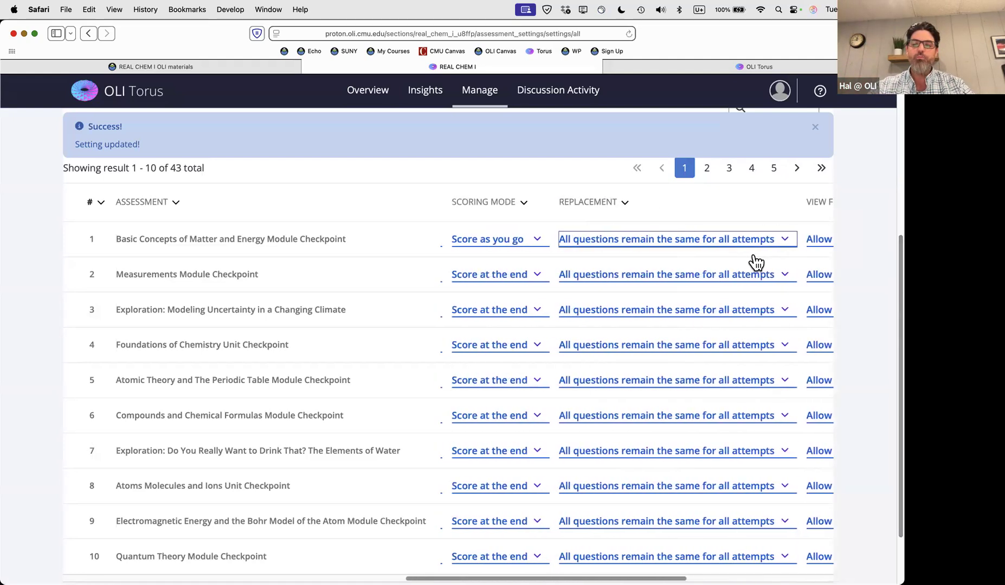
{"action": "scroll", "coordinate": [756, 262], "scroll_direction": "left", "scroll_amount": 10}
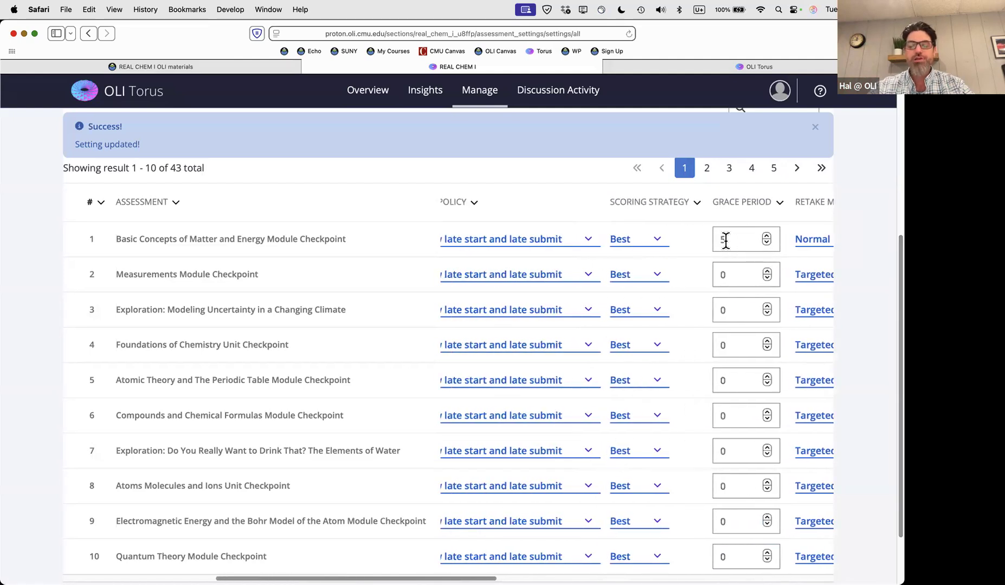
{"action": "scroll", "coordinate": [740, 242], "scroll_direction": "left", "scroll_amount": 10}
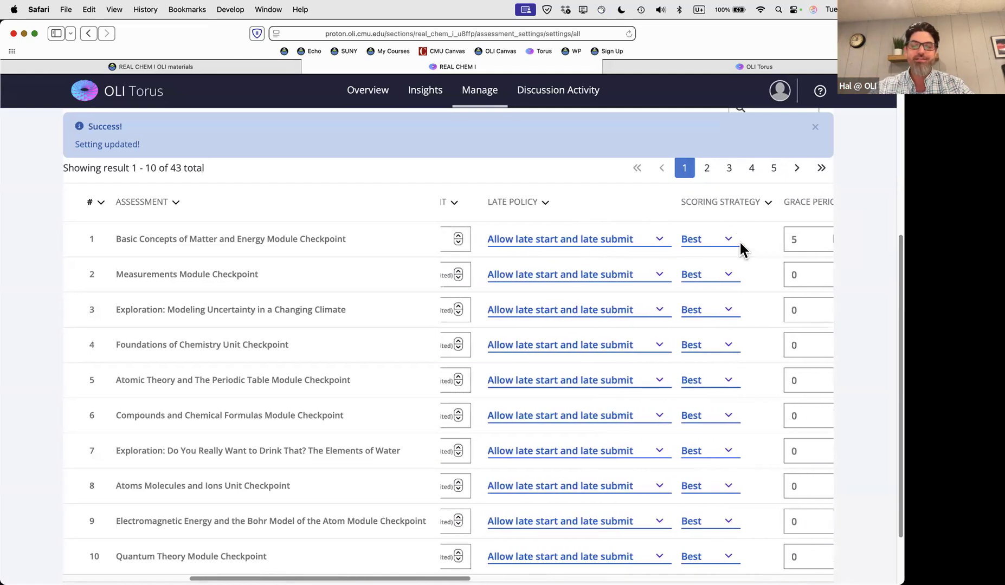
{"action": "scroll", "coordinate": [741, 243], "scroll_direction": "right", "scroll_amount": 5}
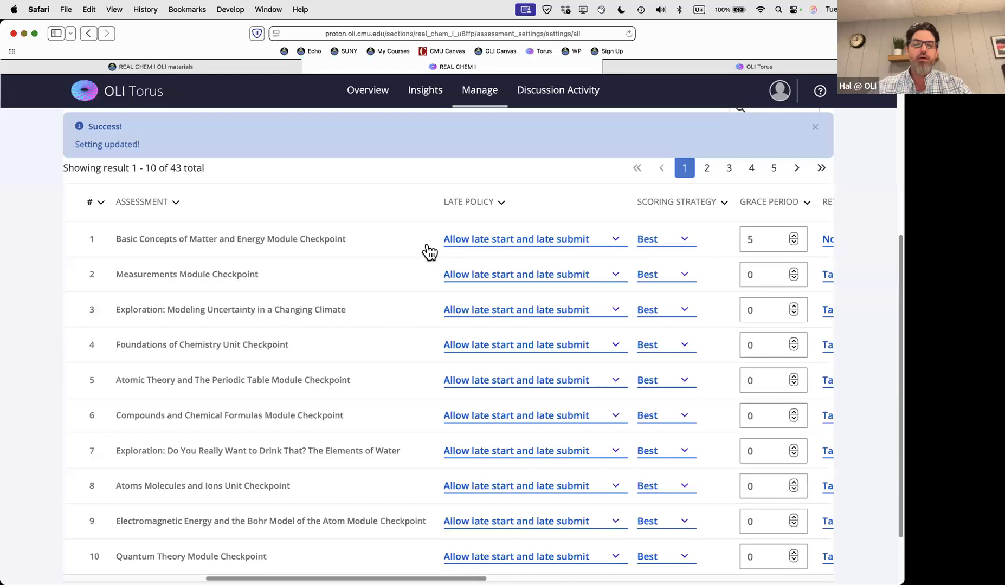
{"action": "left_click", "coordinate": [816, 133]}
{"action": "scroll", "coordinate": [566, 233], "scroll_direction": "right", "scroll_amount": 10}
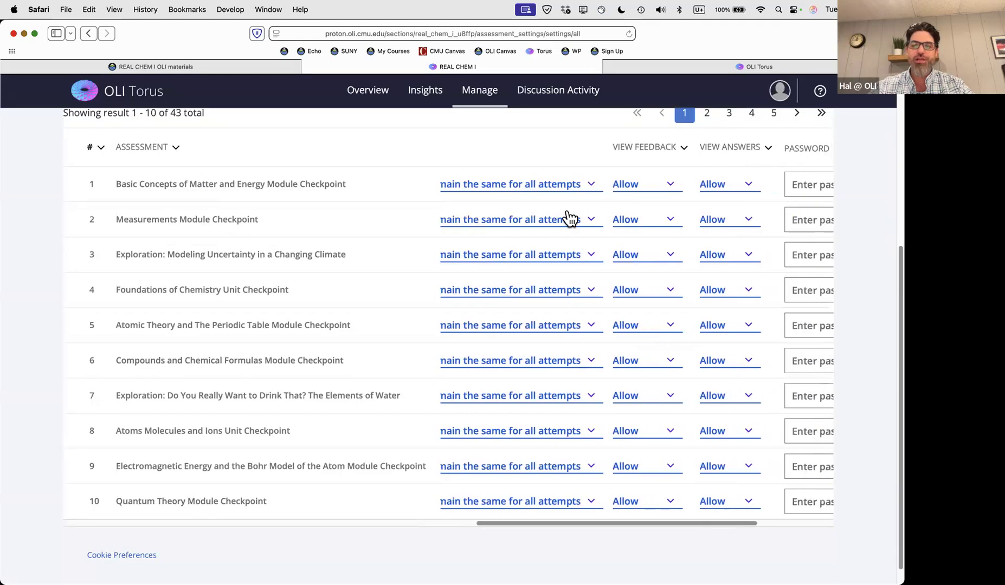
{"action": "scroll", "coordinate": [567, 218], "scroll_direction": "up", "scroll_amount": 5}
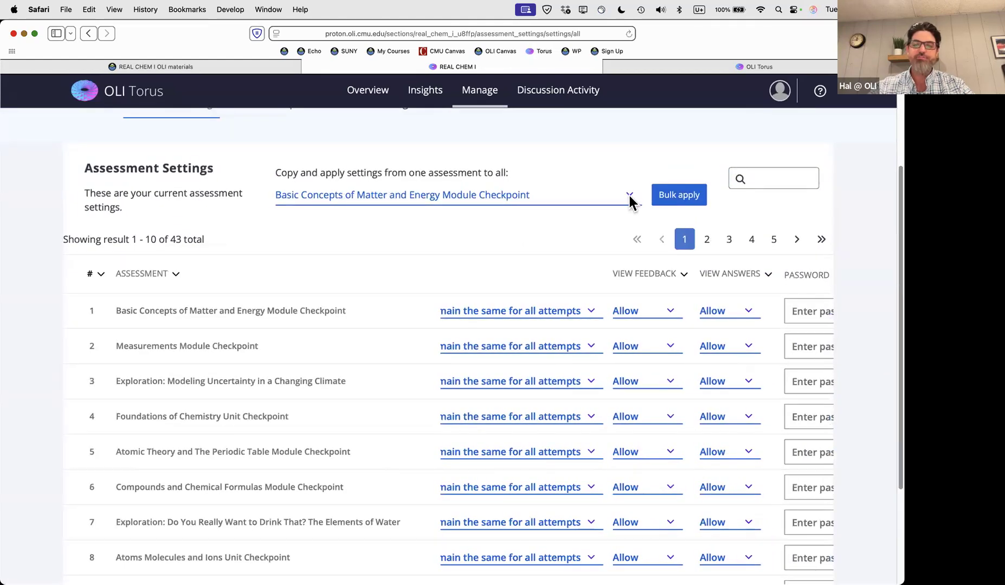
{"action": "left_click", "coordinate": [678, 196]}
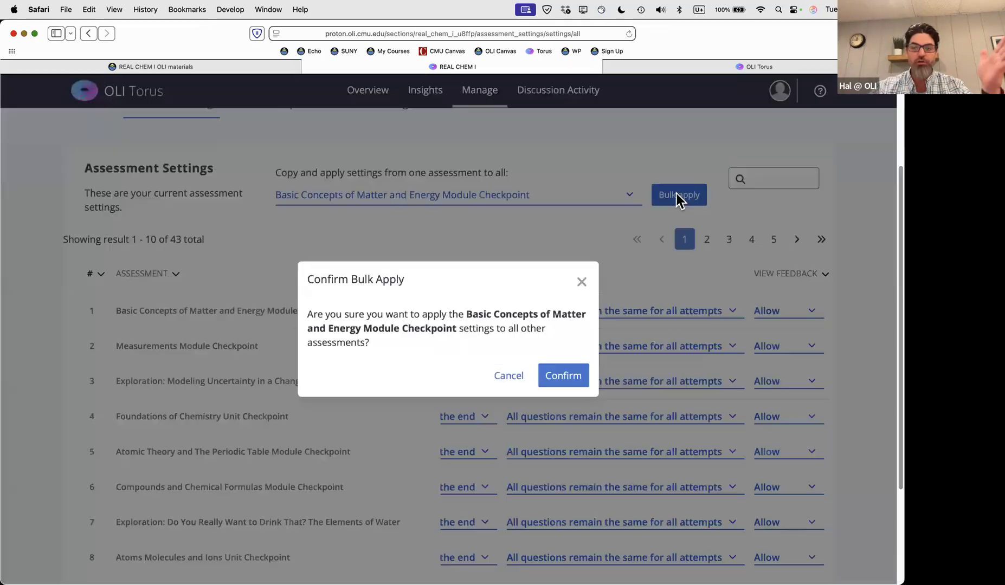
{"action": "left_click", "coordinate": [562, 376]}
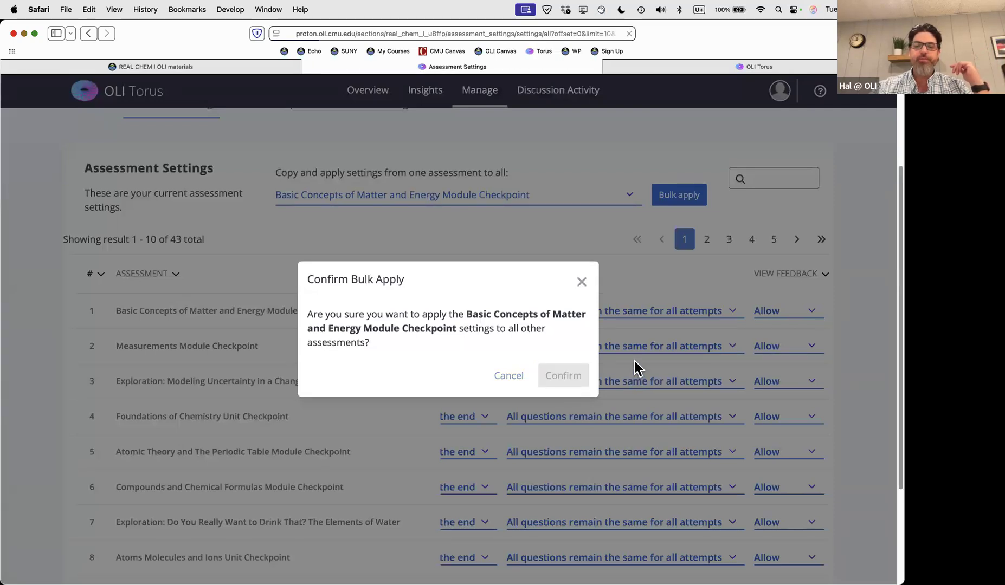
{"action": "scroll", "coordinate": [630, 409], "scroll_direction": "down", "scroll_amount": 3}
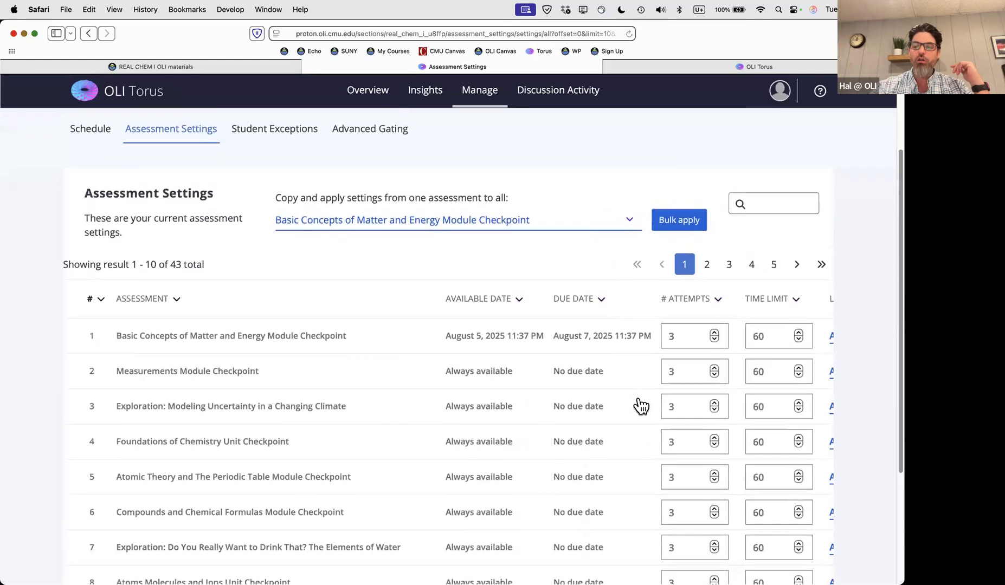
{"action": "scroll", "coordinate": [634, 406], "scroll_direction": "right", "scroll_amount": 5}
{"action": "scroll", "coordinate": [607, 401], "scroll_direction": "down", "scroll_amount": 5}
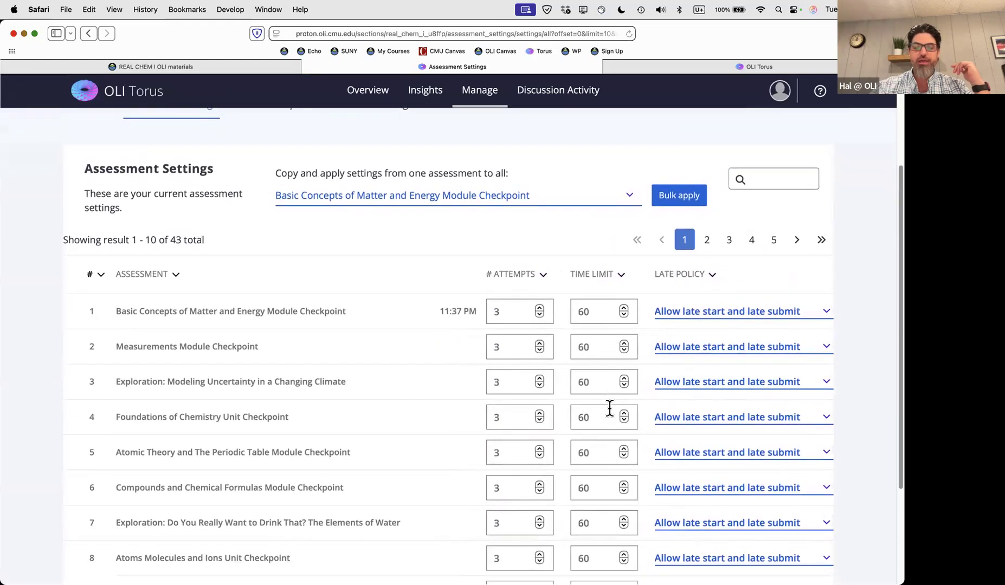
{"action": "scroll", "coordinate": [607, 320], "scroll_direction": "up", "scroll_amount": 1}
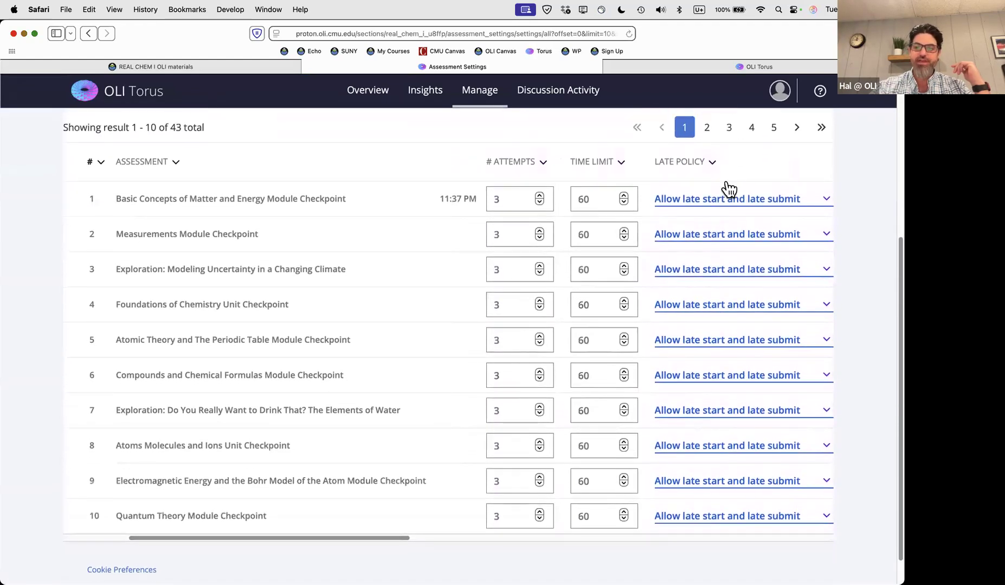
{"action": "left_click", "coordinate": [708, 130]}
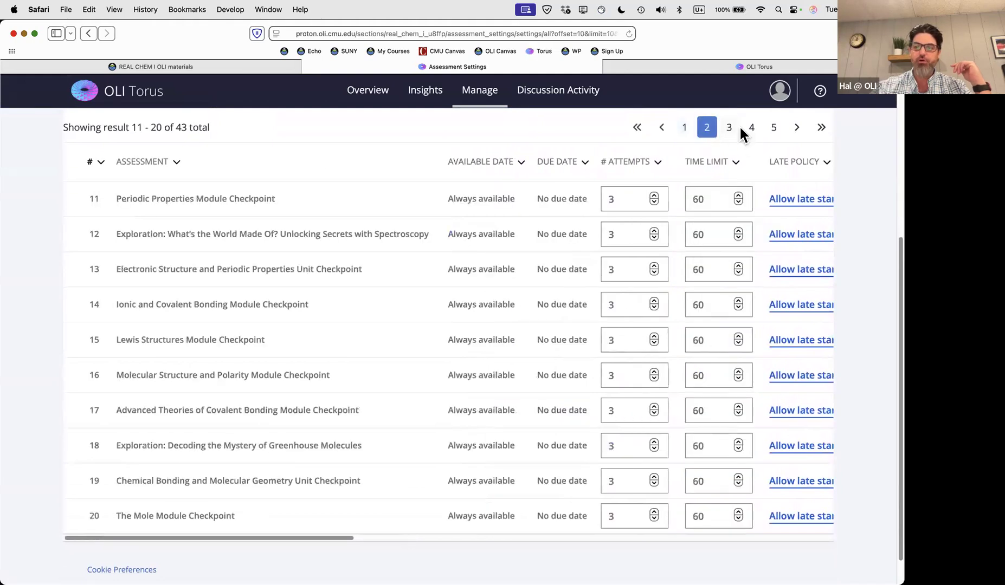
{"action": "left_click", "coordinate": [729, 129]}
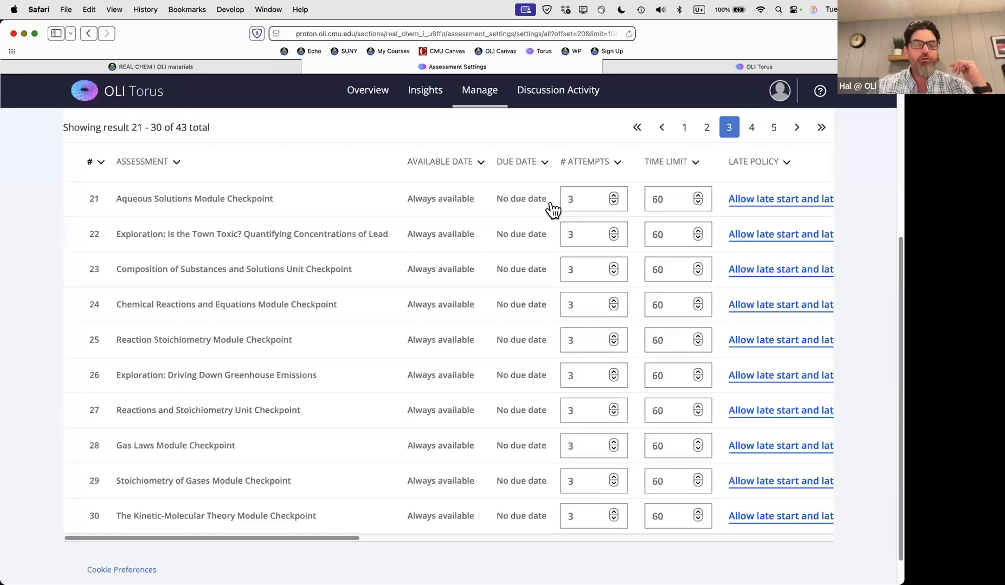
{"action": "left_click", "coordinate": [684, 127]}
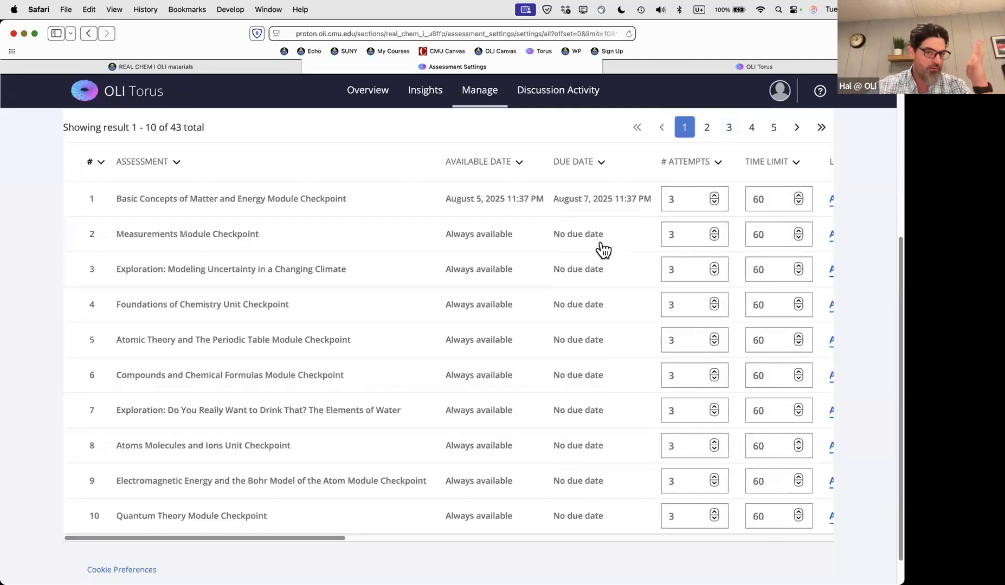
{"action": "scroll", "coordinate": [601, 248], "scroll_direction": "up", "scroll_amount": 2}
{"action": "scroll", "coordinate": [542, 307], "scroll_direction": "up", "scroll_amount": 1}
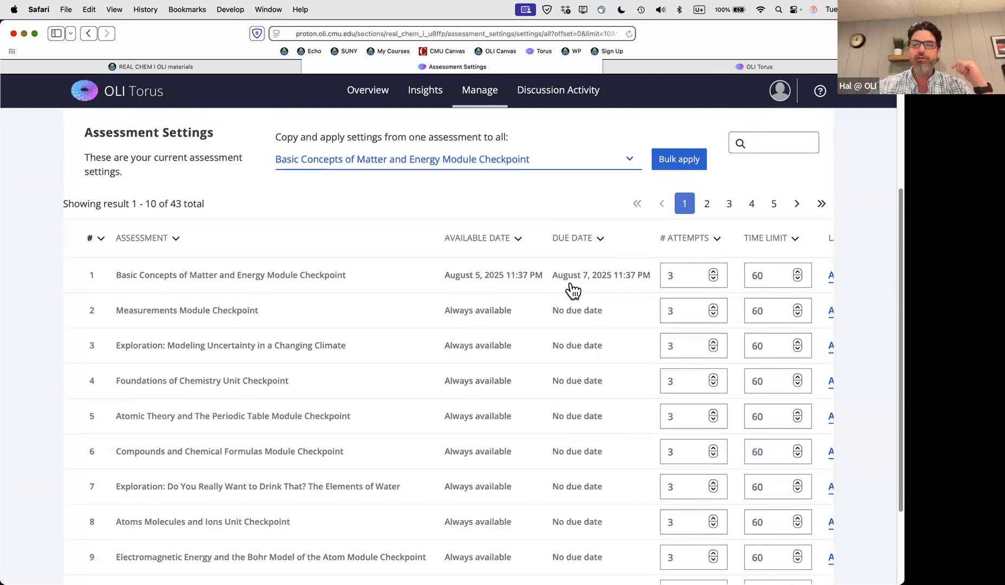
{"action": "scroll", "coordinate": [573, 284], "scroll_direction": "right", "scroll_amount": 8}
{"action": "scroll", "coordinate": [570, 280], "scroll_direction": "right", "scroll_amount": 15}
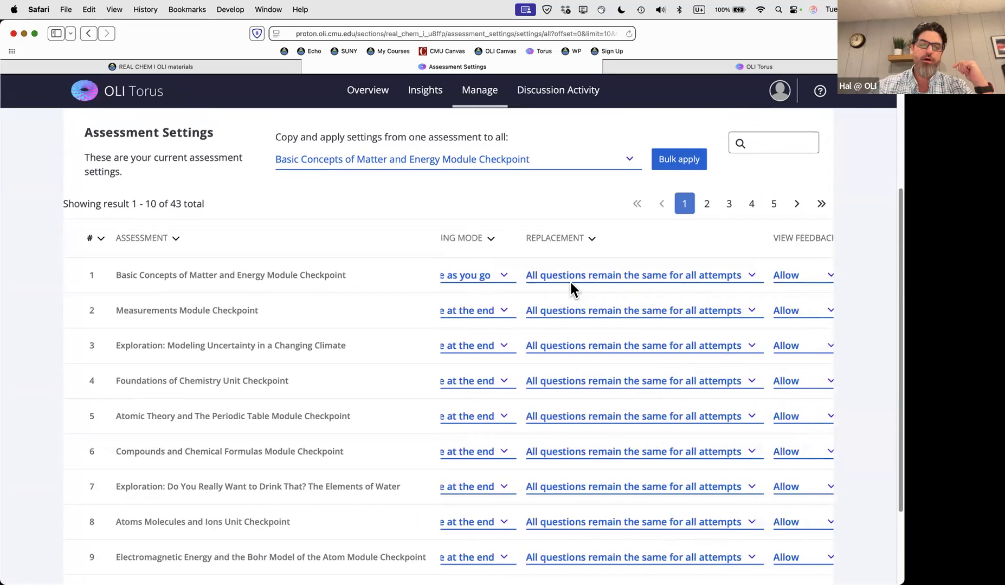
{"action": "scroll", "coordinate": [581, 282], "scroll_direction": "right", "scroll_amount": 3}
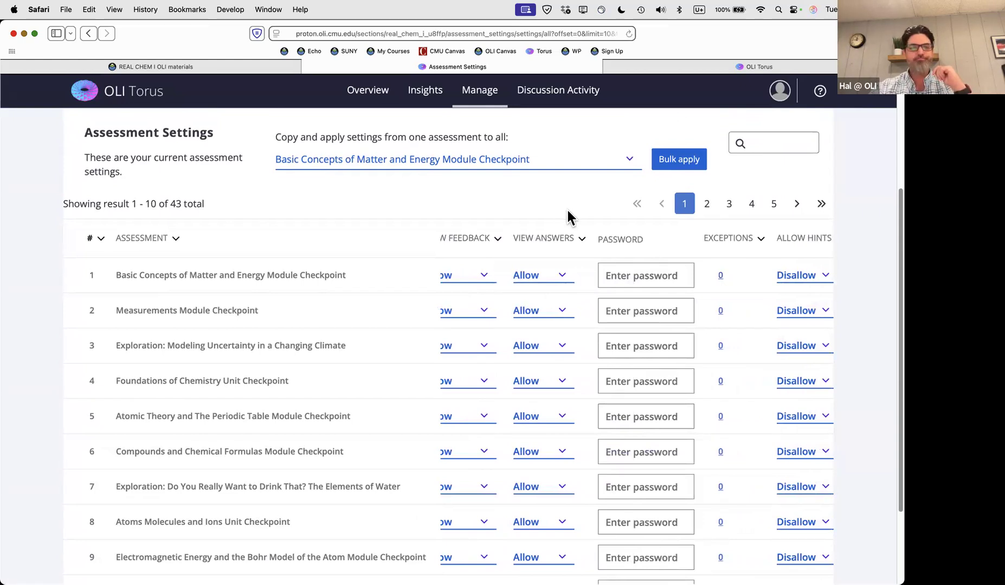
{"action": "scroll", "coordinate": [563, 209], "scroll_direction": "up", "scroll_amount": 5}
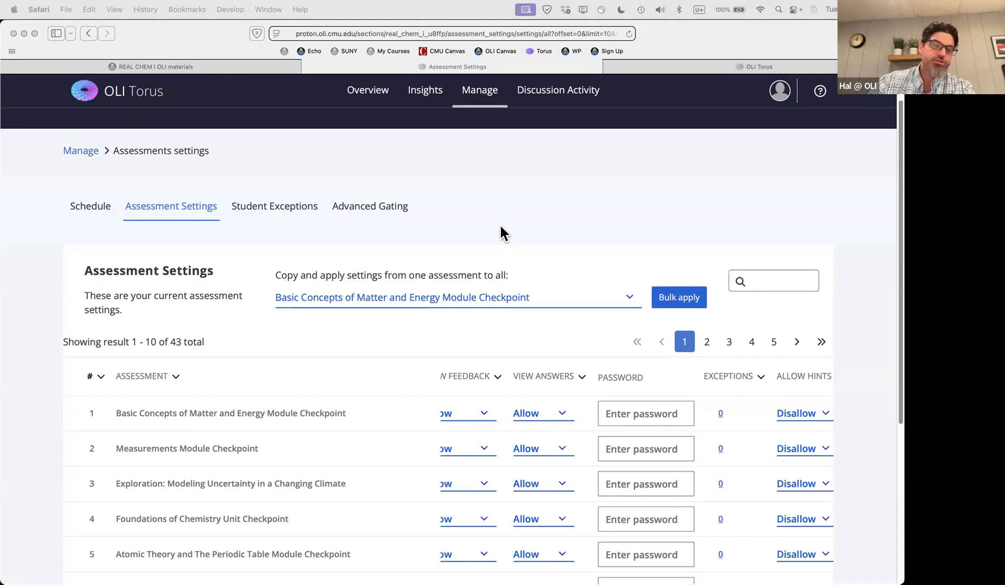
{"action": "left_click", "coordinate": [485, 209]}
{"action": "scroll", "coordinate": [546, 218], "scroll_direction": "up", "scroll_amount": 2}
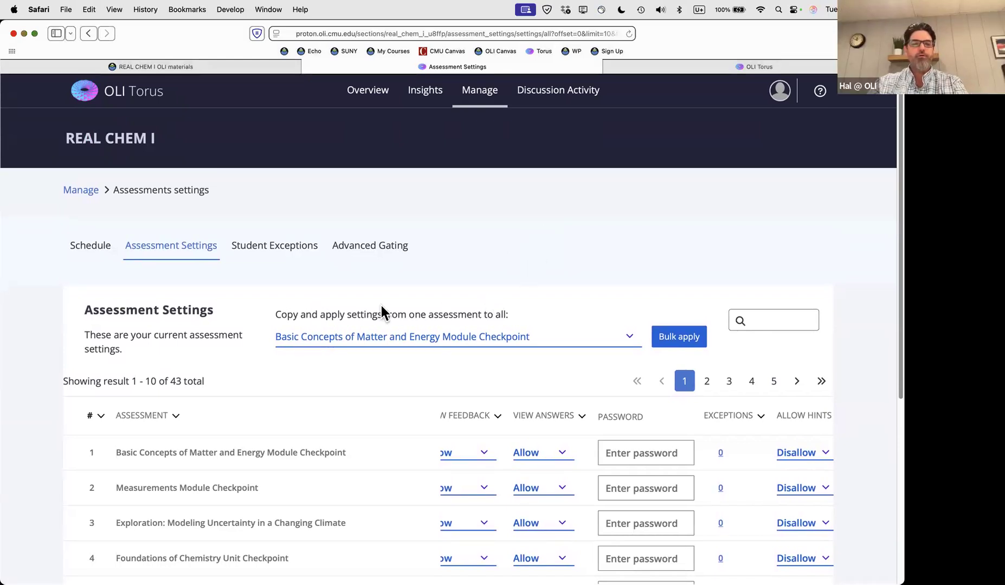
Open REAL CHEM I's Student Exceptions page, which has no Basic Concepts checkpoint exceptions
{"action": "left_click", "coordinate": [282, 255]}
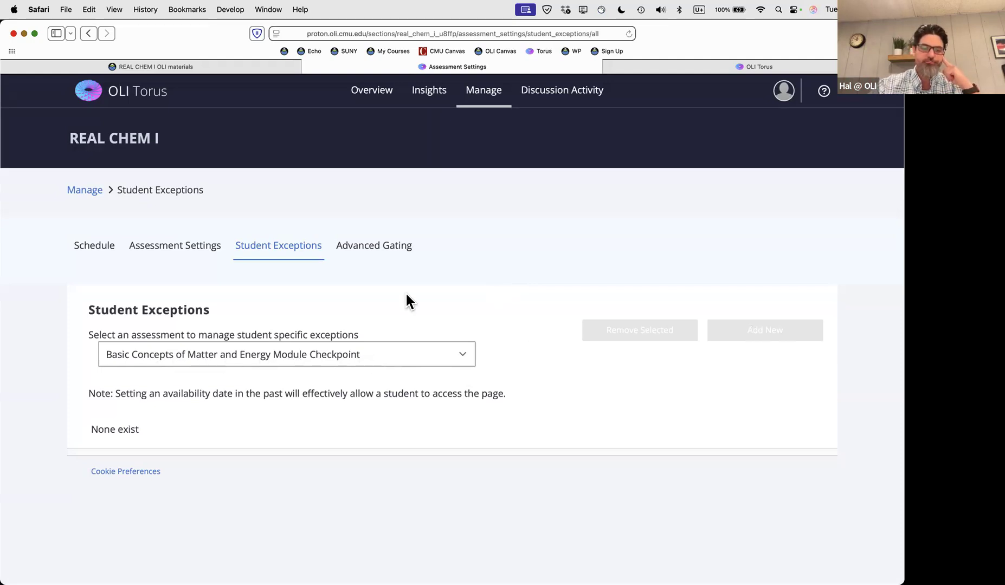
Go to REAL CHEM I's empty Advanced Gating page and start a + New Gate
{"action": "left_click", "coordinate": [387, 254]}
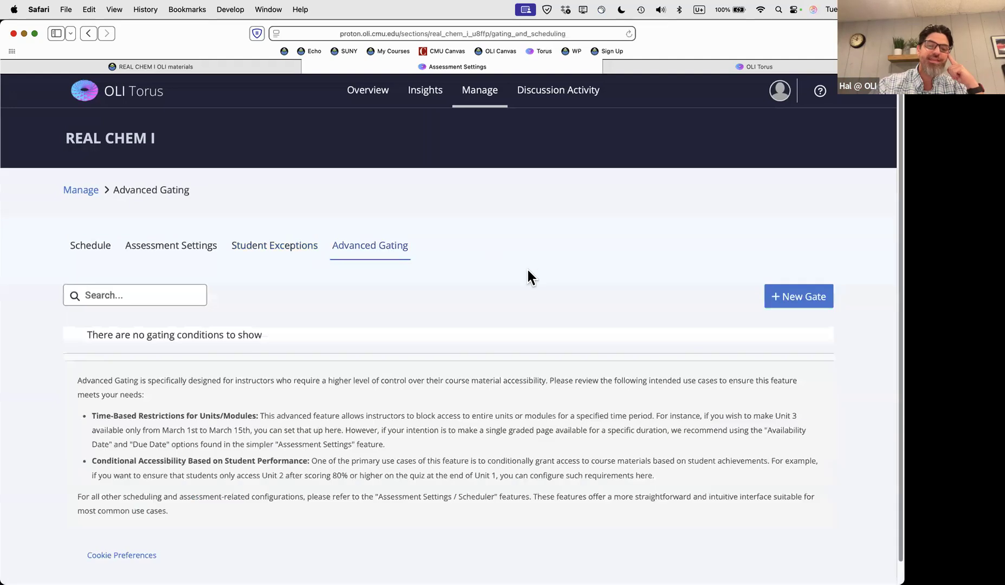
{"action": "scroll", "coordinate": [522, 256], "scroll_direction": "down", "scroll_amount": 1}
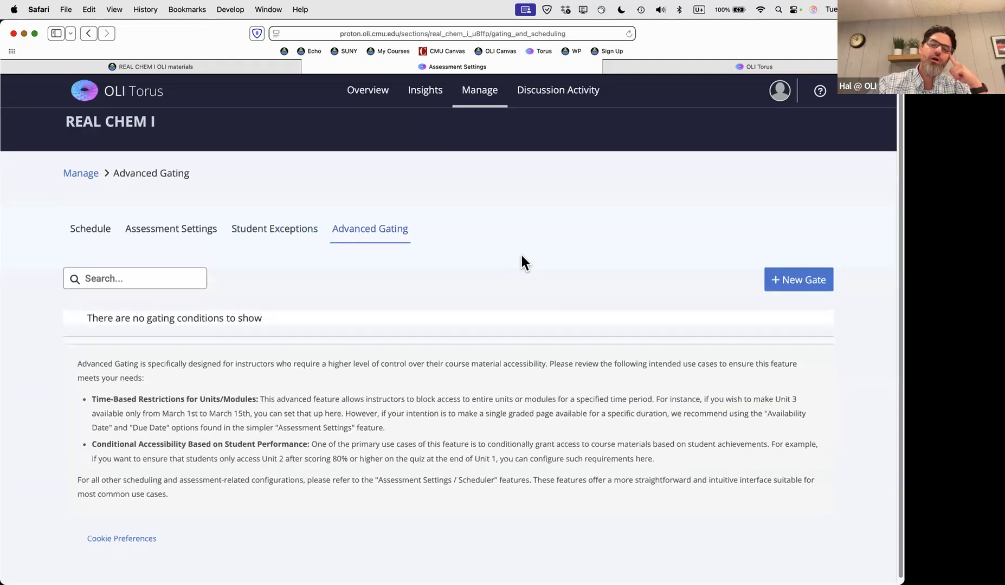
{"action": "scroll", "coordinate": [521, 262], "scroll_direction": "down", "scroll_amount": 1}
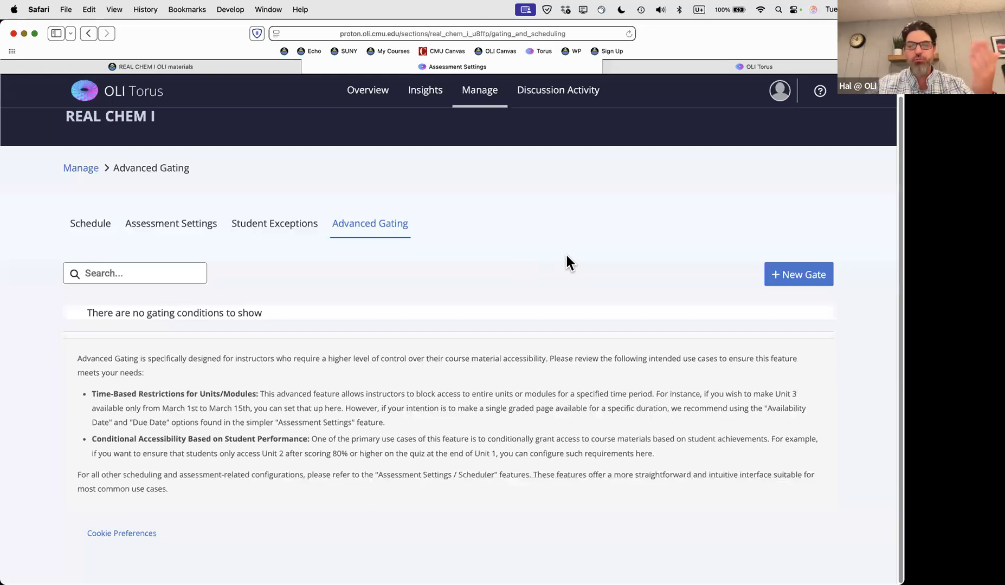
{"action": "left_click", "coordinate": [787, 278]}
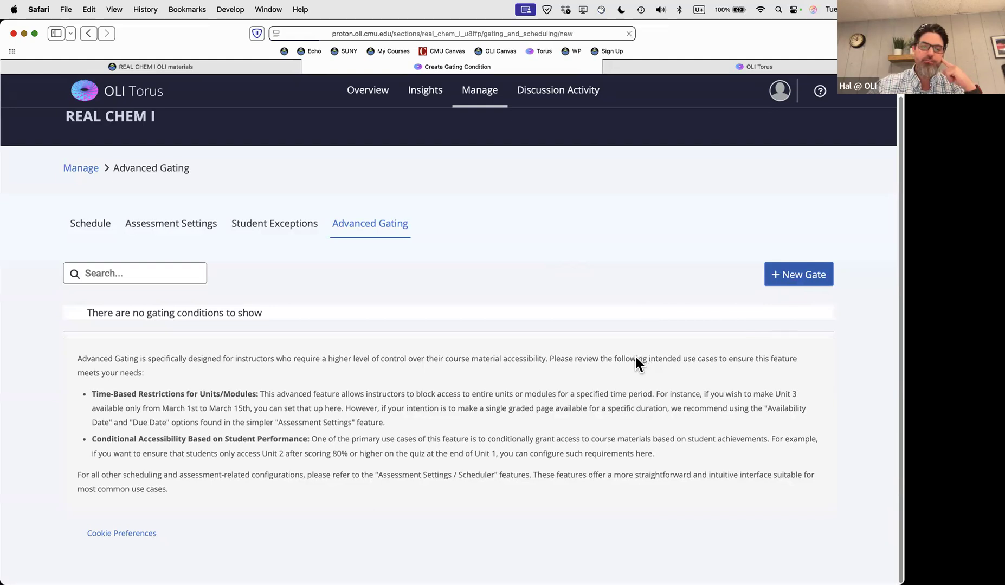
Choose Unit 7: Gases as the gate's target resource
{"action": "left_click", "coordinate": [157, 332]}
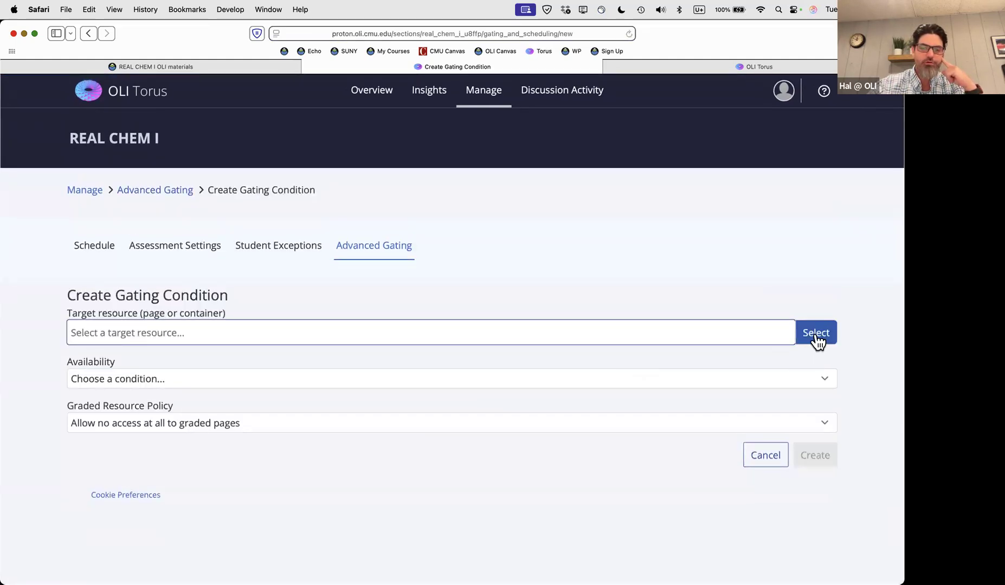
{"action": "left_click", "coordinate": [815, 333]}
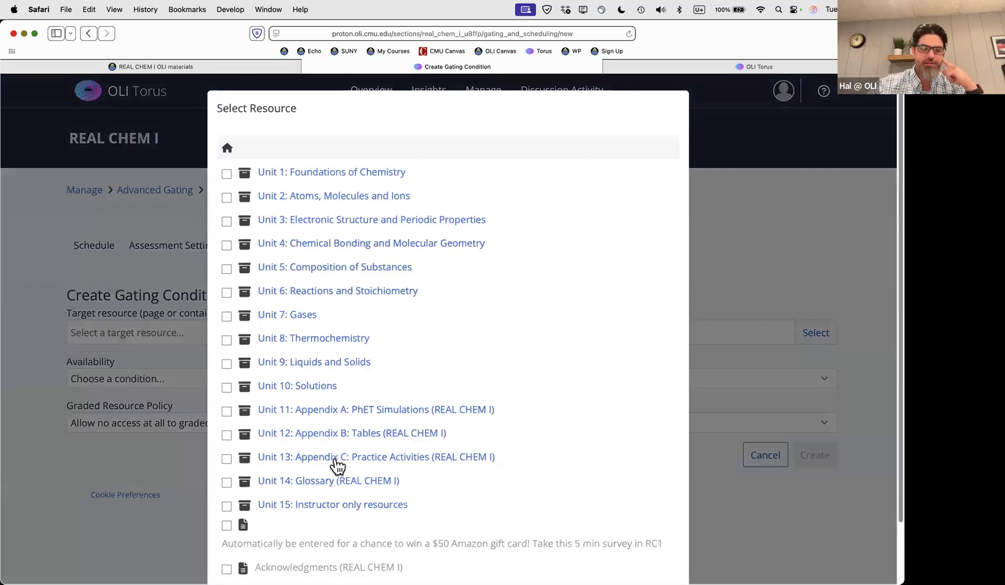
{"action": "left_click", "coordinate": [225, 314]}
{"action": "scroll", "coordinate": [470, 328], "scroll_direction": "down", "scroll_amount": 3}
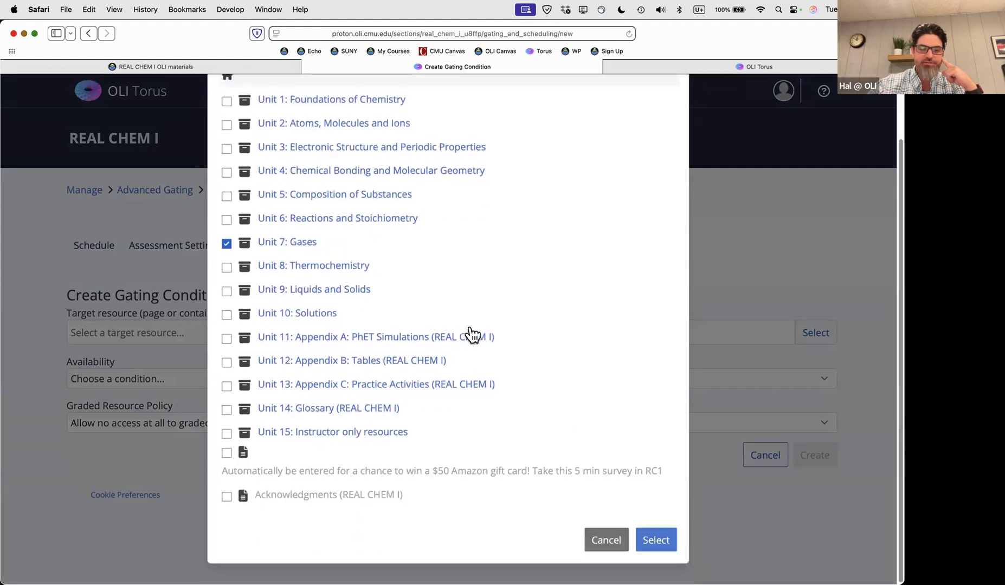
{"action": "left_click", "coordinate": [655, 544]}
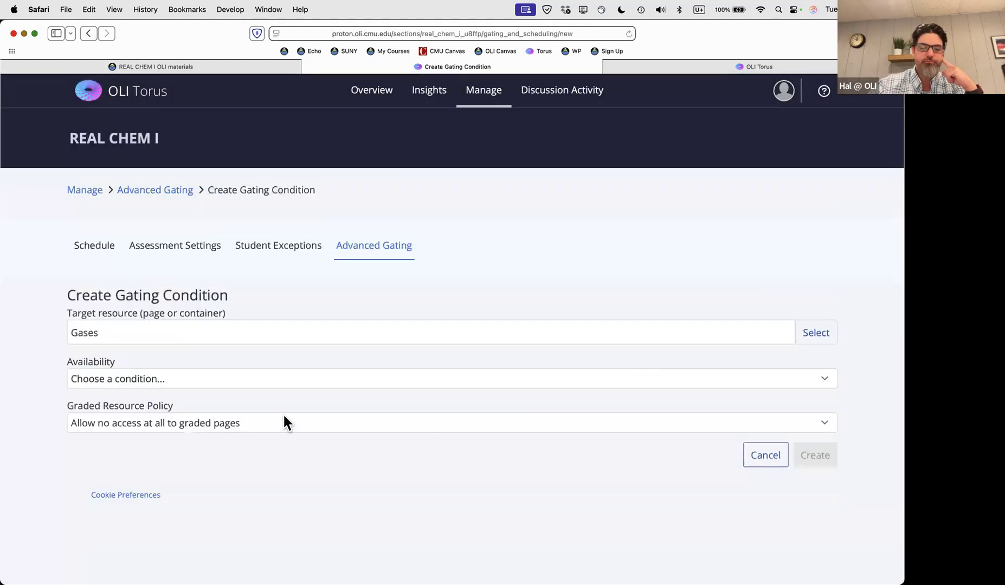
Make Gases available between scheduled dates starting 08/26/2025, and create the gate
{"action": "left_click", "coordinate": [236, 376]}
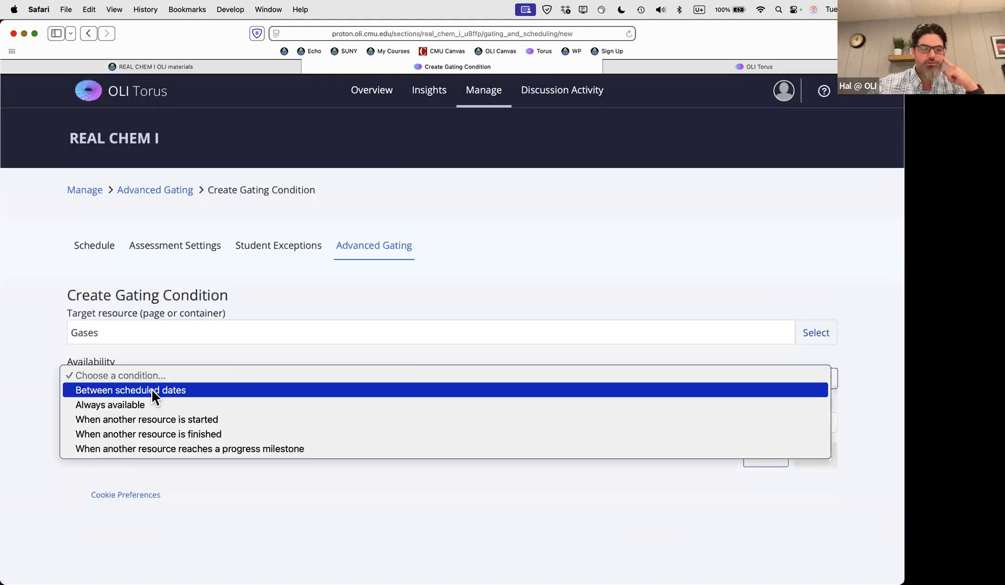
{"action": "left_click", "coordinate": [155, 390]}
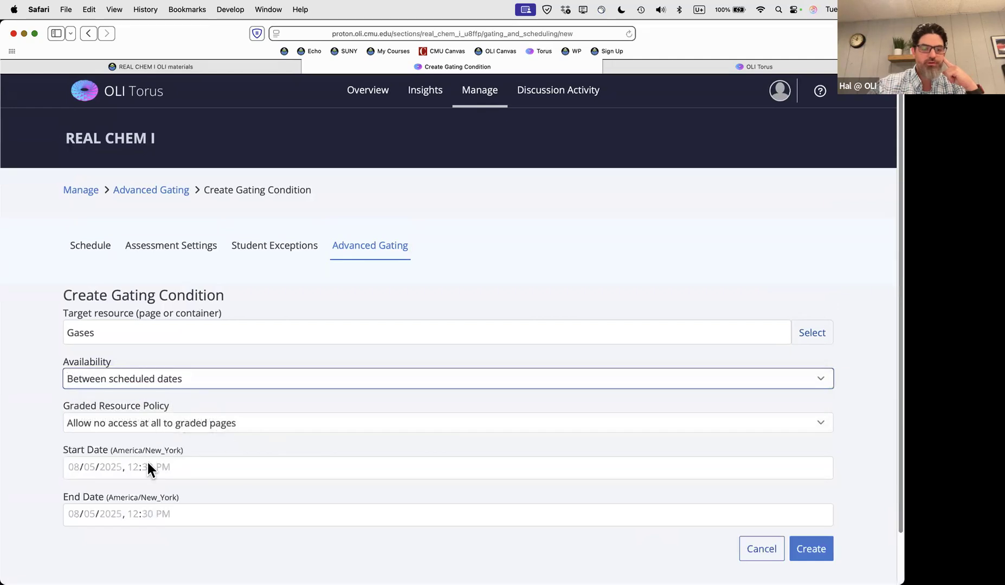
{"action": "left_click", "coordinate": [76, 467]}
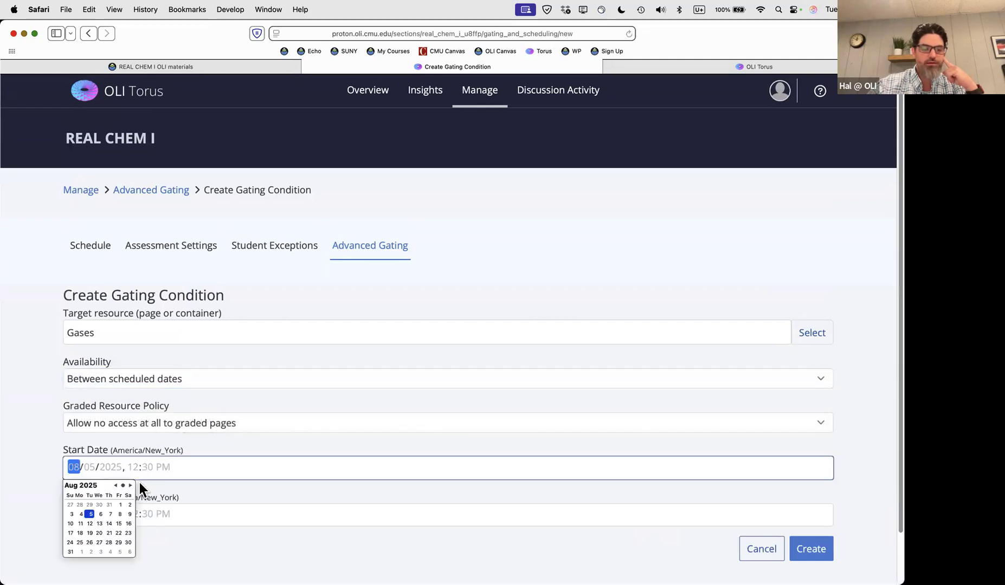
{"action": "left_click", "coordinate": [87, 543]}
{"action": "left_click", "coordinate": [271, 532]}
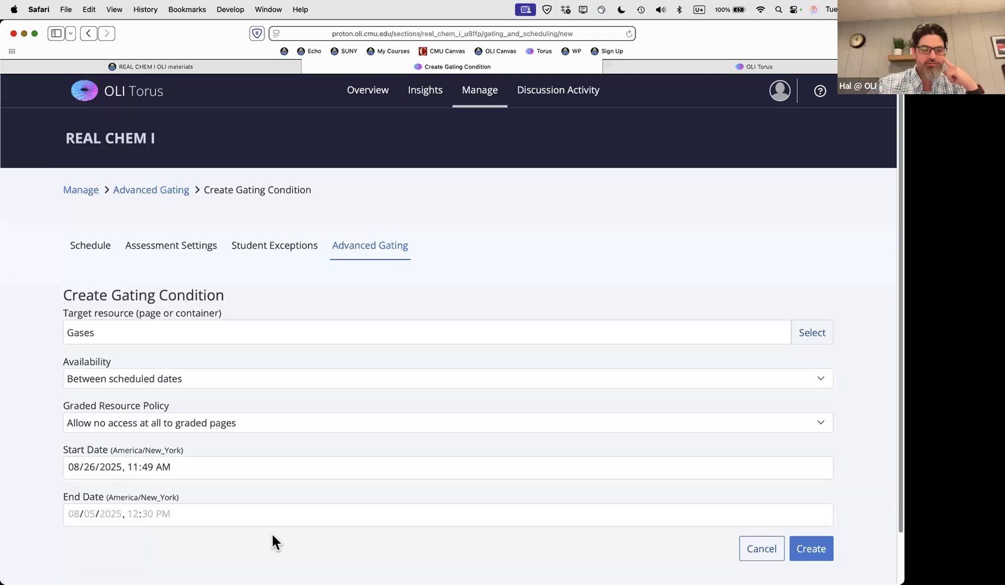
{"action": "left_click", "coordinate": [811, 549]}
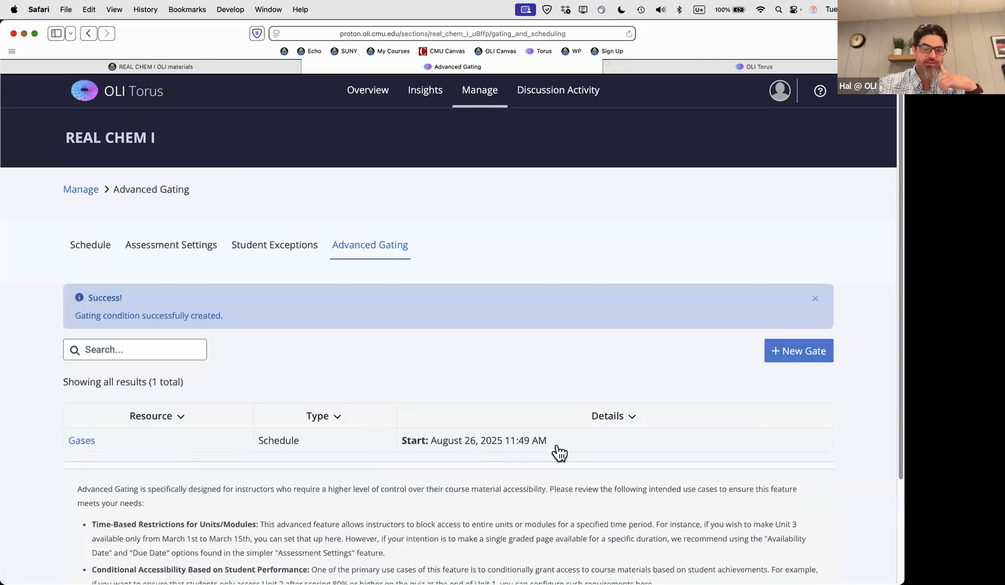
Dismiss the gate-created Success banner and return to the REAL CHEM I management overview
{"action": "left_click", "coordinate": [817, 305]}
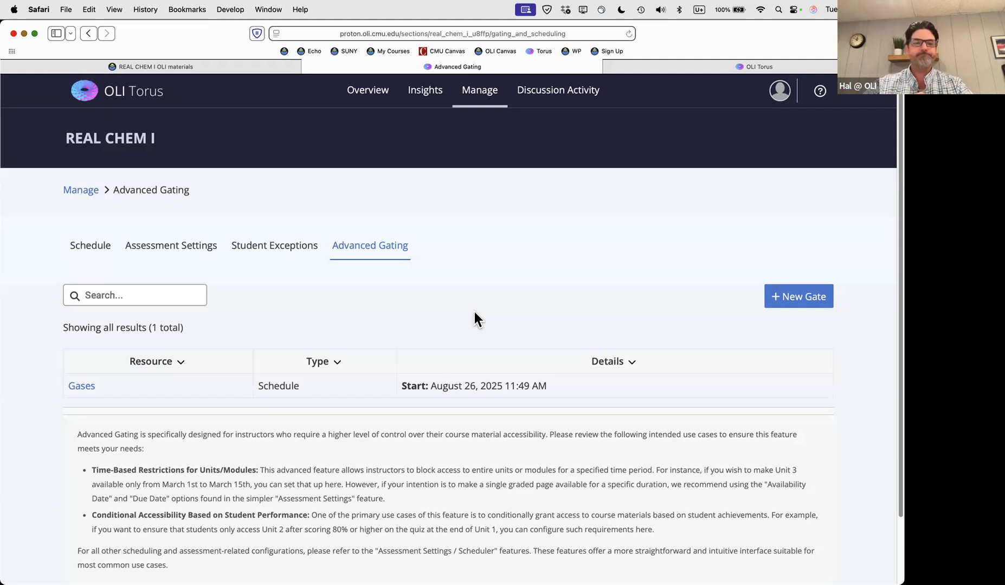
{"action": "left_click", "coordinate": [479, 91]}
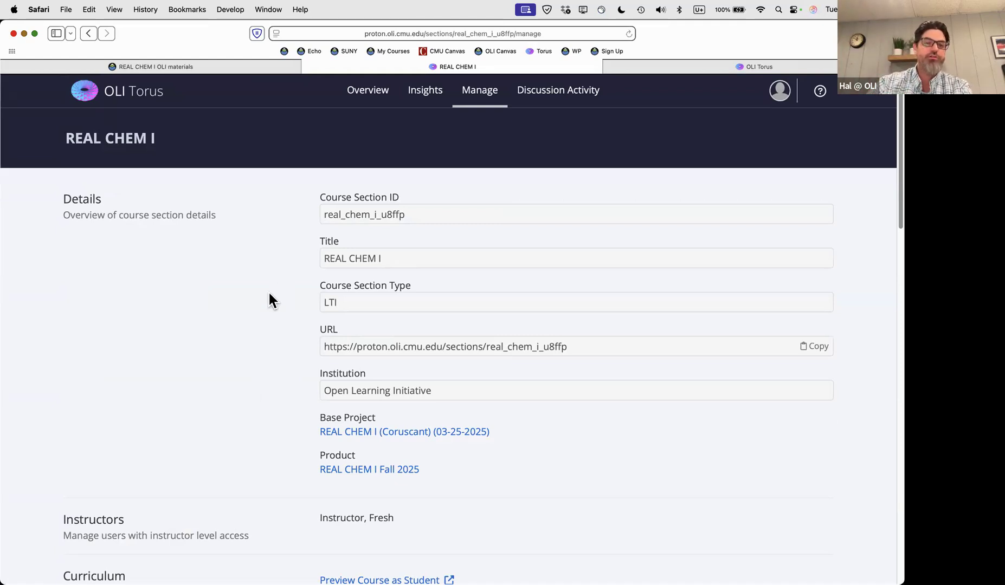
Check the REAL CHEM I OLI materials assignment in Canvas, then open the student course home
{"action": "left_click", "coordinate": [213, 67]}
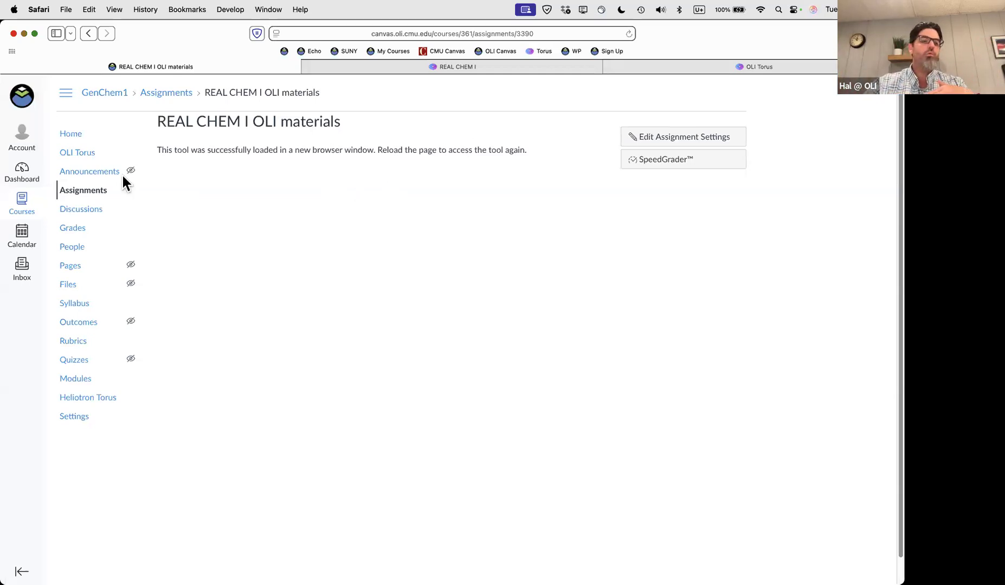
{"action": "left_click", "coordinate": [734, 68]}
{"action": "left_click", "coordinate": [43, 139]}
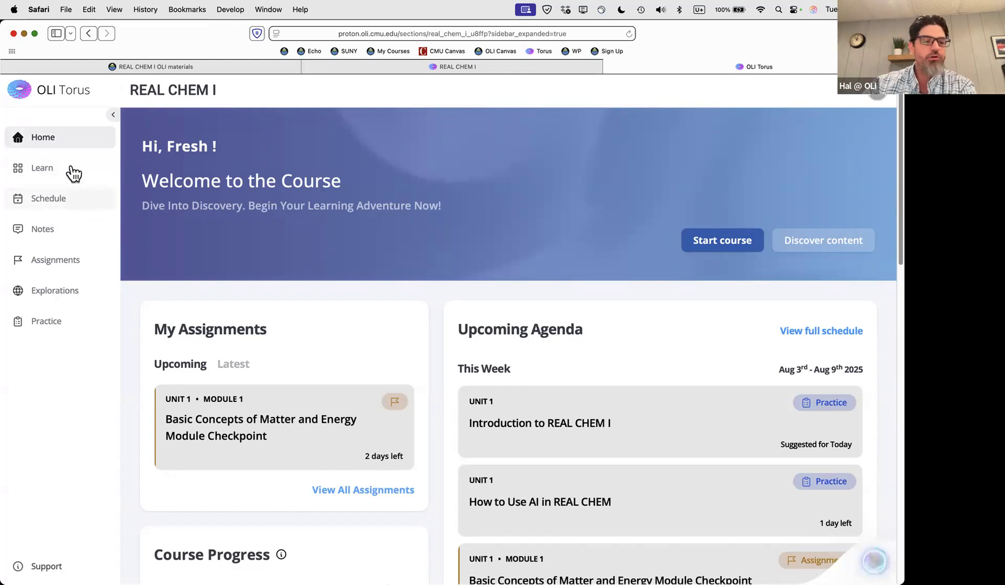
{"action": "left_click", "coordinate": [46, 174]}
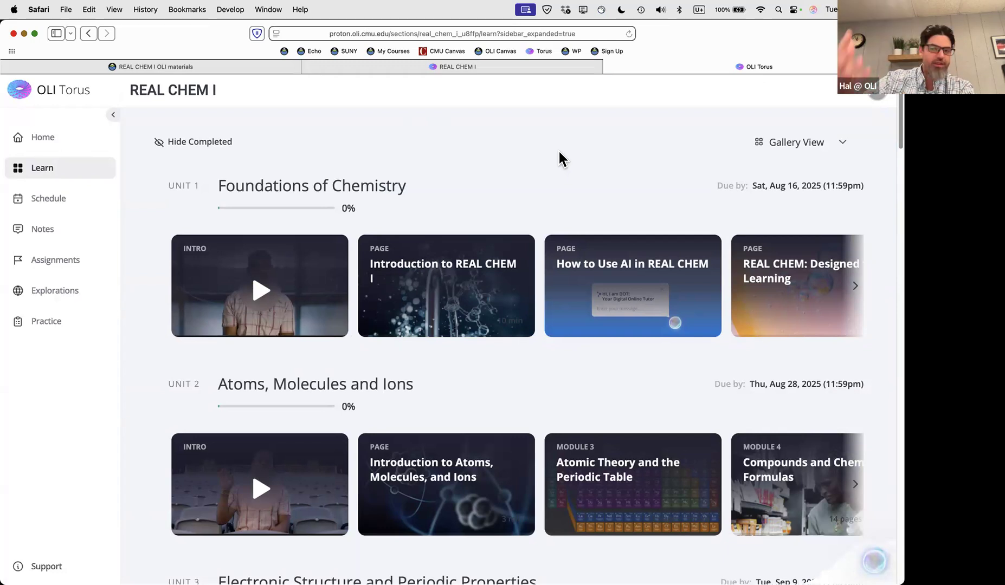
{"action": "scroll", "coordinate": [555, 158], "scroll_direction": "down", "scroll_amount": 3}
{"action": "scroll", "coordinate": [559, 157], "scroll_direction": "up", "scroll_amount": 3}
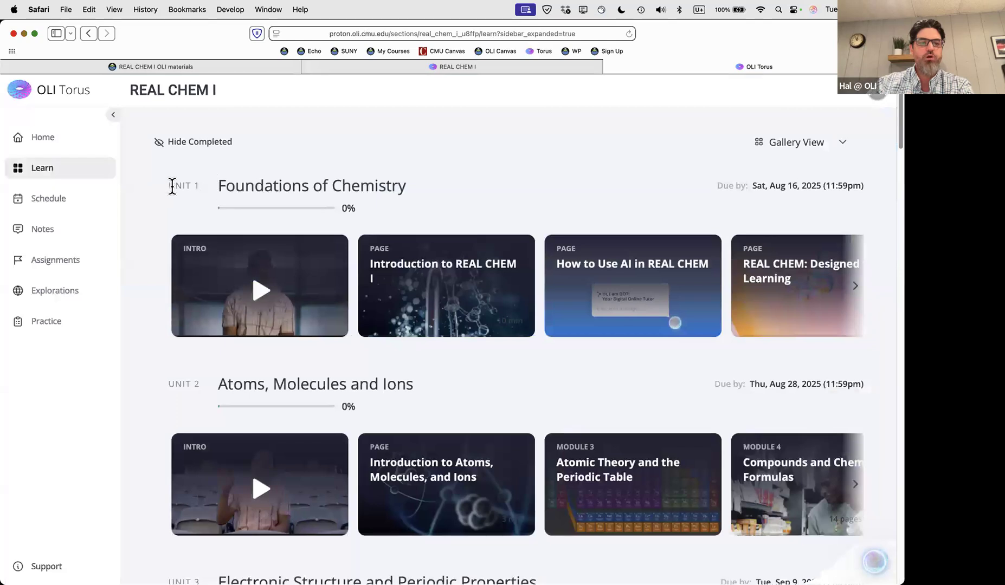
{"action": "left_click_drag", "start_coordinate": [168, 186], "coordinate": [404, 184]}
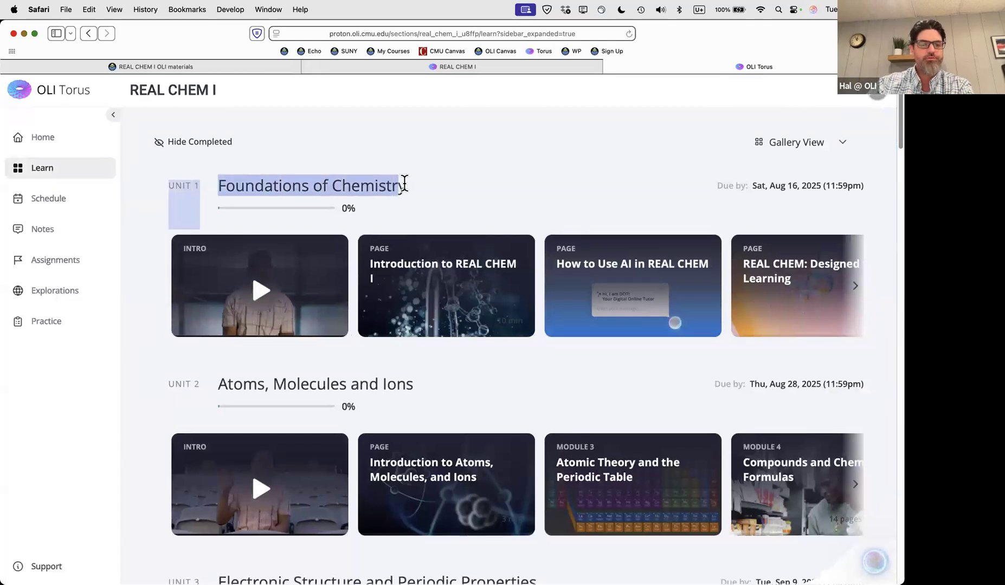
{"action": "left_click", "coordinate": [459, 181]}
{"action": "scroll", "coordinate": [503, 233], "scroll_direction": "down", "scroll_amount": 2}
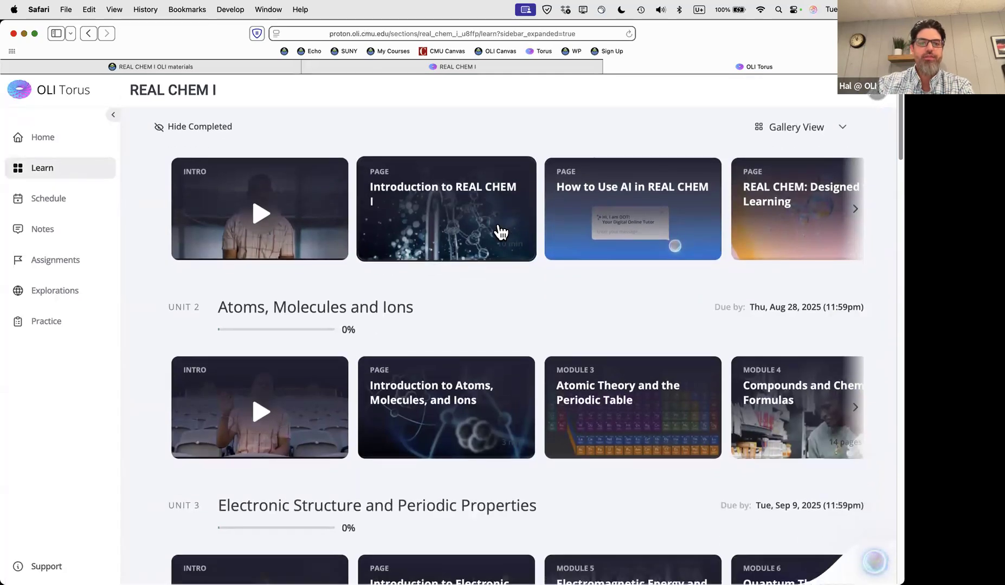
{"action": "scroll", "coordinate": [505, 226], "scroll_direction": "right", "scroll_amount": 6}
{"action": "scroll", "coordinate": [516, 228], "scroll_direction": "right", "scroll_amount": 5}
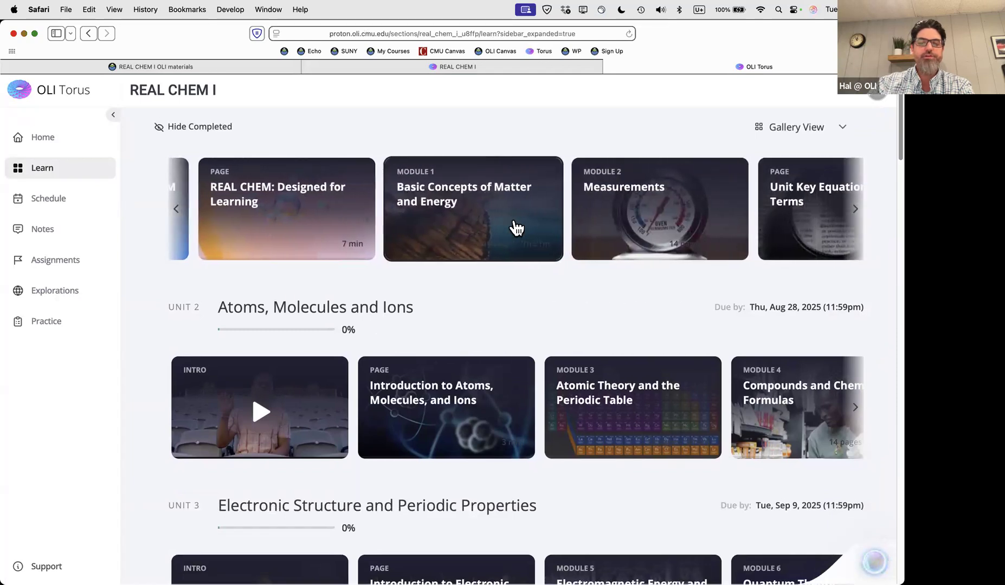
{"action": "scroll", "coordinate": [516, 228], "scroll_direction": "up", "scroll_amount": 2}
{"action": "scroll", "coordinate": [516, 228], "scroll_direction": "up", "scroll_amount": 2}
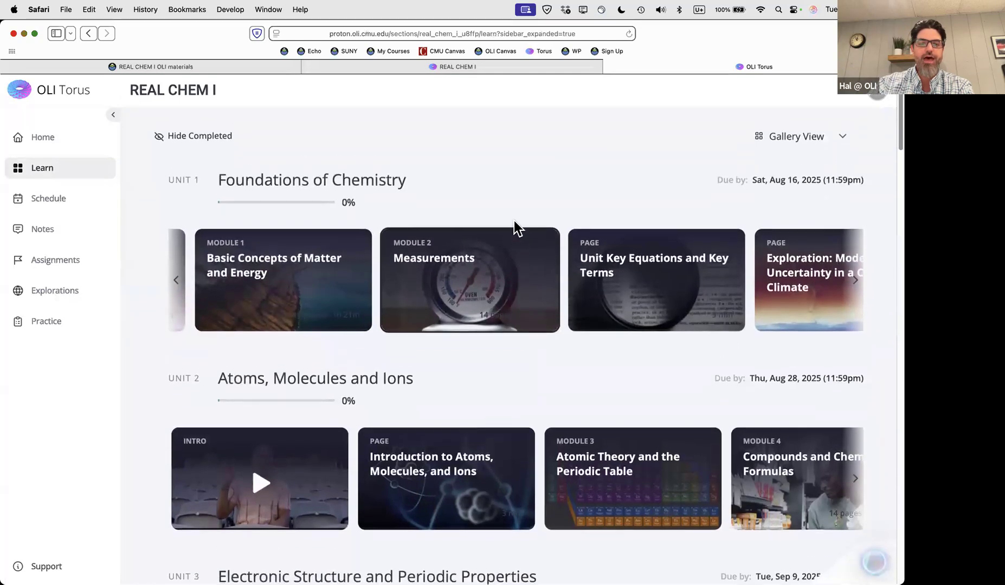
{"action": "scroll", "coordinate": [536, 277], "scroll_direction": "right", "scroll_amount": 4}
{"action": "scroll", "coordinate": [536, 278], "scroll_direction": "left", "scroll_amount": 8}
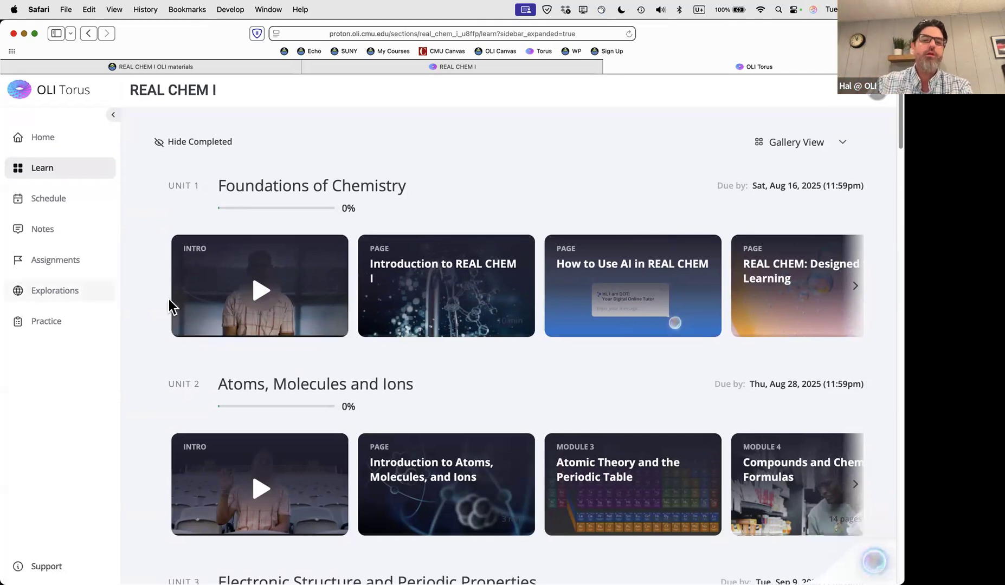
{"action": "scroll", "coordinate": [302, 309], "scroll_direction": "down", "scroll_amount": 5}
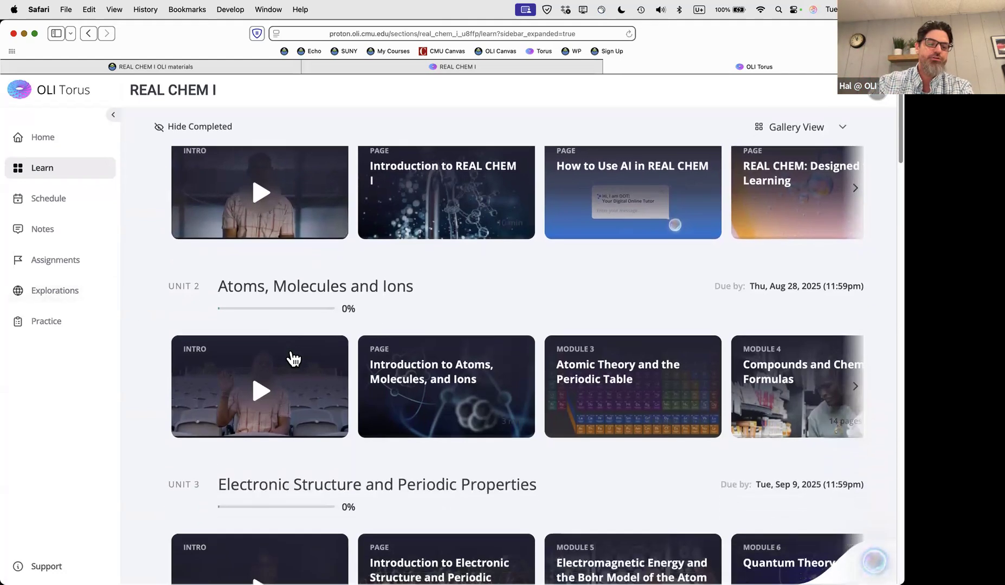
{"action": "scroll", "coordinate": [304, 410], "scroll_direction": "down", "scroll_amount": 1}
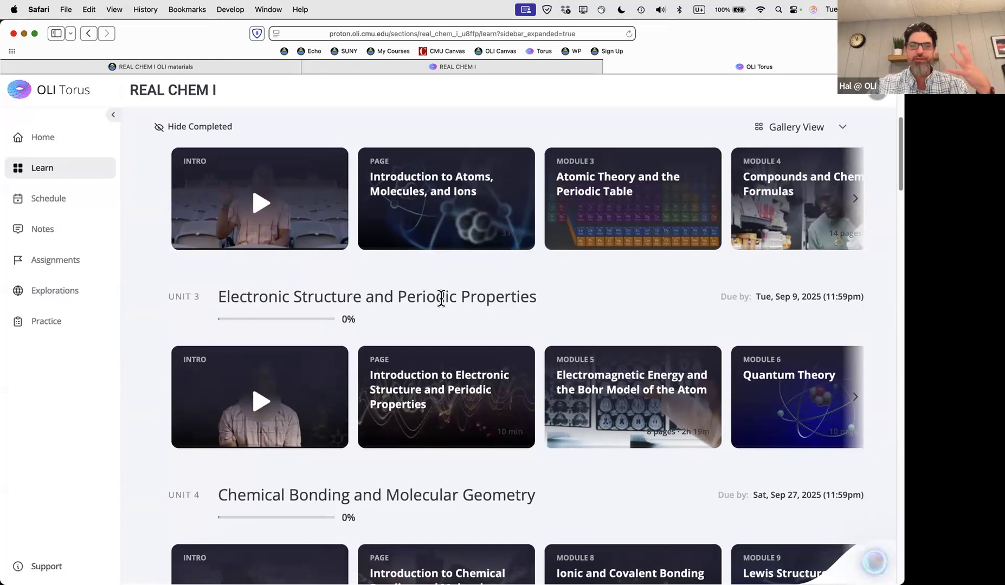
{"action": "scroll", "coordinate": [442, 307], "scroll_direction": "up", "scroll_amount": 5}
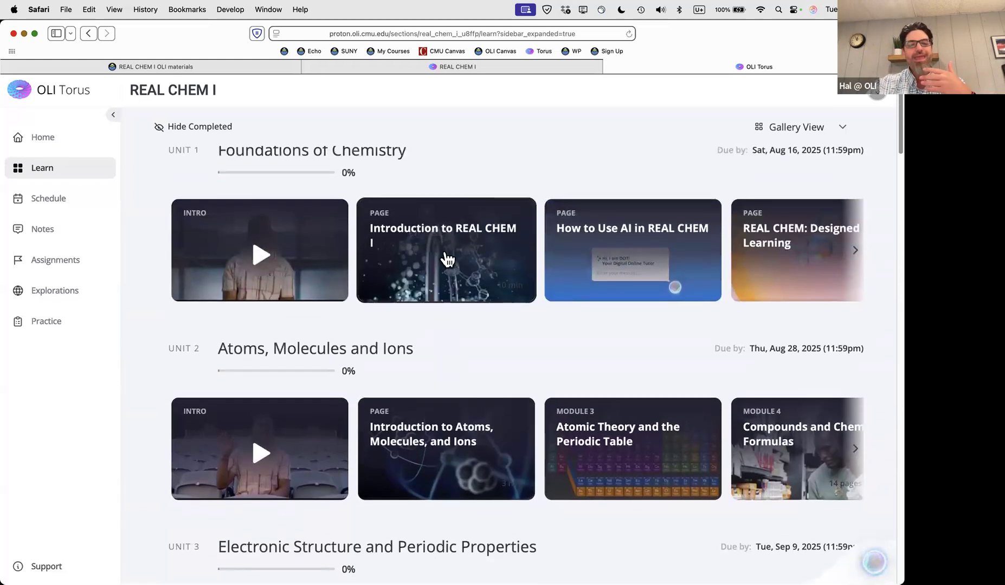
{"action": "scroll", "coordinate": [444, 258], "scroll_direction": "right", "scroll_amount": 5}
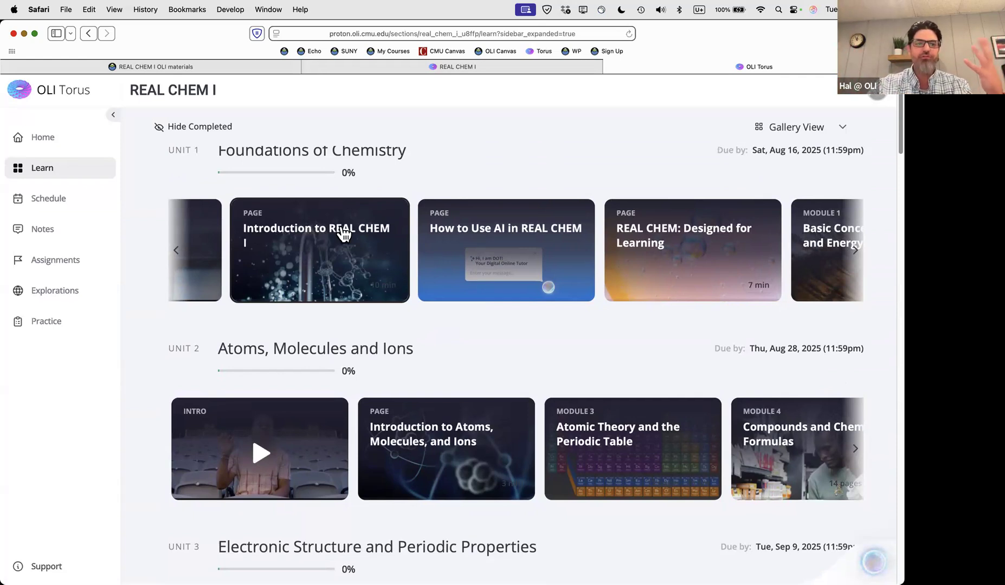
{"action": "scroll", "coordinate": [332, 244], "scroll_direction": "right", "scroll_amount": 5}
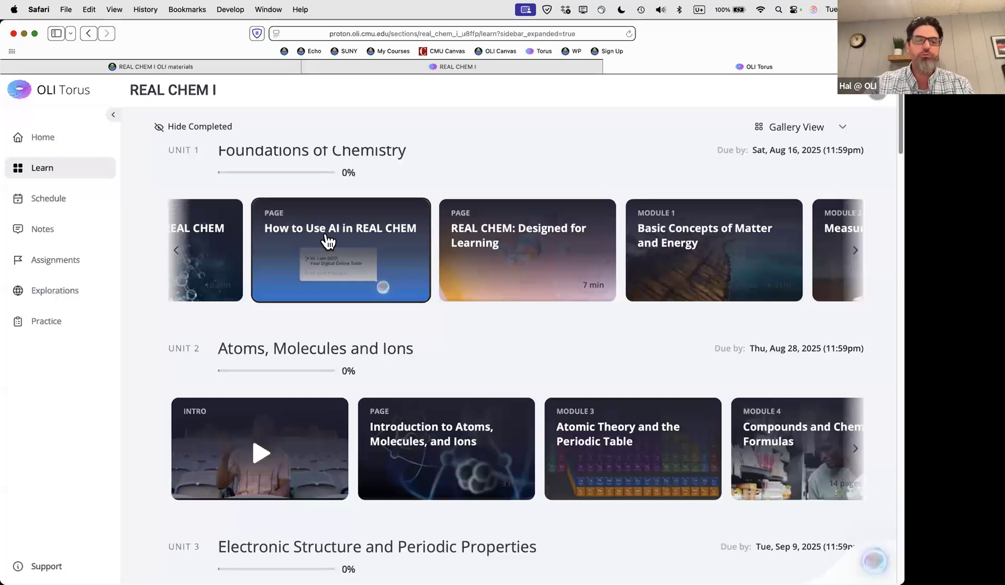
{"action": "scroll", "coordinate": [368, 244], "scroll_direction": "right", "scroll_amount": 5}
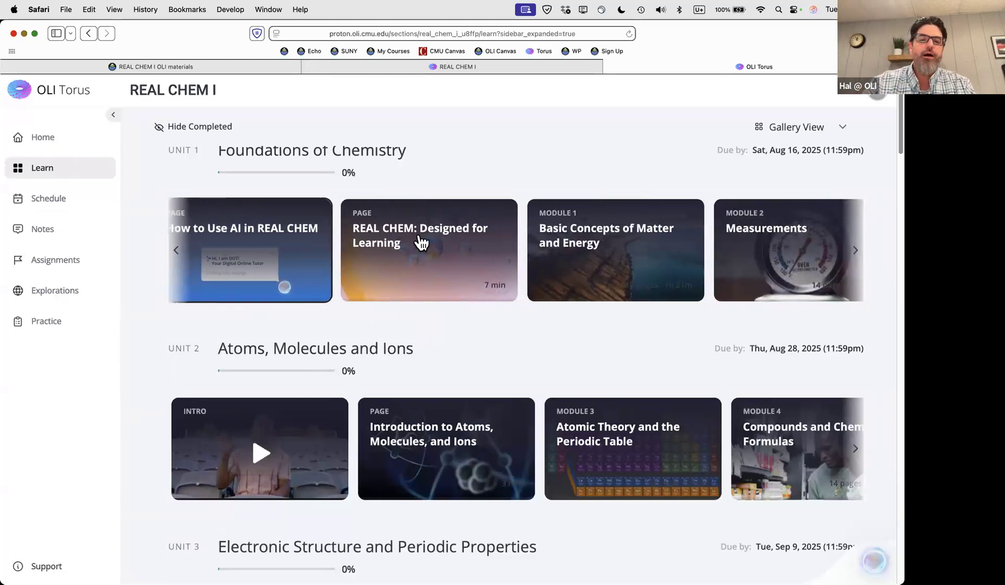
{"action": "scroll", "coordinate": [475, 258], "scroll_direction": "right", "scroll_amount": 3}
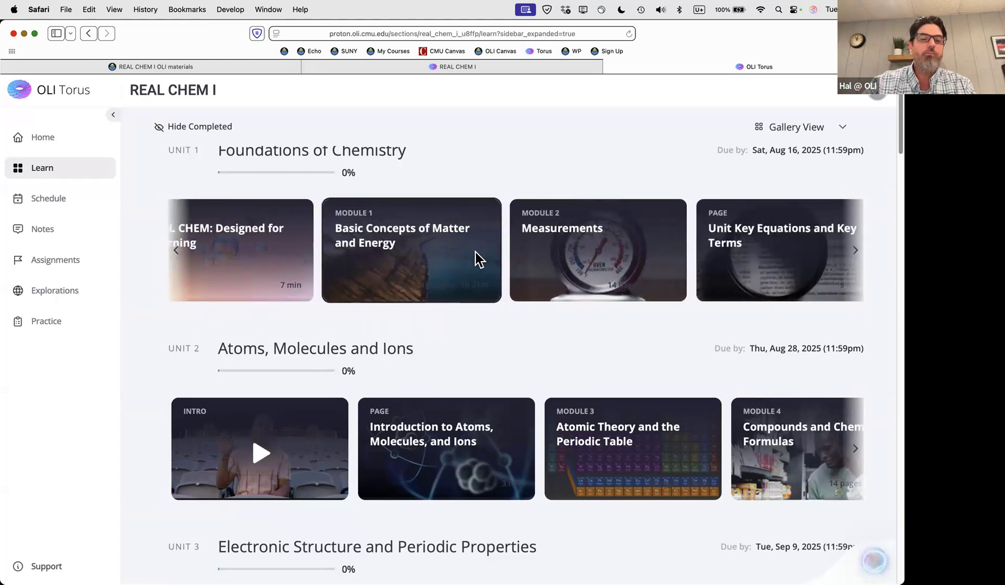
Expand Module 1 to review its 0 of 10 pages, then collapse it again
{"action": "left_click", "coordinate": [401, 257]}
{"action": "scroll", "coordinate": [629, 342], "scroll_direction": "down", "scroll_amount": 3}
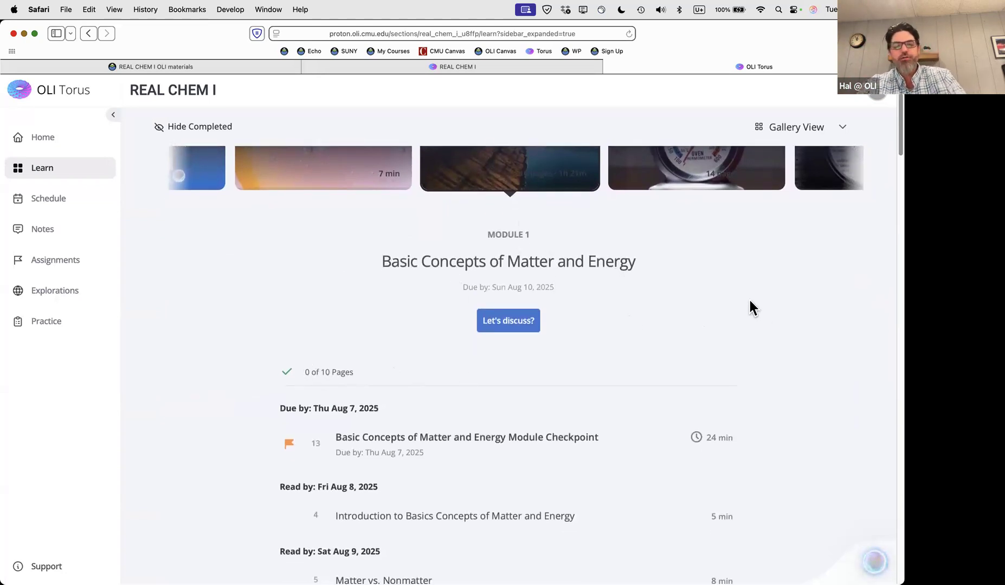
{"action": "scroll", "coordinate": [749, 300], "scroll_direction": "down", "scroll_amount": 3}
{"action": "triple_click", "coordinate": [343, 294]}
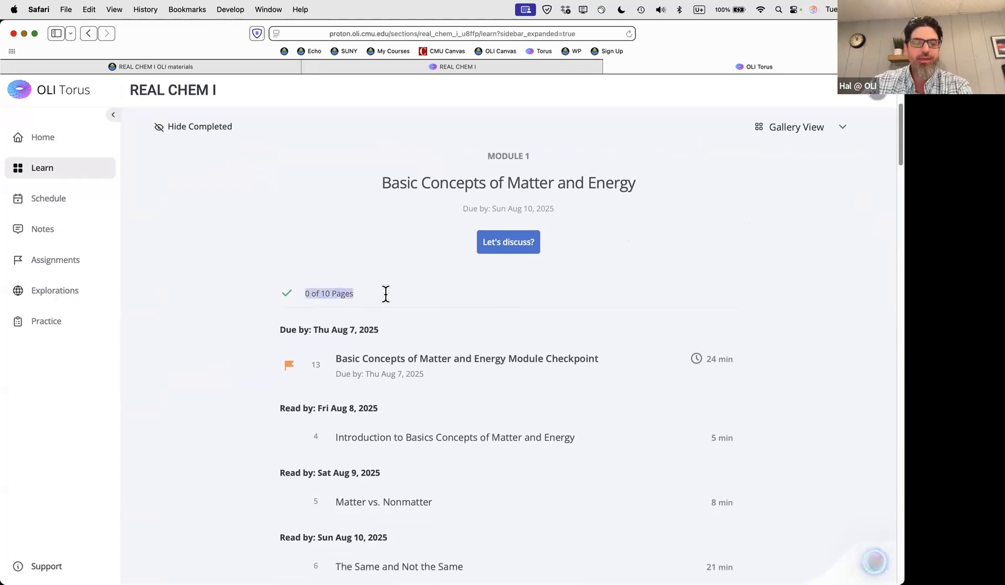
{"action": "scroll", "coordinate": [318, 321], "scroll_direction": "down", "scroll_amount": 2}
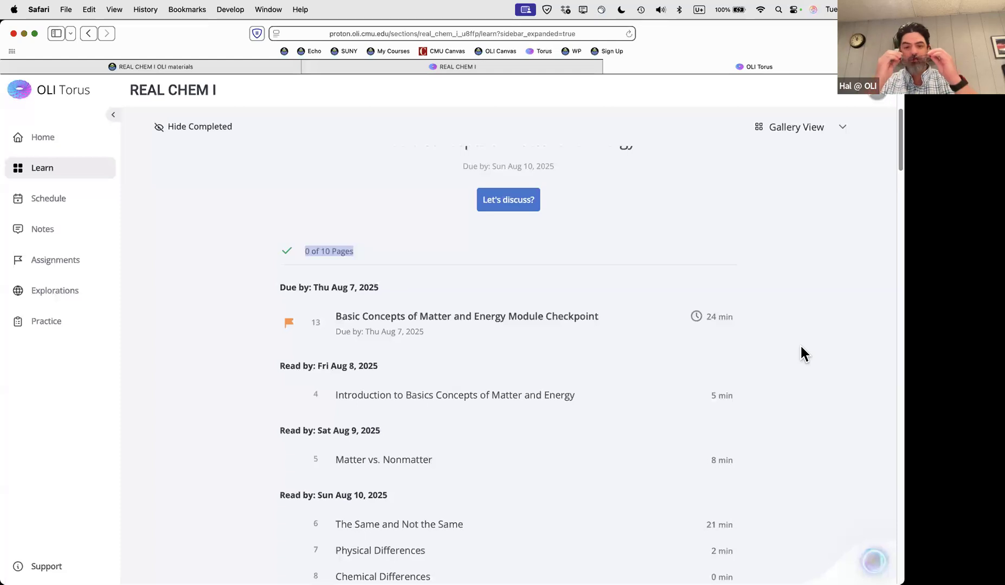
{"action": "scroll", "coordinate": [655, 305], "scroll_direction": "down", "scroll_amount": 5}
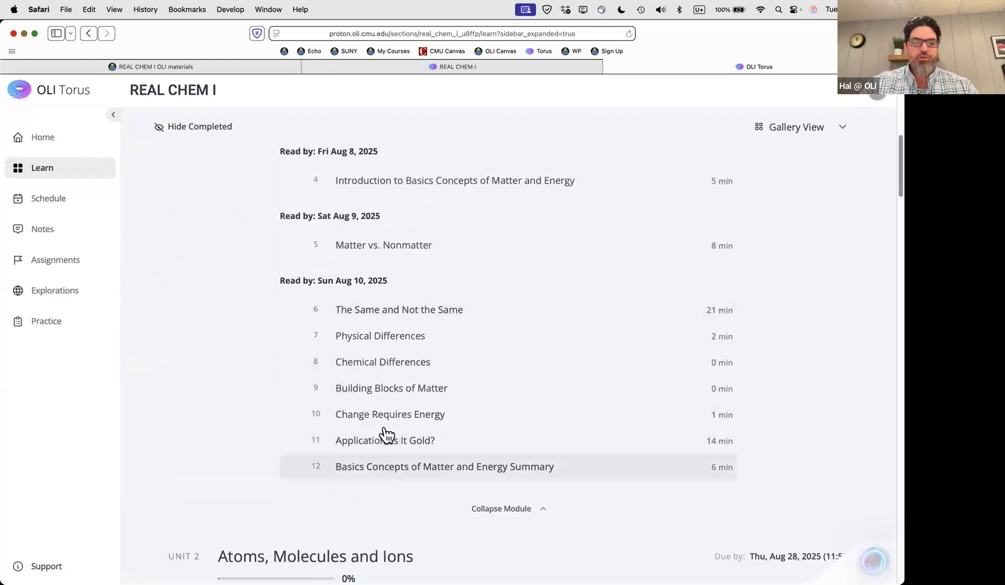
{"action": "scroll", "coordinate": [386, 395], "scroll_direction": "up", "scroll_amount": 3}
{"action": "scroll", "coordinate": [383, 390], "scroll_direction": "down", "scroll_amount": 4}
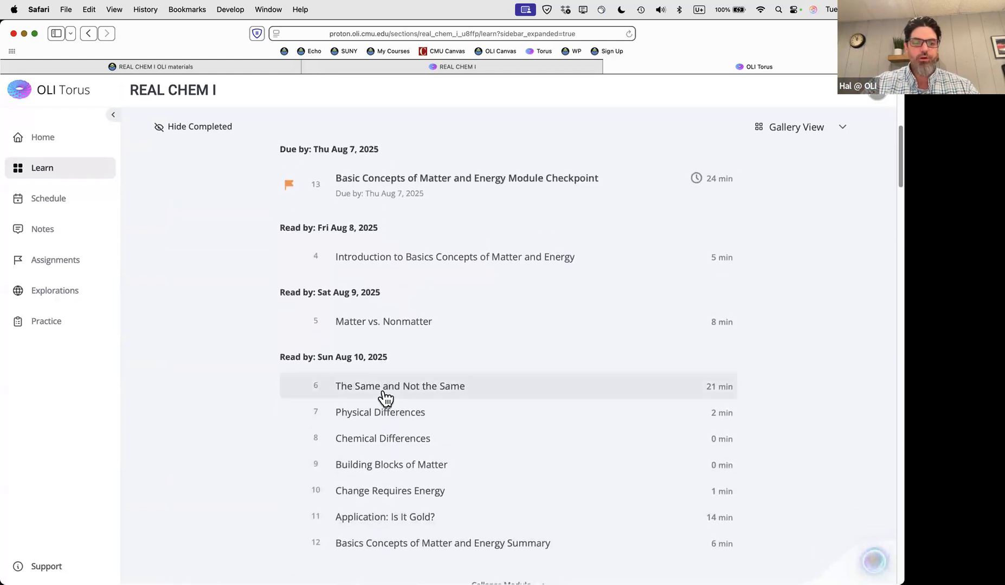
{"action": "left_click", "coordinate": [498, 416]}
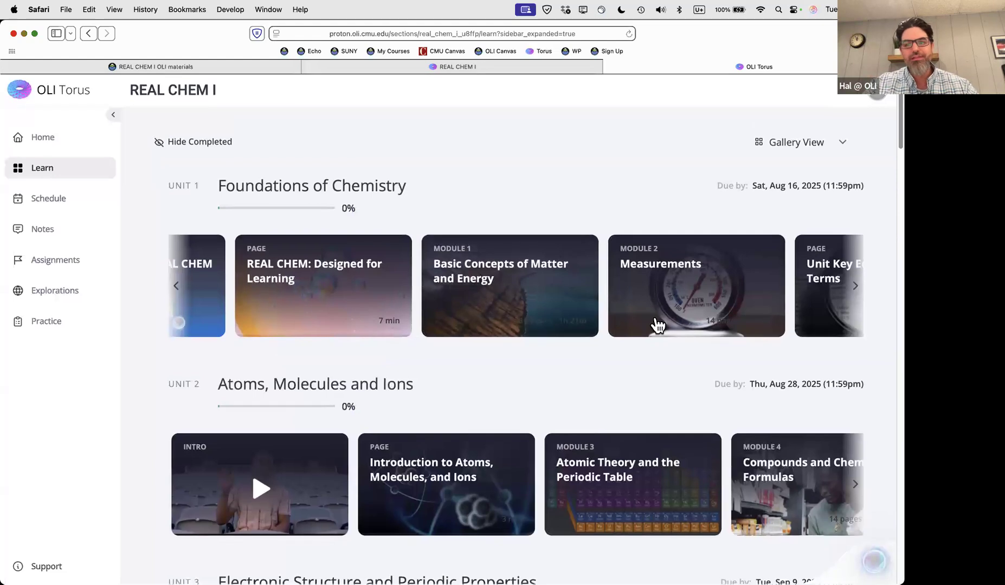
{"action": "left_click", "coordinate": [798, 145]}
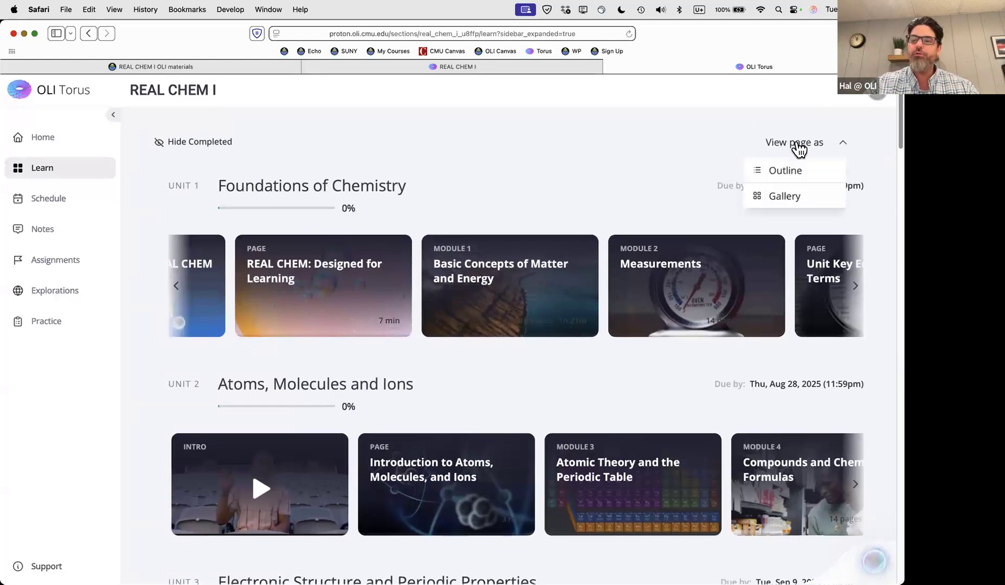
{"action": "left_click", "coordinate": [790, 170]}
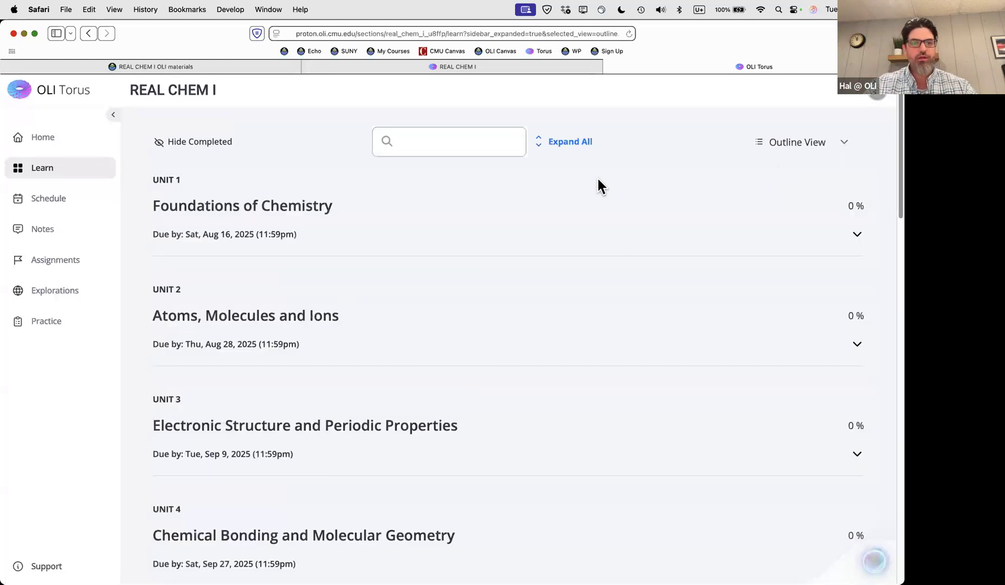
{"action": "left_click", "coordinate": [569, 146]}
{"action": "scroll", "coordinate": [291, 218], "scroll_direction": "down", "scroll_amount": 1}
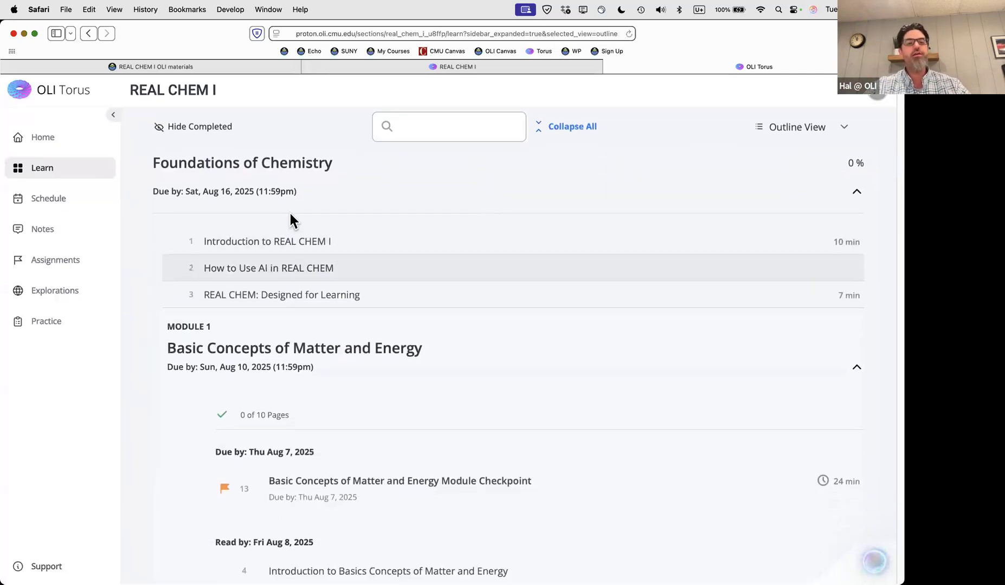
{"action": "scroll", "coordinate": [365, 173], "scroll_direction": "down", "scroll_amount": 5}
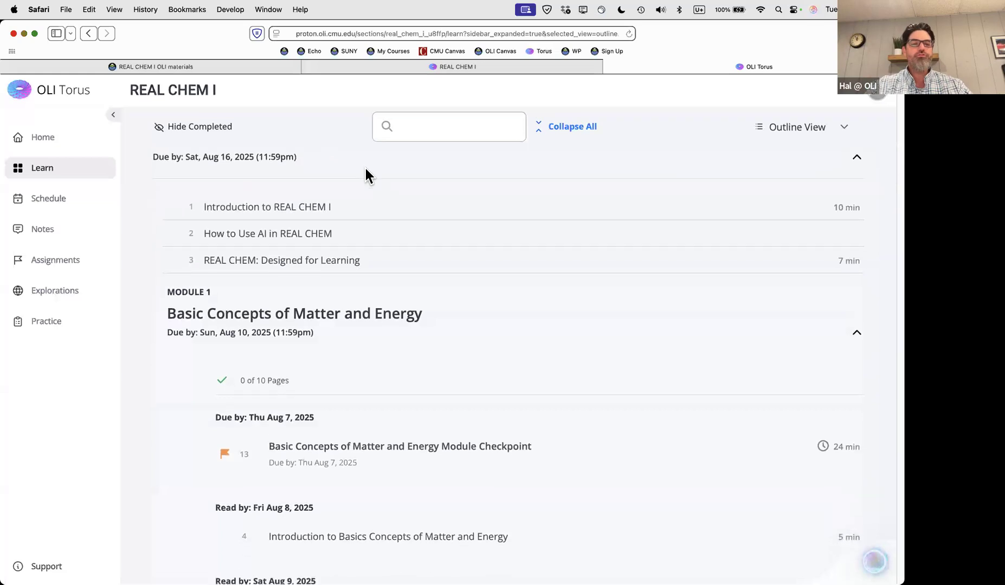
{"action": "scroll", "coordinate": [367, 252], "scroll_direction": "down", "scroll_amount": 10}
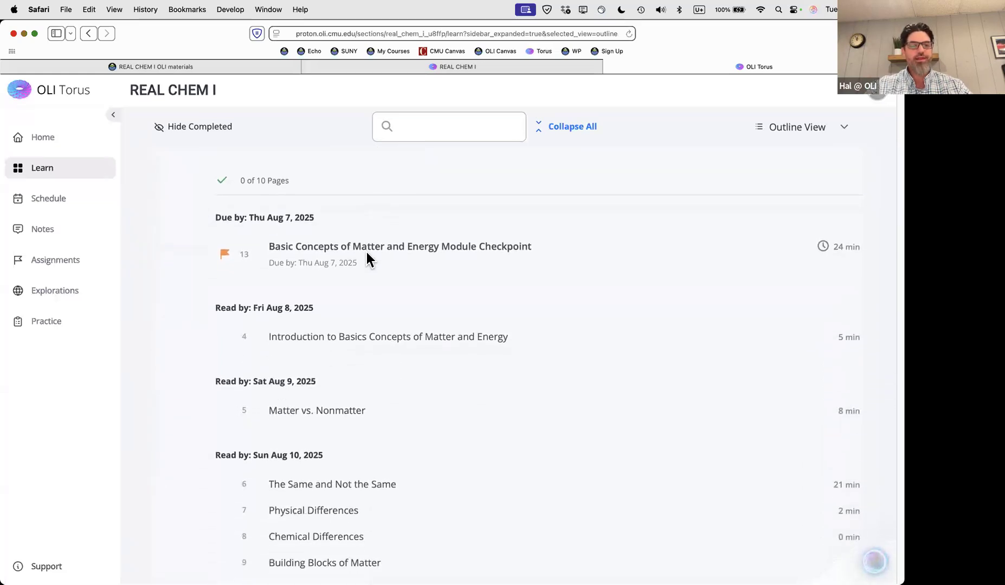
{"action": "scroll", "coordinate": [366, 252], "scroll_direction": "down", "scroll_amount": 9}
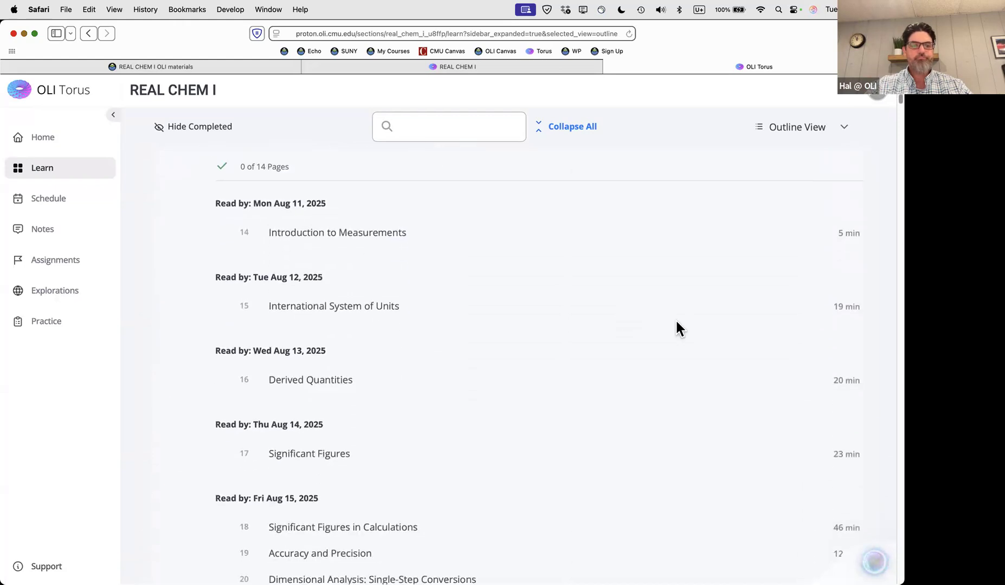
{"action": "scroll", "coordinate": [366, 339], "scroll_direction": "up", "scroll_amount": 2}
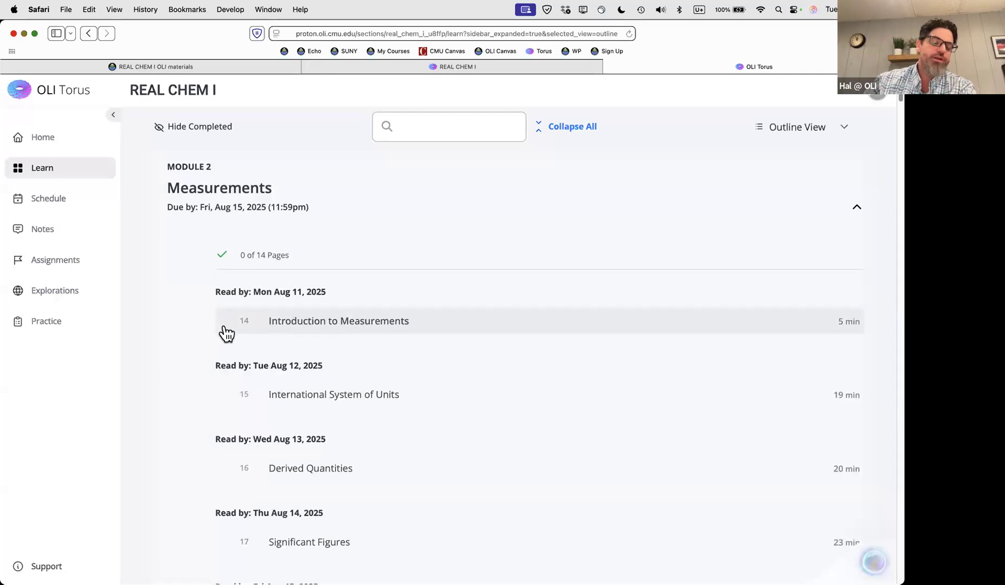
{"action": "scroll", "coordinate": [225, 332], "scroll_direction": "up", "scroll_amount": 1}
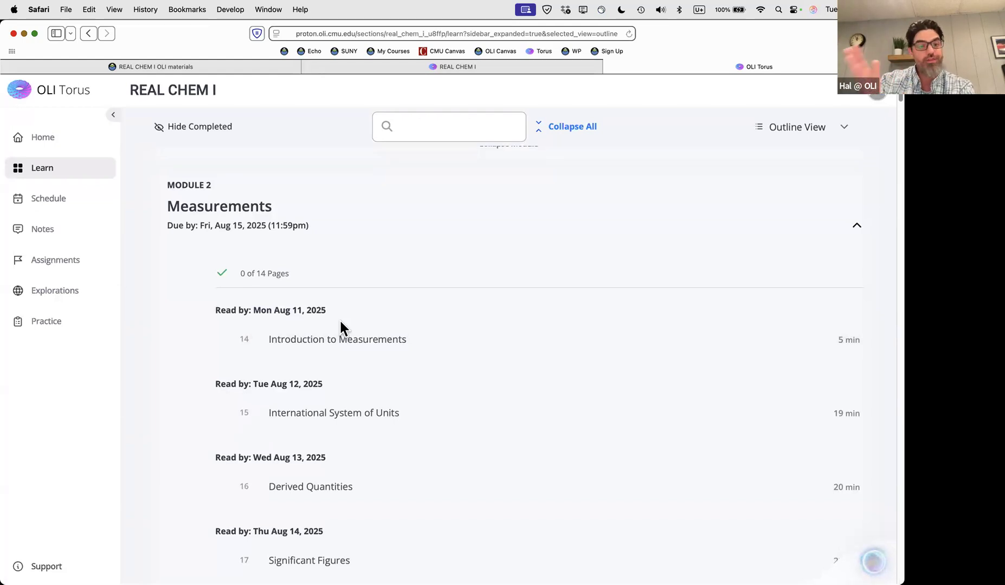
{"action": "scroll", "coordinate": [387, 282], "scroll_direction": "up", "scroll_amount": 1}
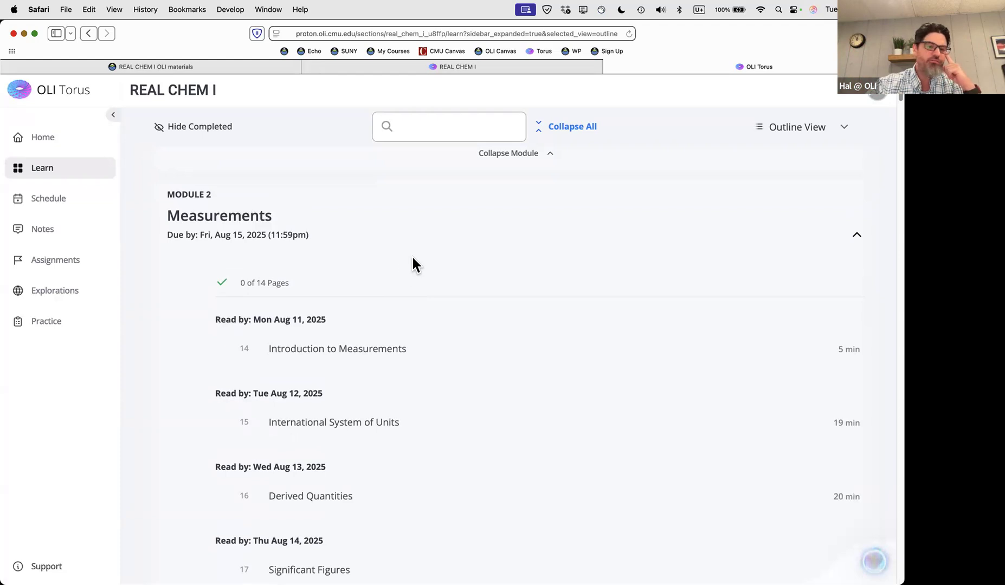
{"action": "scroll", "coordinate": [416, 247], "scroll_direction": "down", "scroll_amount": 1}
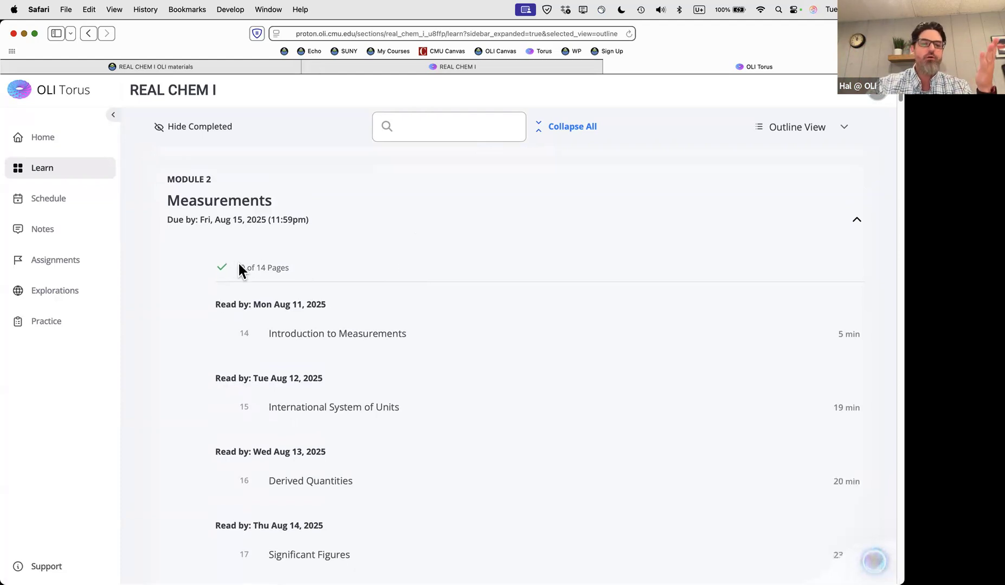
{"action": "left_click_drag", "start_coordinate": [240, 265], "coordinate": [313, 274]}
{"action": "left_click", "coordinate": [313, 273]}
{"action": "scroll", "coordinate": [313, 273], "scroll_direction": "up", "scroll_amount": 3}
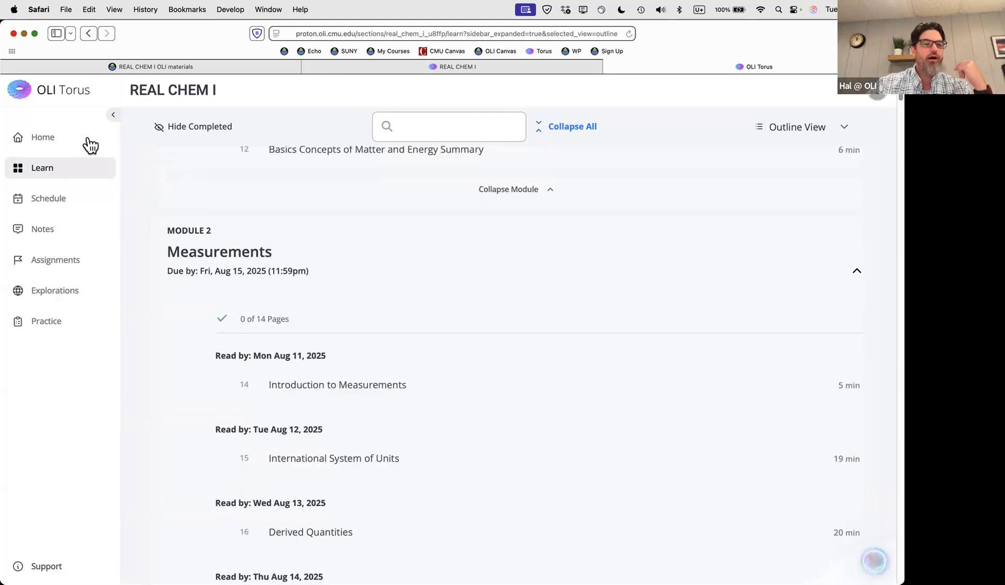
Look over the student Home dashboard's Course Progress, then go to the Notes page
{"action": "left_click", "coordinate": [55, 142]}
{"action": "scroll", "coordinate": [469, 395], "scroll_direction": "down", "scroll_amount": 3}
{"action": "mouse_move", "coordinate": [306, 369]}
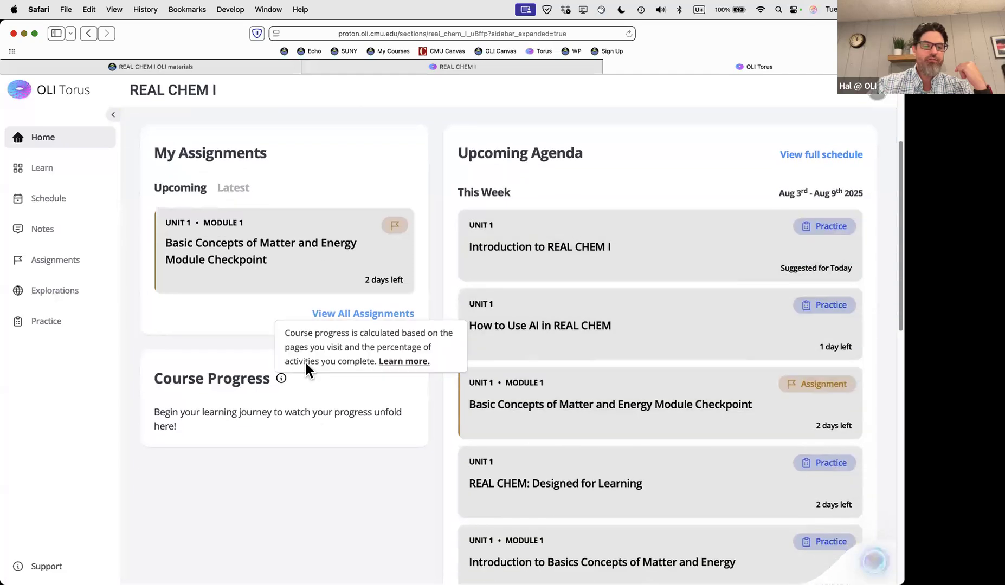
{"action": "scroll", "coordinate": [305, 426], "scroll_direction": "down", "scroll_amount": 1}
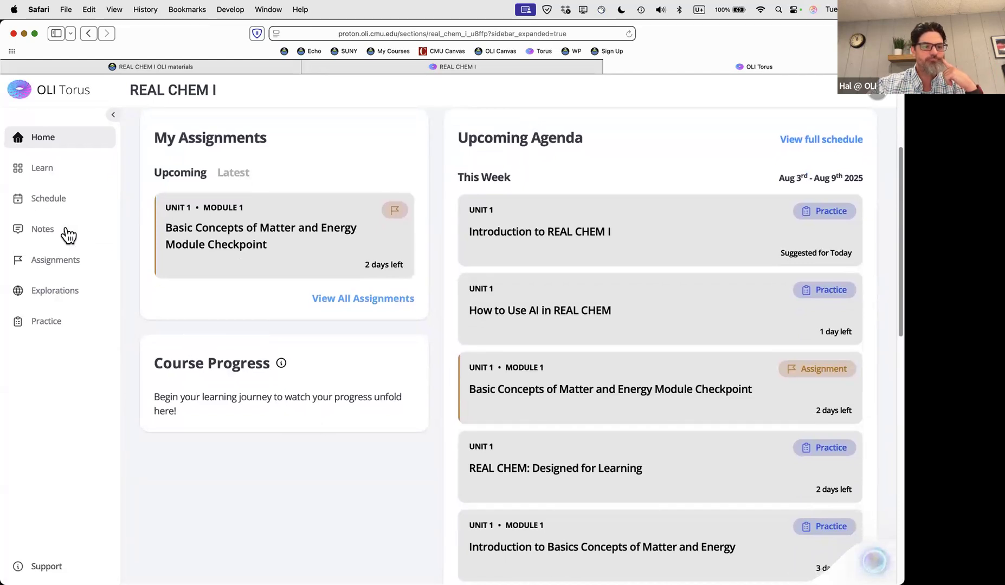
{"action": "left_click", "coordinate": [42, 232]}
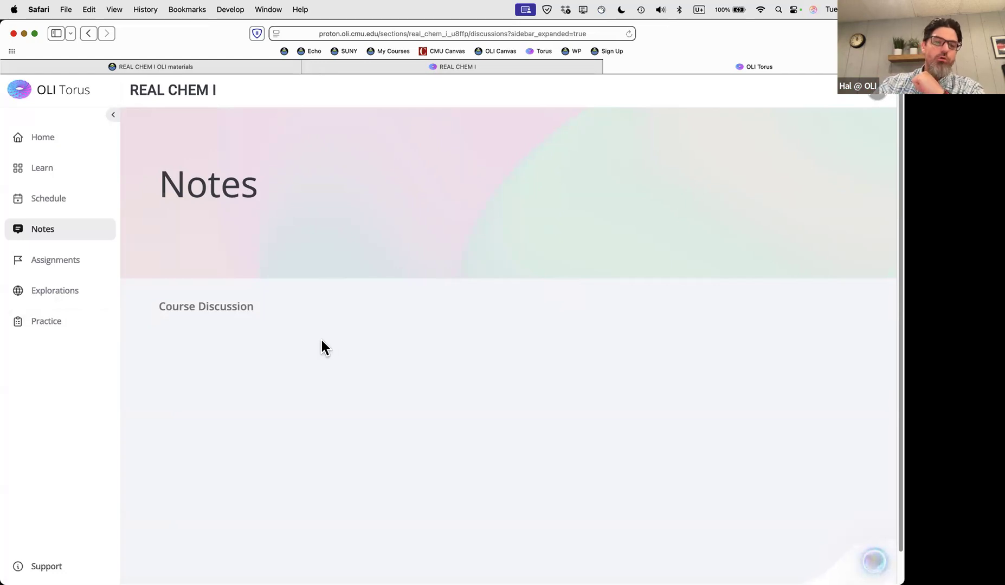
Bring up the Assignments list and scroll through the section's 43 assignments
{"action": "left_click", "coordinate": [59, 263]}
{"action": "scroll", "coordinate": [579, 306], "scroll_direction": "down", "scroll_amount": 4}
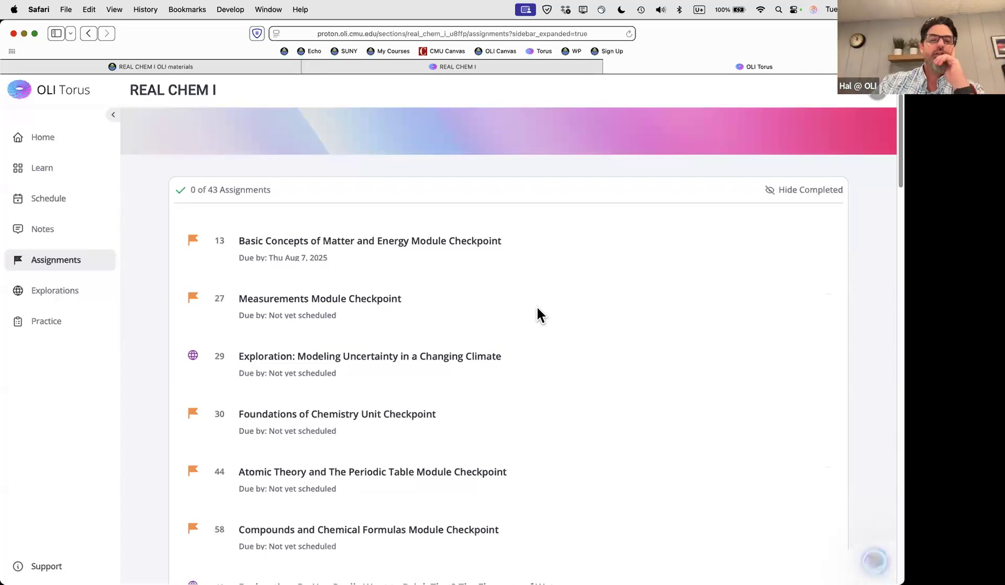
{"action": "scroll", "coordinate": [551, 307], "scroll_direction": "down", "scroll_amount": 1}
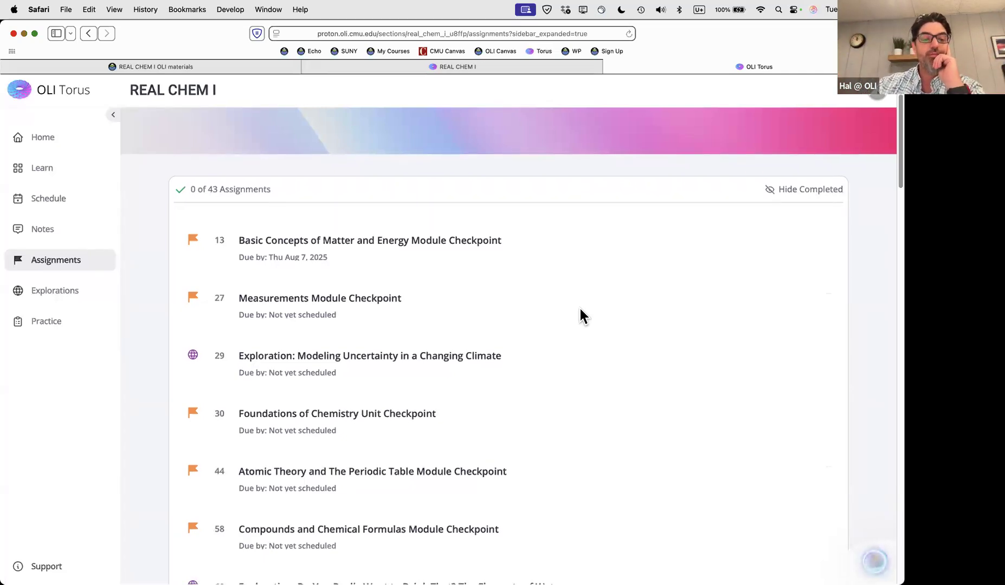
{"action": "scroll", "coordinate": [580, 309], "scroll_direction": "down", "scroll_amount": 4}
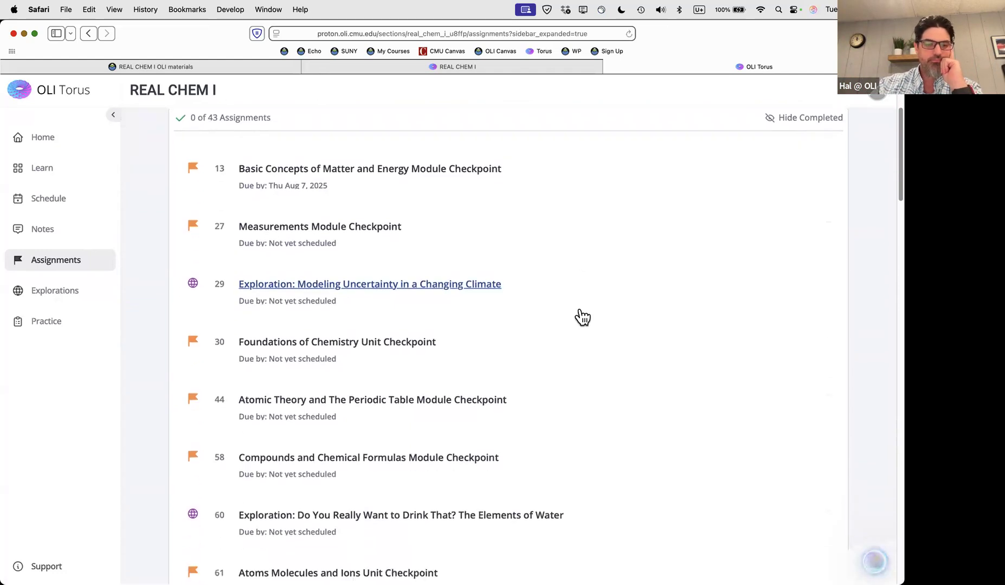
{"action": "scroll", "coordinate": [246, 313], "scroll_direction": "down", "scroll_amount": 1}
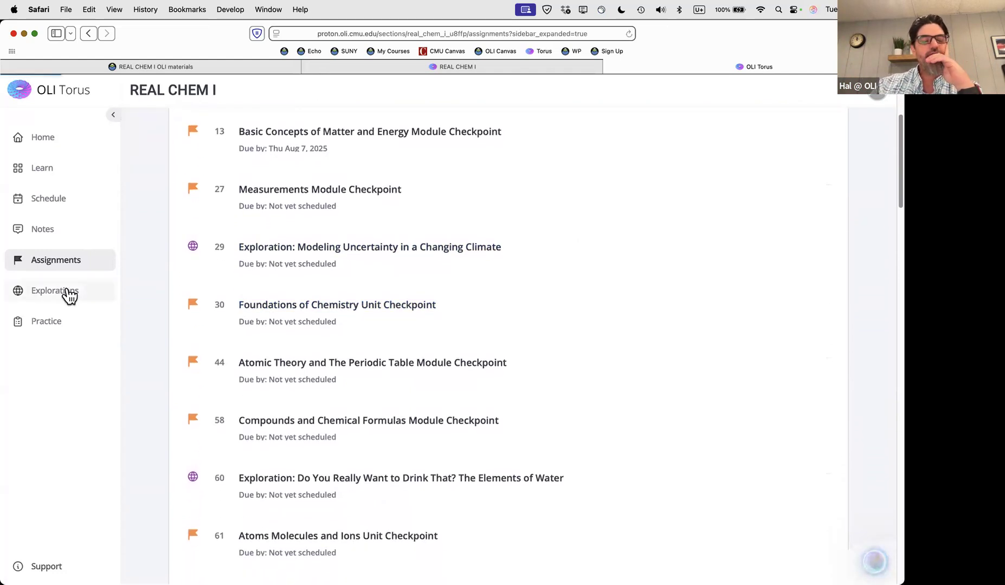
{"action": "scroll", "coordinate": [721, 301], "scroll_direction": "down", "scroll_amount": 3}
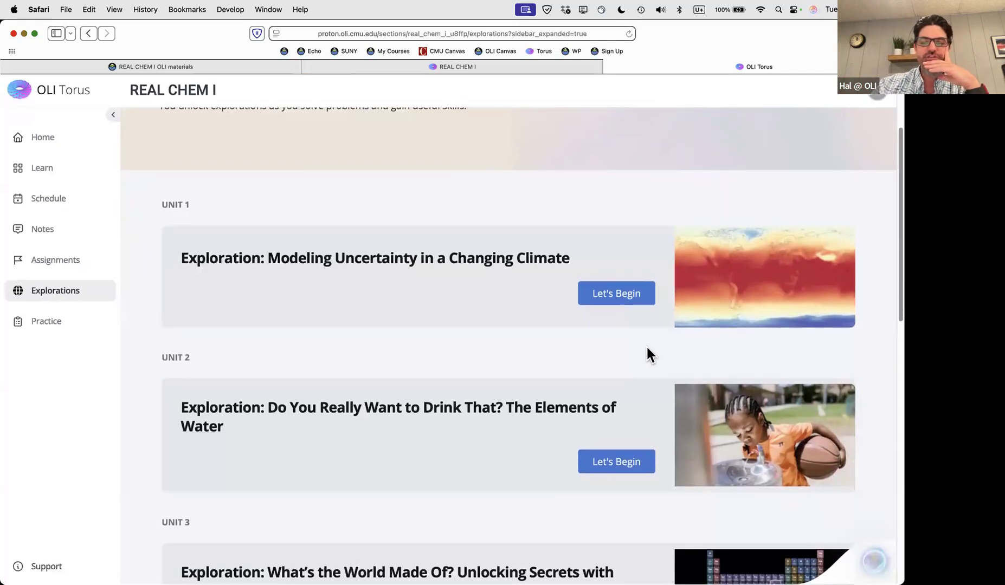
{"action": "scroll", "coordinate": [752, 317], "scroll_direction": "down", "scroll_amount": 1}
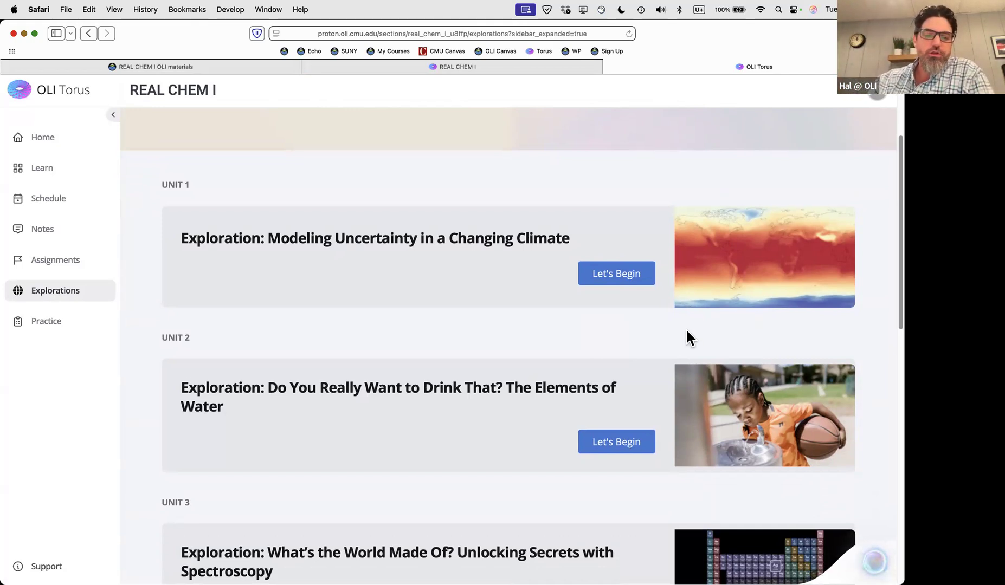
{"action": "scroll", "coordinate": [685, 333], "scroll_direction": "down", "scroll_amount": 3}
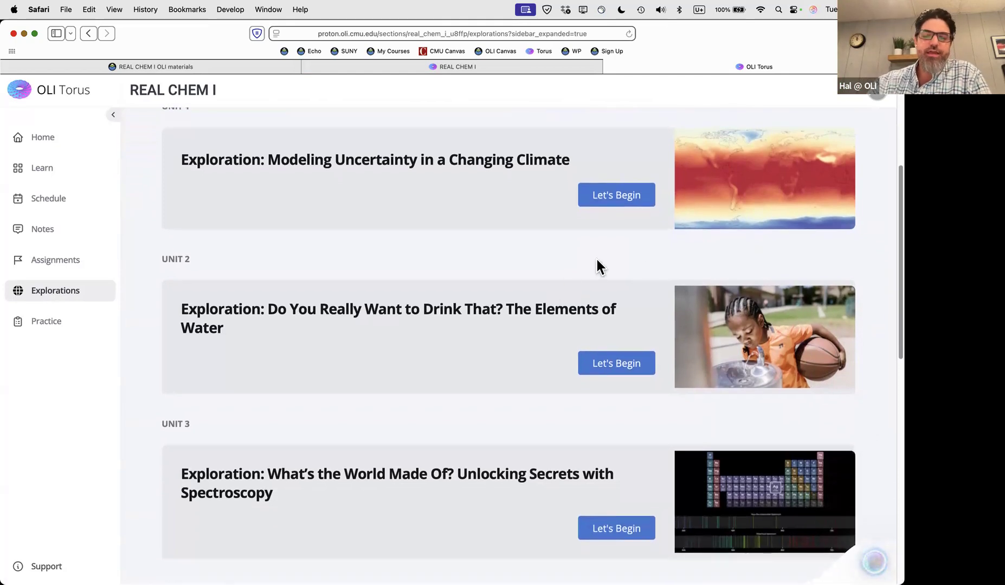
{"action": "scroll", "coordinate": [597, 261], "scroll_direction": "down", "scroll_amount": 1}
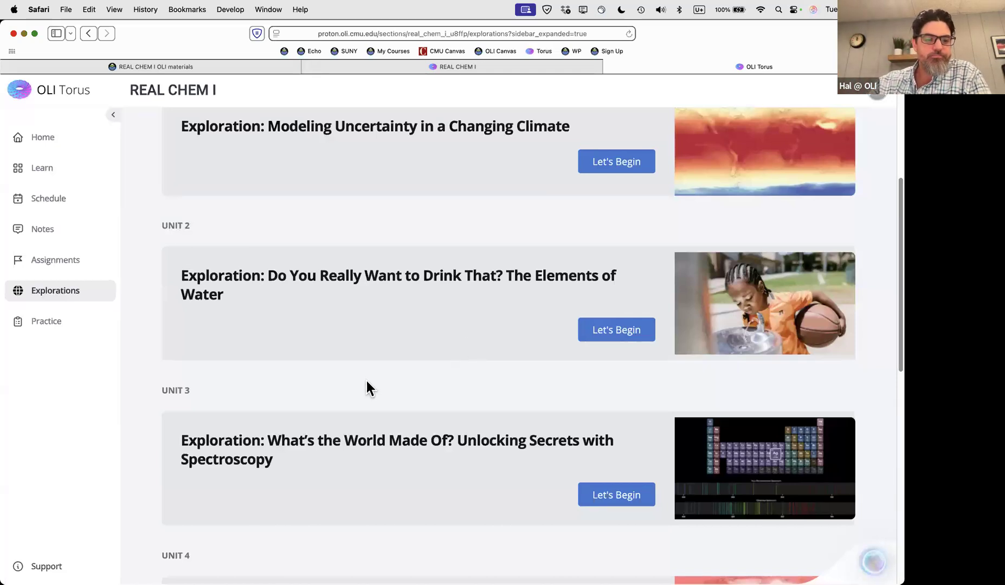
Open REAL CHEM I Practice and scroll through module simulations, from Density to Molarity, Titrations and Gas Laws
{"action": "left_click", "coordinate": [43, 326]}
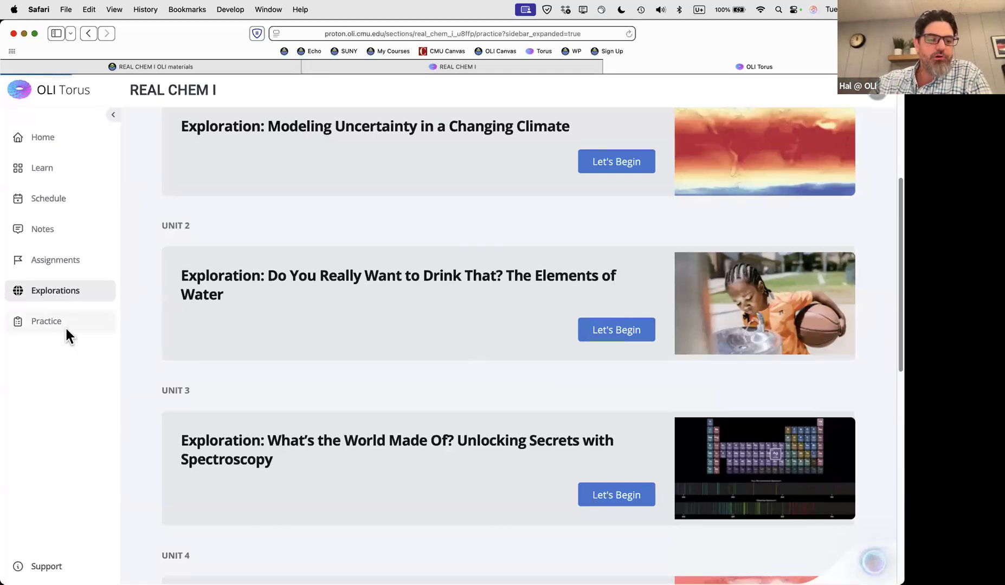
{"action": "scroll", "coordinate": [439, 360], "scroll_direction": "down", "scroll_amount": 3}
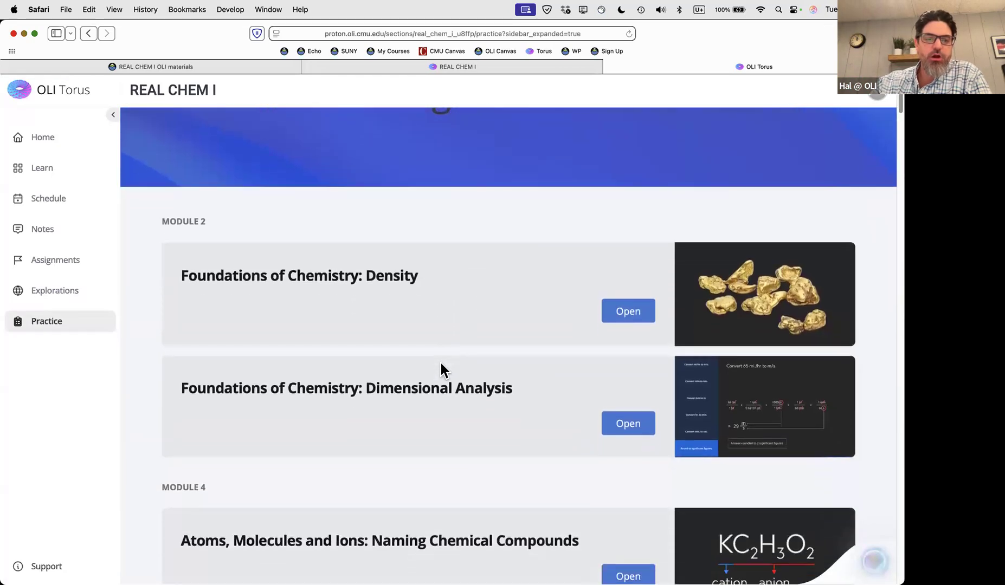
{"action": "scroll", "coordinate": [442, 368], "scroll_direction": "down", "scroll_amount": 1}
{"action": "double_click", "coordinate": [184, 167]}
{"action": "left_click", "coordinate": [355, 222]}
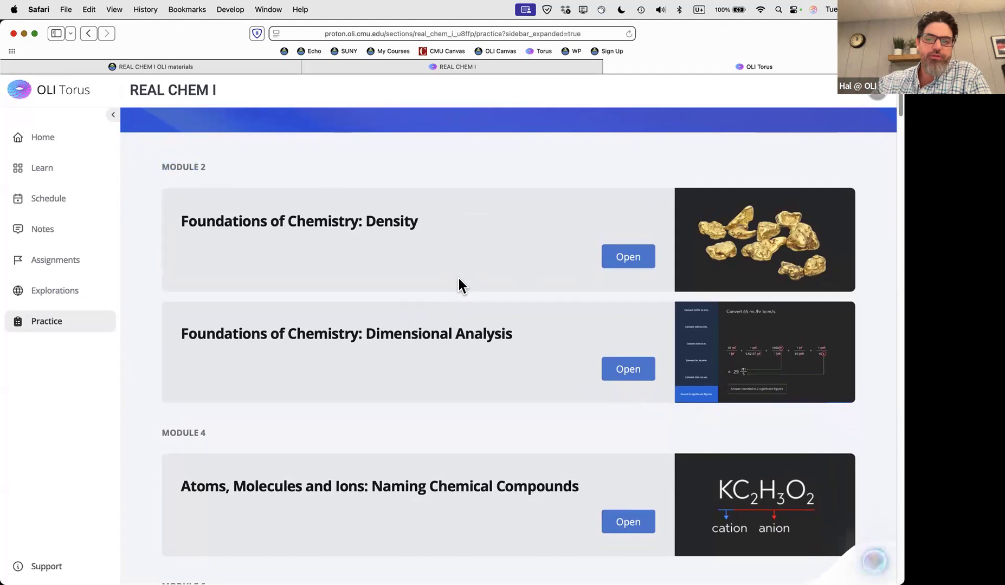
{"action": "scroll", "coordinate": [458, 278], "scroll_direction": "down", "scroll_amount": 3}
{"action": "scroll", "coordinate": [458, 278], "scroll_direction": "down", "scroll_amount": 10}
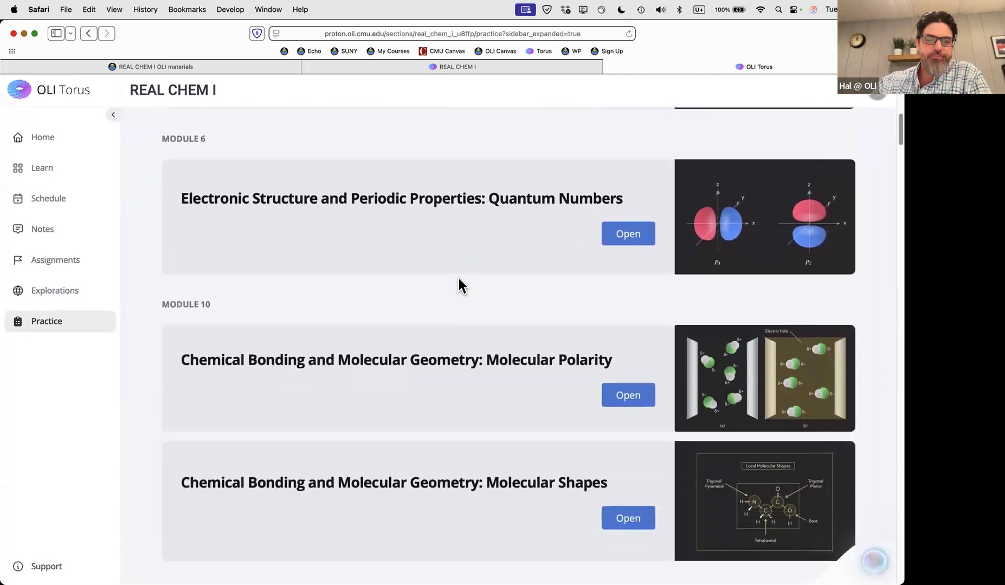
{"action": "scroll", "coordinate": [459, 278], "scroll_direction": "down", "scroll_amount": 6}
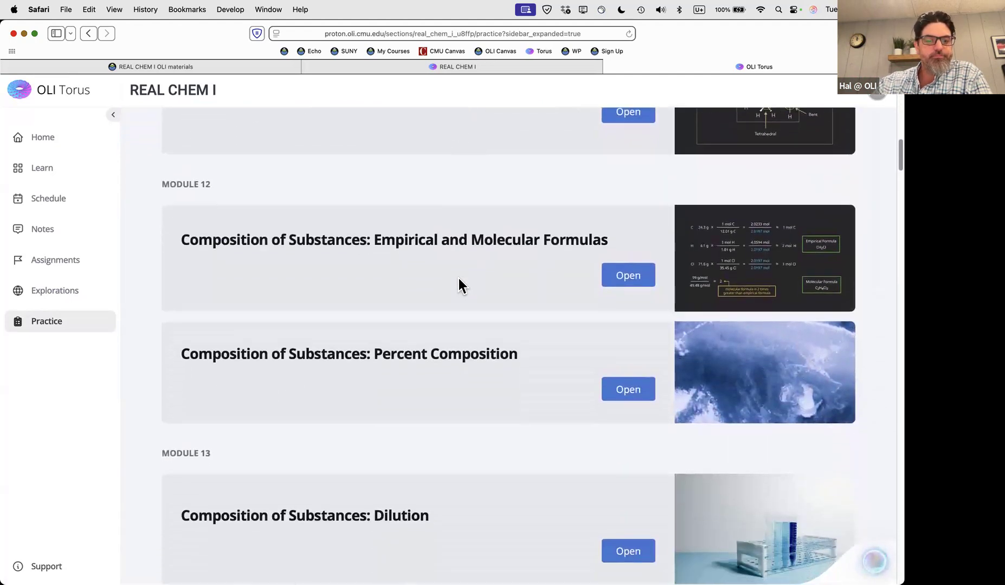
{"action": "scroll", "coordinate": [459, 278], "scroll_direction": "down", "scroll_amount": 7}
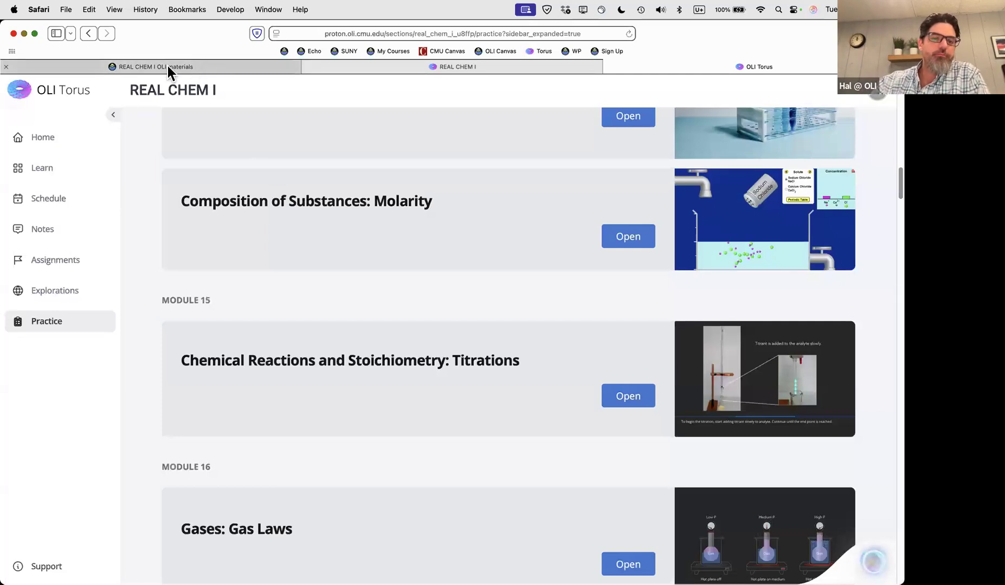
Show the Canvas GenChem1 REAL CHEM I OLI materials assignment, then return to the Firefox window
{"action": "mouse_move", "coordinate": [168, 66]}
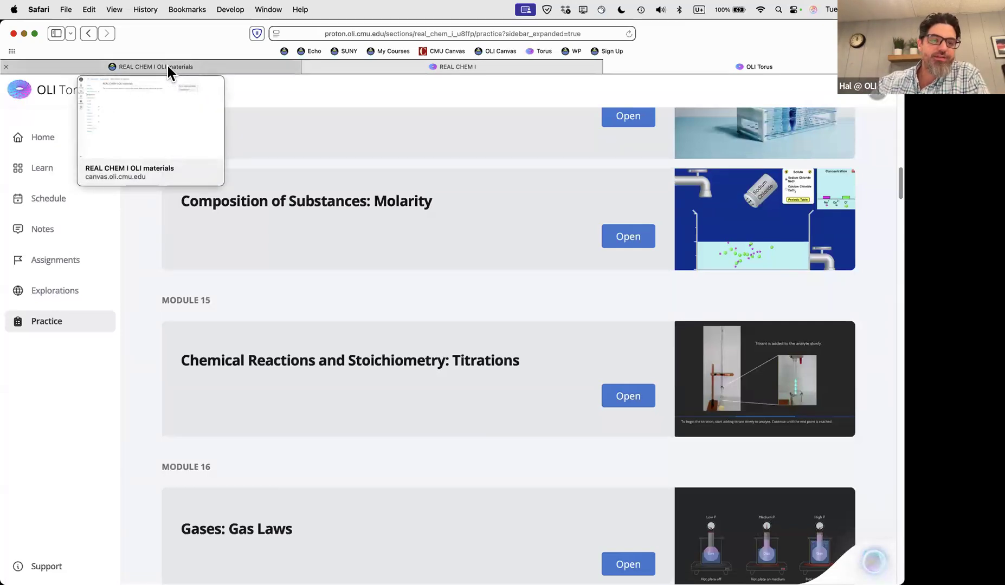
{"action": "left_click", "coordinate": [167, 66]}
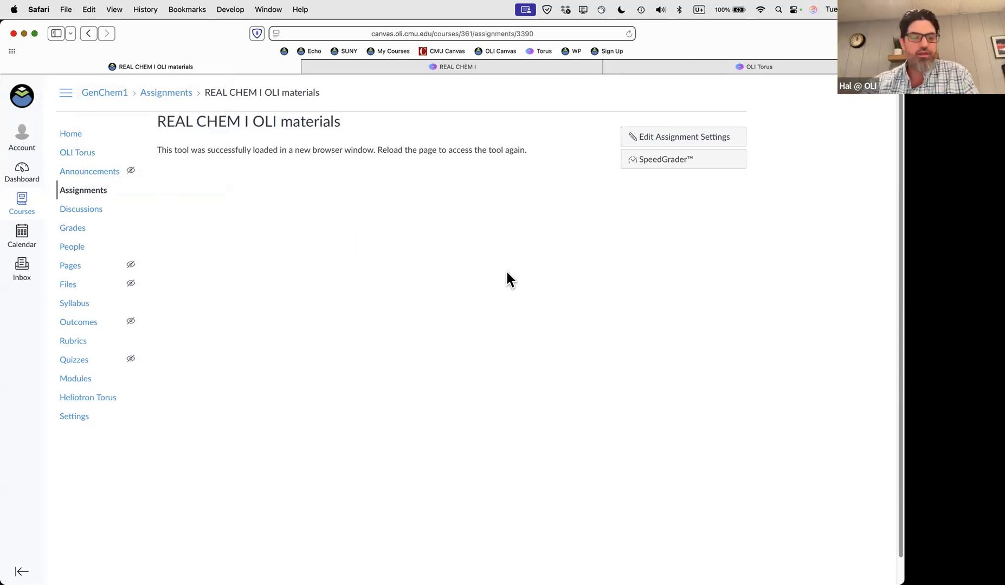
{"action": "key", "text": "super+Tab"}
{"action": "key", "text": "super+Tab"}
{"action": "key", "text": "super+Tab"}
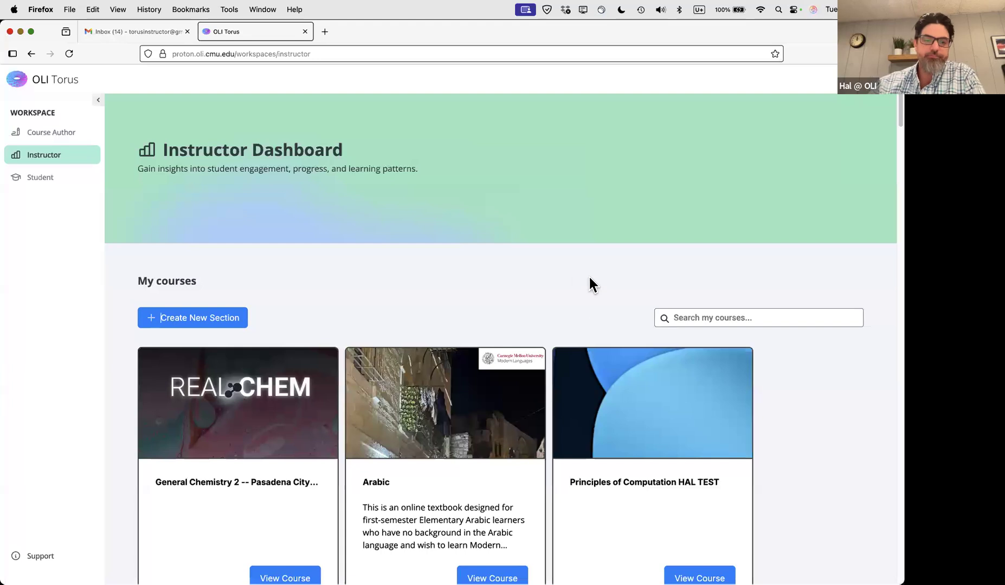
Scroll the Instructor Dashboard's My courses list down to REAL CHEM I DEMO Fall 2025 (DNI)
{"action": "scroll", "coordinate": [462, 244], "scroll_direction": "down", "scroll_amount": 1}
{"action": "scroll", "coordinate": [462, 244], "scroll_direction": "up", "scroll_amount": 1}
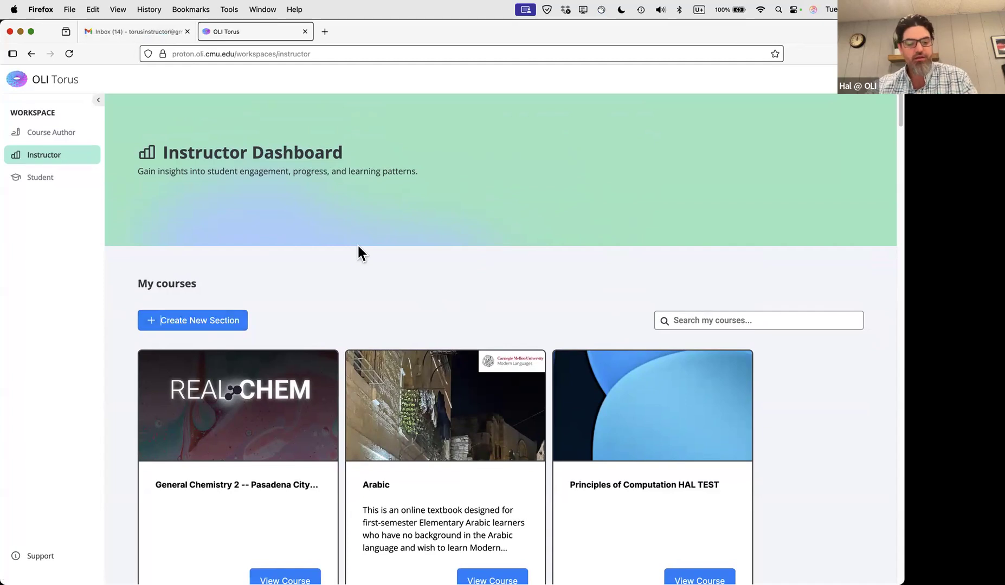
{"action": "key", "text": "super+Tab"}
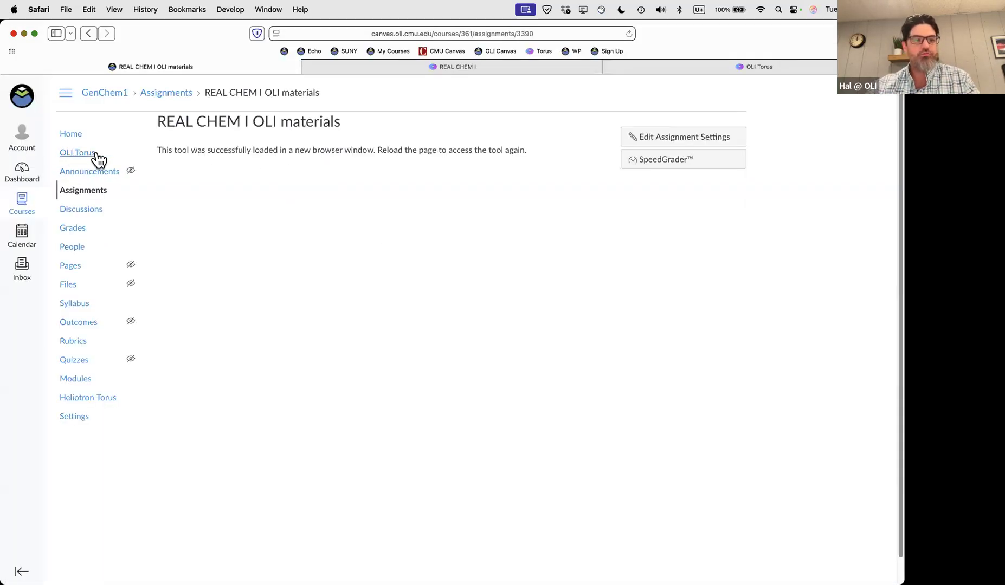
{"action": "key", "text": "super+Tab"}
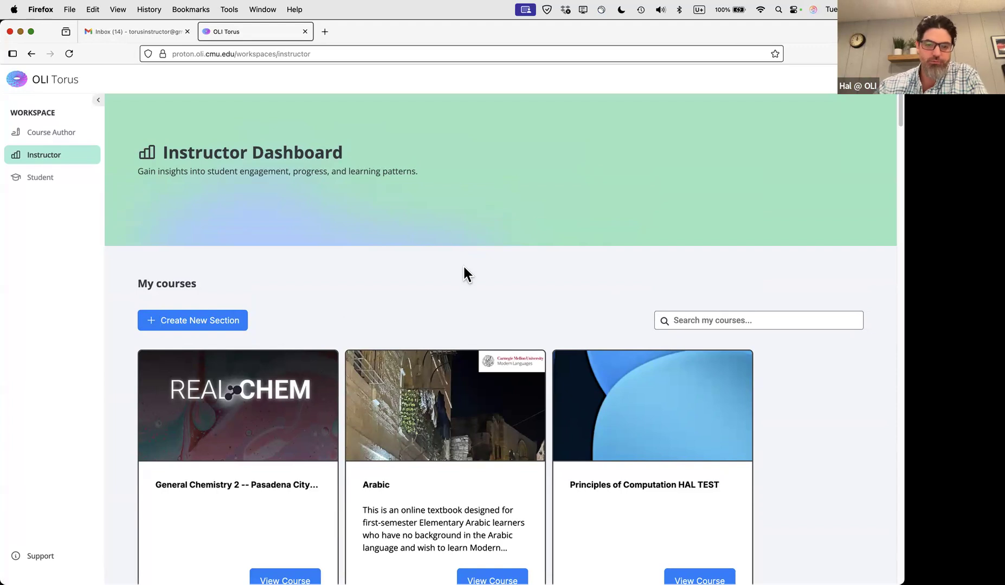
{"action": "scroll", "coordinate": [463, 266], "scroll_direction": "down", "scroll_amount": 15}
{"action": "scroll", "coordinate": [463, 267], "scroll_direction": "down", "scroll_amount": 18}
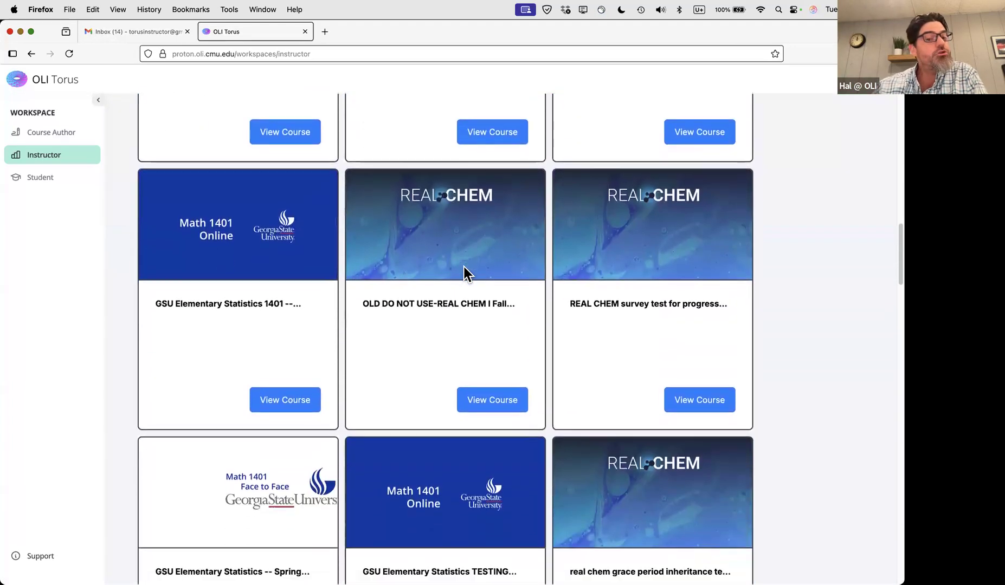
{"action": "scroll", "coordinate": [464, 267], "scroll_direction": "down", "scroll_amount": 20}
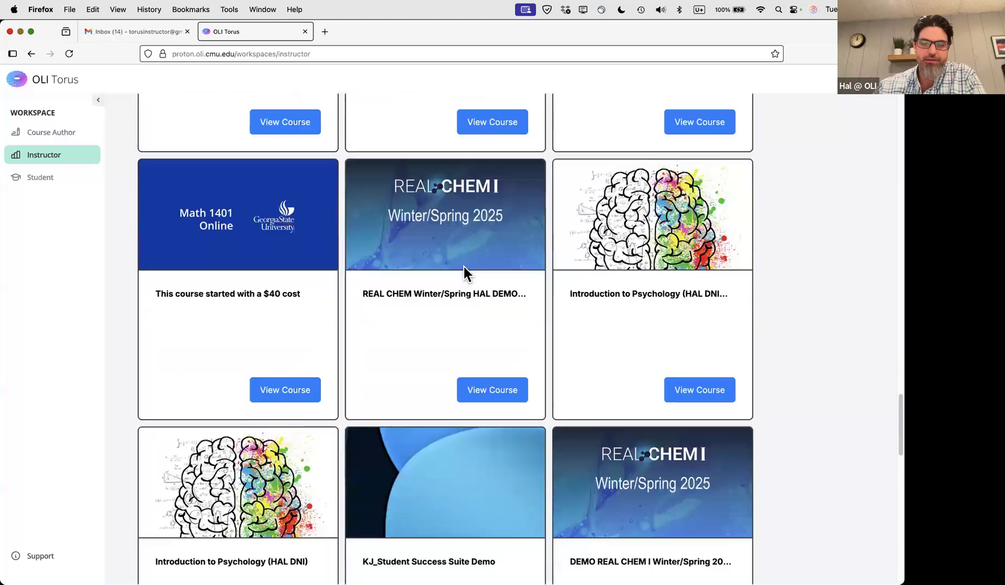
{"action": "scroll", "coordinate": [464, 267], "scroll_direction": "down", "scroll_amount": 5}
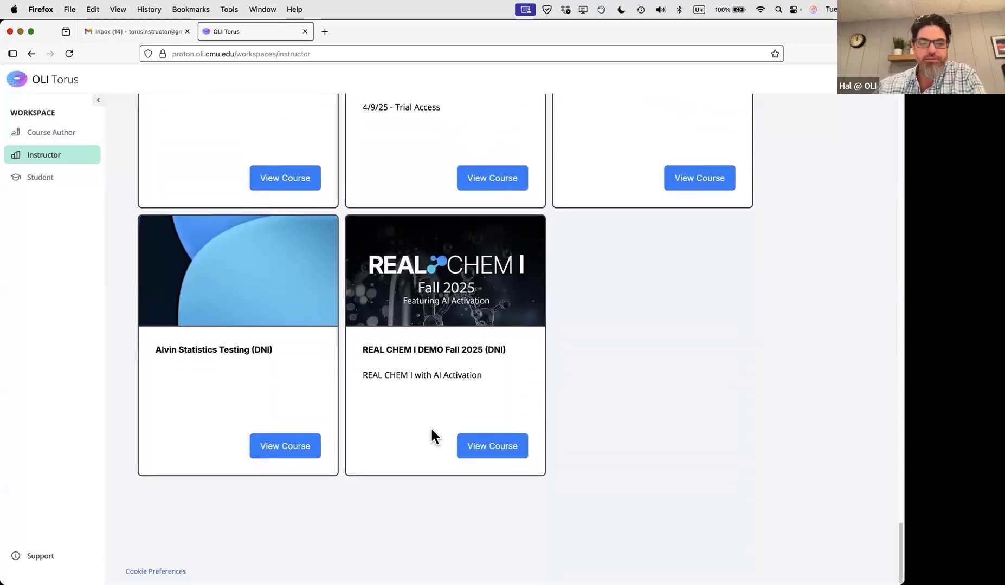
Open the REAL CHEM I DEMO Fall 2025 section and look over its management page
{"action": "left_click", "coordinate": [493, 446]}
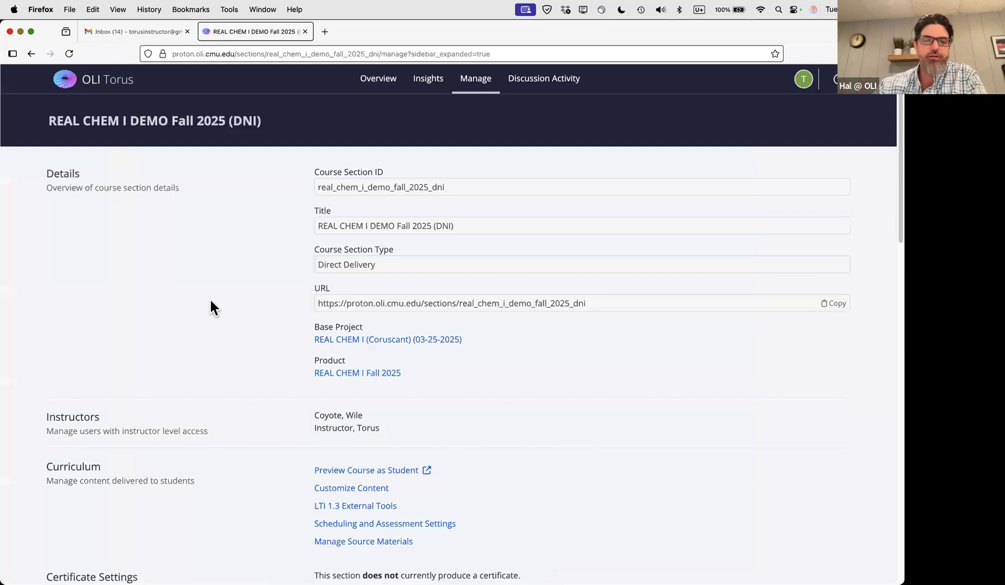
{"action": "scroll", "coordinate": [211, 301], "scroll_direction": "down", "scroll_amount": 1}
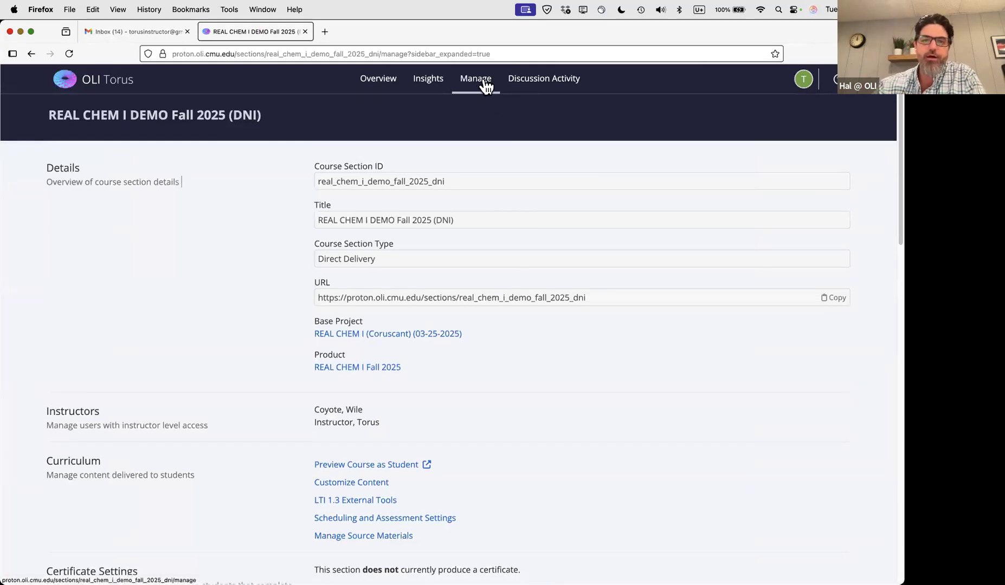
{"action": "scroll", "coordinate": [542, 344], "scroll_direction": "down", "scroll_amount": 15}
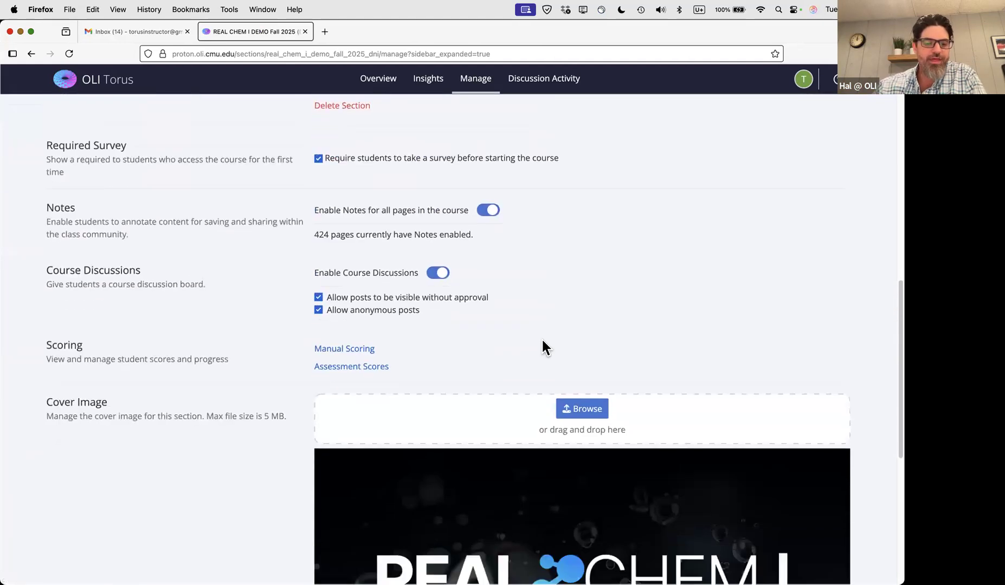
{"action": "scroll", "coordinate": [505, 349], "scroll_direction": "up", "scroll_amount": 10}
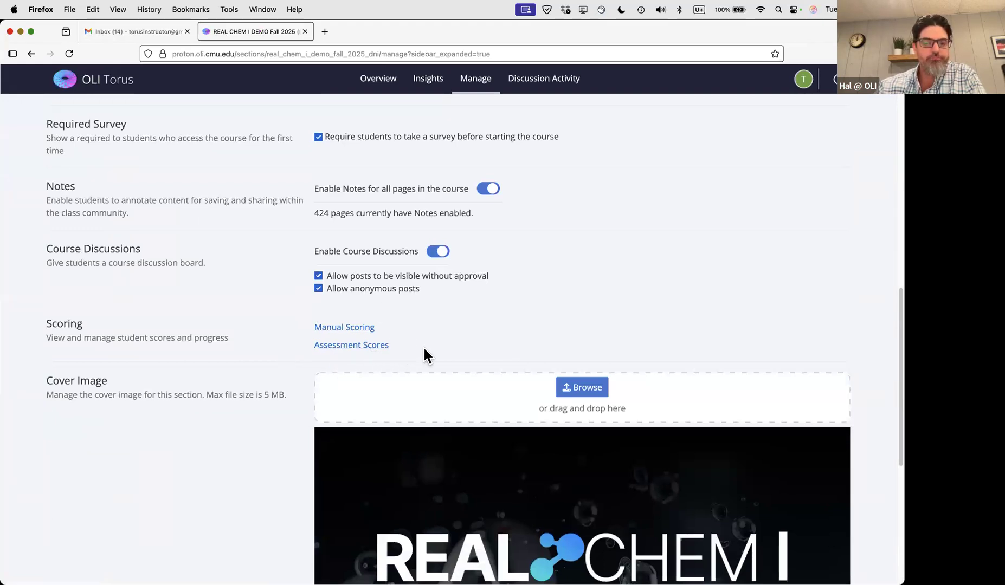
{"action": "scroll", "coordinate": [425, 356], "scroll_direction": "up", "scroll_amount": 11}
{"action": "scroll", "coordinate": [583, 374], "scroll_direction": "up", "scroll_amount": 2}
{"action": "scroll", "coordinate": [583, 373], "scroll_direction": "down", "scroll_amount": 3}
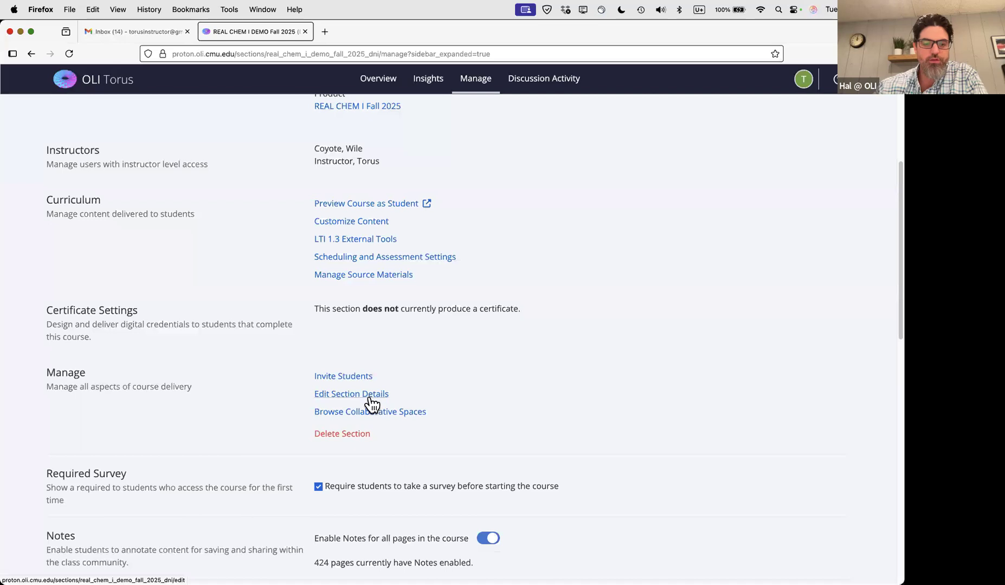
Save Direct Delivery settings with registration open and enrollment required, then return to the Manage overview
{"action": "left_click", "coordinate": [349, 398]}
{"action": "scroll", "coordinate": [399, 401], "scroll_direction": "down", "scroll_amount": 6}
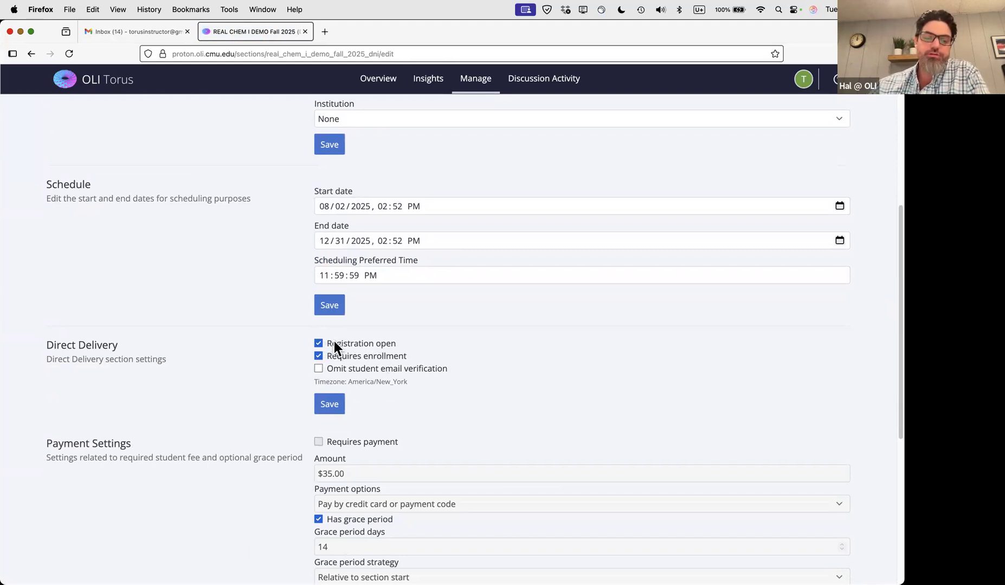
{"action": "left_click", "coordinate": [329, 405]}
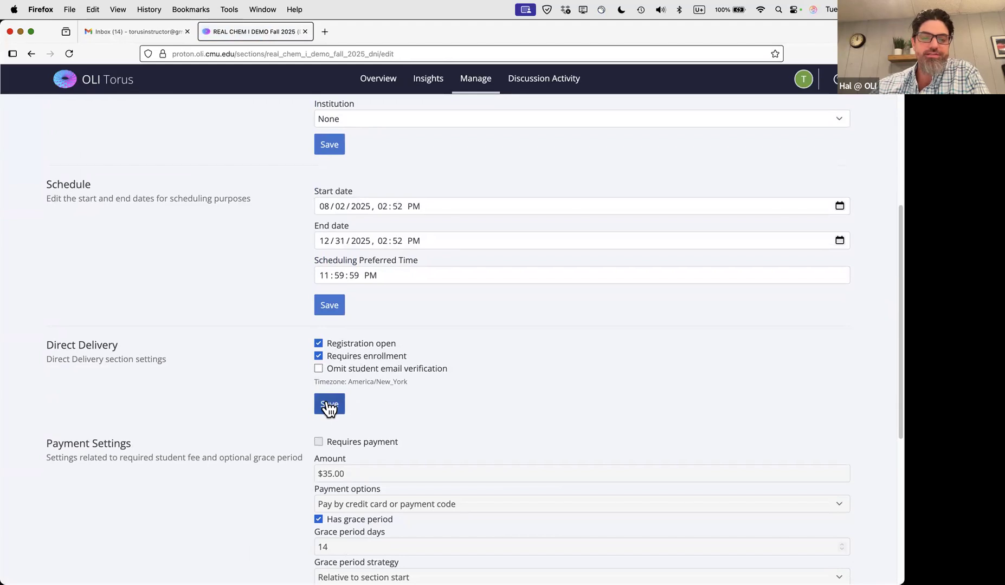
{"action": "left_click", "coordinate": [475, 79]}
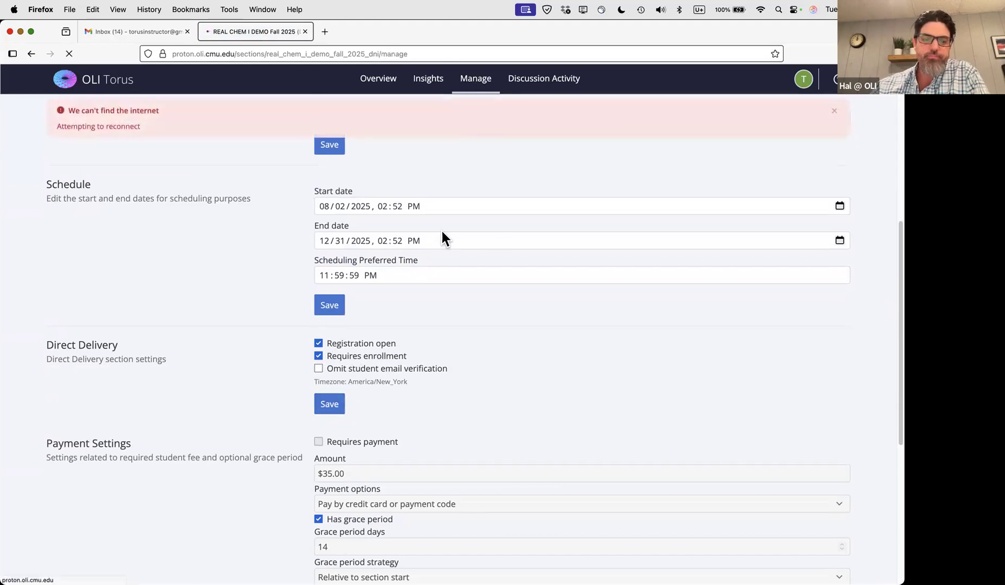
{"action": "scroll", "coordinate": [298, 379], "scroll_direction": "down", "scroll_amount": 5}
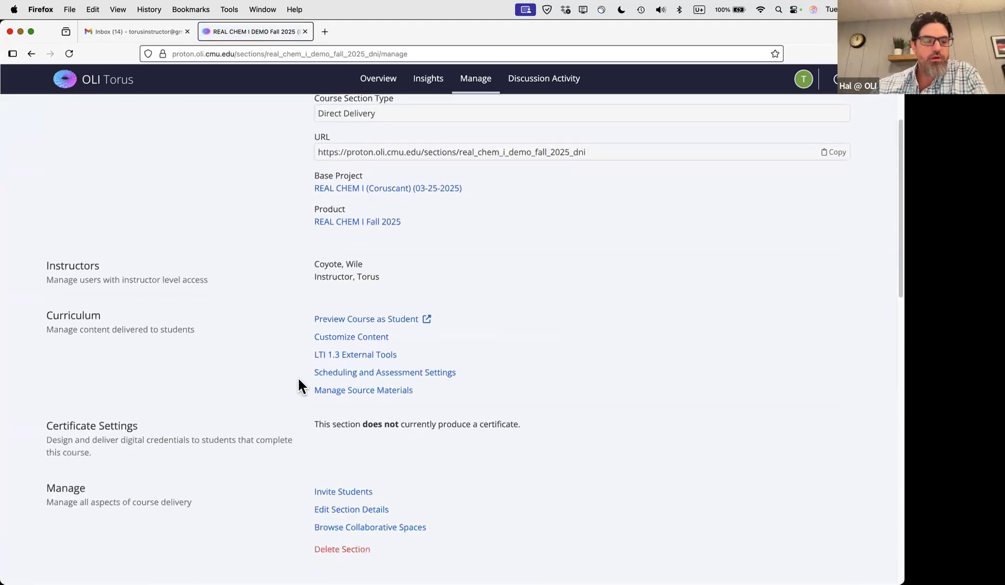
{"action": "scroll", "coordinate": [292, 391], "scroll_direction": "down", "scroll_amount": 1}
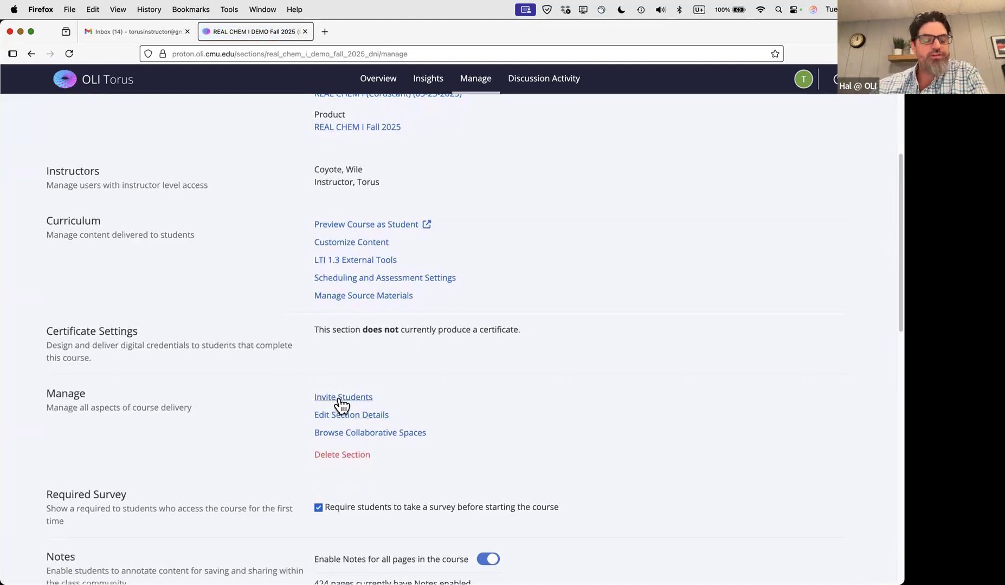
Bring up the demo section's Invite Students page and review the invite link instructions
{"action": "left_click", "coordinate": [339, 399]}
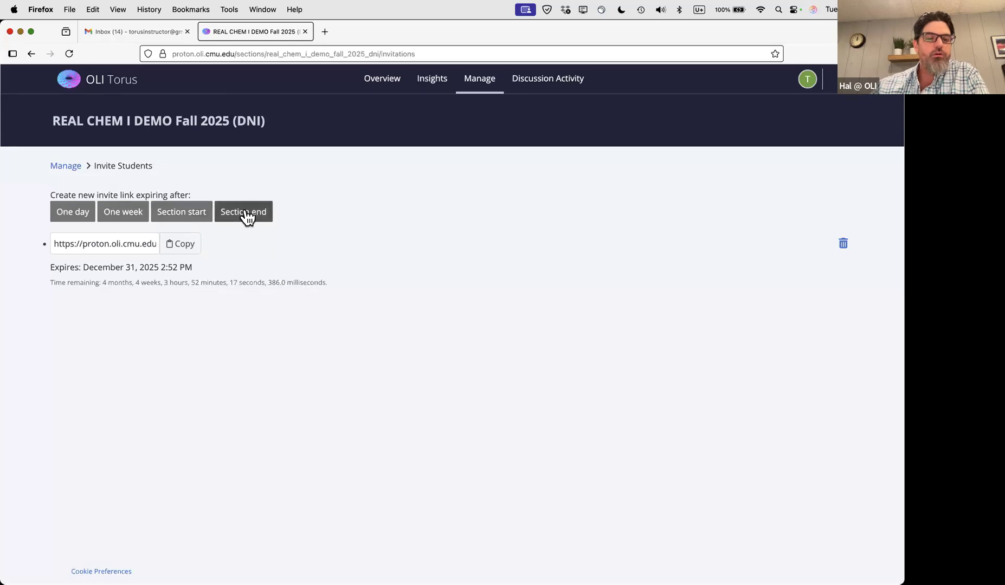
{"action": "left_click_drag", "start_coordinate": [49, 194], "coordinate": [194, 199]}
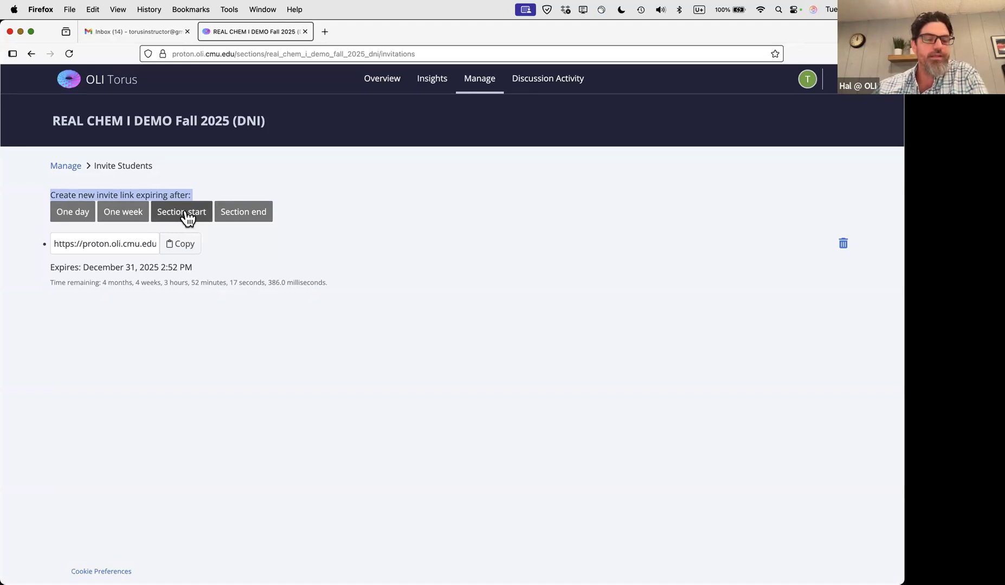
{"action": "left_click", "coordinate": [312, 186]}
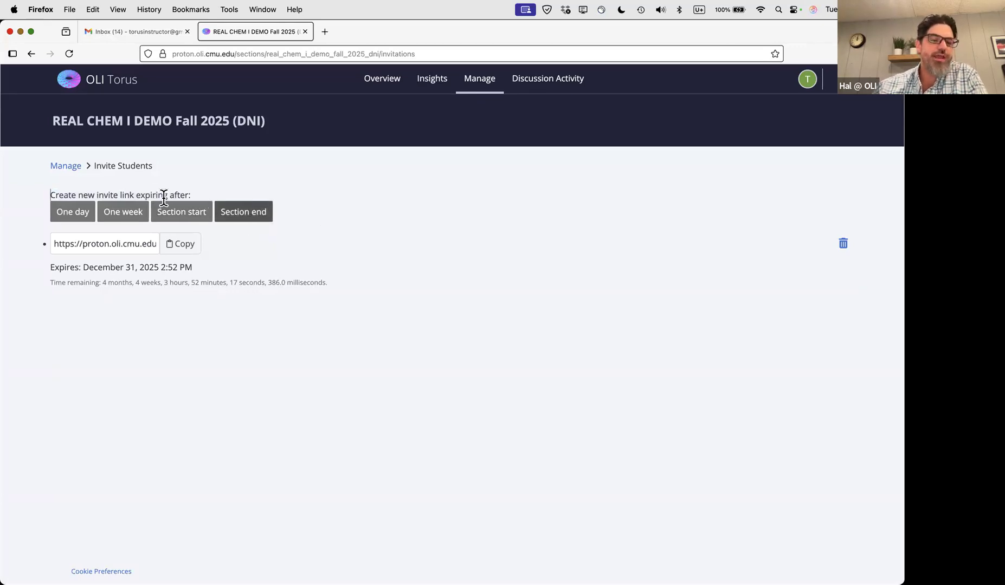
Create a section-end invite link expiring December 31, 2025 2:52 PM, and copy the first link
{"action": "left_click", "coordinate": [247, 213]}
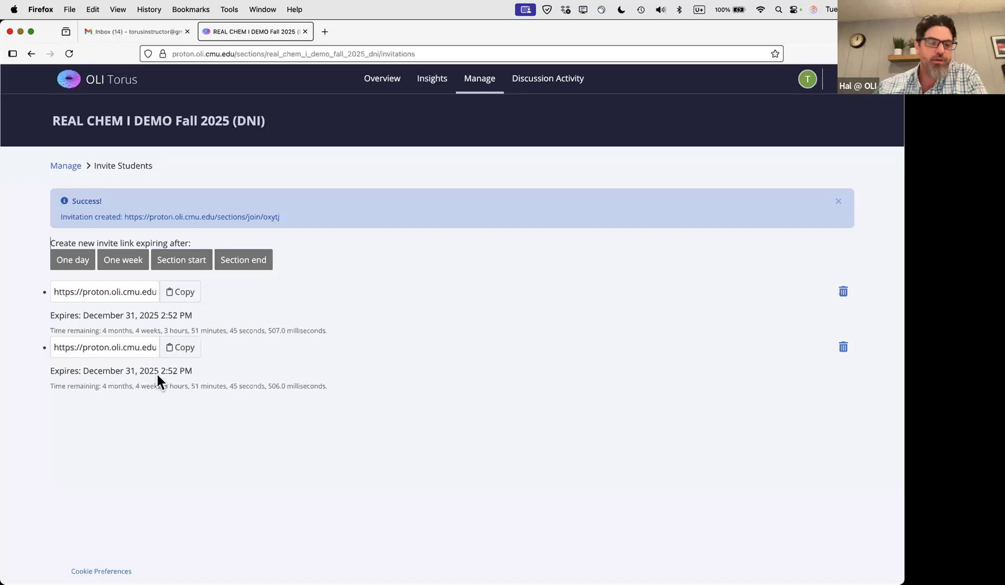
{"action": "left_click_drag", "start_coordinate": [83, 315], "coordinate": [197, 317]}
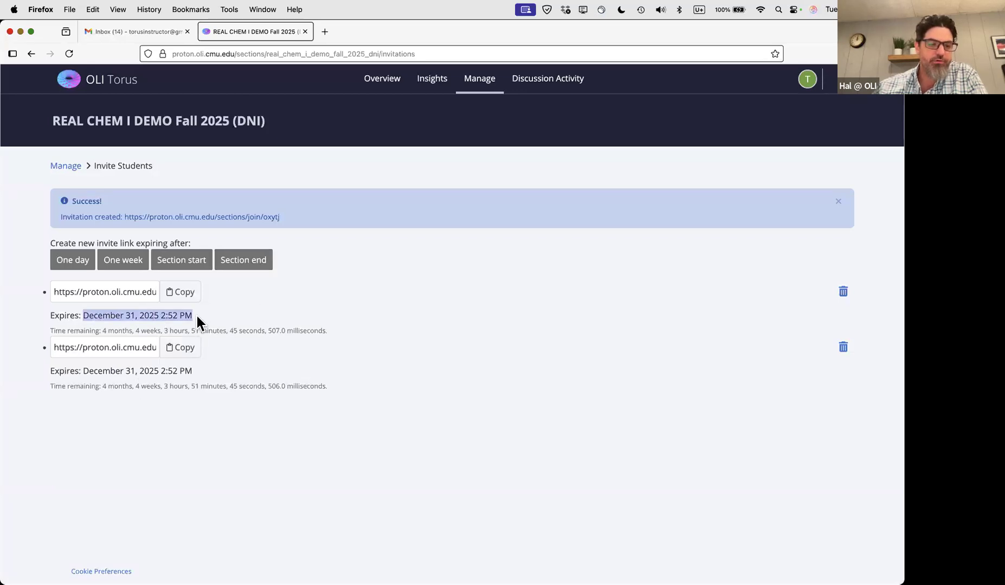
{"action": "left_click", "coordinate": [179, 295]}
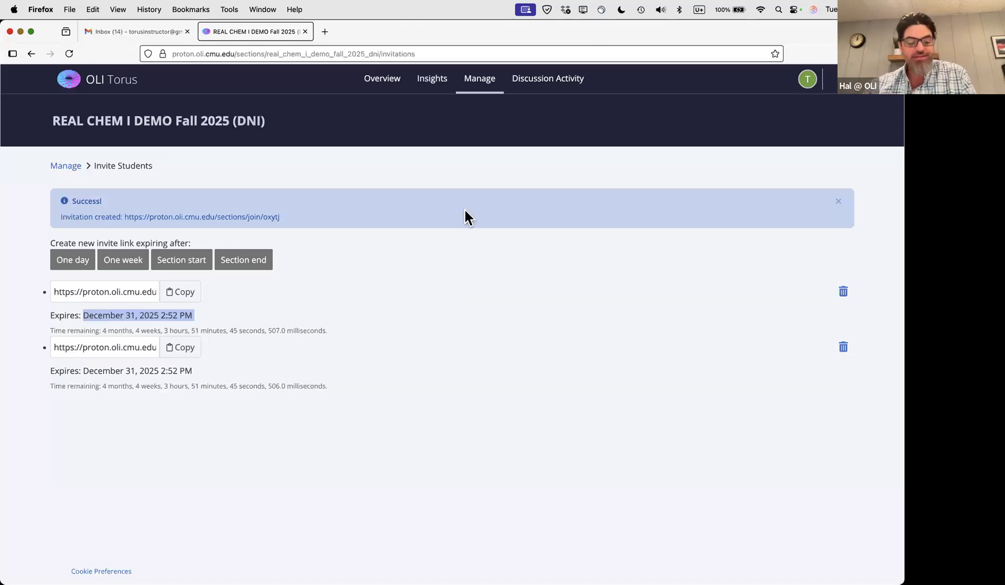
Show the student's REAL CHEM I Learn page, with Foundations of Chemistry and Atoms, Molecules and Ions at 0%
{"action": "key", "text": "super+Tab"}
{"action": "scroll", "coordinate": [222, 182], "scroll_direction": "up", "scroll_amount": 1}
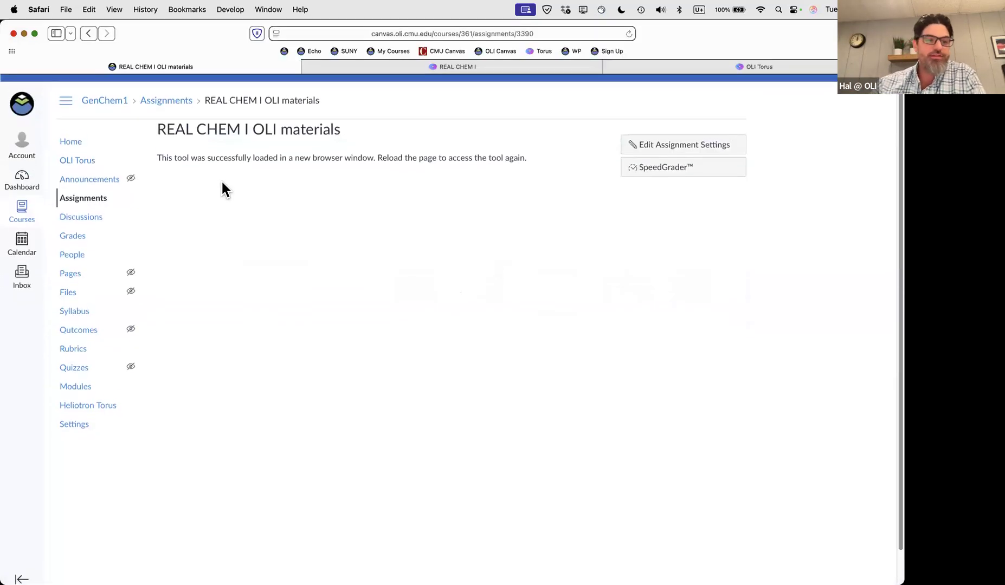
{"action": "left_click", "coordinate": [710, 63]}
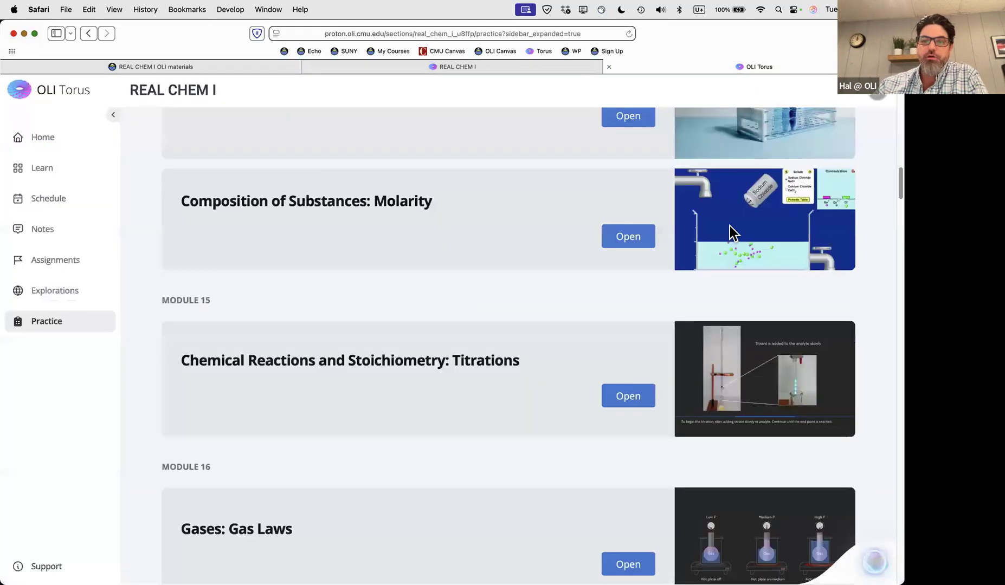
{"action": "scroll", "coordinate": [467, 274], "scroll_direction": "up", "scroll_amount": 1}
{"action": "left_click", "coordinate": [39, 139]}
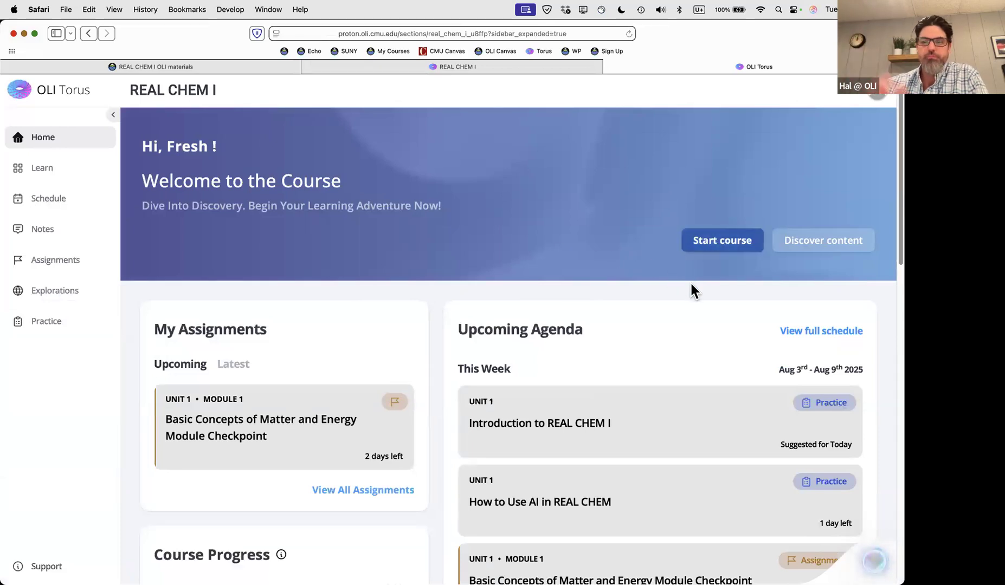
{"action": "left_click", "coordinate": [807, 248]}
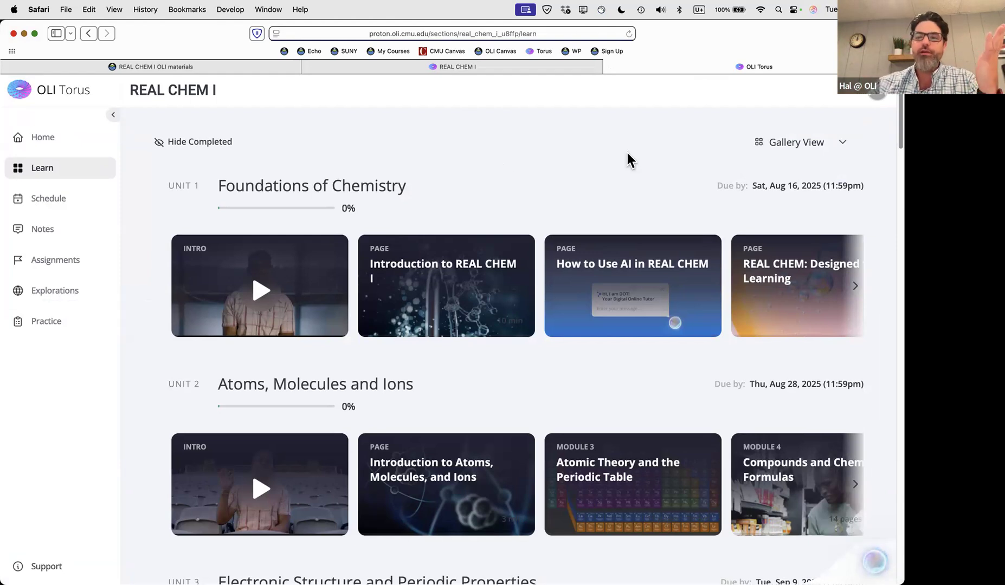
Sign the student out and copy the proton.oli.cmu.edu Student Sign In page address
{"action": "left_click", "coordinate": [878, 101]}
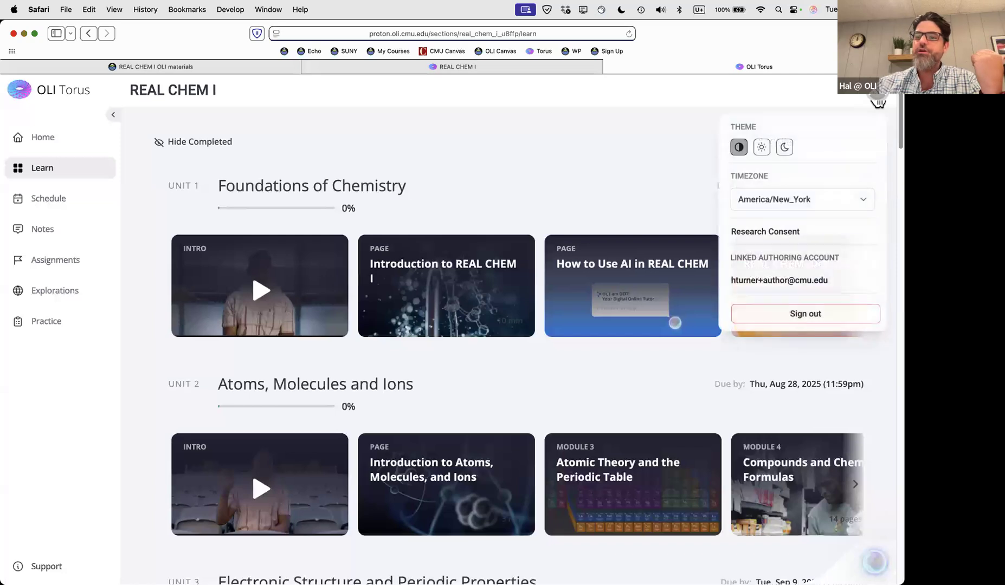
{"action": "left_click", "coordinate": [807, 315]}
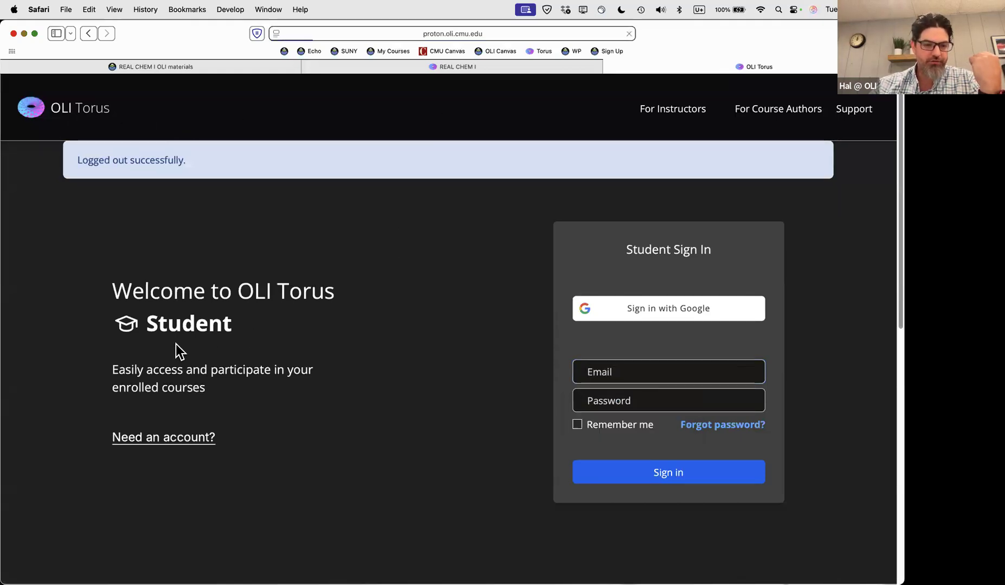
{"action": "left_click", "coordinate": [448, 33]}
{"action": "key", "text": "super+c"}
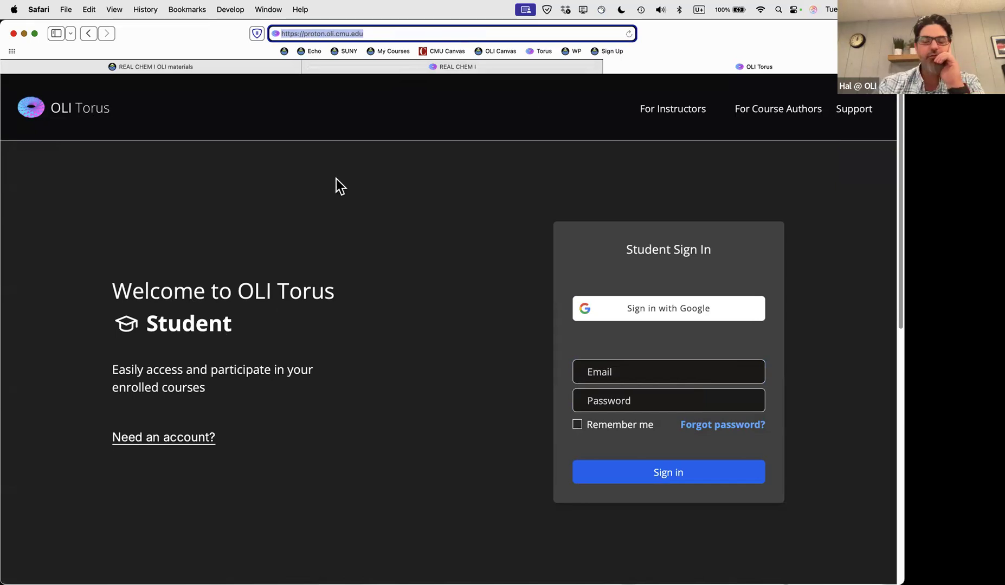
{"action": "left_click", "coordinate": [381, 239]}
{"action": "scroll", "coordinate": [381, 239], "scroll_direction": "down", "scroll_amount": 1}
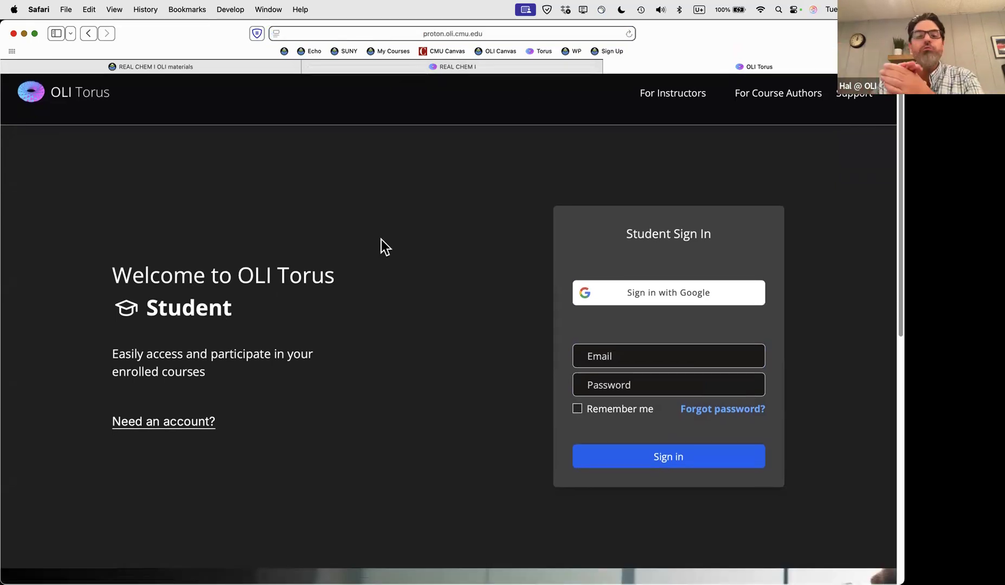
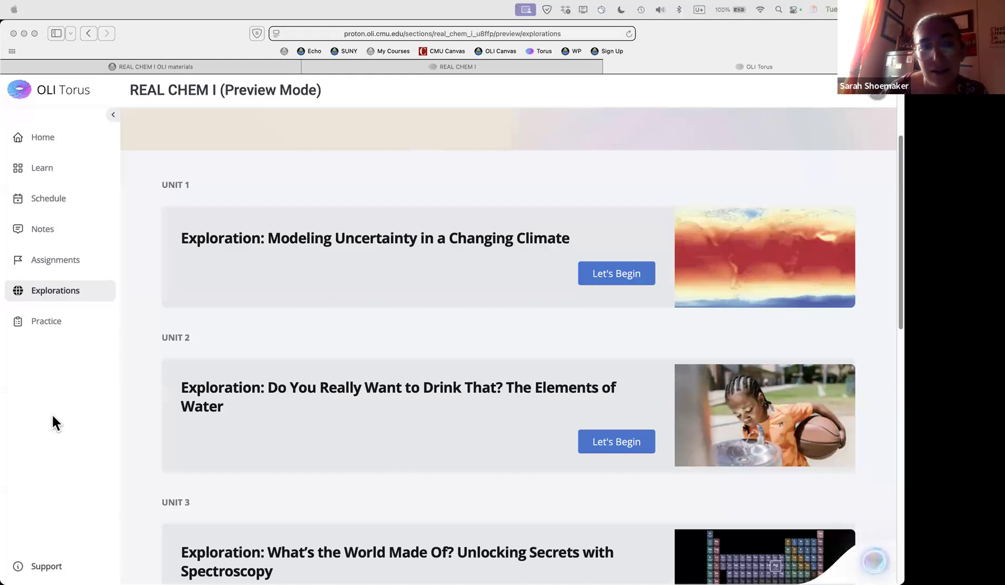
Review the student Course Schedule of weekly pre-reads and Module 1 assessment dates starting August 5, 2025
{"action": "left_click", "coordinate": [49, 200]}
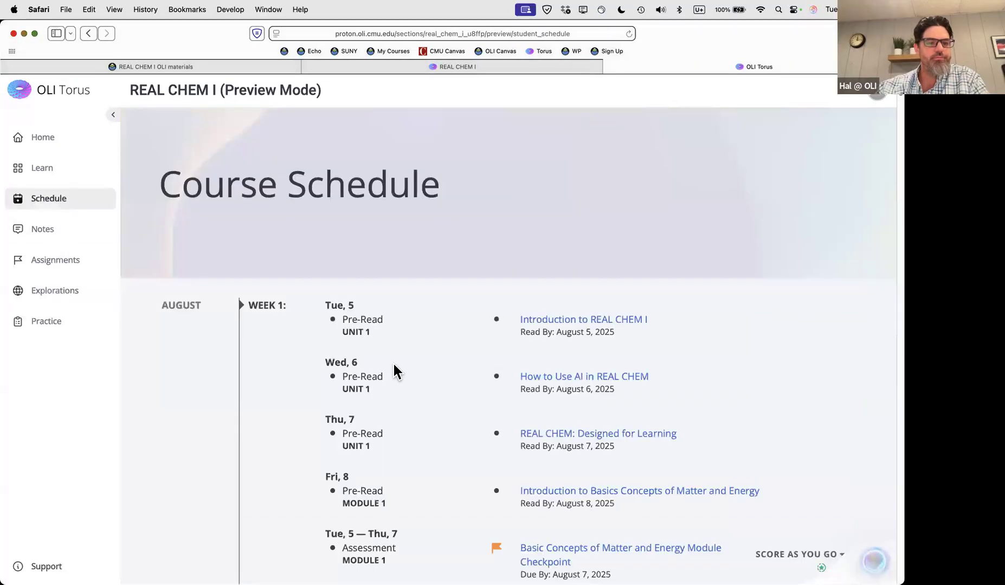
{"action": "scroll", "coordinate": [396, 372], "scroll_direction": "down", "scroll_amount": 3}
{"action": "scroll", "coordinate": [444, 376], "scroll_direction": "up", "scroll_amount": 1}
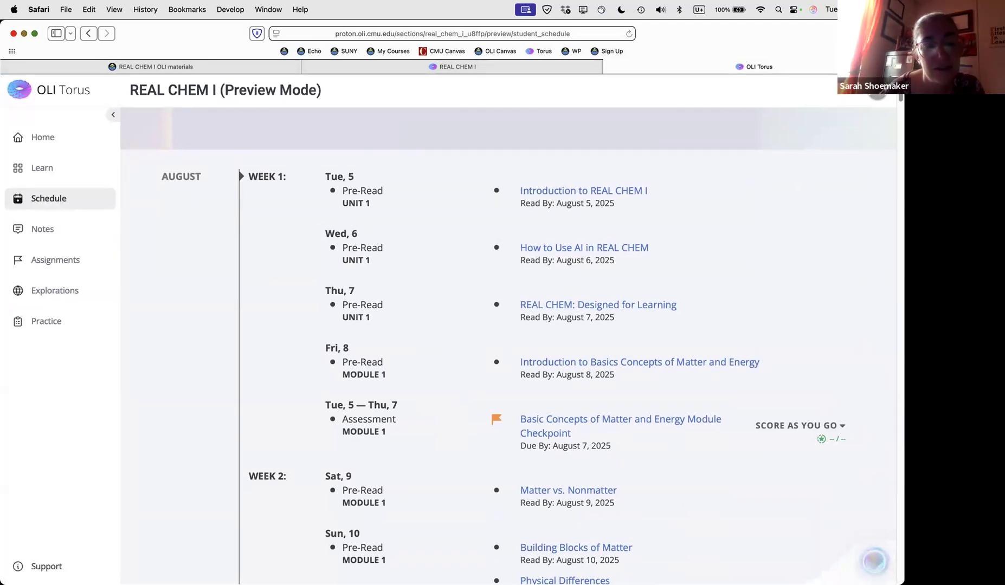
{"action": "scroll", "coordinate": [154, 333], "scroll_direction": "down", "scroll_amount": 1}
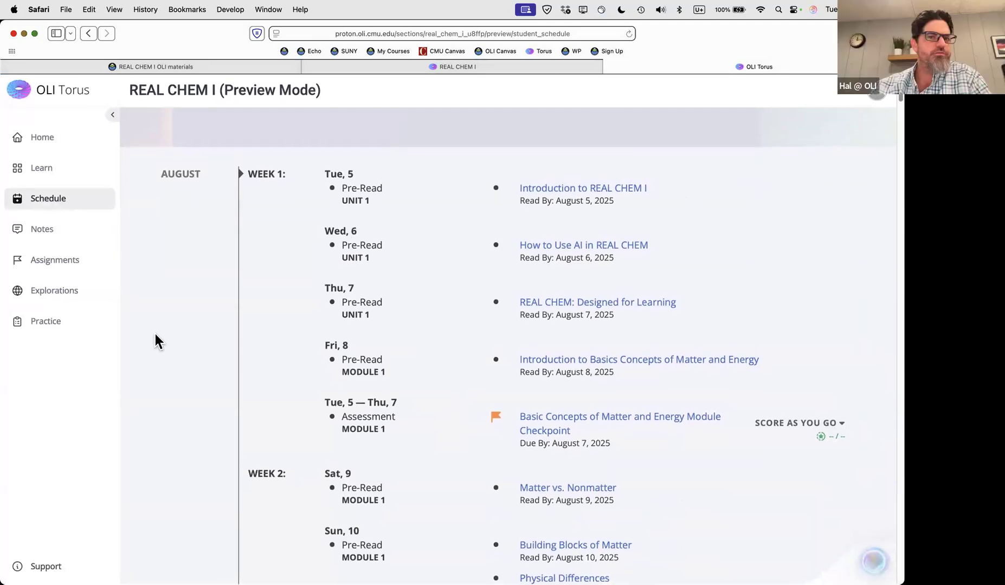
{"action": "scroll", "coordinate": [157, 334], "scroll_direction": "down", "scroll_amount": 1}
{"action": "scroll", "coordinate": [205, 330], "scroll_direction": "up", "scroll_amount": 2}
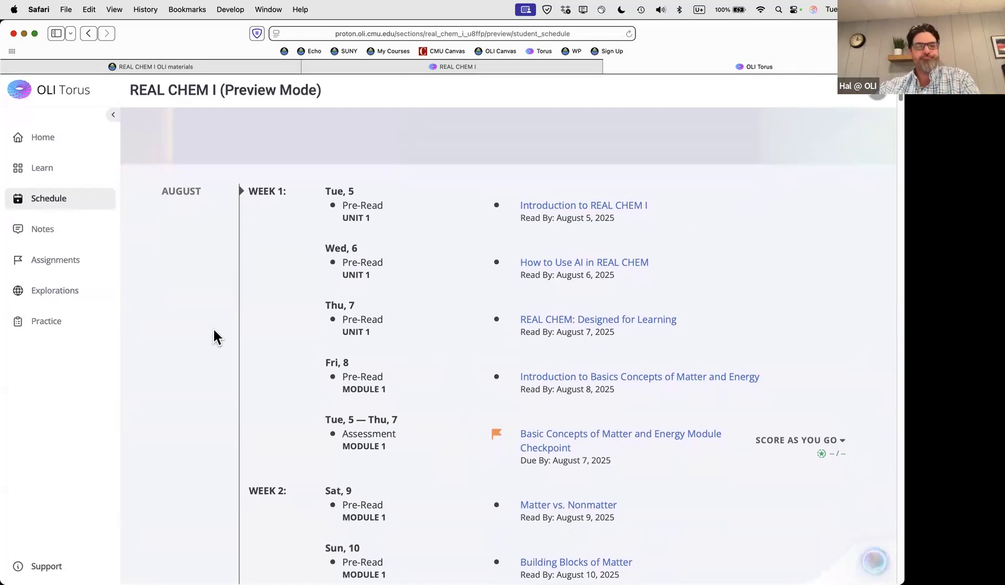
{"action": "scroll", "coordinate": [213, 336], "scroll_direction": "up", "scroll_amount": 4}
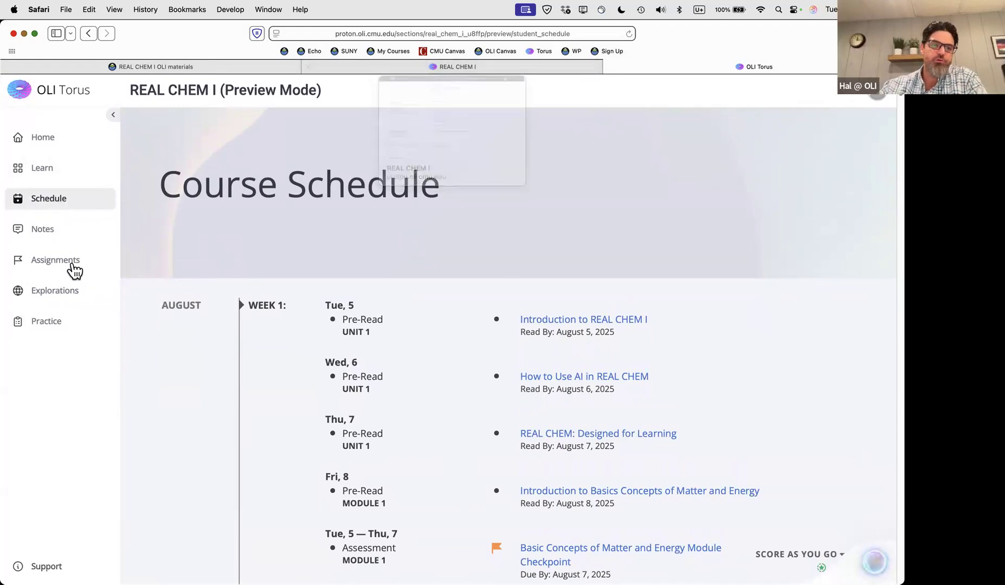
Switch the student Learn page from Gallery View to Outline View and expand all units
{"action": "left_click", "coordinate": [45, 170]}
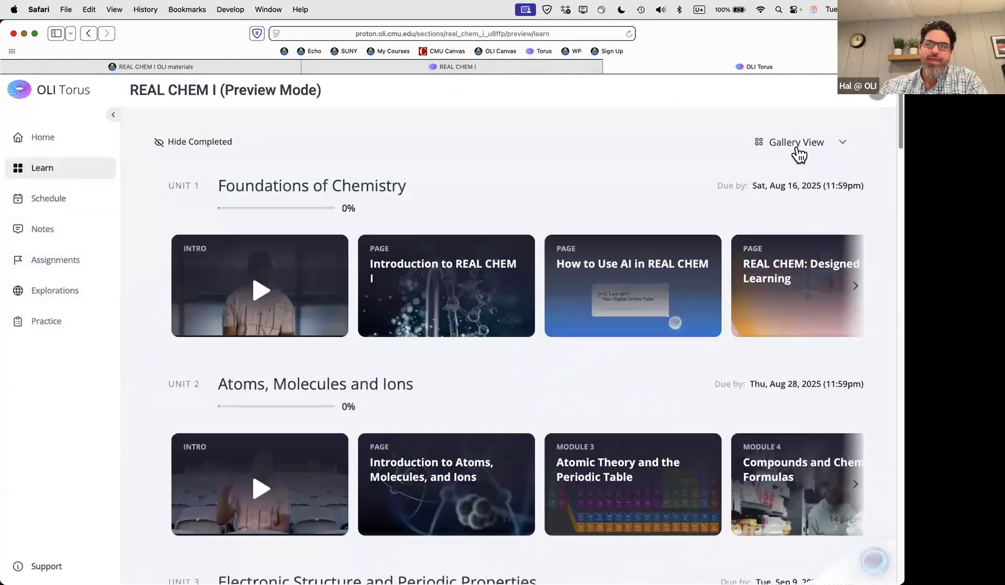
{"action": "left_click", "coordinate": [797, 148]}
{"action": "left_click", "coordinate": [784, 171]}
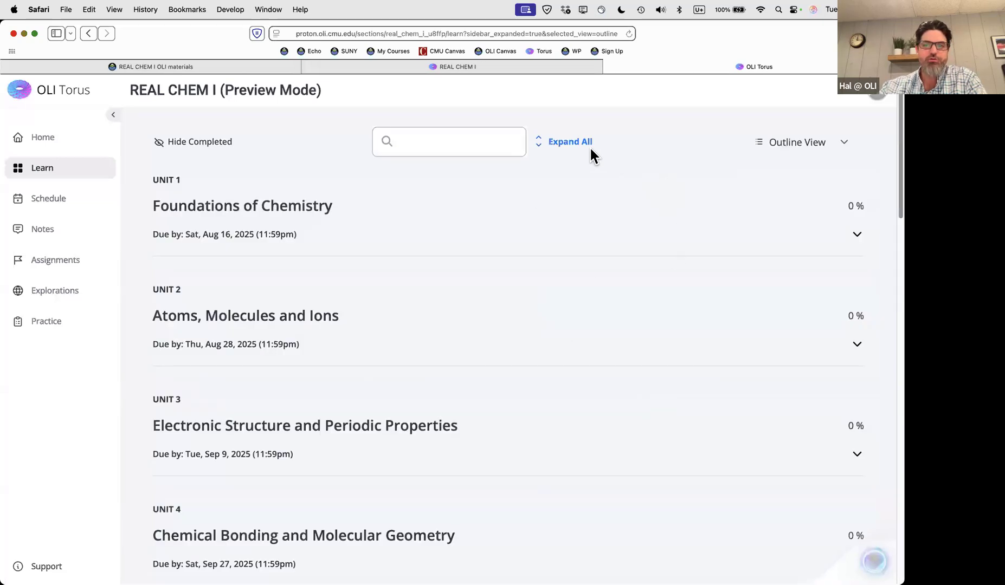
{"action": "left_click", "coordinate": [572, 142]}
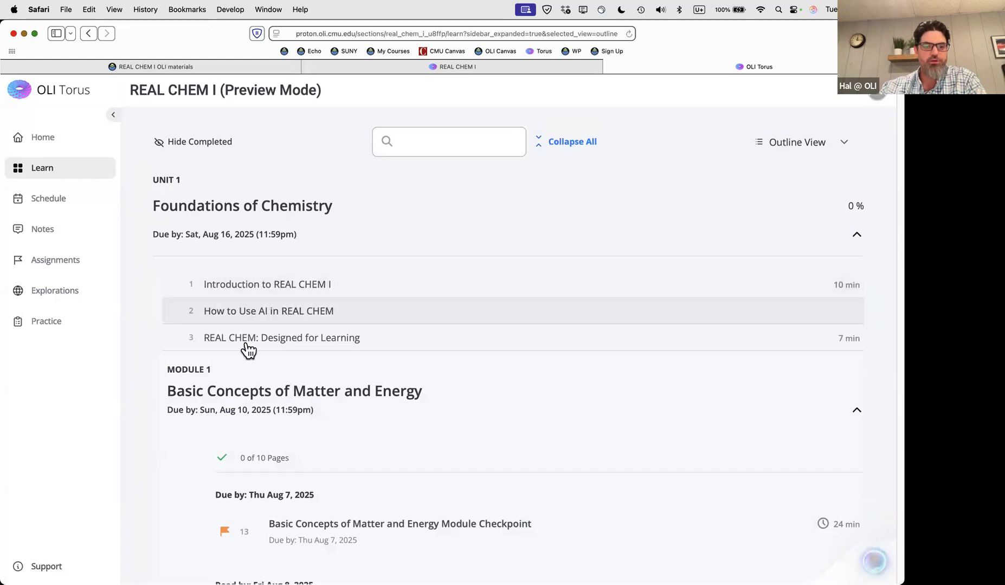
Scroll the outline to Module 1's checkpoint due Aug 7, 2025, then go to the instructor's section page
{"action": "scroll", "coordinate": [244, 350], "scroll_direction": "down", "scroll_amount": 1}
{"action": "scroll", "coordinate": [245, 347], "scroll_direction": "down", "scroll_amount": 2}
{"action": "left_click_drag", "start_coordinate": [168, 317], "coordinate": [364, 332]}
{"action": "left_click", "coordinate": [366, 332]}
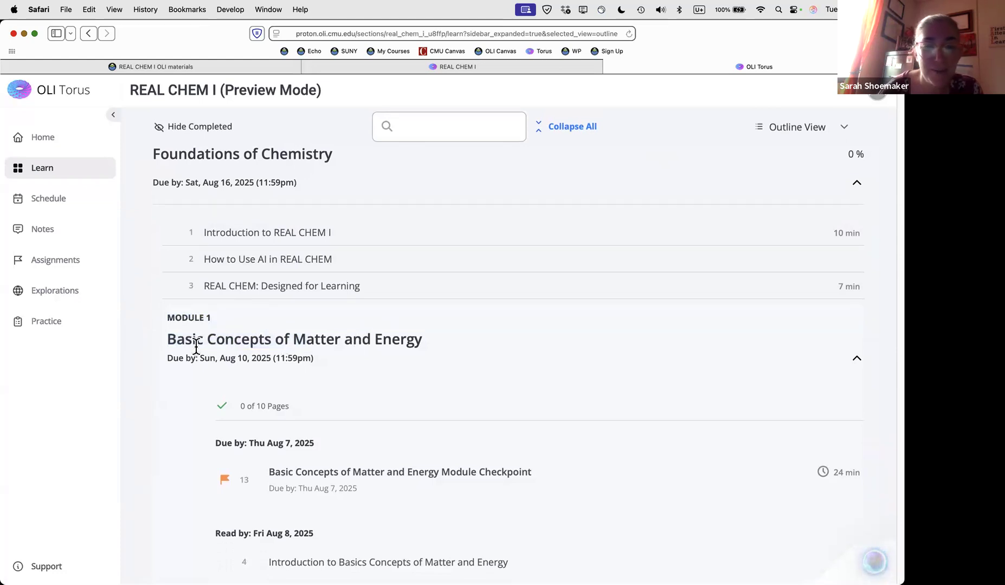
{"action": "scroll", "coordinate": [200, 347], "scroll_direction": "down", "scroll_amount": 1}
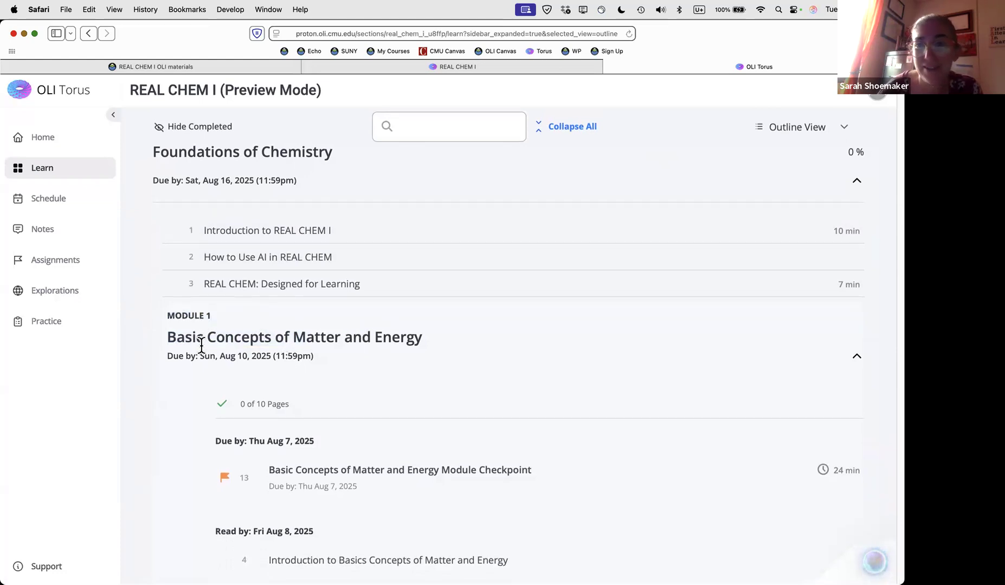
{"action": "left_click", "coordinate": [440, 68]}
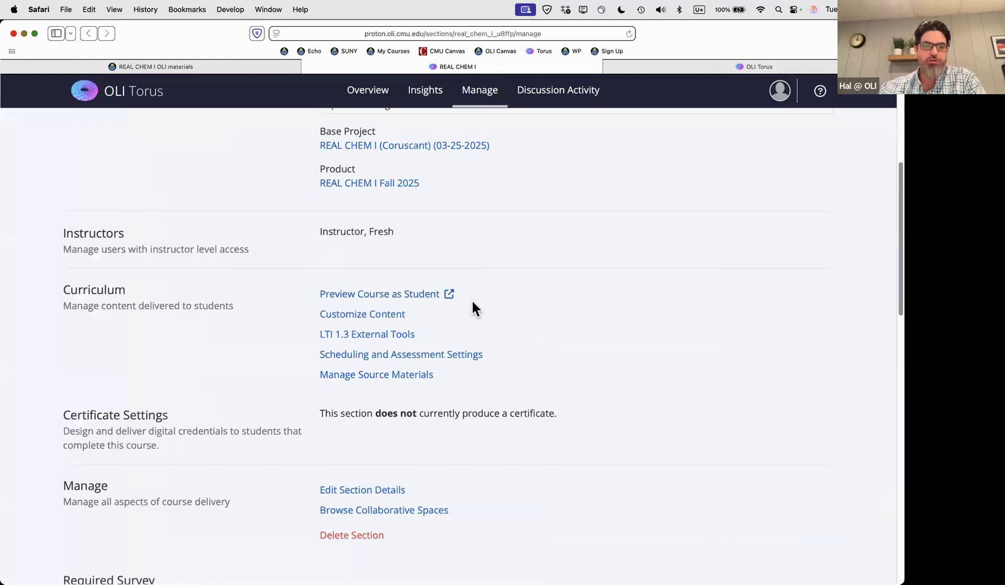
Open Scheduling from the Manage page and review each unit's weekly date bars from August through December
{"action": "scroll", "coordinate": [373, 361], "scroll_direction": "up", "scroll_amount": 1}
{"action": "left_click", "coordinate": [374, 361]}
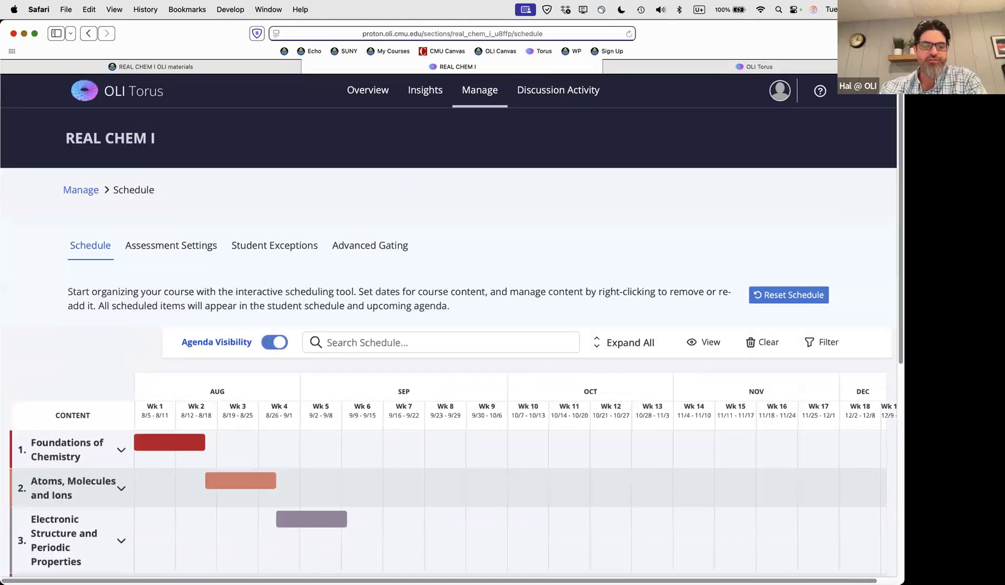
{"action": "scroll", "coordinate": [363, 495], "scroll_direction": "down", "scroll_amount": 5}
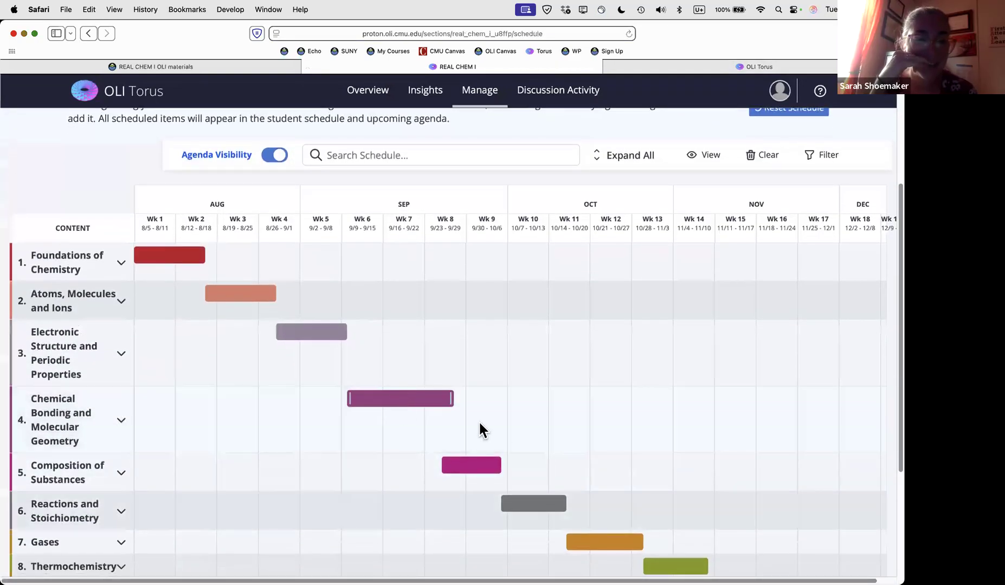
{"action": "scroll", "coordinate": [513, 421], "scroll_direction": "down", "scroll_amount": 3}
{"action": "scroll", "coordinate": [513, 423], "scroll_direction": "up", "scroll_amount": 6}
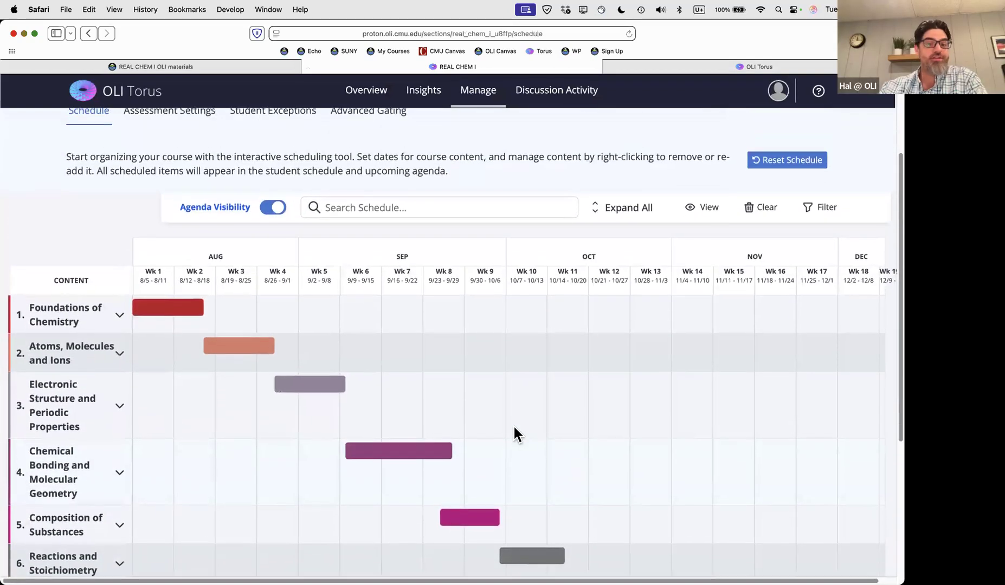
{"action": "scroll", "coordinate": [510, 439], "scroll_direction": "down", "scroll_amount": 2}
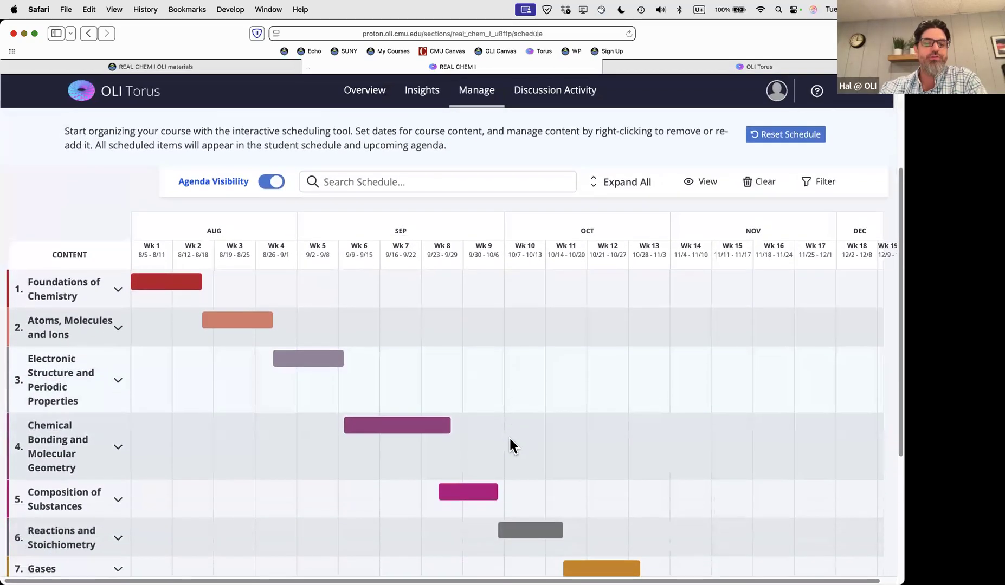
{"action": "scroll", "coordinate": [411, 469], "scroll_direction": "down", "scroll_amount": 2}
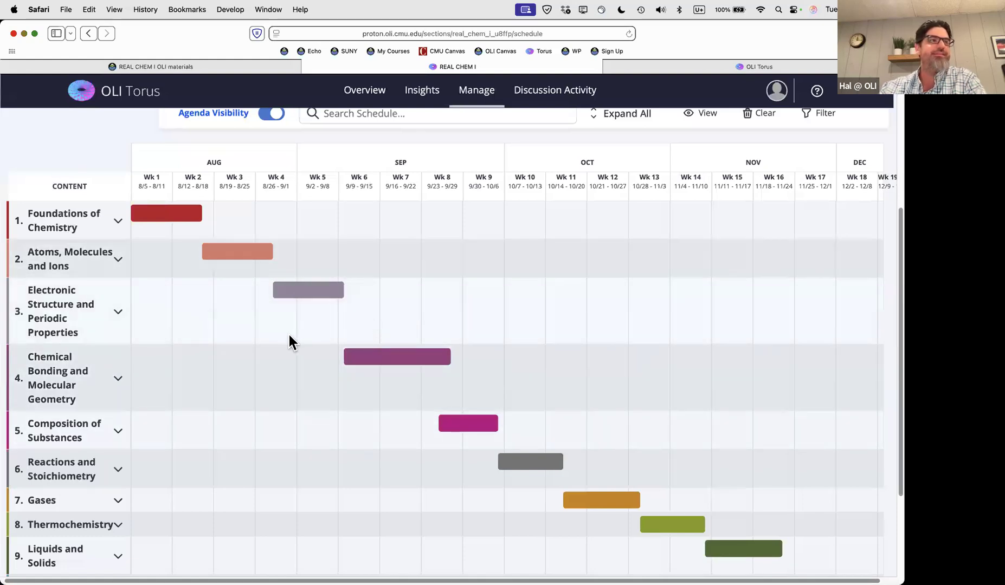
{"action": "scroll", "coordinate": [357, 213], "scroll_direction": "up", "scroll_amount": 5}
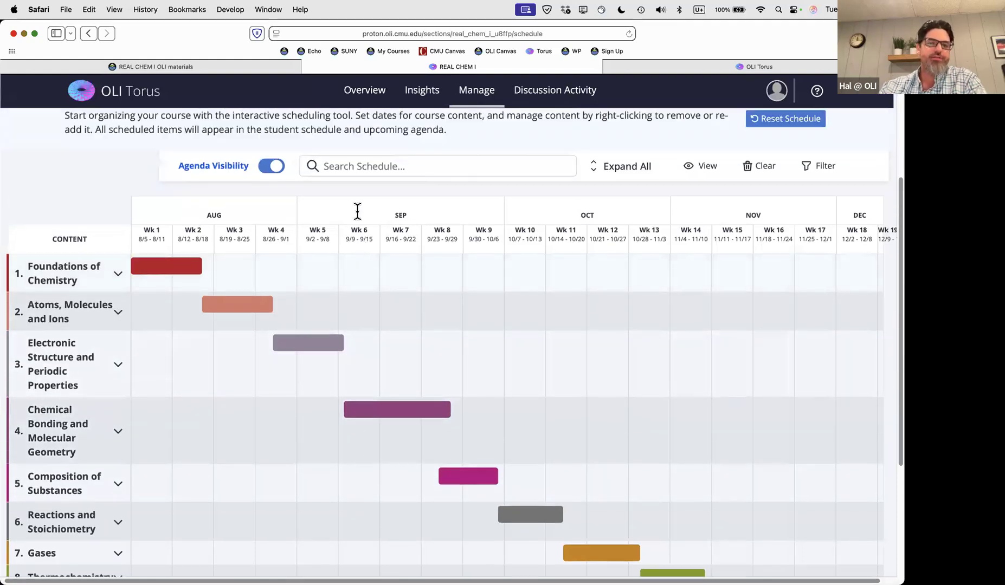
Review Assessment Settings for all 43 assessments, with 3 attempts and 60-minute limits, then return to the student preview
{"action": "left_click", "coordinate": [167, 222]}
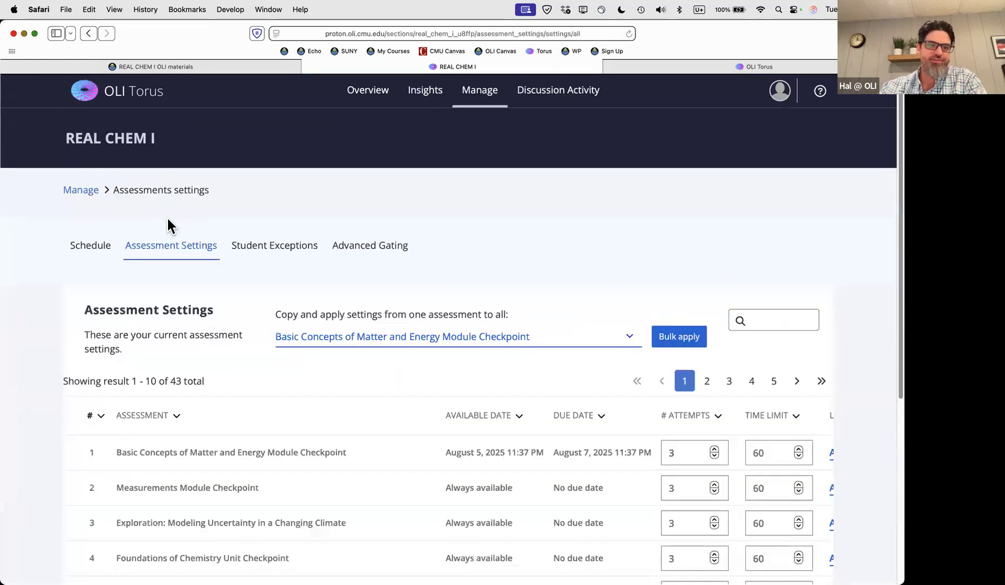
{"action": "scroll", "coordinate": [461, 423], "scroll_direction": "down", "scroll_amount": 2}
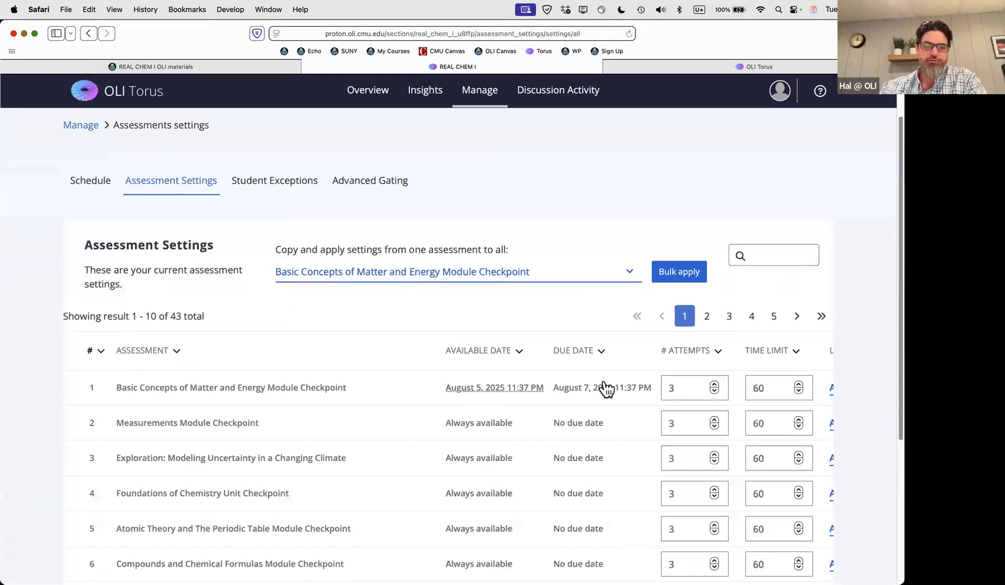
{"action": "scroll", "coordinate": [542, 379], "scroll_direction": "down", "scroll_amount": 3}
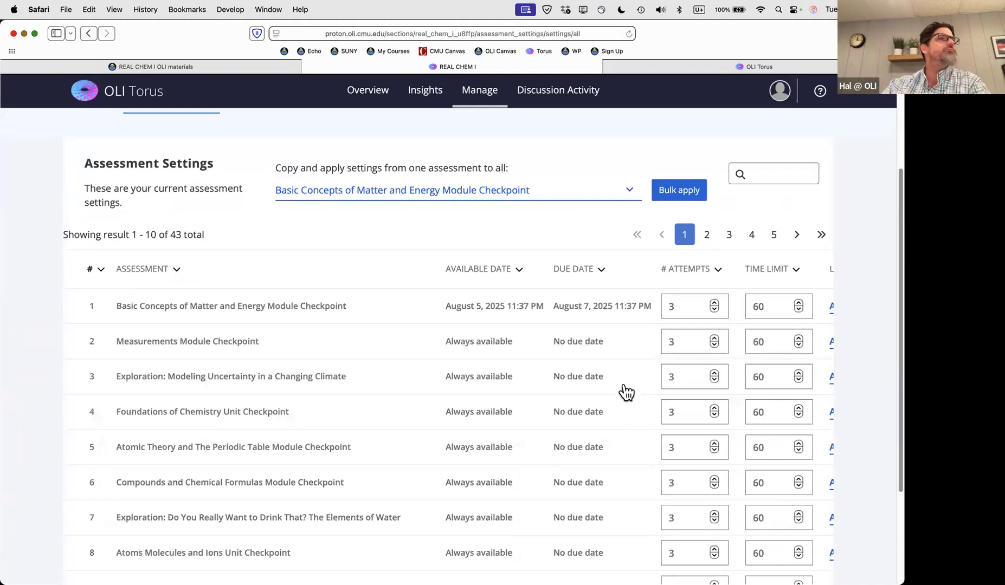
{"action": "scroll", "coordinate": [439, 373], "scroll_direction": "up", "scroll_amount": 5}
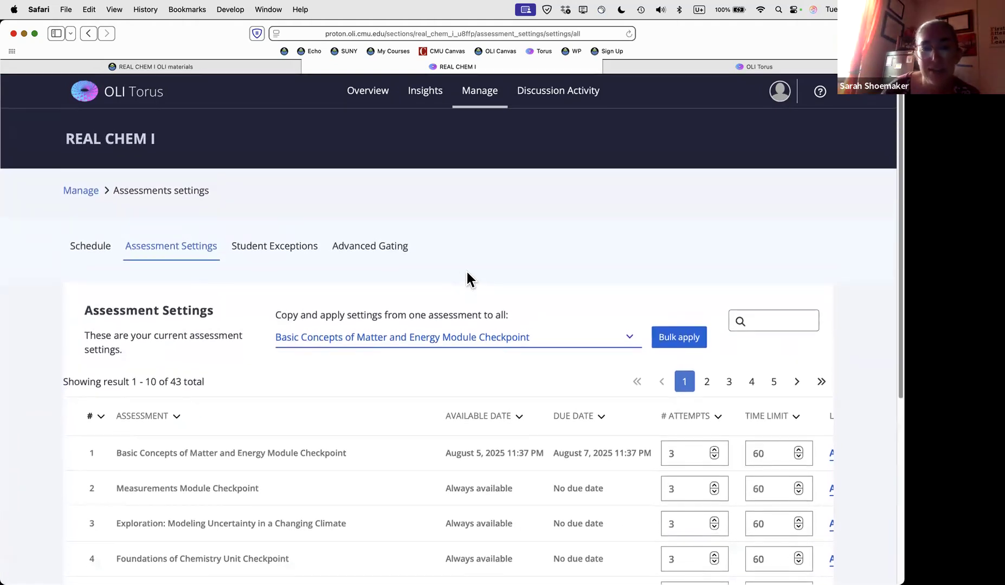
{"action": "left_click", "coordinate": [680, 68]}
Revisit the student schedule, then scroll Unit 1's Learn cards to Module 1, Module 2 and Unit Key Equations
{"action": "left_click", "coordinate": [34, 204]}
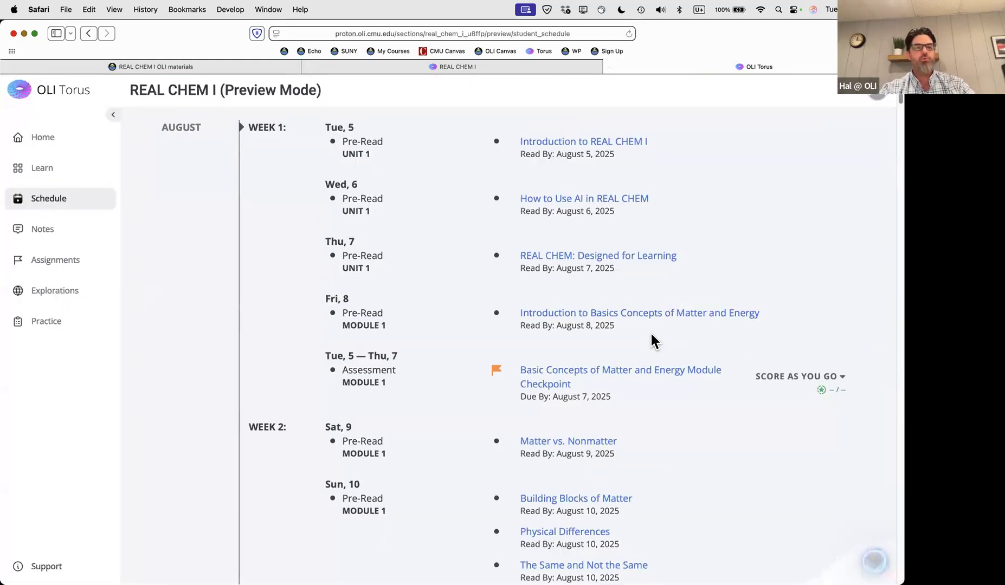
{"action": "left_click", "coordinate": [42, 168]}
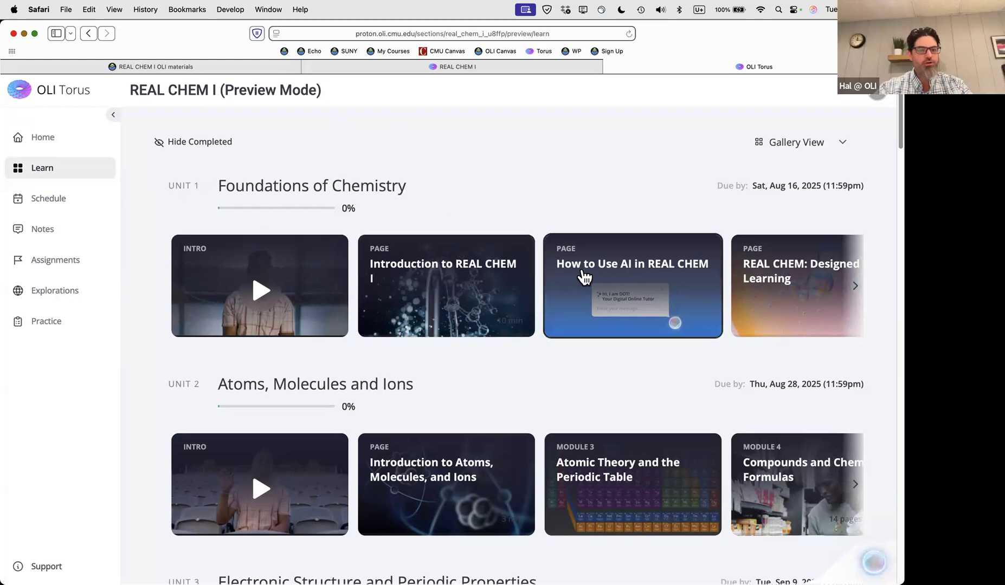
{"action": "scroll", "coordinate": [760, 313], "scroll_direction": "right", "scroll_amount": 5}
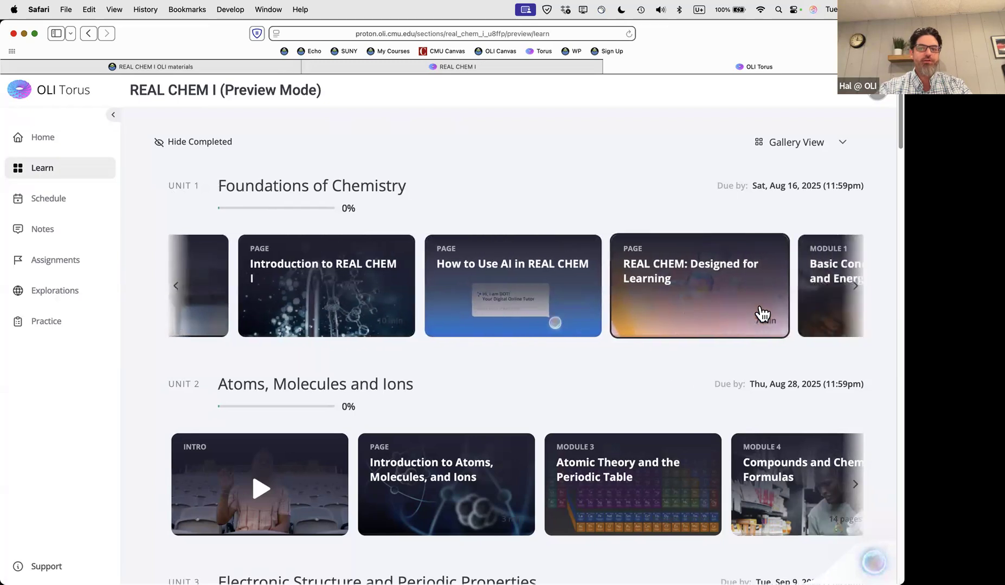
{"action": "scroll", "coordinate": [660, 308], "scroll_direction": "right", "scroll_amount": 6}
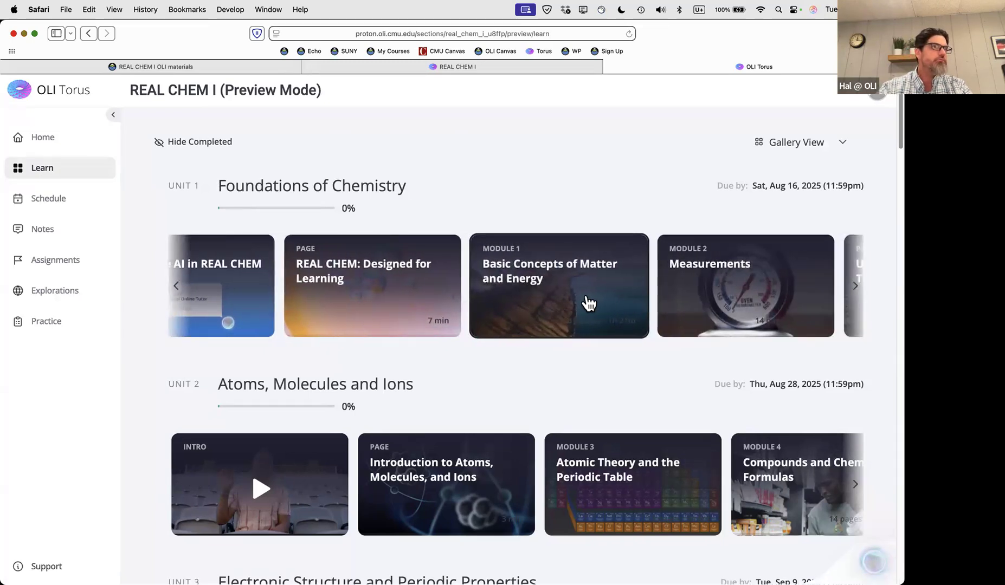
{"action": "scroll", "coordinate": [589, 303], "scroll_direction": "right", "scroll_amount": 2}
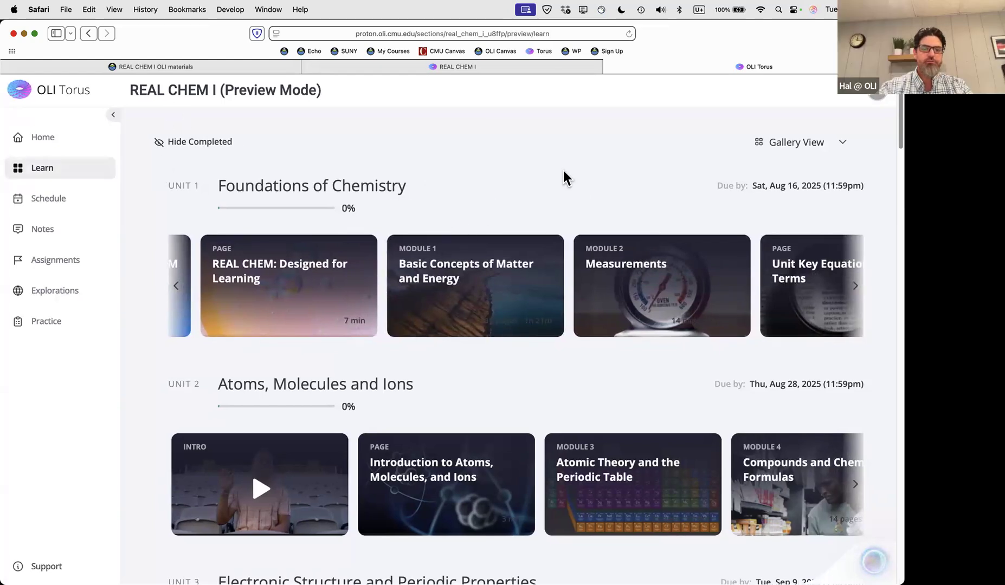
Switch the student Learn page to Outline view and expand every unit and module
{"action": "left_click", "coordinate": [784, 146]}
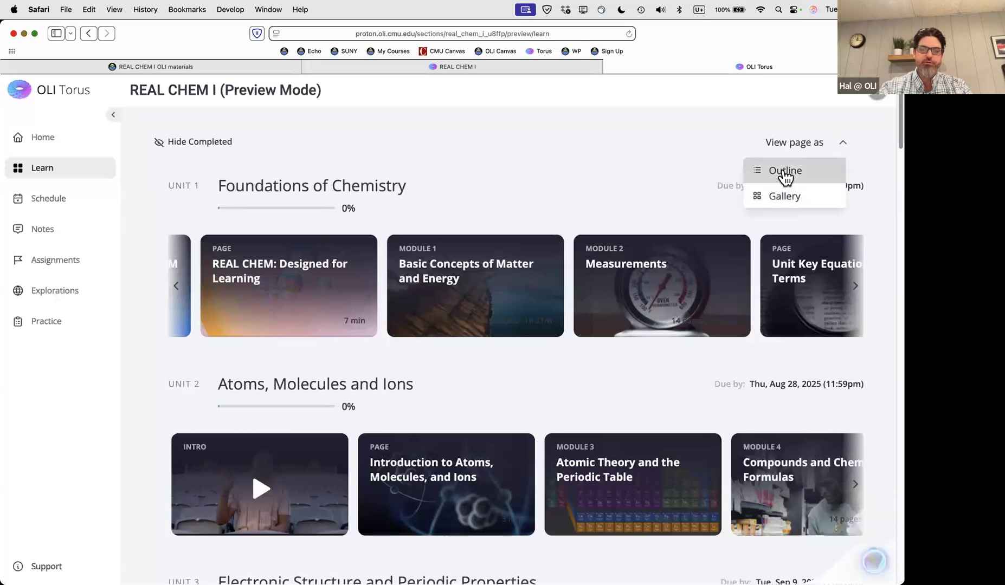
{"action": "left_click", "coordinate": [784, 174]}
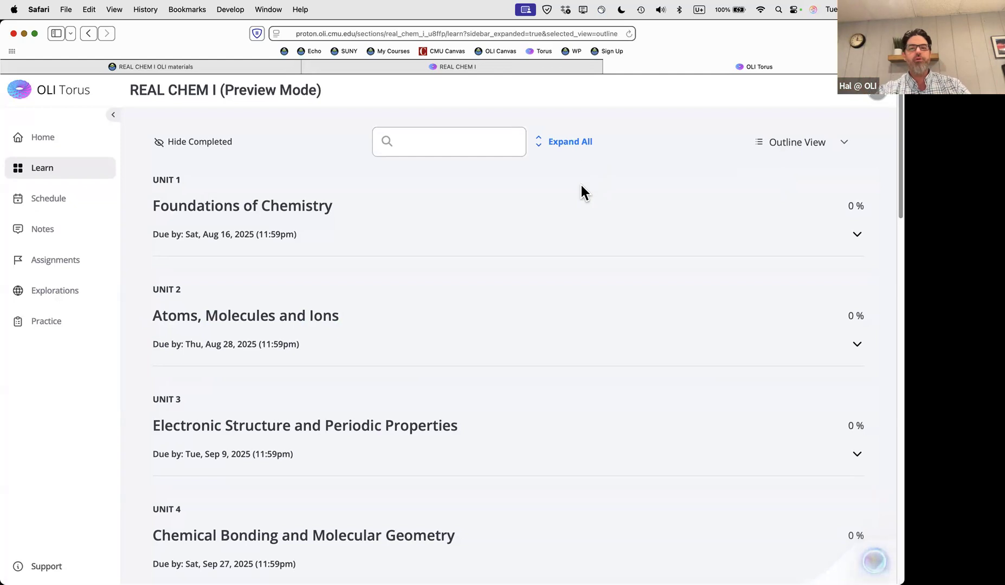
{"action": "left_click", "coordinate": [572, 145]}
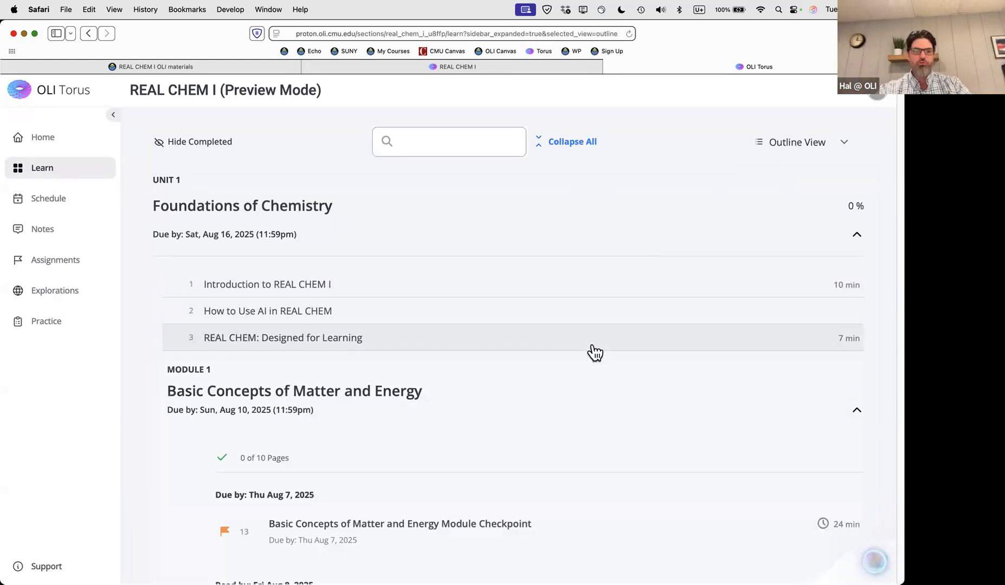
Scroll through the Module 1 and Module 2 lessons, with Module 1 due Aug 10, 2025
{"action": "scroll", "coordinate": [594, 353], "scroll_direction": "down", "scroll_amount": 7}
{"action": "scroll", "coordinate": [594, 356], "scroll_direction": "down", "scroll_amount": 7}
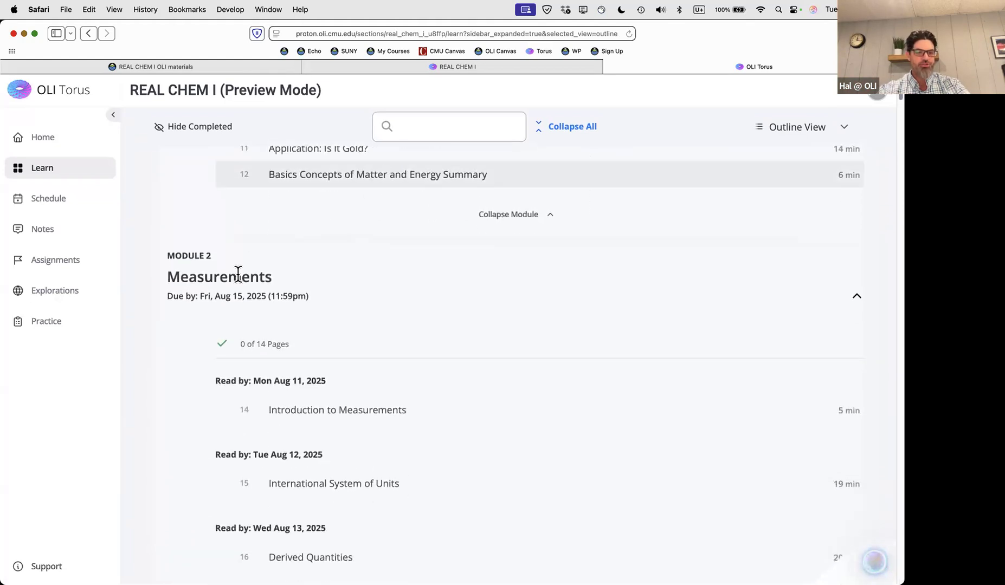
{"action": "scroll", "coordinate": [247, 422], "scroll_direction": "down", "scroll_amount": 2}
{"action": "scroll", "coordinate": [247, 421], "scroll_direction": "down", "scroll_amount": 4}
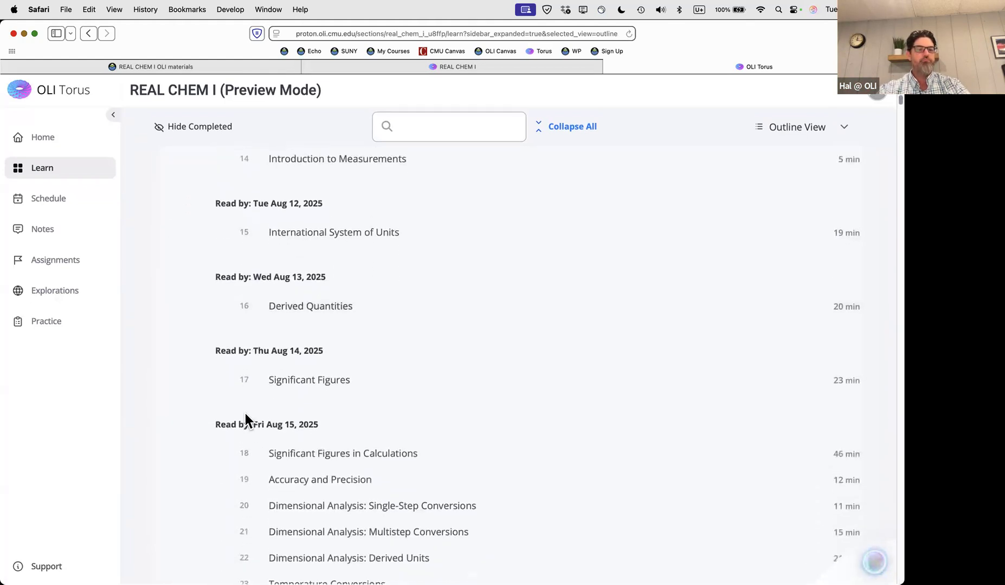
{"action": "scroll", "coordinate": [236, 434], "scroll_direction": "down", "scroll_amount": 3}
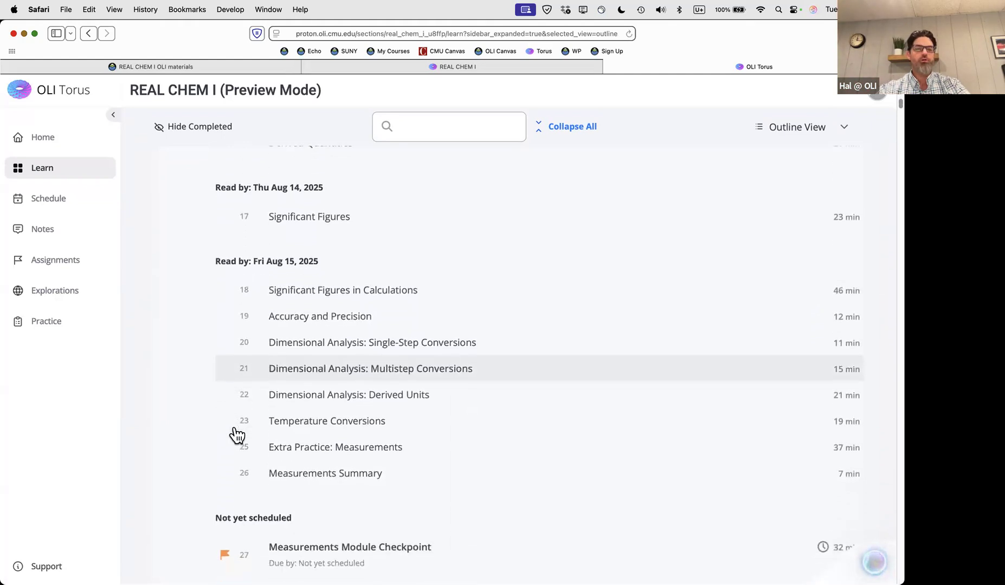
{"action": "scroll", "coordinate": [469, 426], "scroll_direction": "up", "scroll_amount": 5}
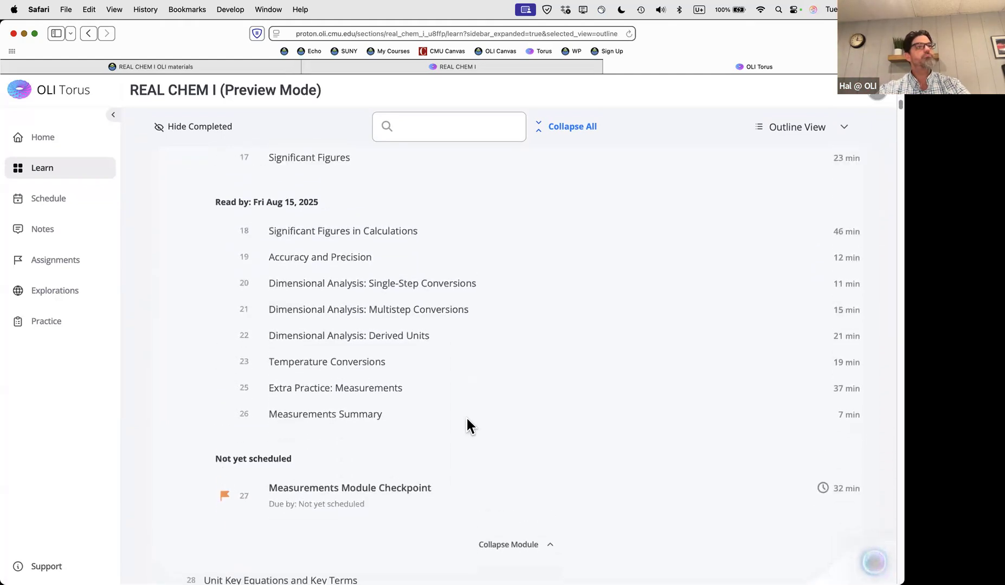
{"action": "scroll", "coordinate": [469, 426], "scroll_direction": "up", "scroll_amount": 4}
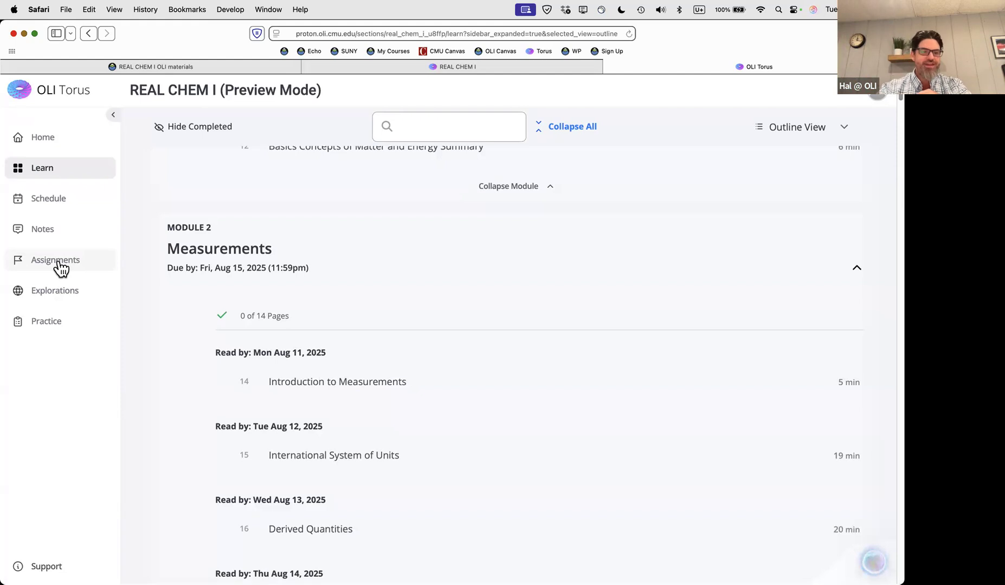
{"action": "scroll", "coordinate": [403, 341], "scroll_direction": "up", "scroll_amount": 3}
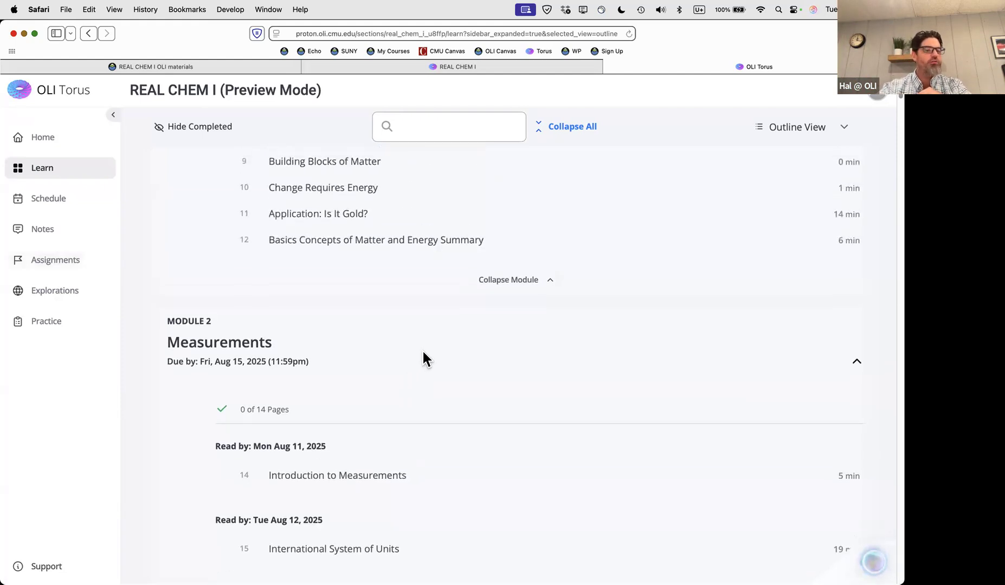
{"action": "scroll", "coordinate": [422, 353], "scroll_direction": "down", "scroll_amount": 10}
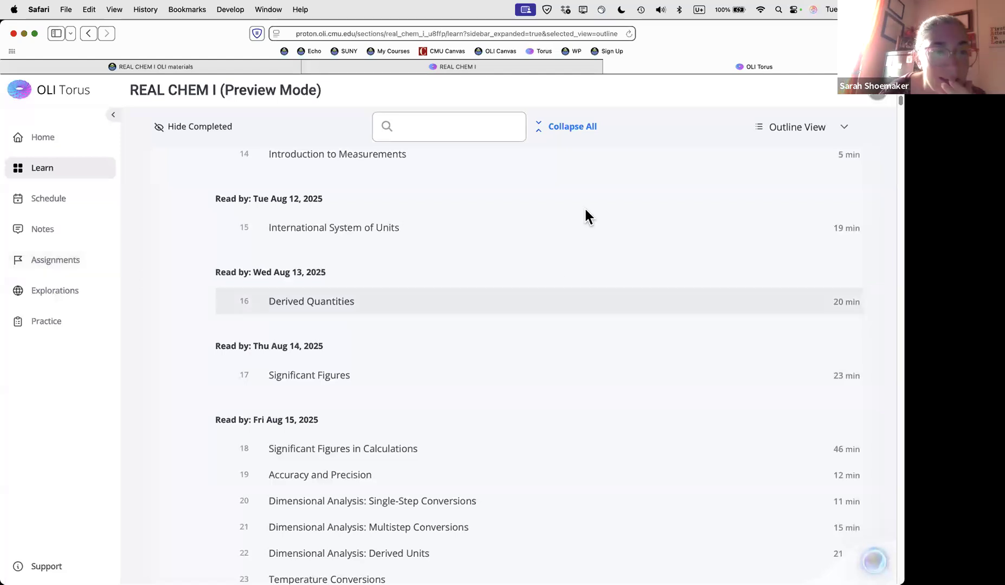
{"action": "scroll", "coordinate": [575, 276], "scroll_direction": "up", "scroll_amount": 3}
{"action": "scroll", "coordinate": [574, 279], "scroll_direction": "up", "scroll_amount": 15}
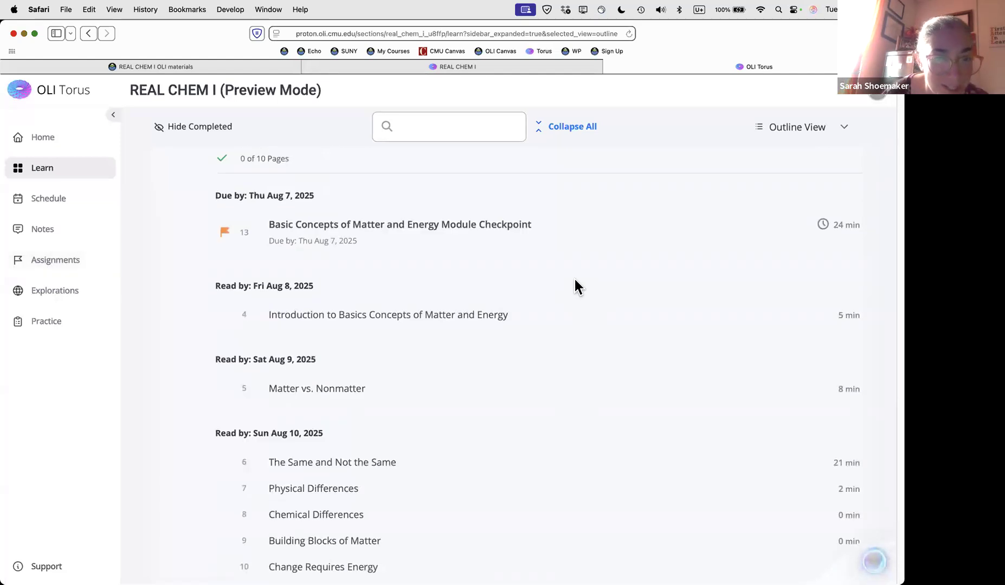
{"action": "scroll", "coordinate": [568, 293], "scroll_direction": "up", "scroll_amount": 5}
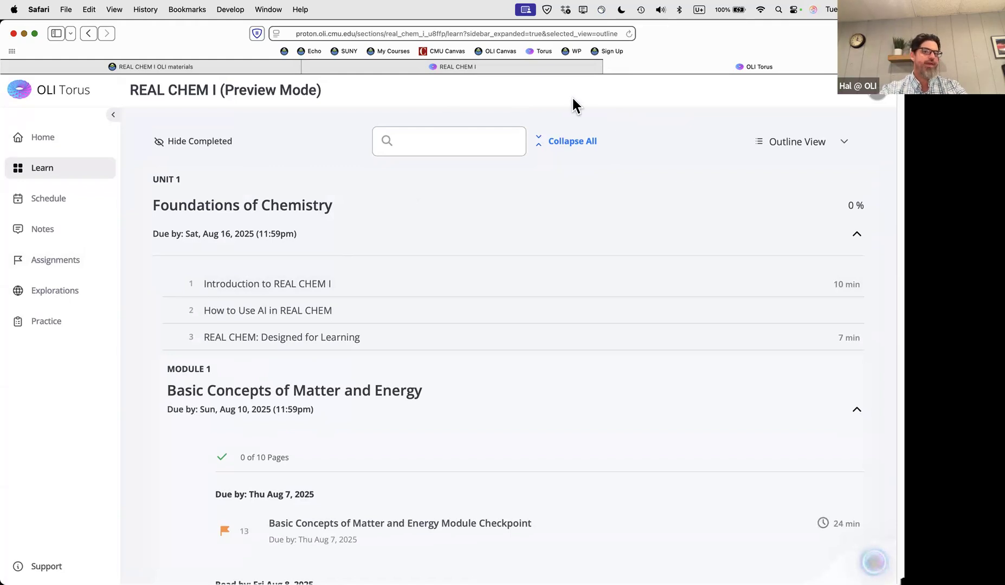
Go to the REAL CHEM I section's Manage page and review its curriculum, certificate and survey settings
{"action": "left_click", "coordinate": [471, 67]}
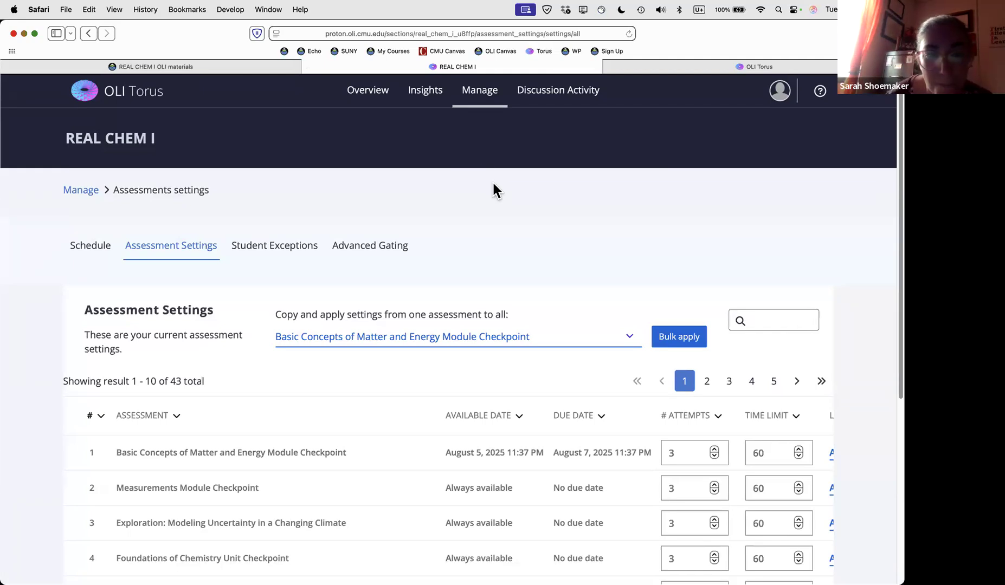
{"action": "left_click", "coordinate": [486, 95]}
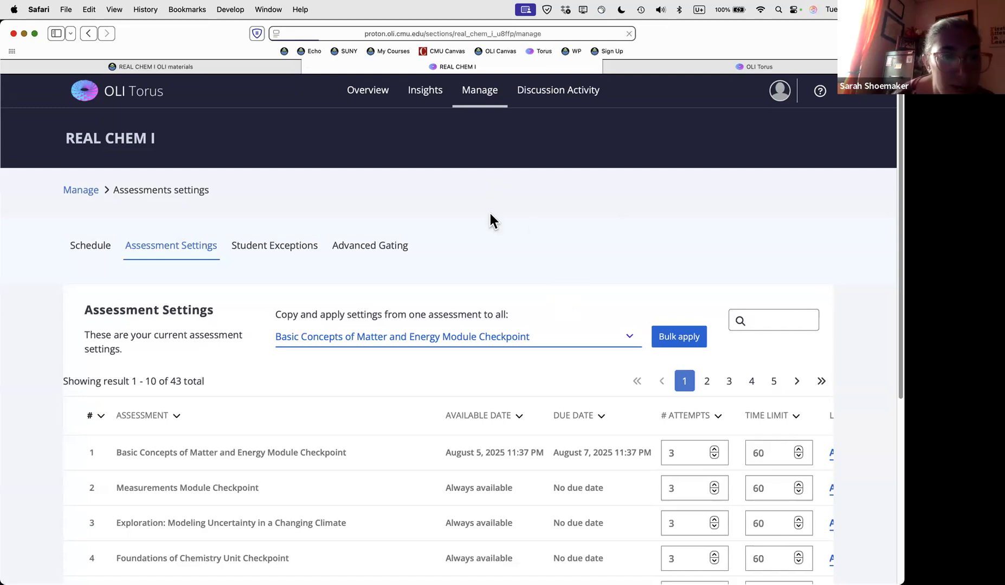
{"action": "scroll", "coordinate": [256, 296], "scroll_direction": "down", "scroll_amount": 2}
{"action": "scroll", "coordinate": [258, 293], "scroll_direction": "down", "scroll_amount": 4}
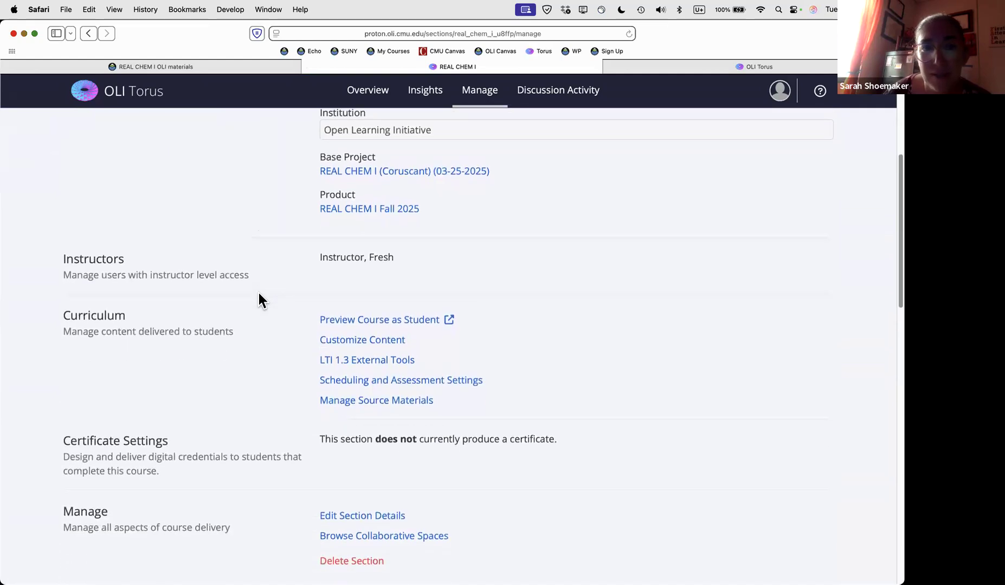
{"action": "scroll", "coordinate": [258, 293], "scroll_direction": "up", "scroll_amount": 5}
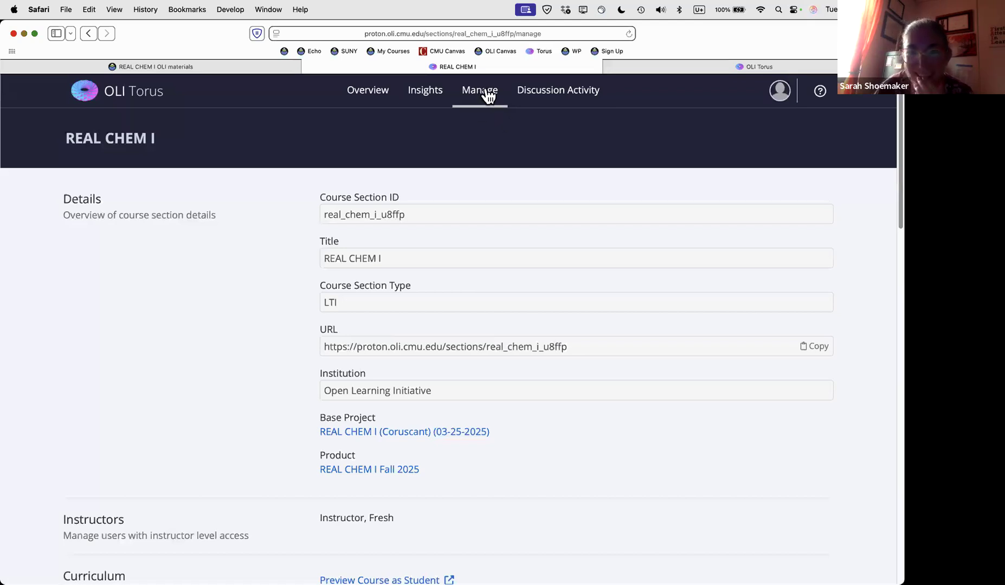
{"action": "scroll", "coordinate": [510, 200], "scroll_direction": "down", "scroll_amount": 1}
{"action": "scroll", "coordinate": [511, 204], "scroll_direction": "down", "scroll_amount": 5}
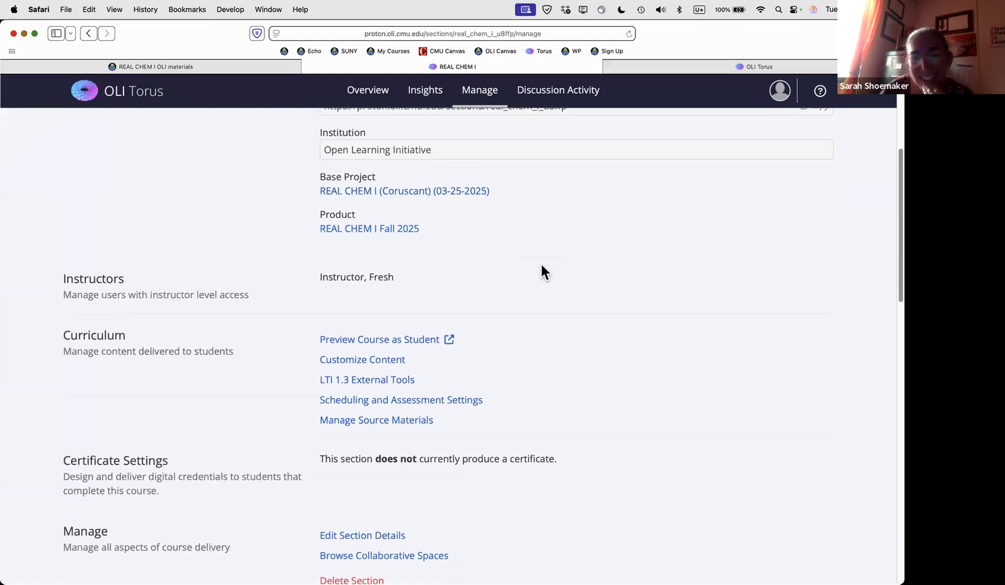
{"action": "scroll", "coordinate": [541, 267], "scroll_direction": "down", "scroll_amount": 3}
{"action": "scroll", "coordinate": [541, 266], "scroll_direction": "down", "scroll_amount": 2}
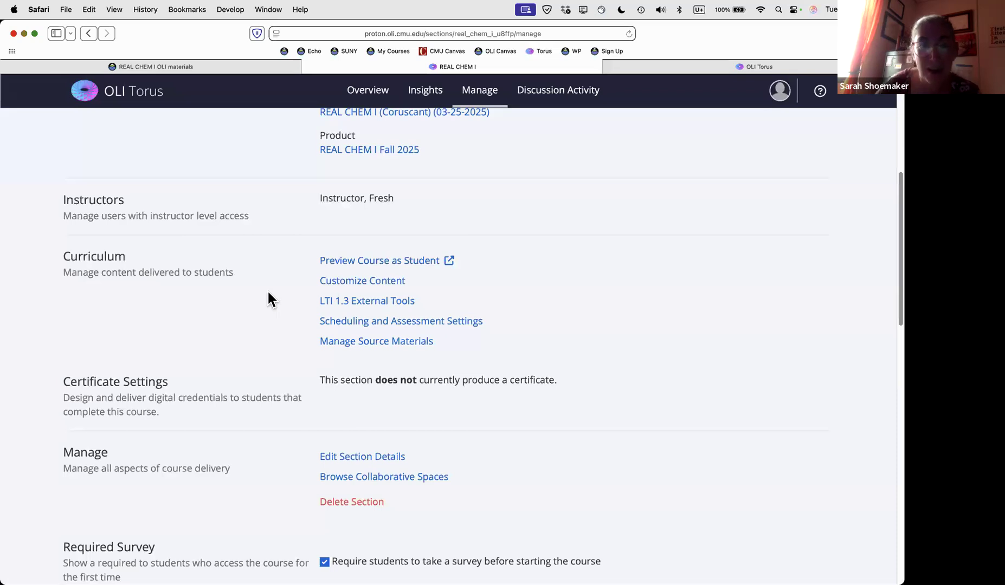
{"action": "scroll", "coordinate": [264, 303], "scroll_direction": "up", "scroll_amount": 1}
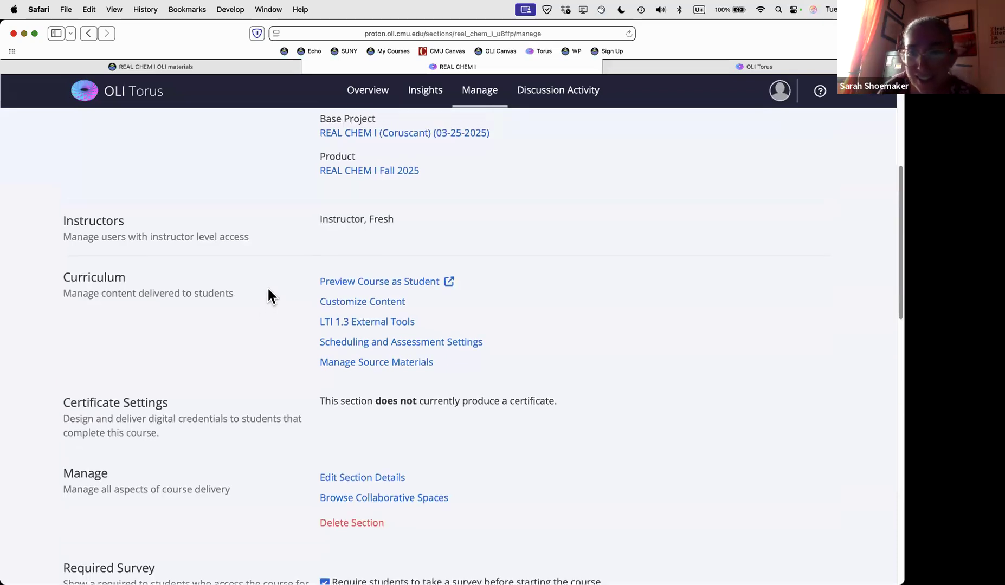